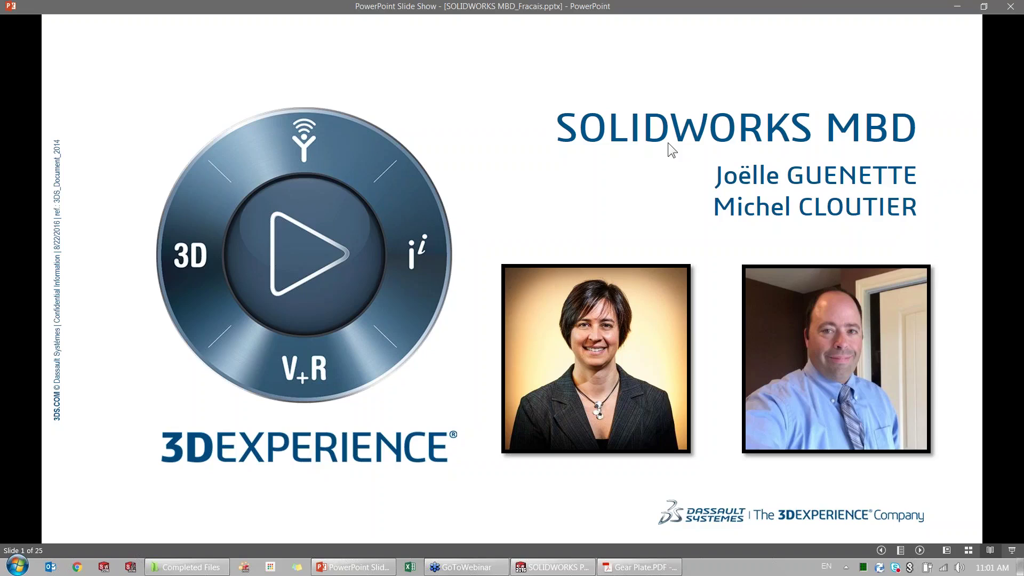
Advance the slide show to slide 2, the SOLIDWORKS-centred design-stages overview.
left_click(920, 550)
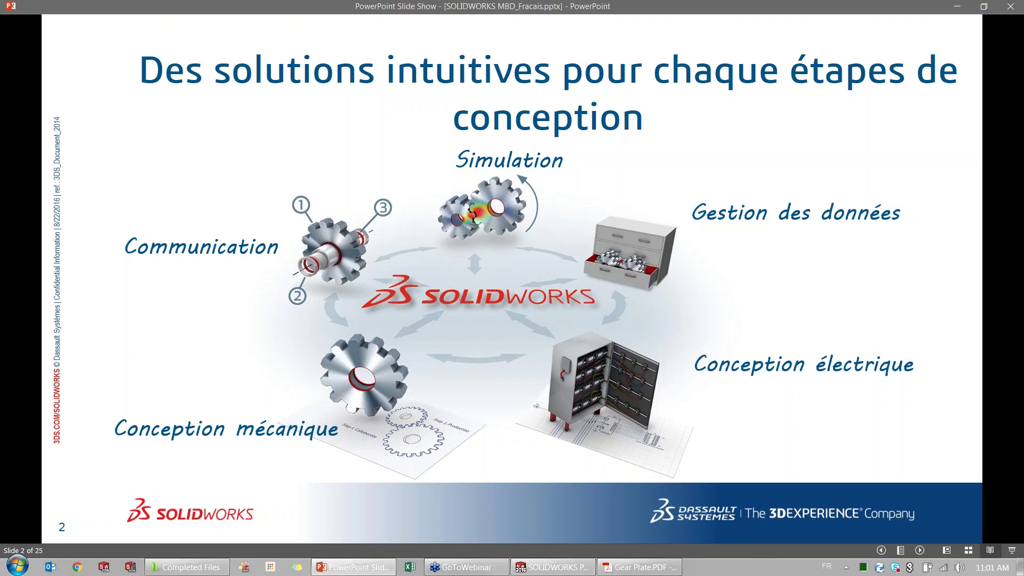
key("alt+Tab")
left_click(293, 475)
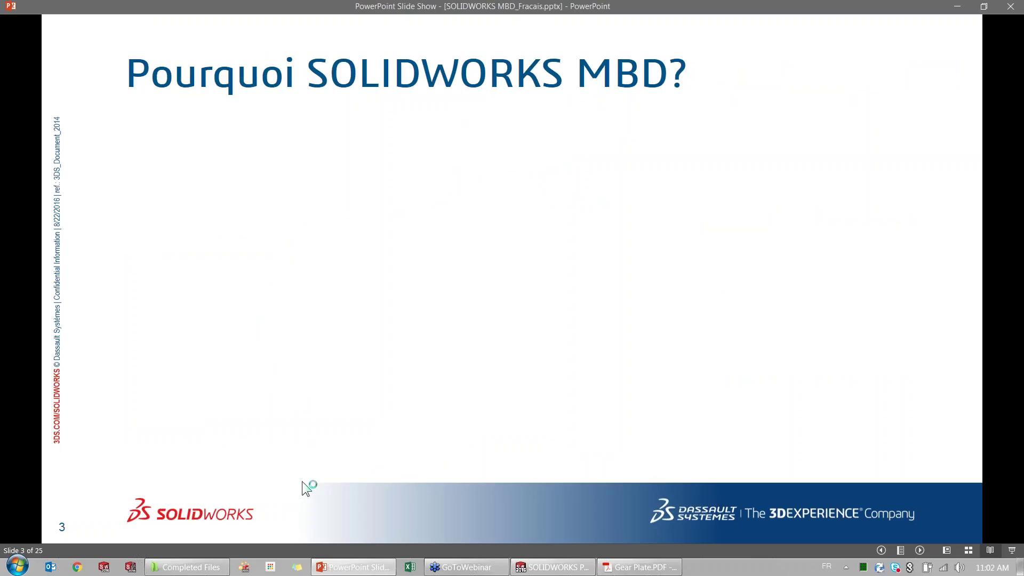
Reveal the OSD seal and engineering-budget quote on slide 3, then advance to slide 4.
left_click(319, 452)
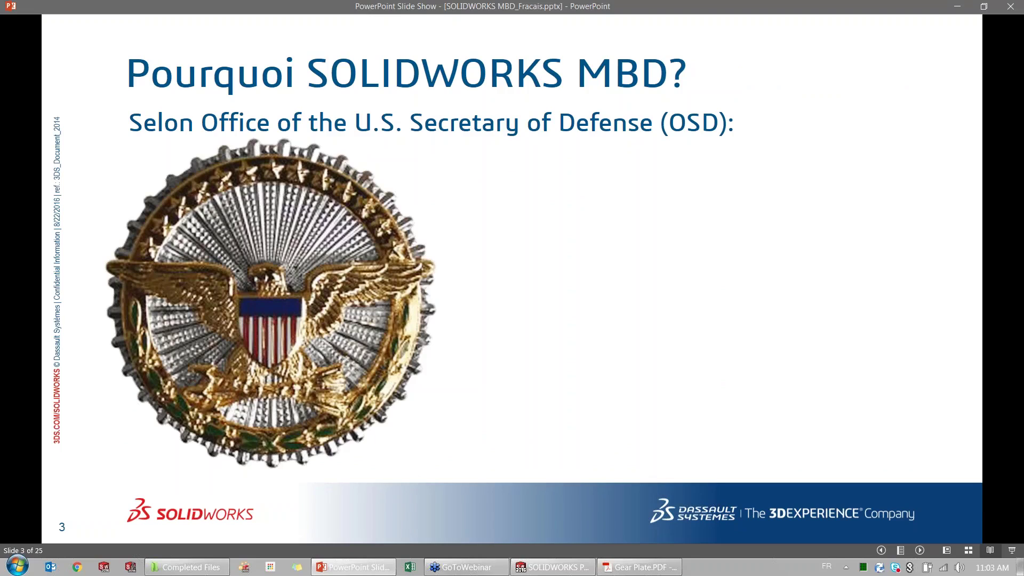
left_click(495, 479)
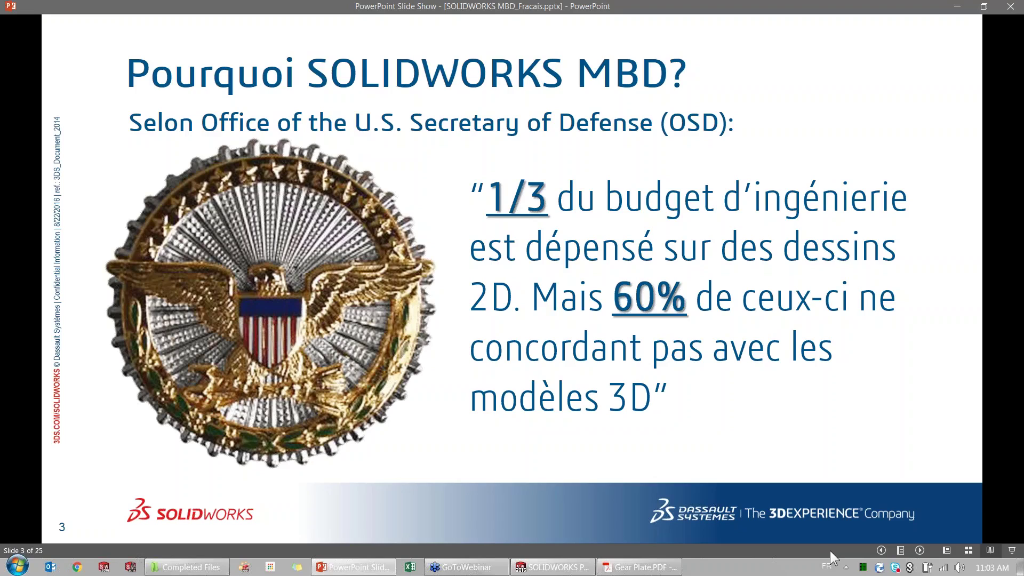
left_click(919, 549)
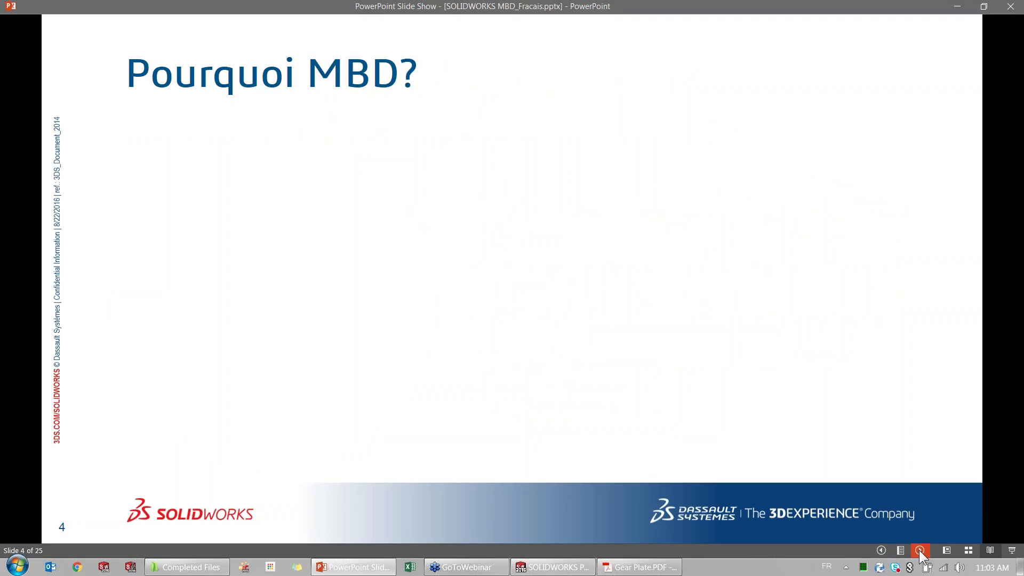
Reveal slide 4's 2D technical drawing and annotated green 3D part, then dismiss the webcam window.
left_click(919, 549)
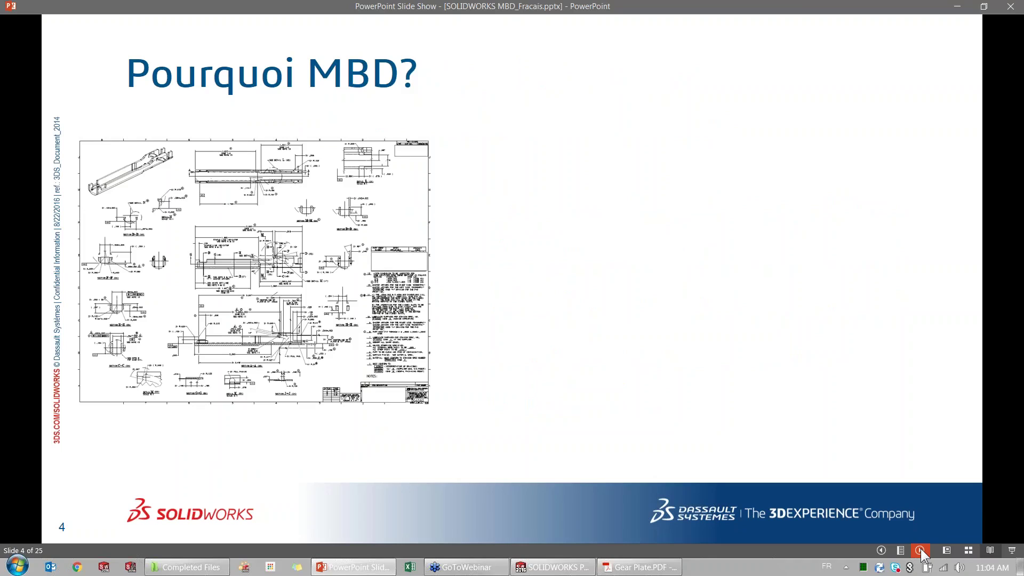
left_click(920, 550)
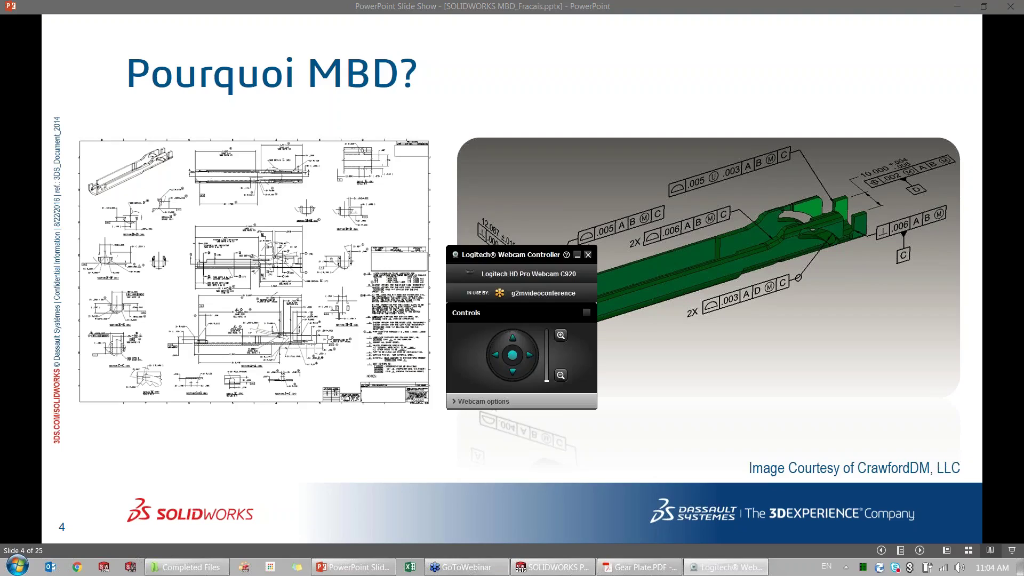
left_click(577, 254)
Hide the webcam controller window and advance to slide 5 on Model-Based Definition.
left_click(577, 255)
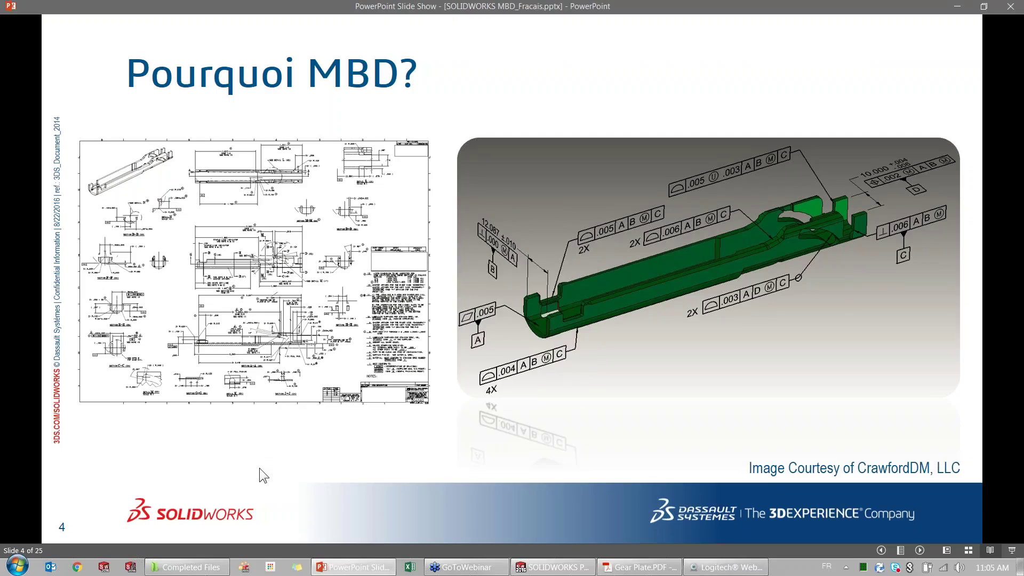
left_click(260, 469)
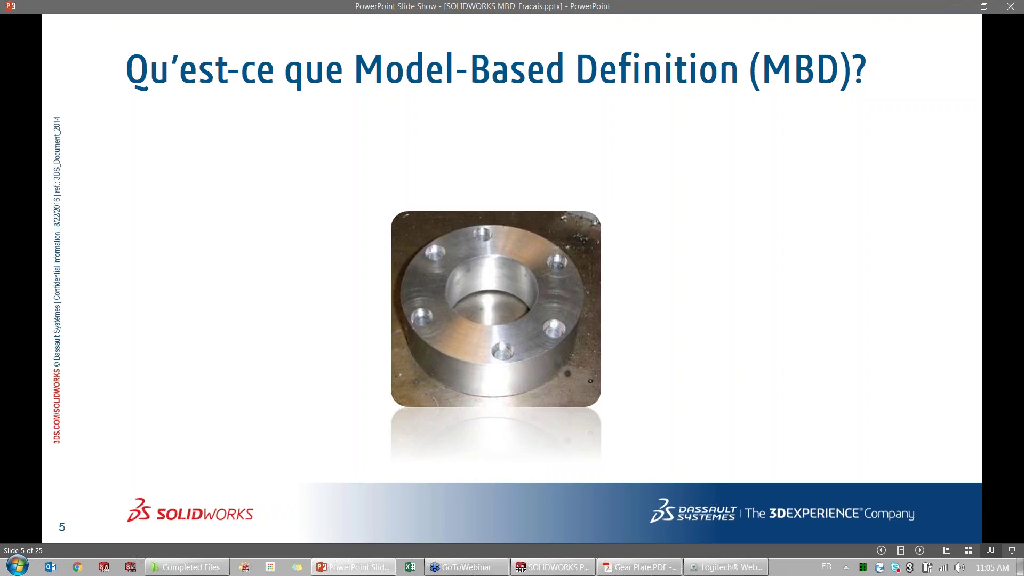
key("Right")
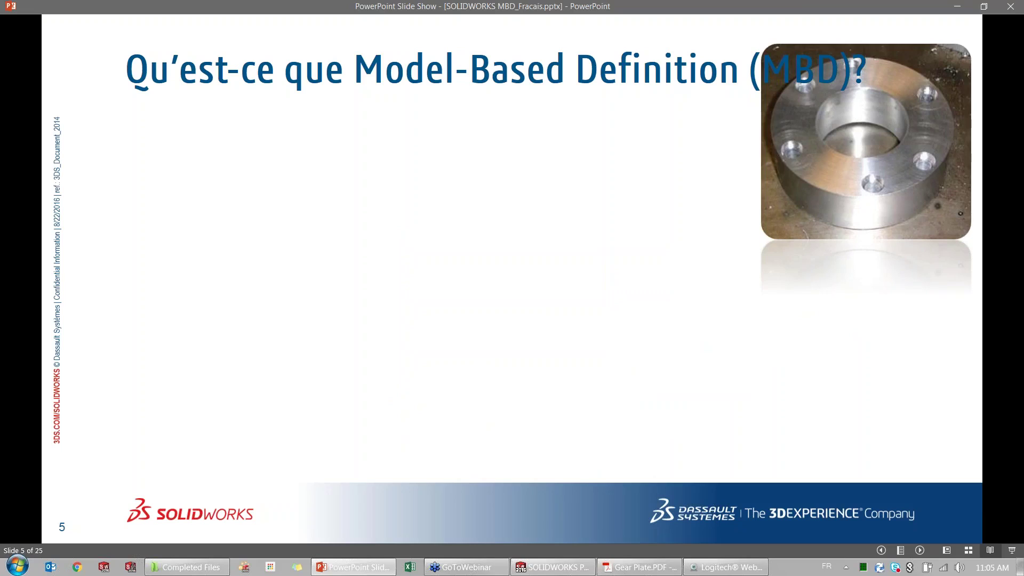
Bring in the flange CAD model, then the cascade of machining-stage photos.
key("Right")
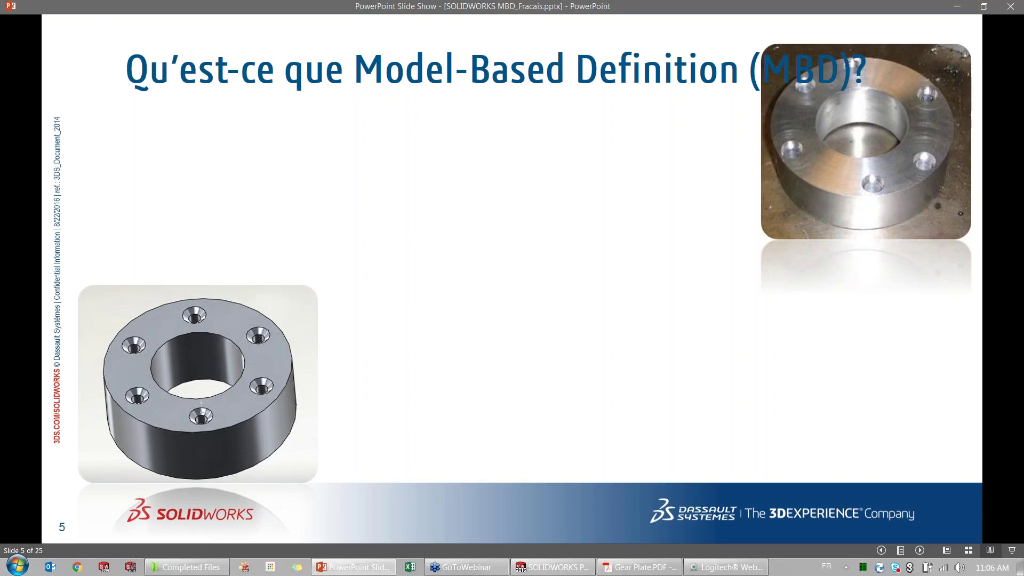
left_click(331, 328)
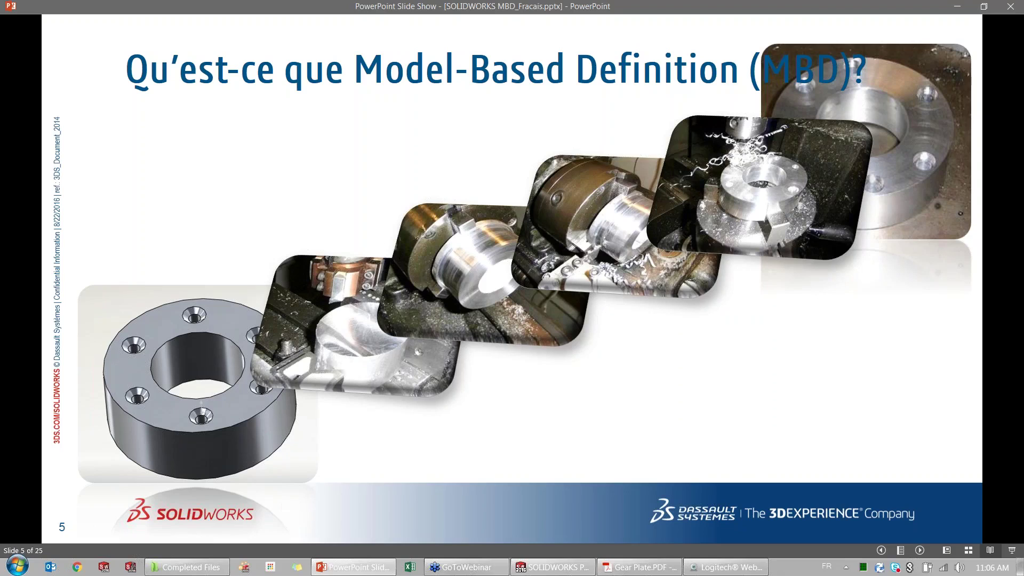
Play the GD&T section drawing and SOLIDWORKS MBD screenshot builds, then reach the connecting-rod drawing slide.
key("Right")
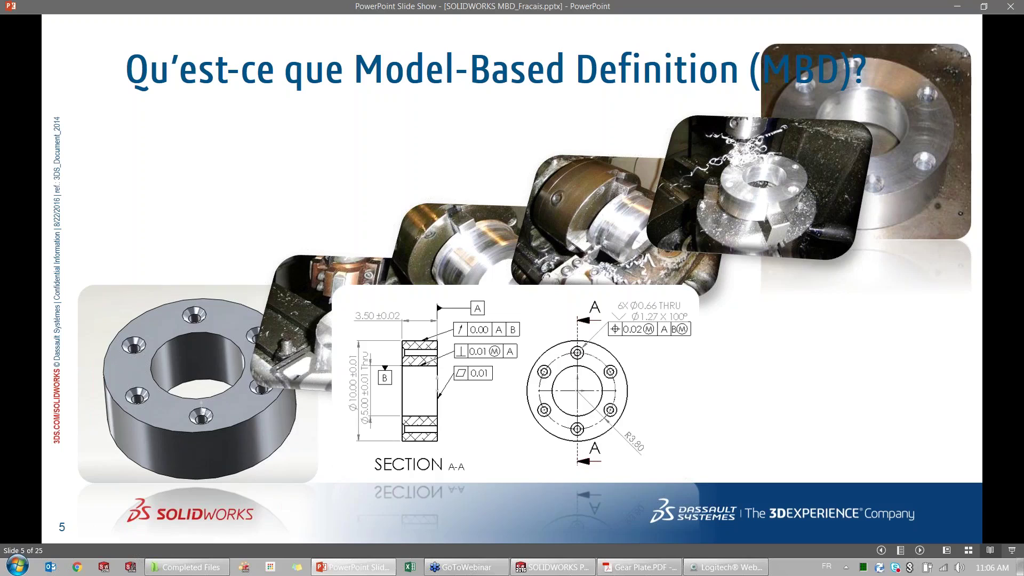
key("Right")
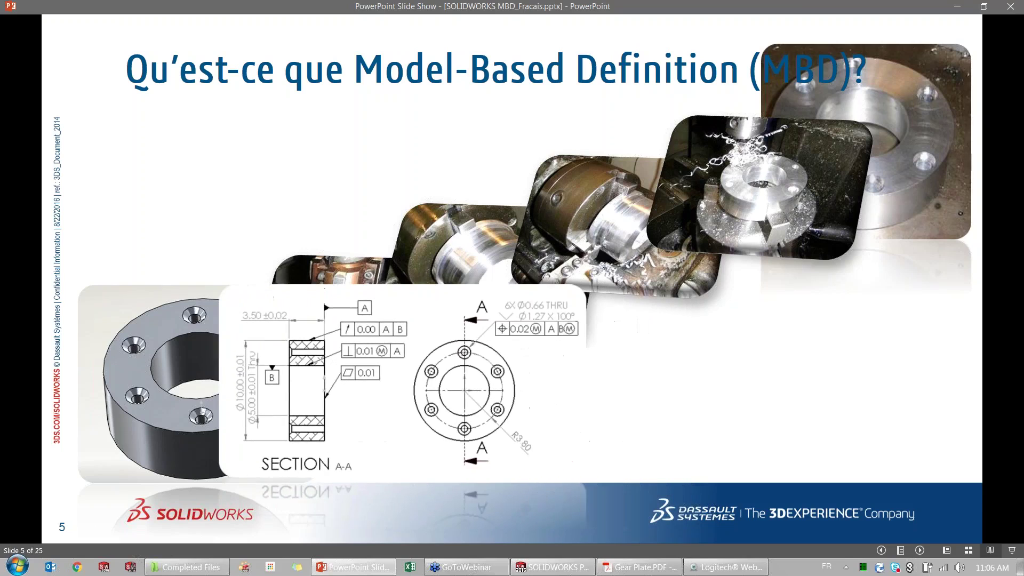
key("Right")
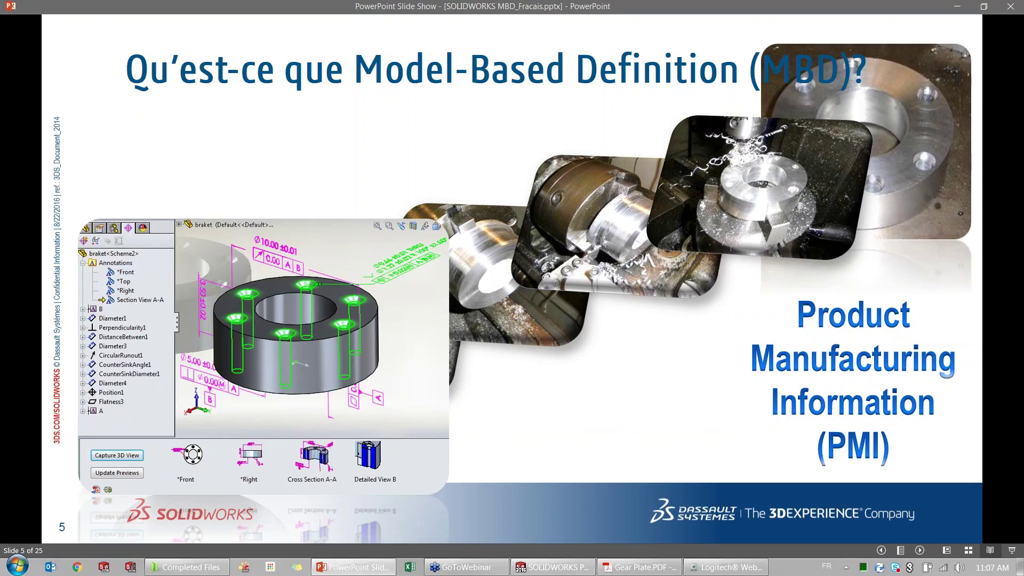
left_click(263, 96)
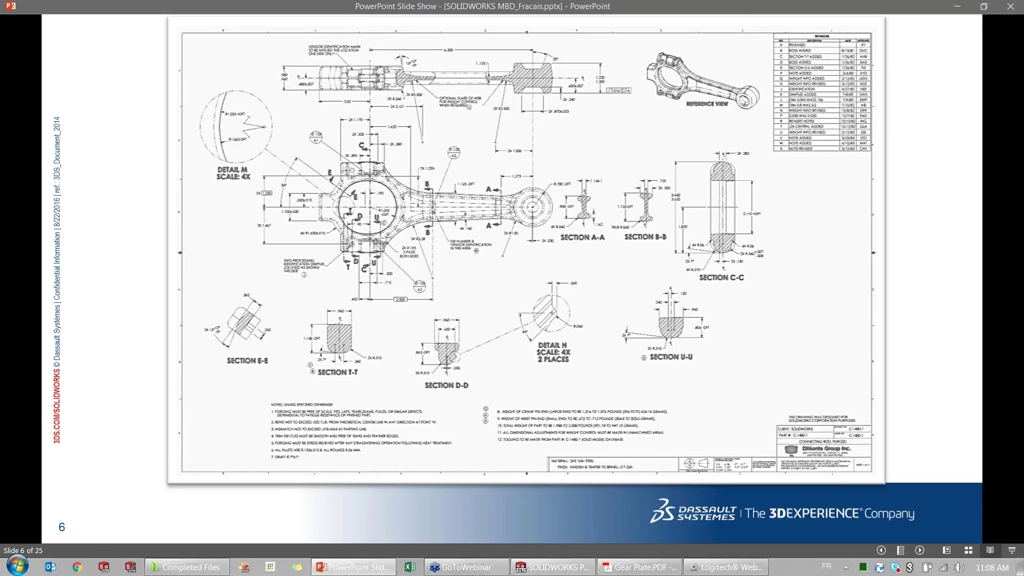
Advance from the connecting-rod drawing to the MIL-STD-31000A, Appendix B slide.
key("Right")
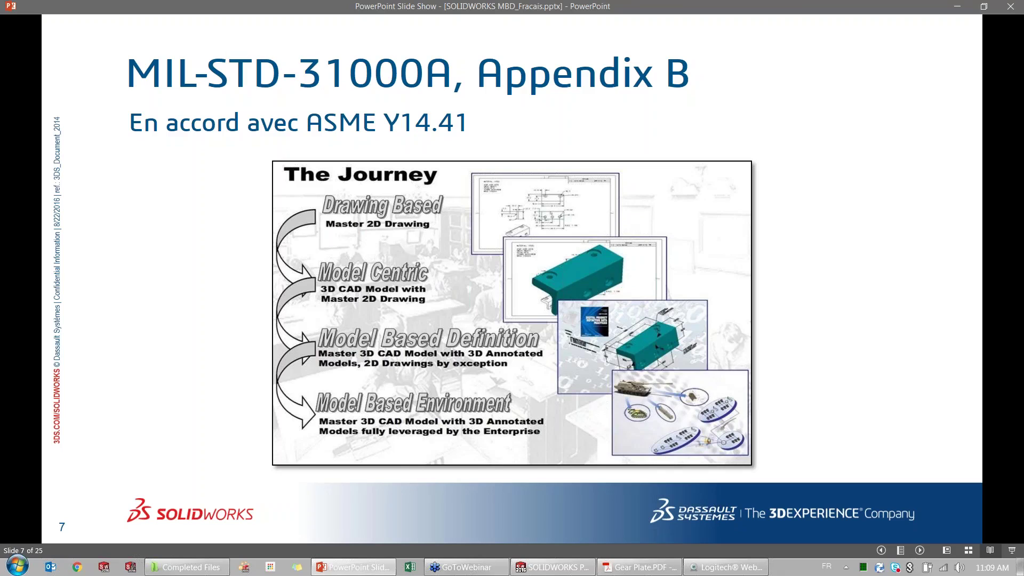
Advance from the MIL-STD-31000A slide to the red camera housing slide.
key("Right")
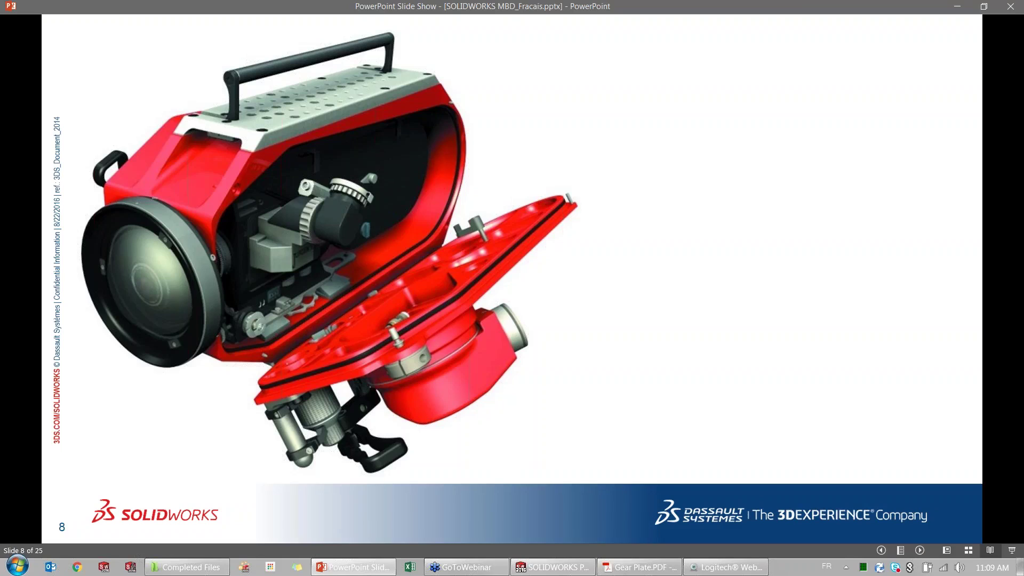
Reveal the gear assembly image, then advance to the SOLIDWORKS MBD overview slide.
key("Right")
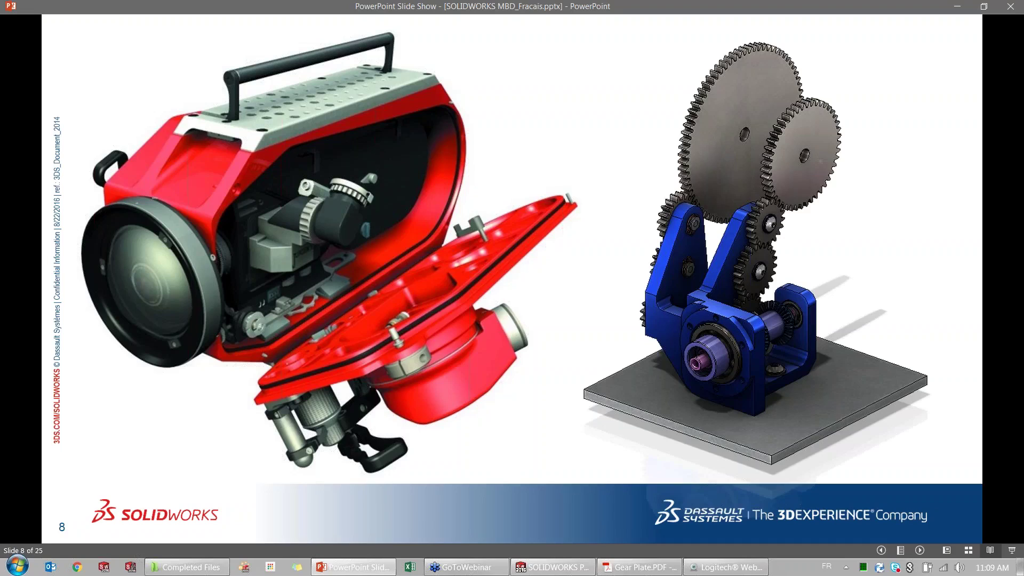
key("Right")
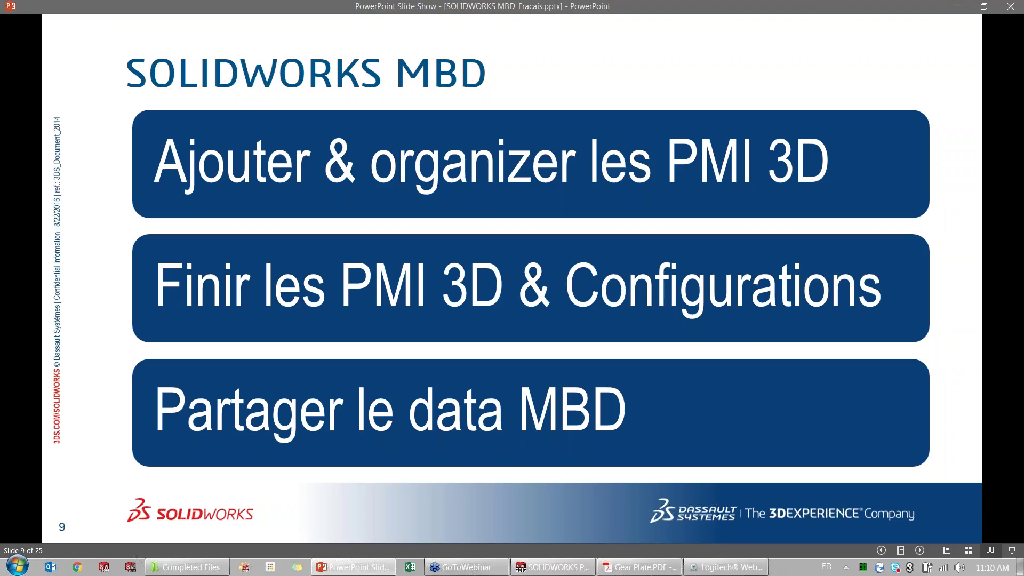
Advance to slide 10 on adding 3D PMI, then bring up the SOLIDWORKS gear assembly.
key("Right")
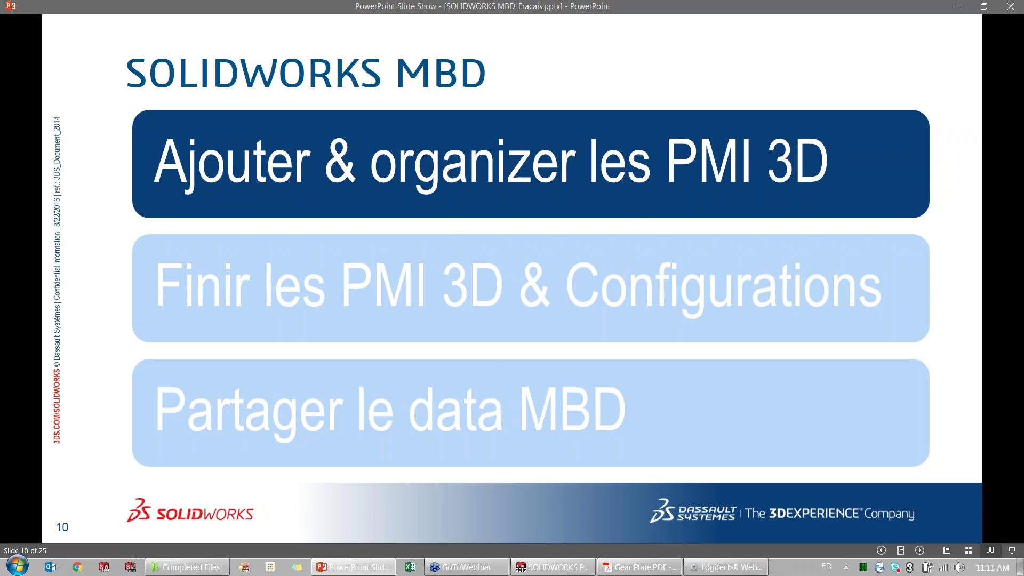
left_click(551, 567)
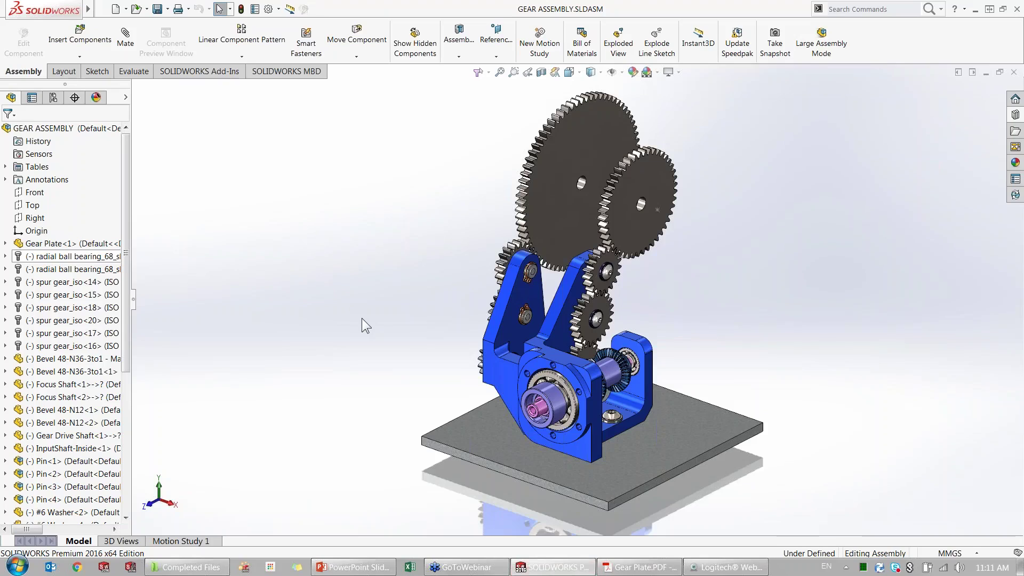
Open Gear Plate as its own part and apply its saved Overview 3D view.
left_click(504, 319)
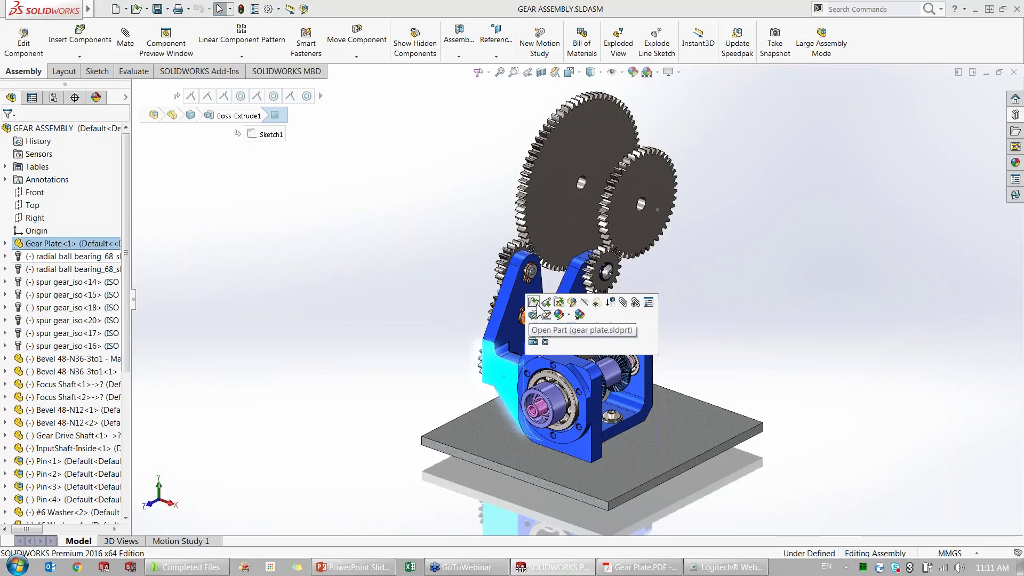
left_click(533, 301)
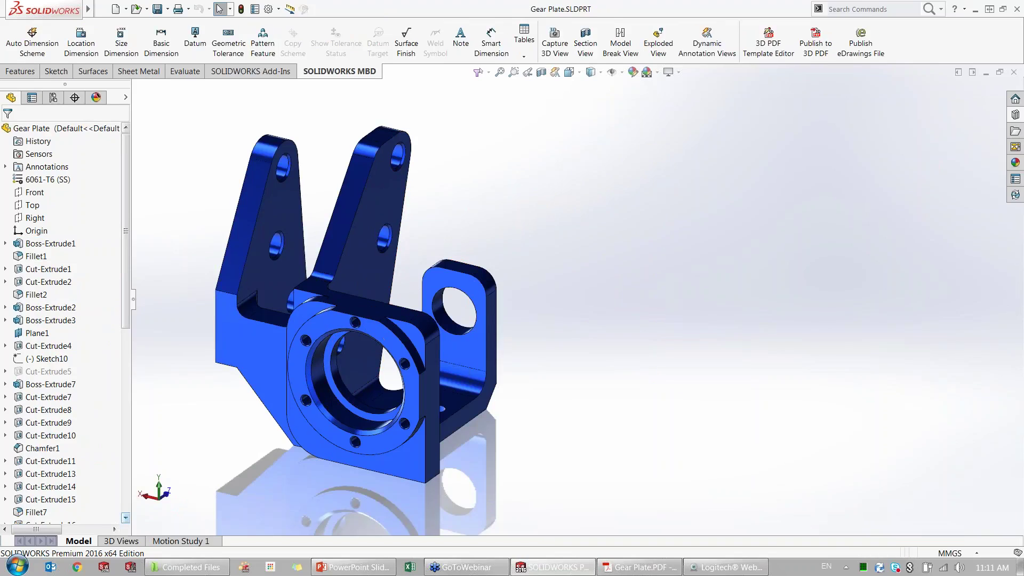
left_click(121, 541)
left_click(192, 488)
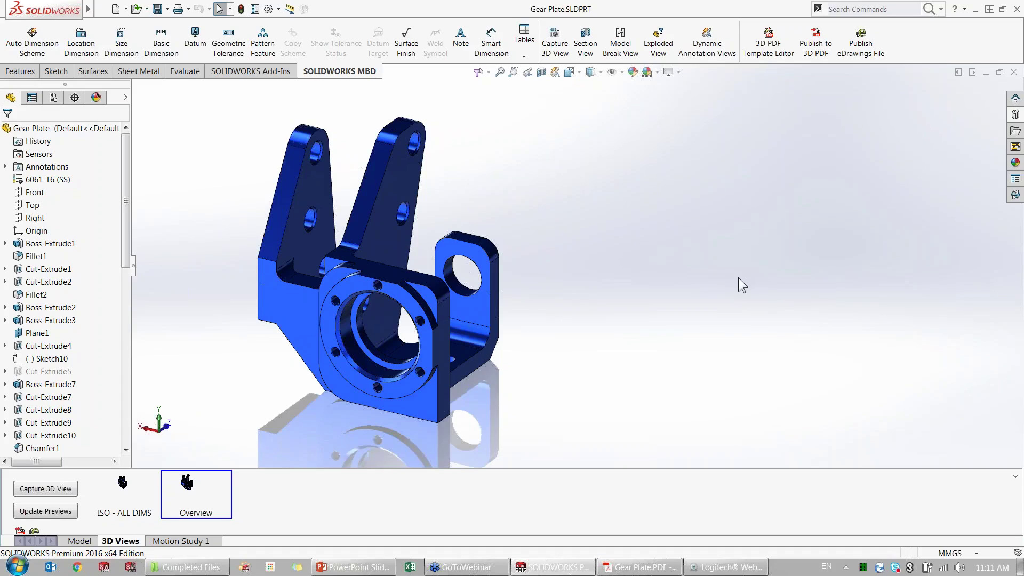
Drag the Default Notes block from the Design Library beside the part, then undo.
left_click(1014, 115)
left_click(922, 139)
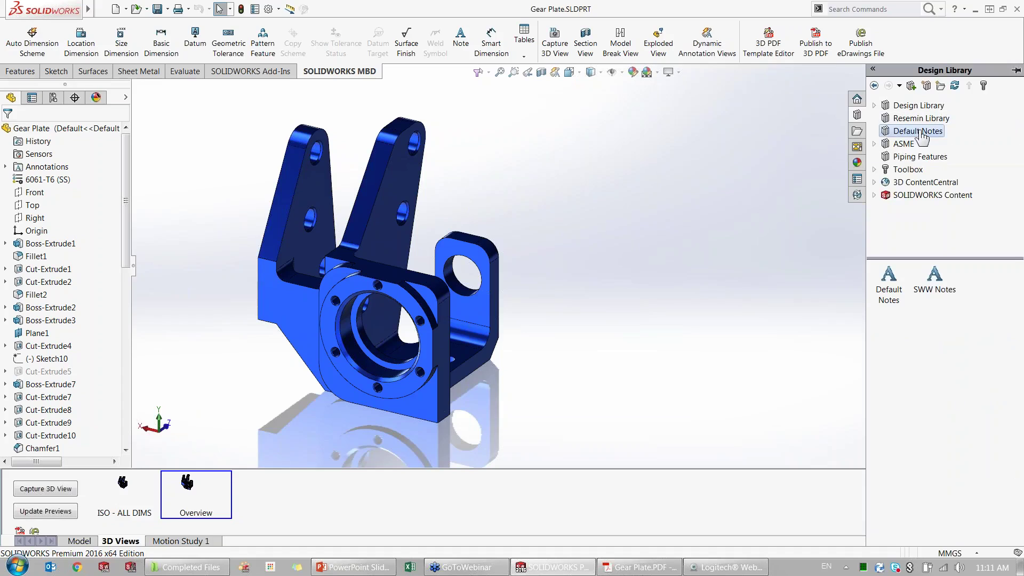
mouse_move(886, 287)
left_mouse_down()
mouse_move(745, 257)
mouse_move(657, 130)
left_mouse_up()
key("Escape")
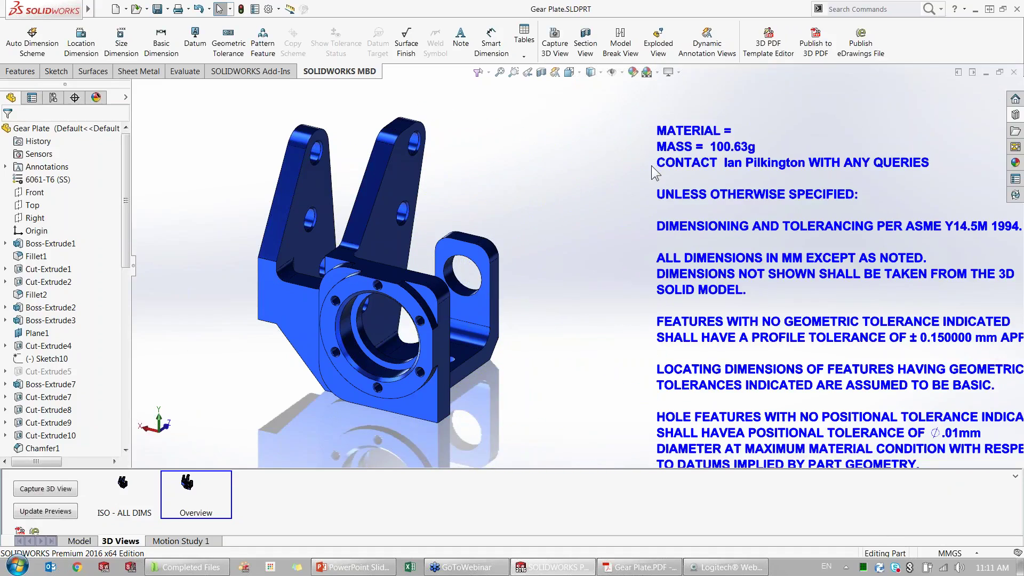
key("ctrl+z")
Reapply the Overview 3D view and open the general notes block for text editing.
double_click(196, 494)
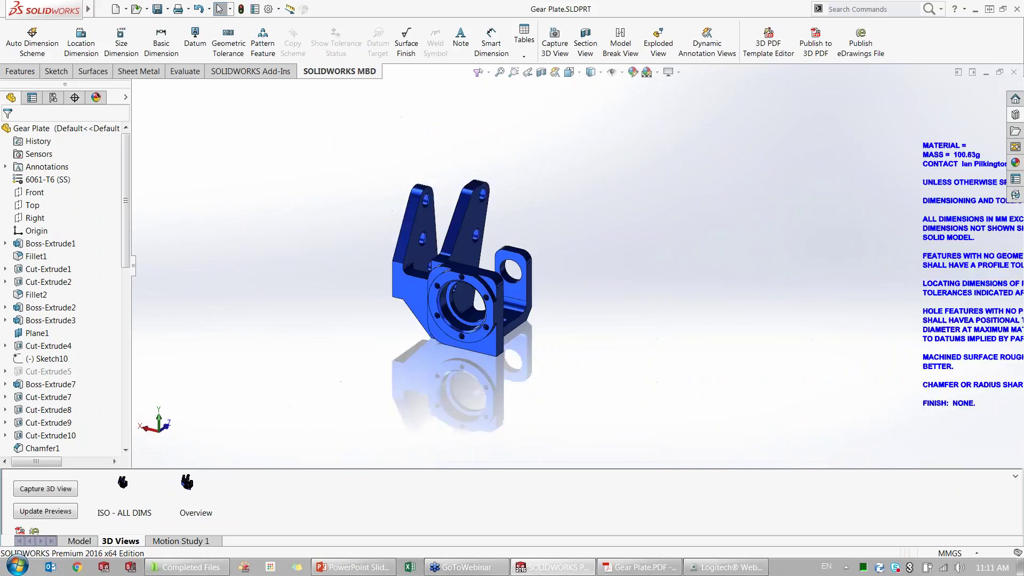
left_click(692, 263)
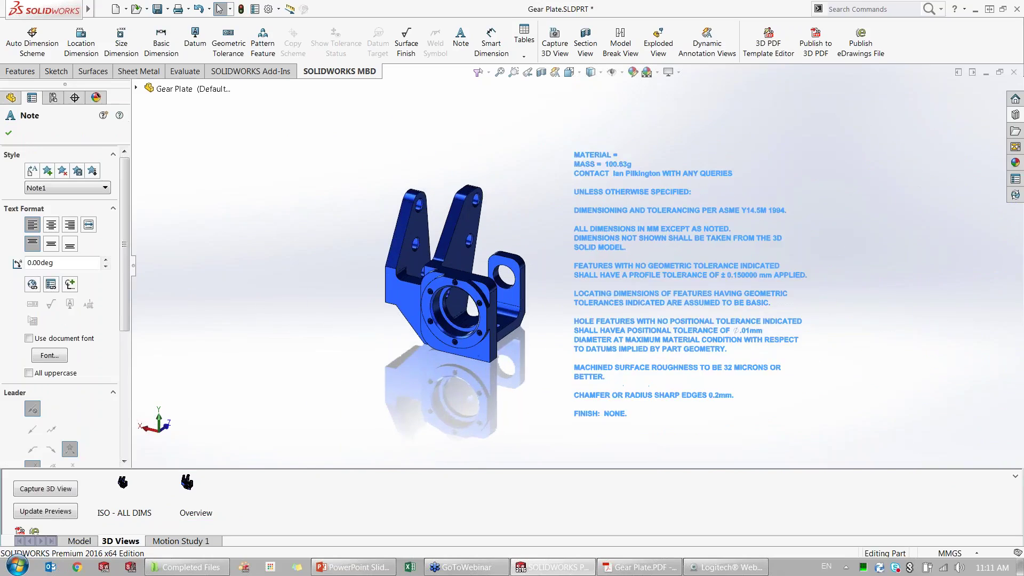
scroll(610, 245, "down", 2)
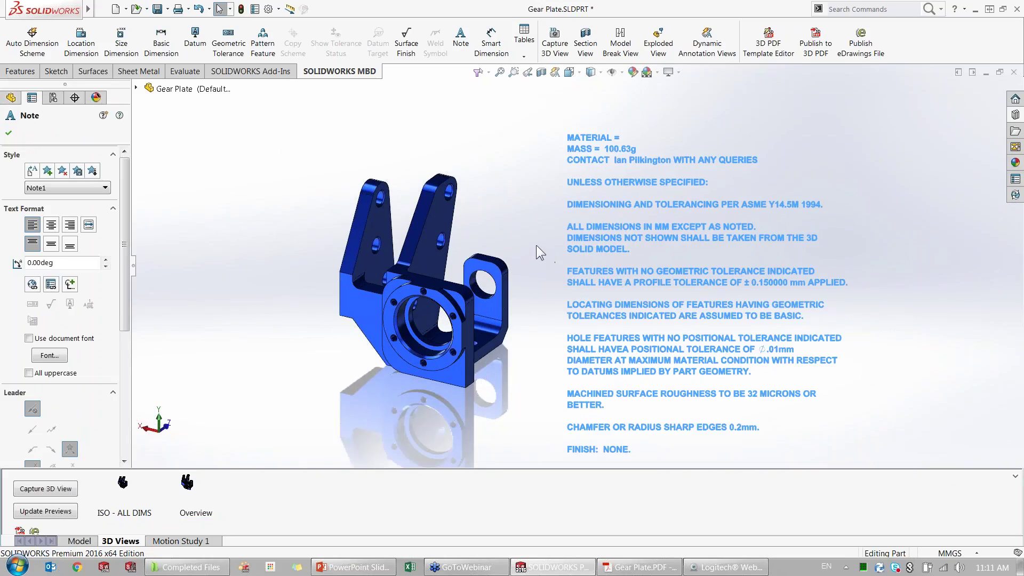
middle_click_drag(536, 245, 544, 224, "ctrl")
key("Escape")
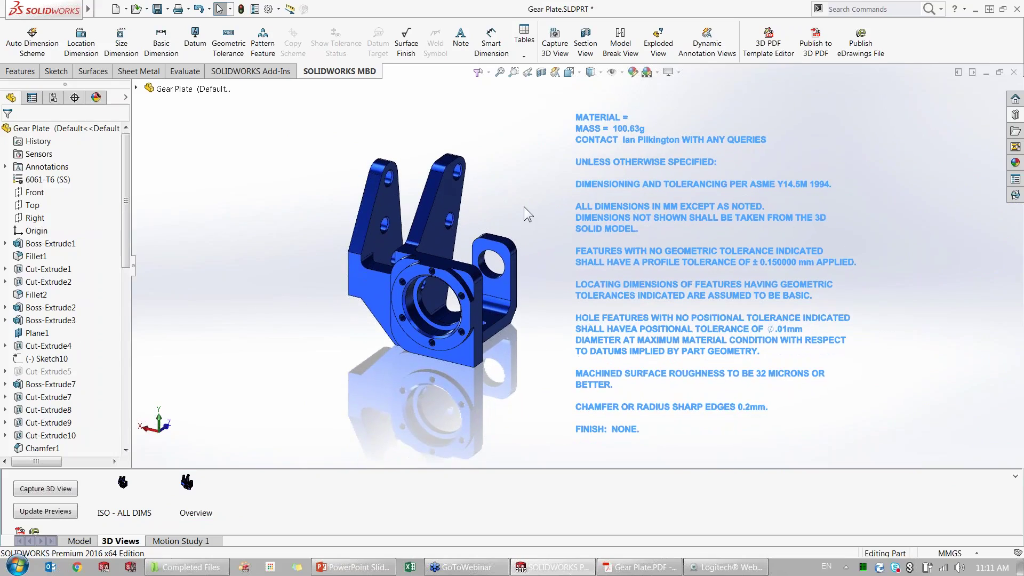
left_click(523, 206)
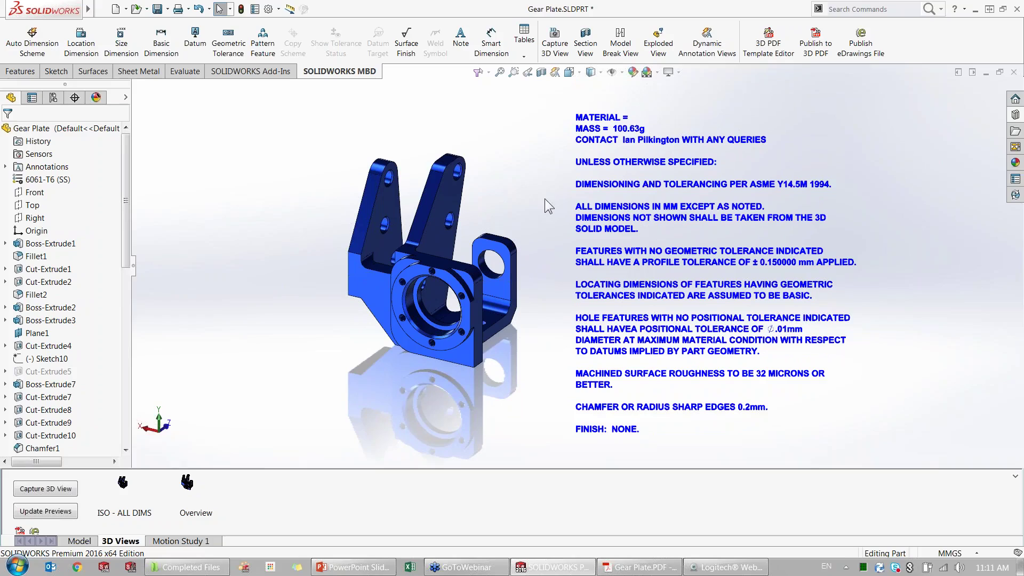
double_click(600, 139)
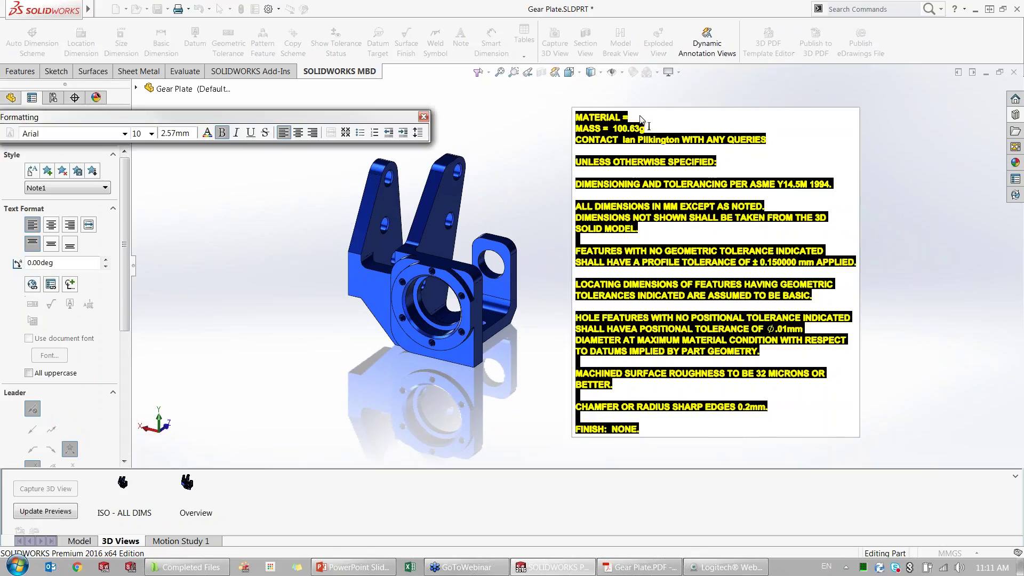
Link the note's 'MATERIAL =' line to the Material property so it reads AL 6061-T6.
left_click(643, 124)
left_click(51, 284)
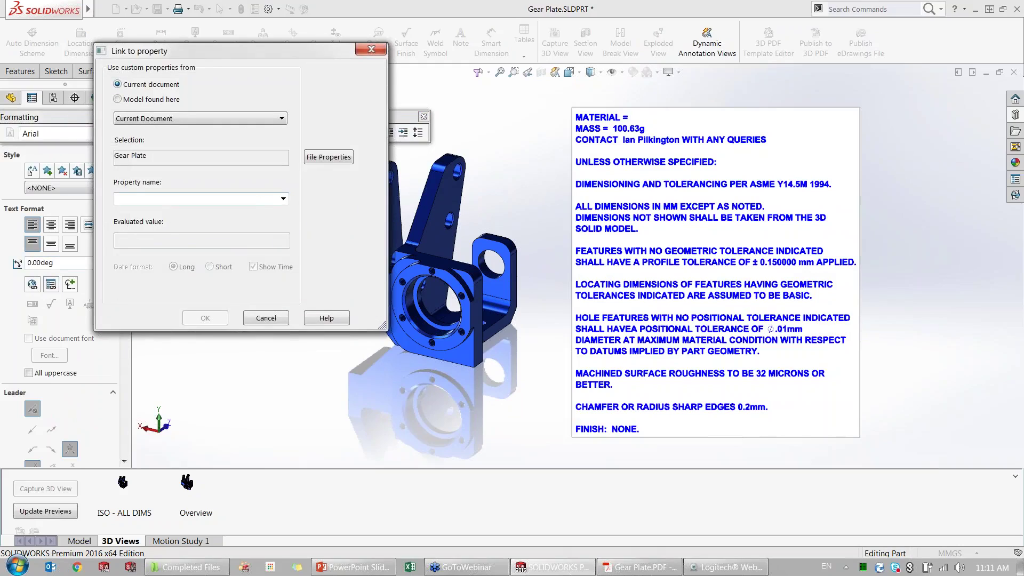
left_click(282, 199)
left_click(195, 302)
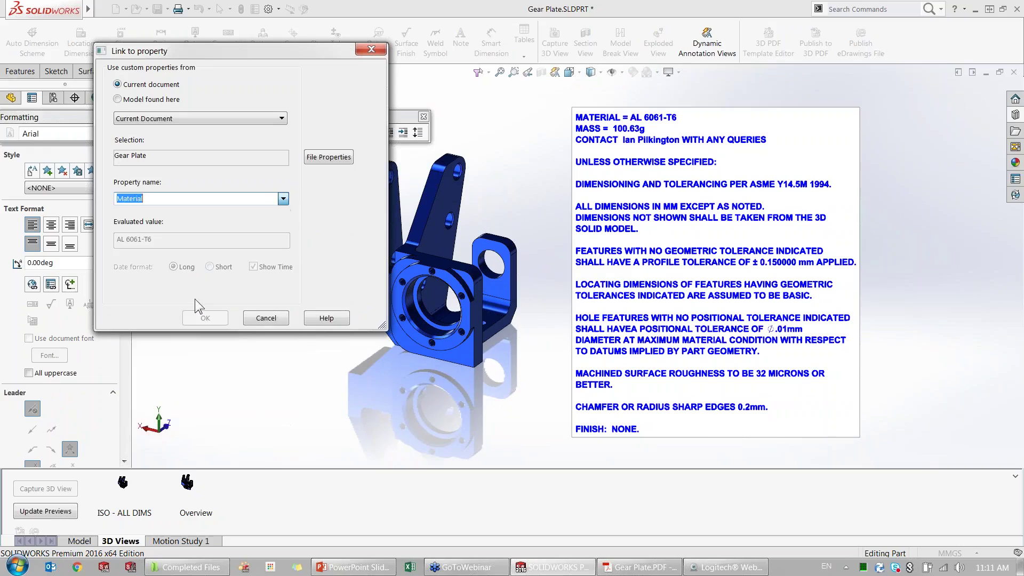
left_click(206, 319)
left_click(312, 404)
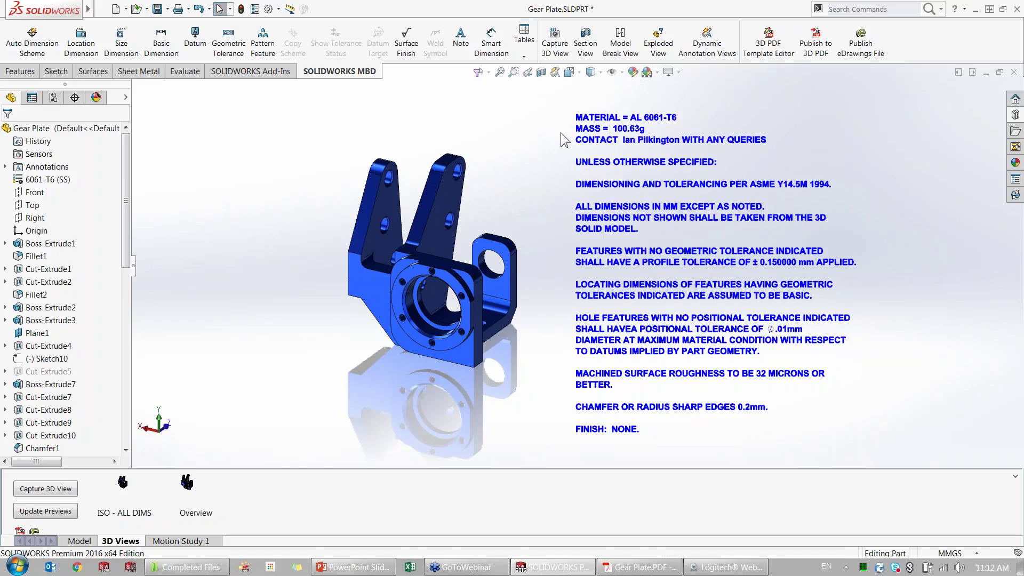
Recapture the Overview 3D view with the updated note, then apply ISO - ALL DIMS.
right_click(179, 485)
left_click(205, 492)
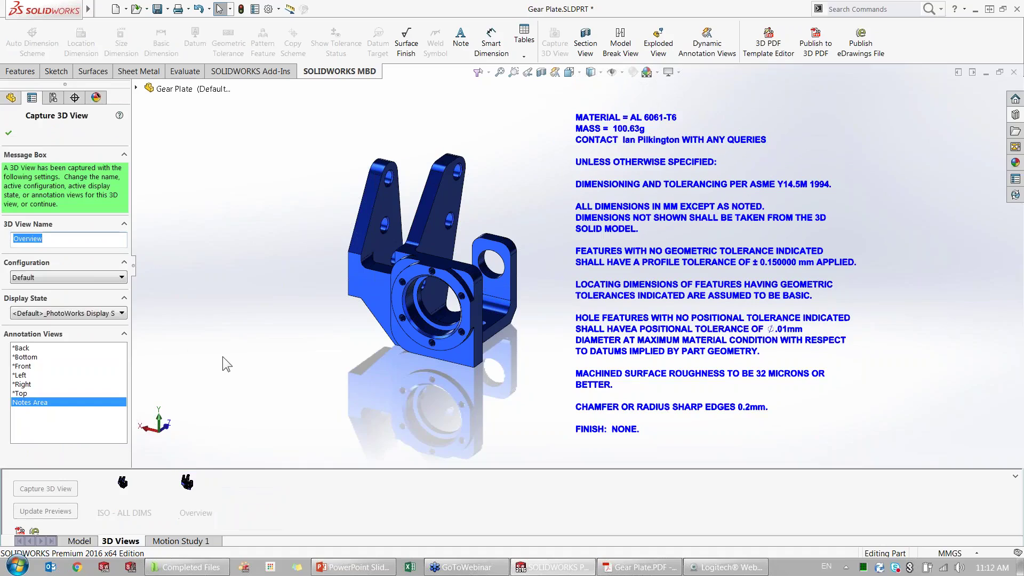
key("Return")
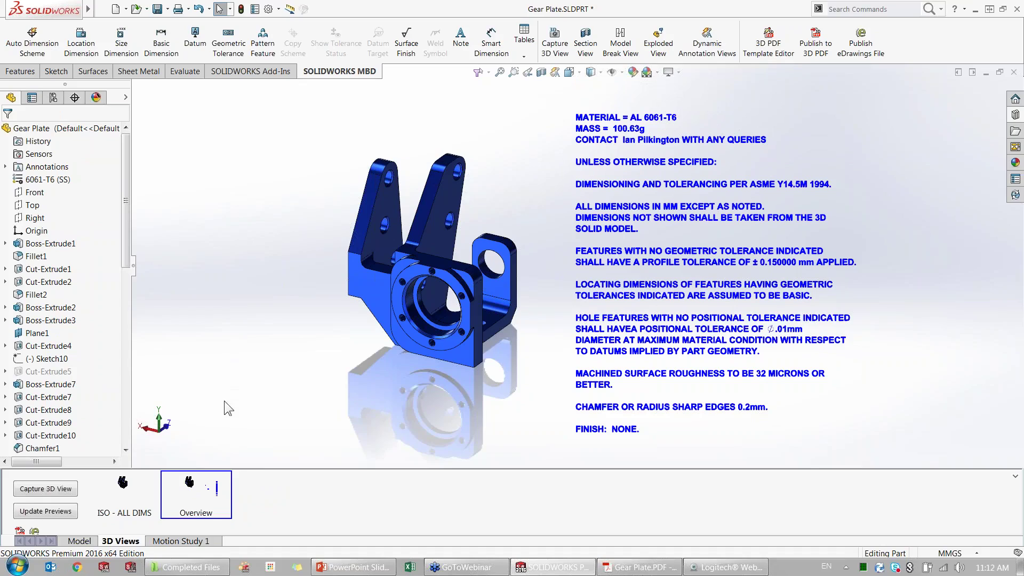
left_click(131, 486)
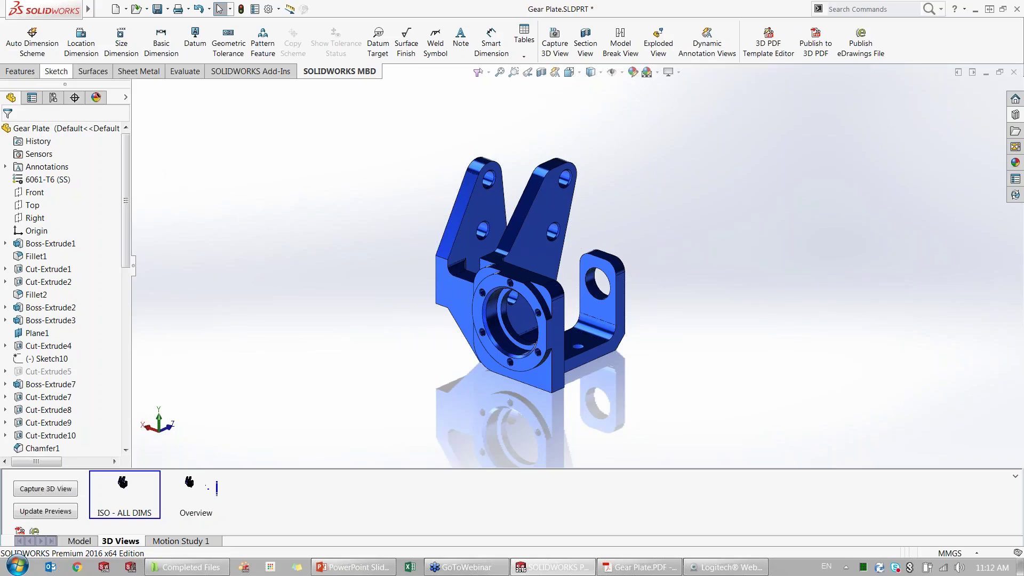
Start a Geometric Auto Dimension Scheme with datums Plane2, Cylinder1 and Simple Hole2.
left_click(32, 40)
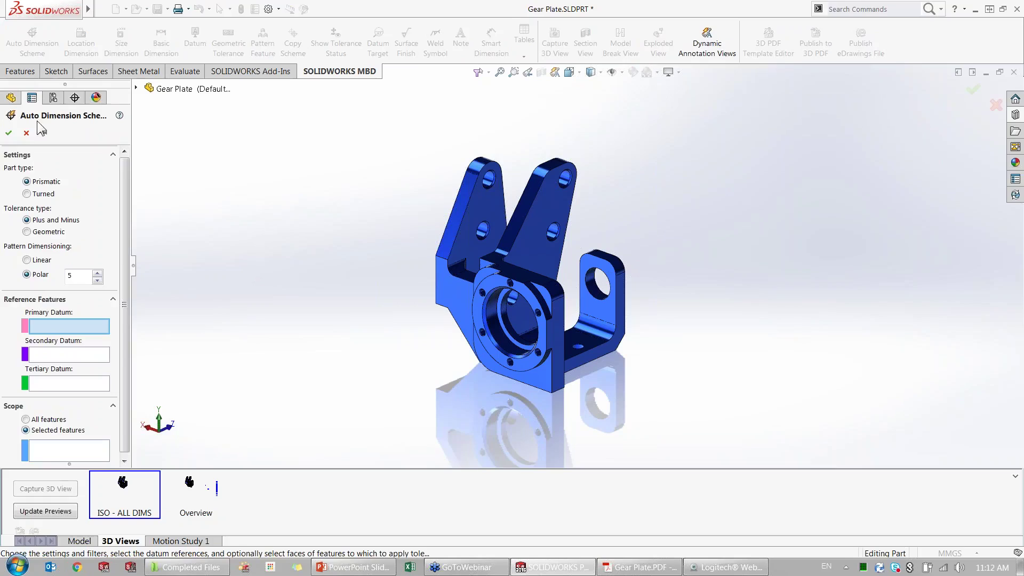
left_click(47, 232)
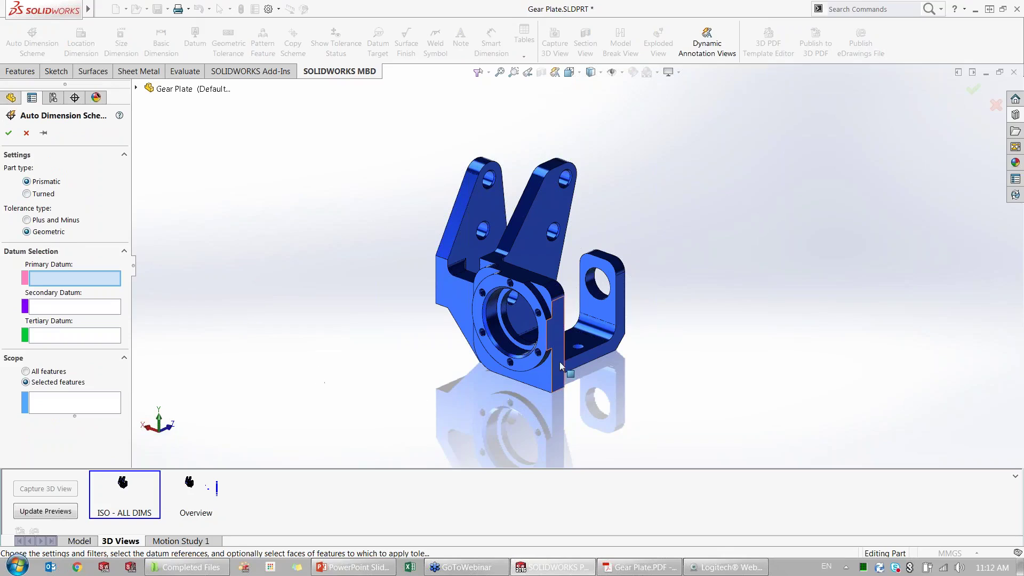
scroll(561, 333, "down", 2)
middle_click_drag(560, 333, 573, 219)
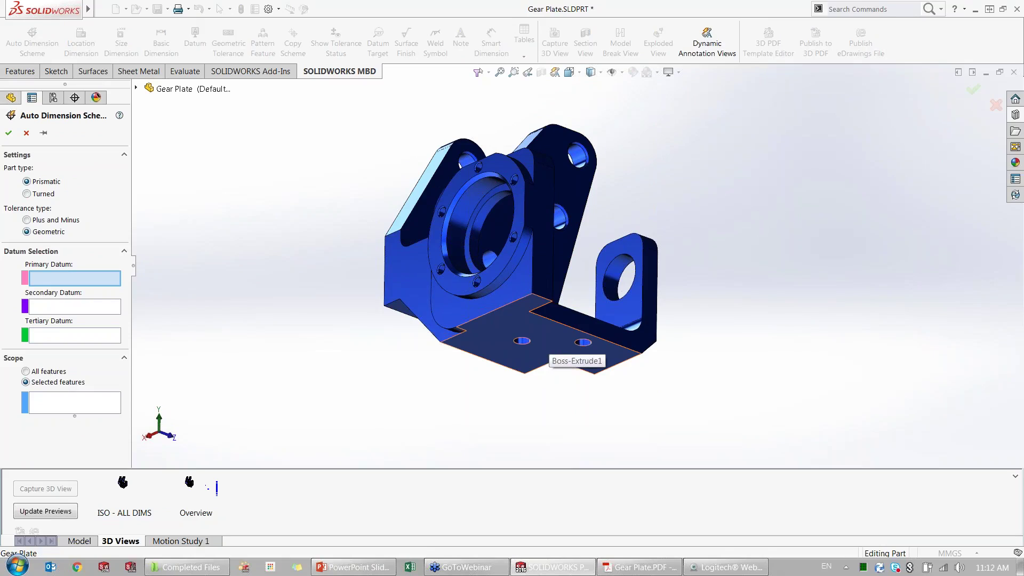
left_click(551, 342)
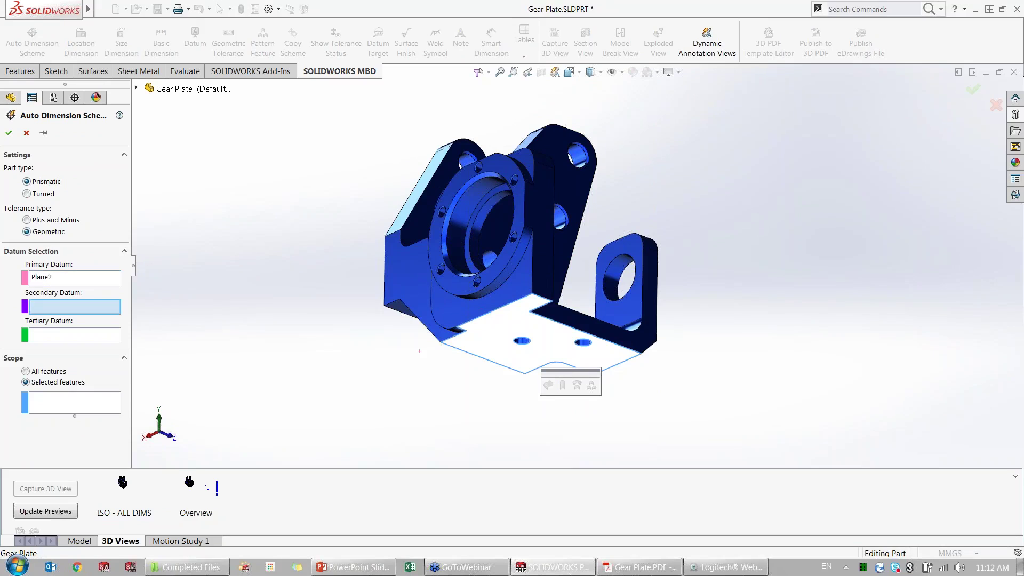
left_click(480, 255)
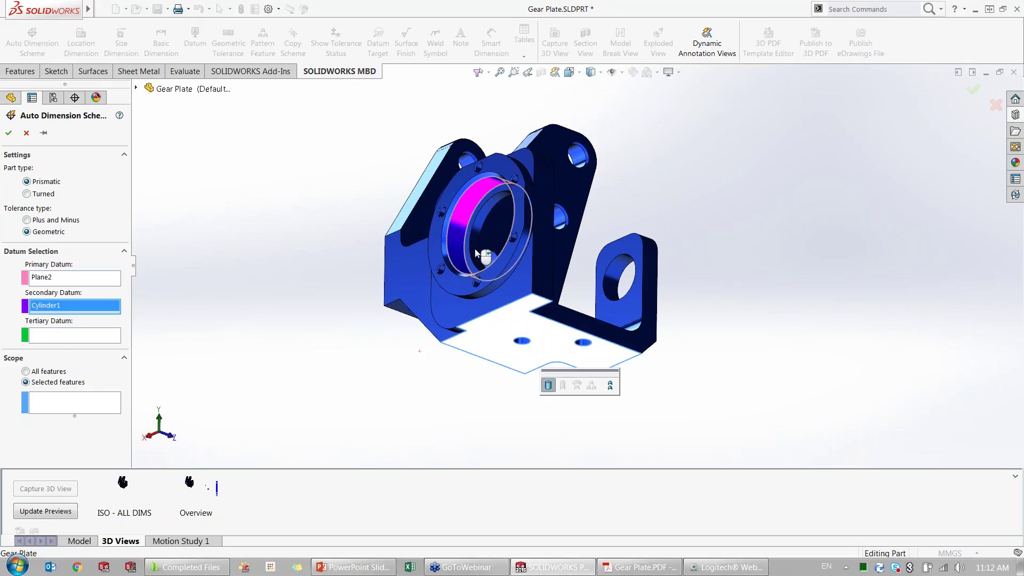
mouse_move(451, 273)
middle_mouse_down()
mouse_move(531, 282)
mouse_move(480, 288)
middle_mouse_up()
scroll(453, 290, "down", 3)
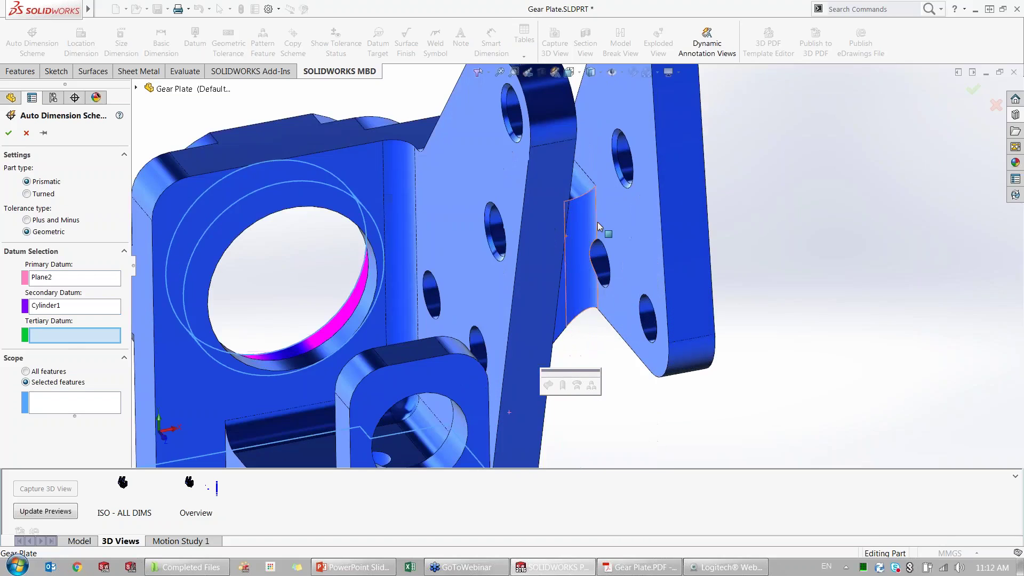
left_click(432, 294)
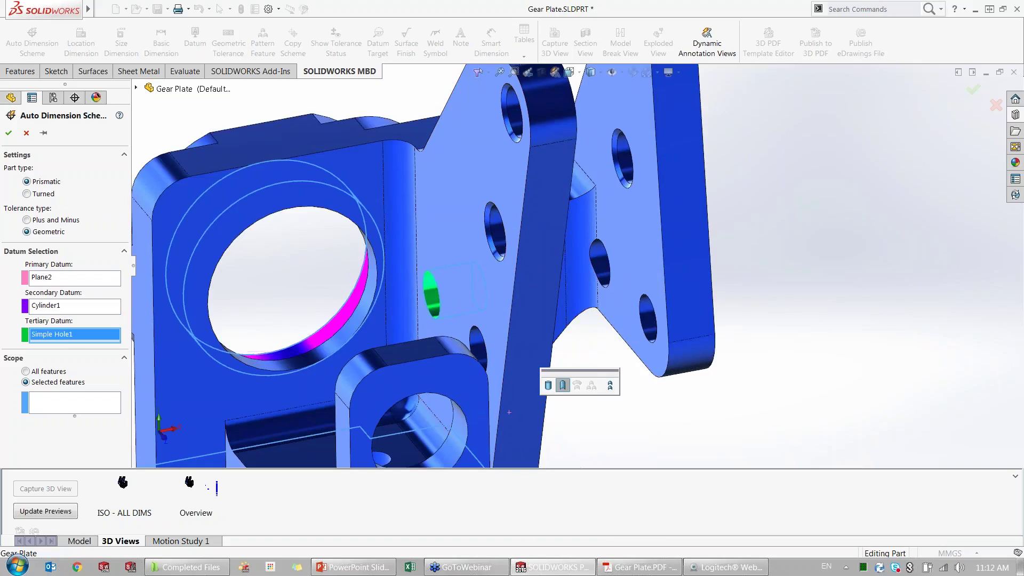
left_click(610, 385)
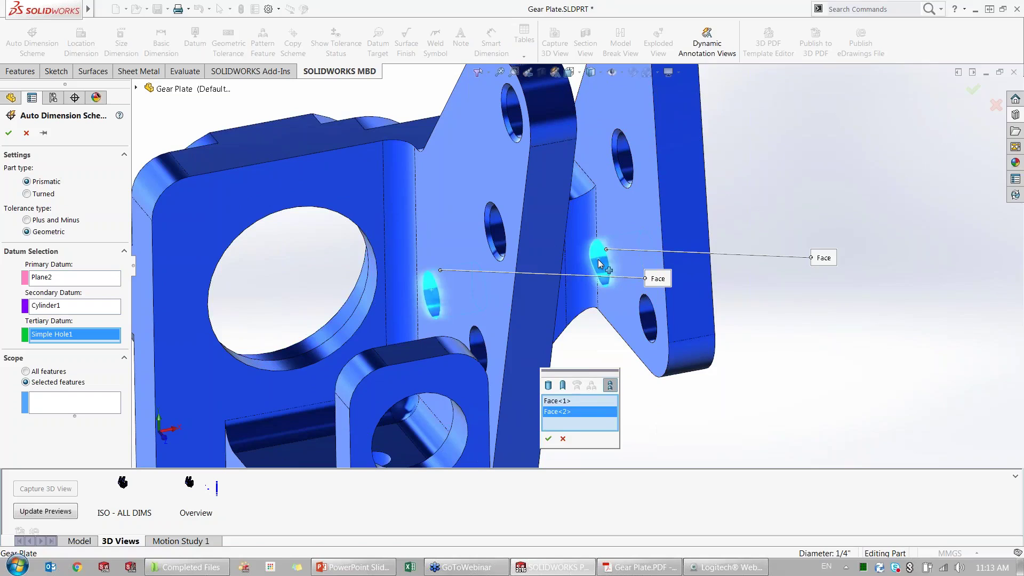
left_click(548, 438)
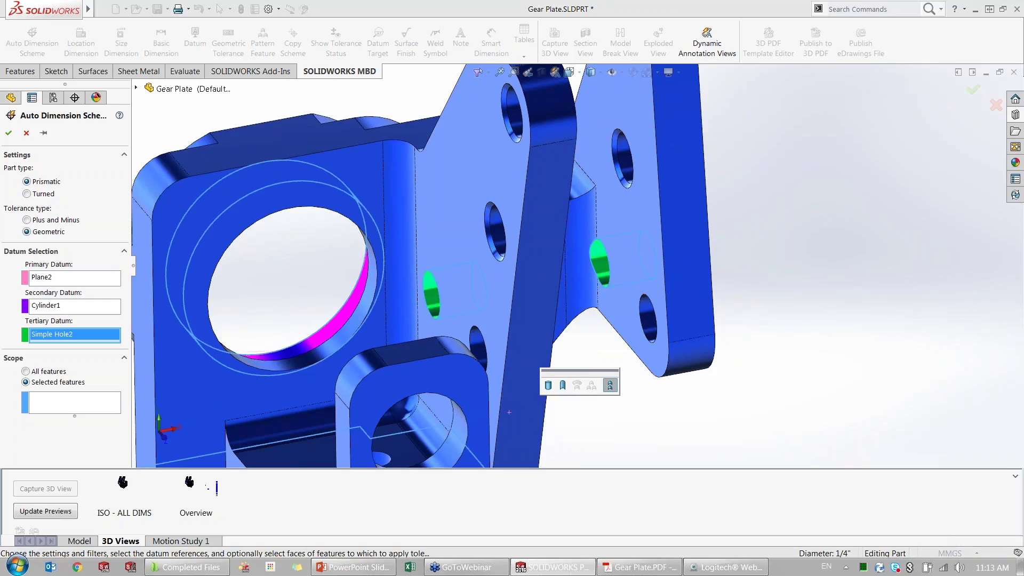
Add Simple Hole3 and Hole Pattern1 as toleranced features and generate the scheme.
scroll(588, 383, "up", 2)
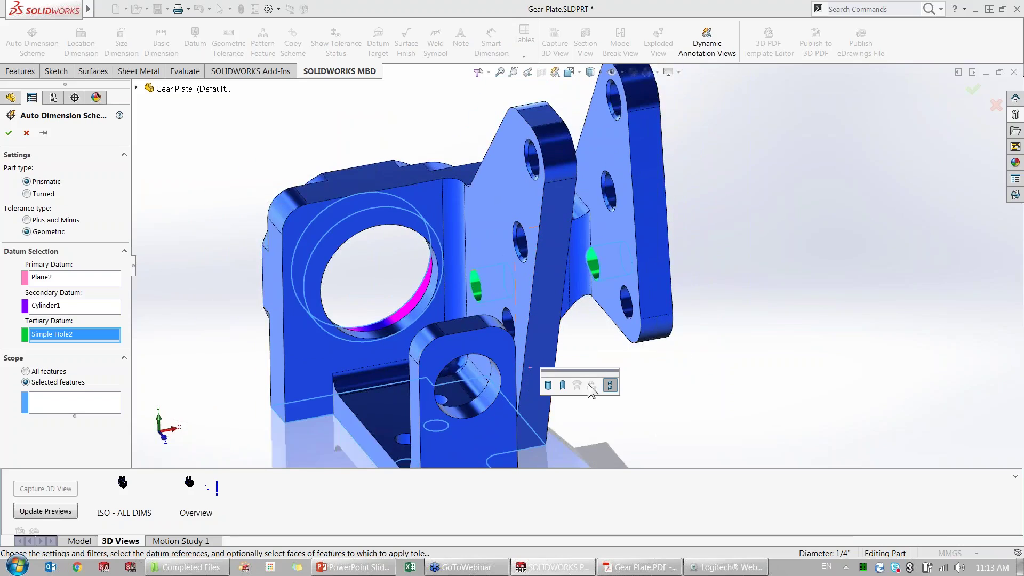
mouse_move(581, 342)
middle_mouse_down()
mouse_move(588, 251)
mouse_move(694, 269)
middle_mouse_up()
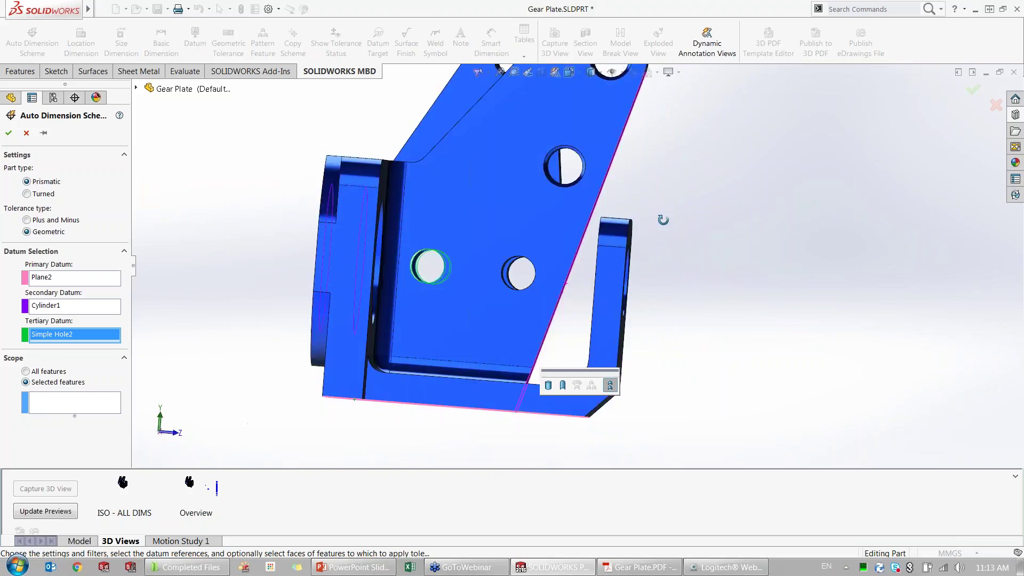
middle_click_drag(694, 269, 708, 225)
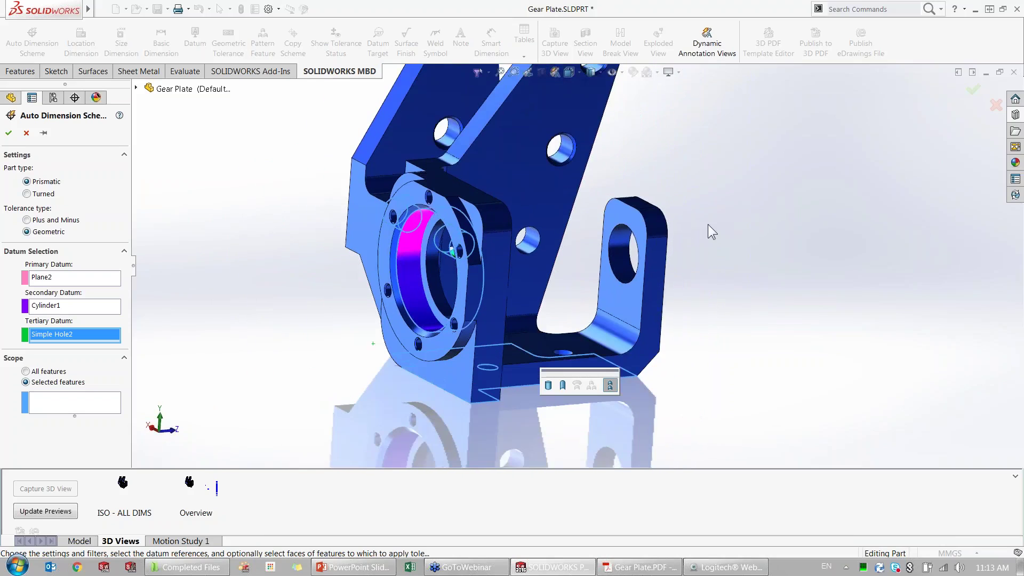
scroll(708, 227, "up", 2)
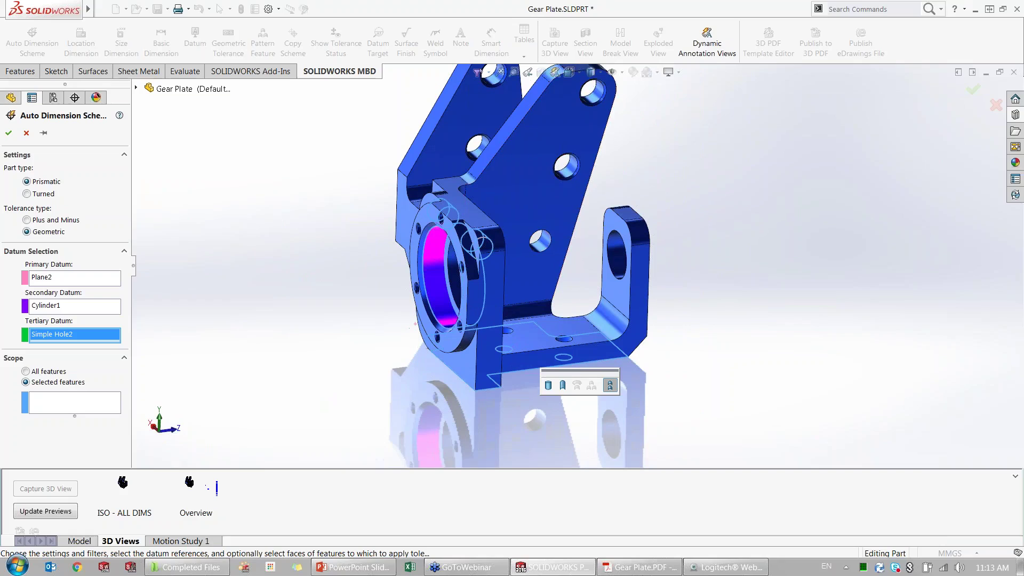
left_click(62, 401)
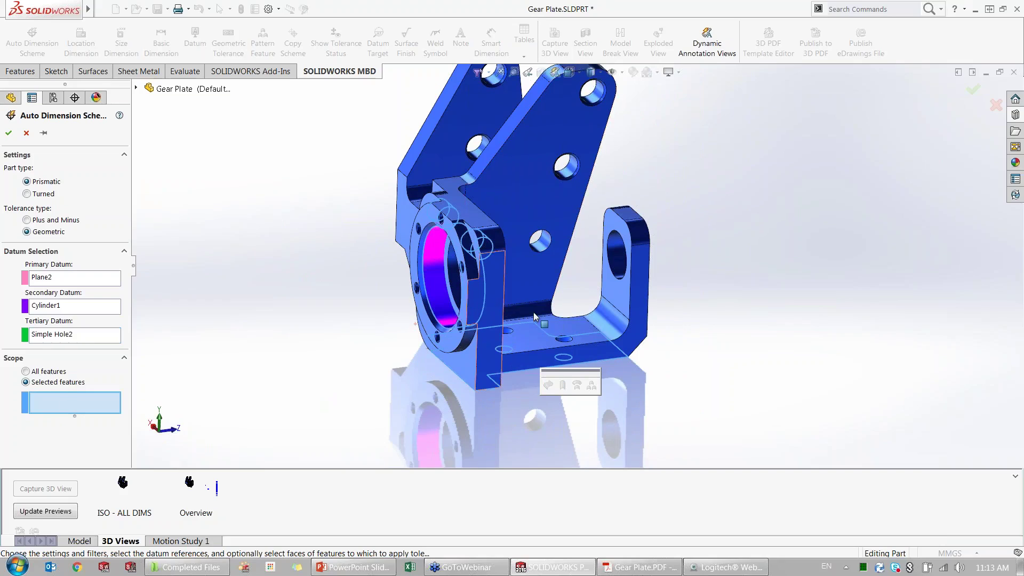
left_click(617, 258)
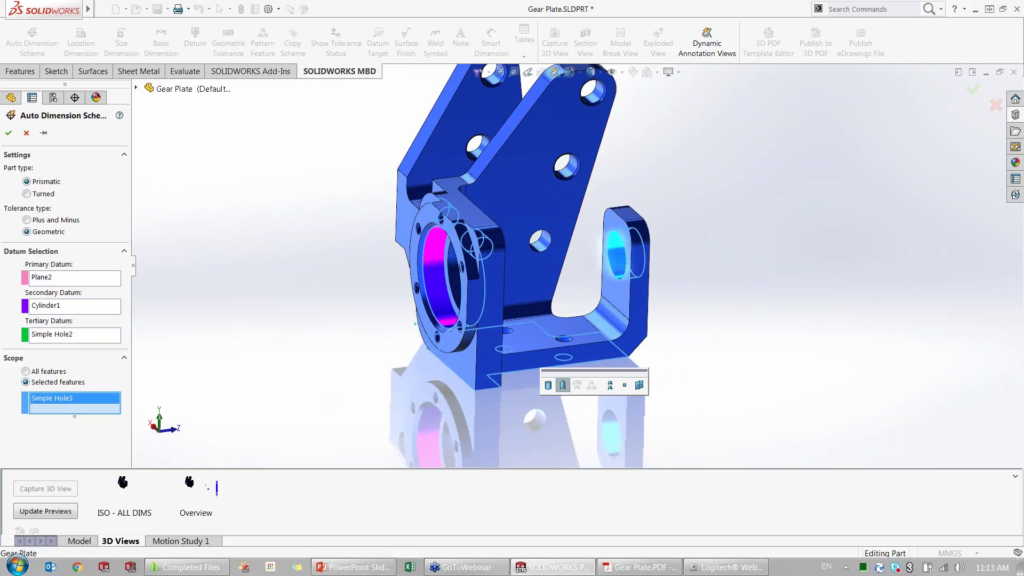
left_click(567, 342)
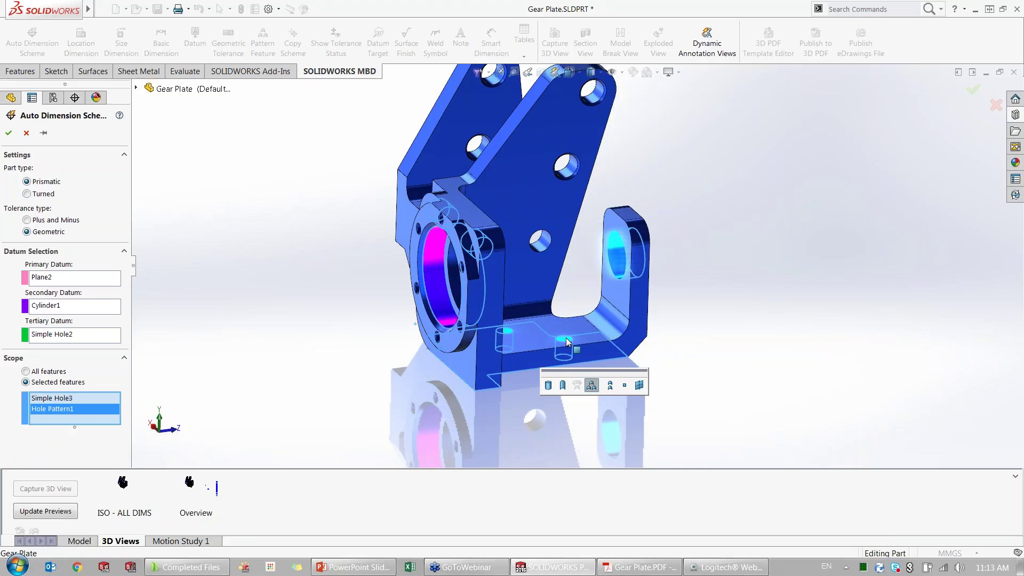
left_click(9, 135)
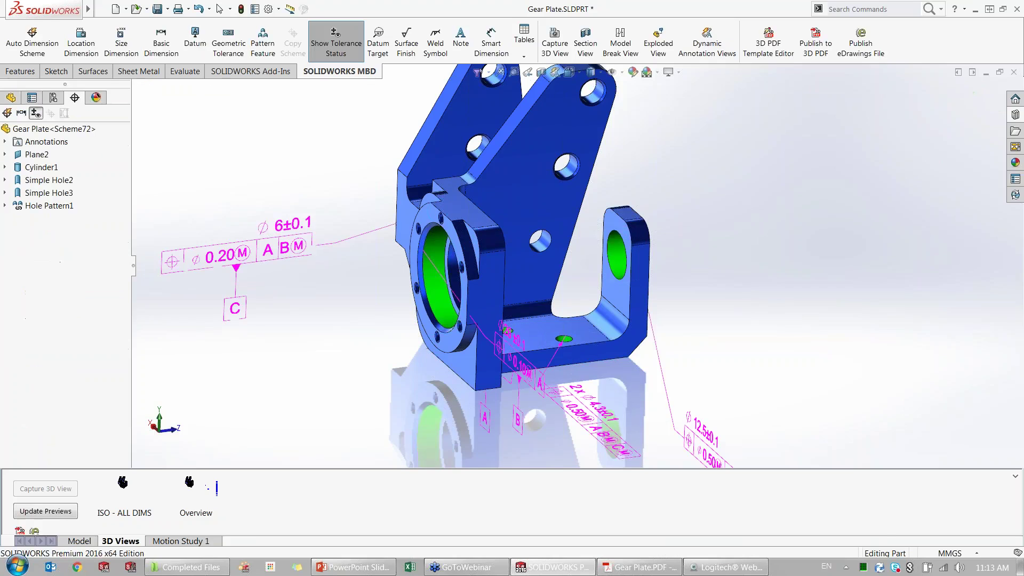
middle_click_drag(359, 280, 410, 322)
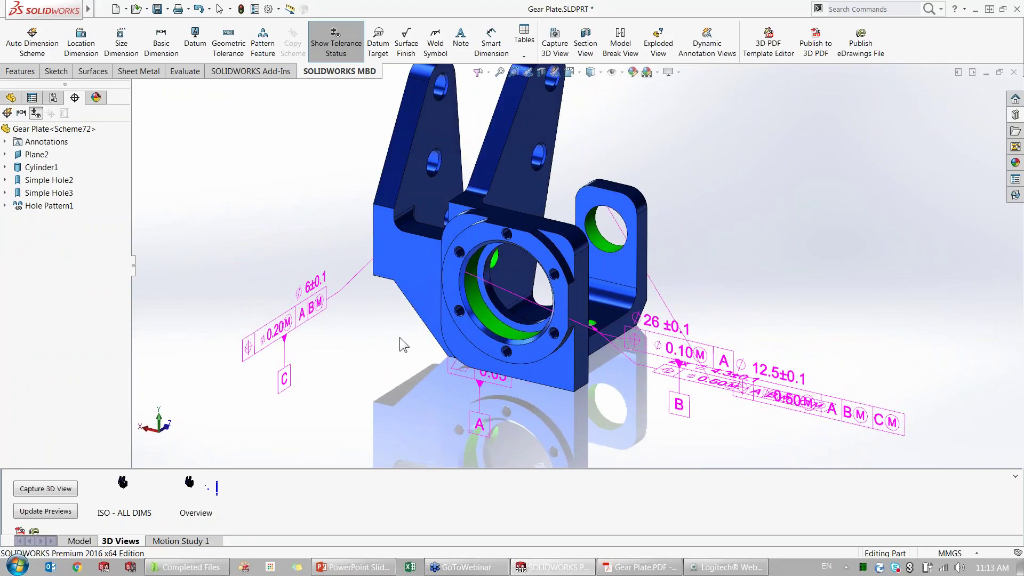
scroll(401, 337, "up", 2)
scroll(430, 334, "up", 2)
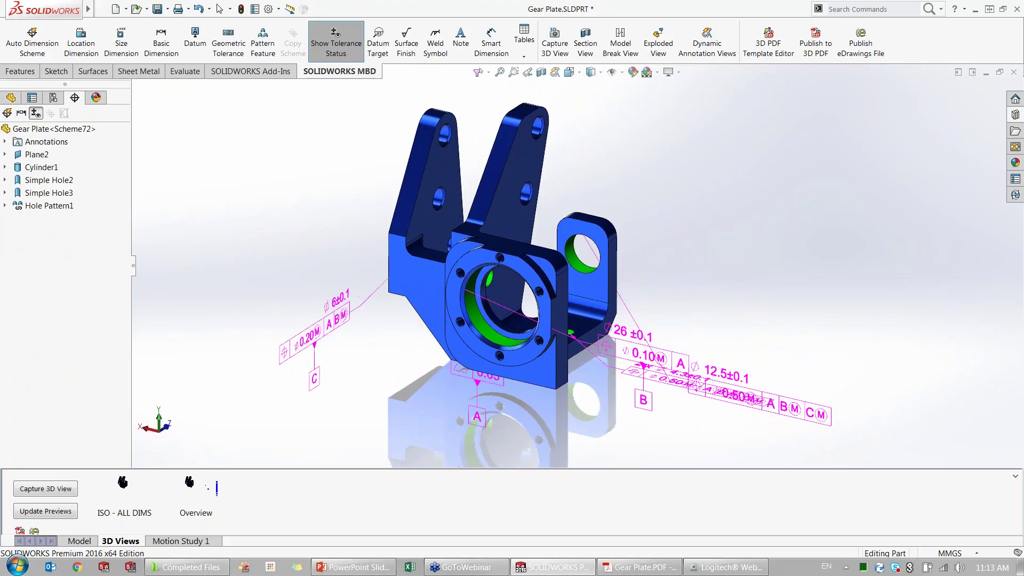
middle_click_drag(408, 344, 412, 334)
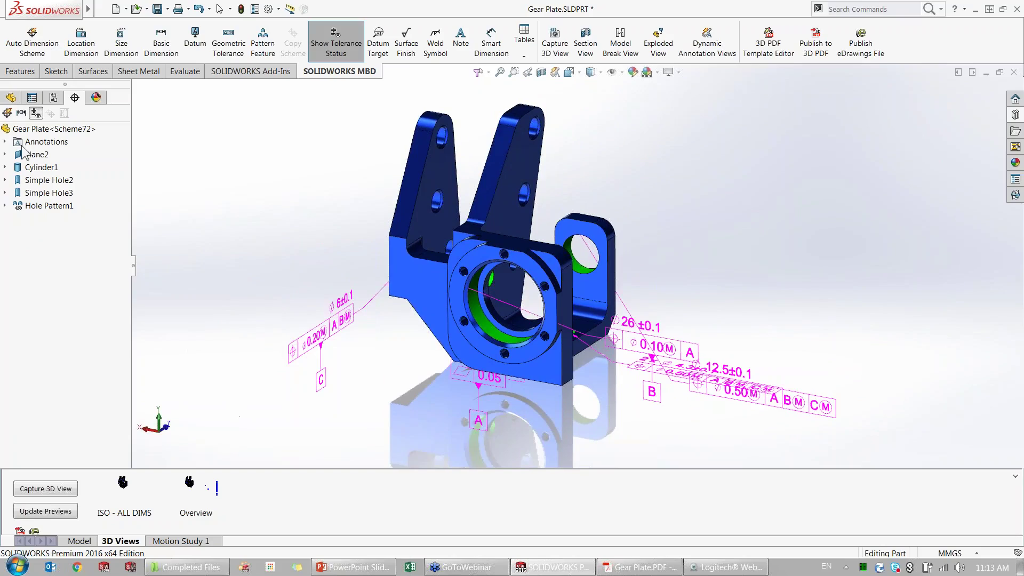
Show the annotation-based tree and orient the model to the *Front annotation view.
right_click(42, 131)
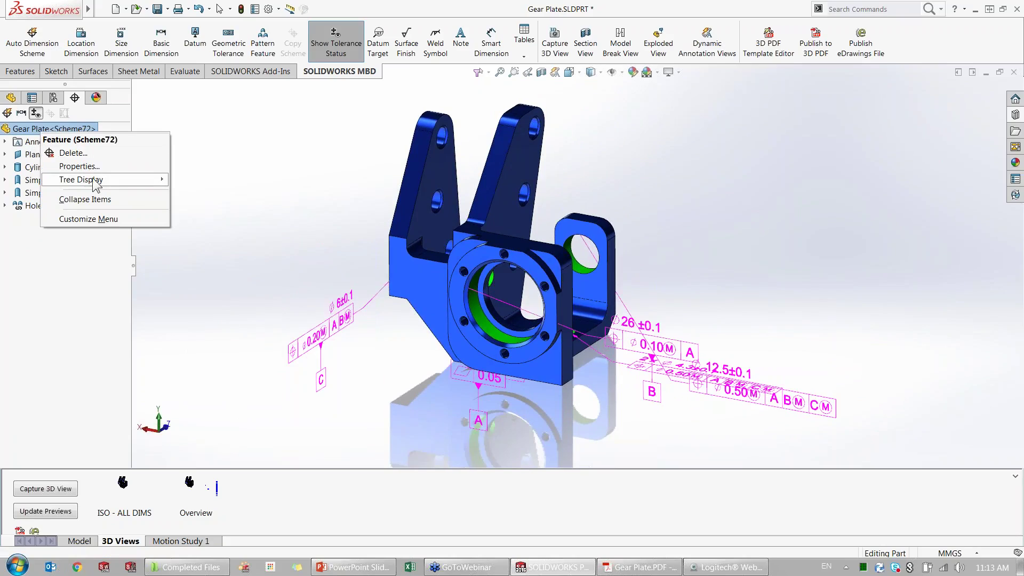
mouse_move(81, 179)
left_click(208, 194)
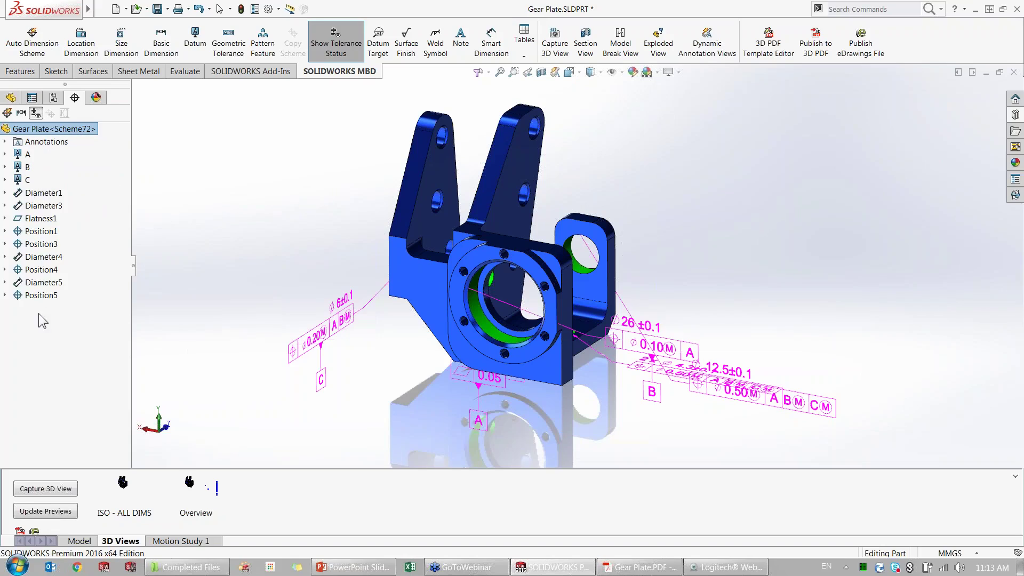
left_click(5, 142)
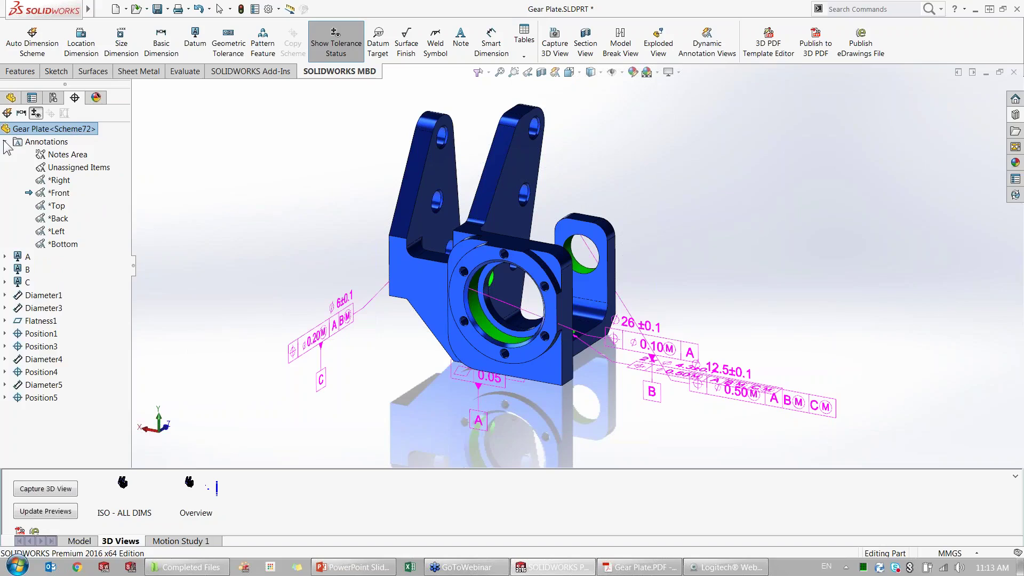
right_click(59, 193)
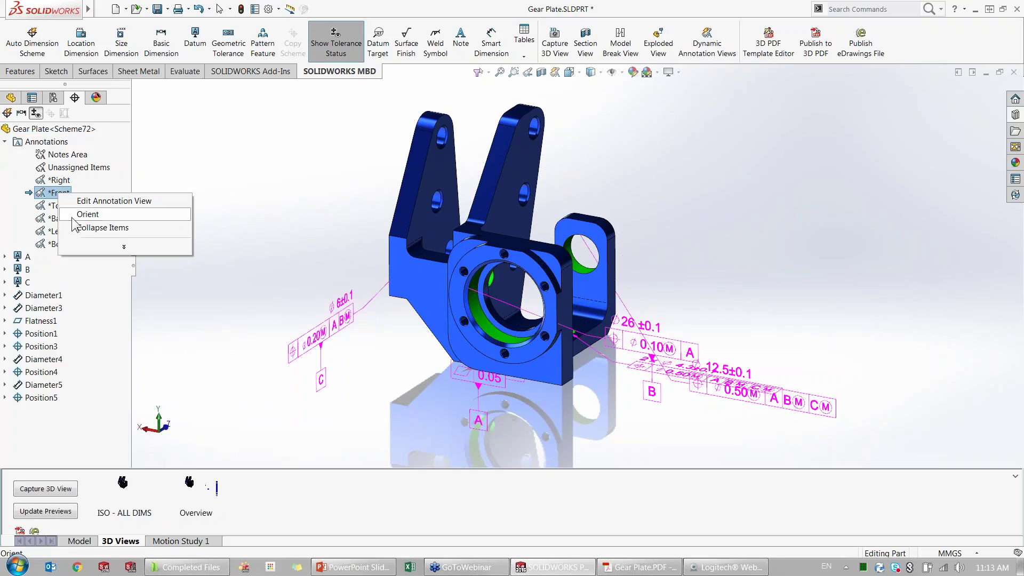
left_click(73, 216)
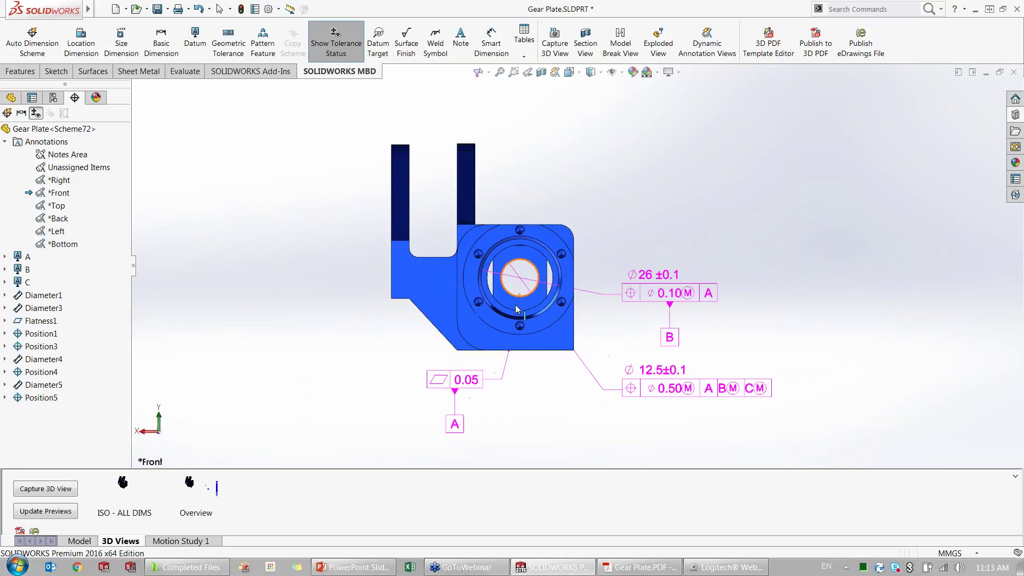
Move the Ø0.10 position callout higher and check the ⌀12.5±0.1 hole callout.
left_click_drag(666, 275, 642, 199)
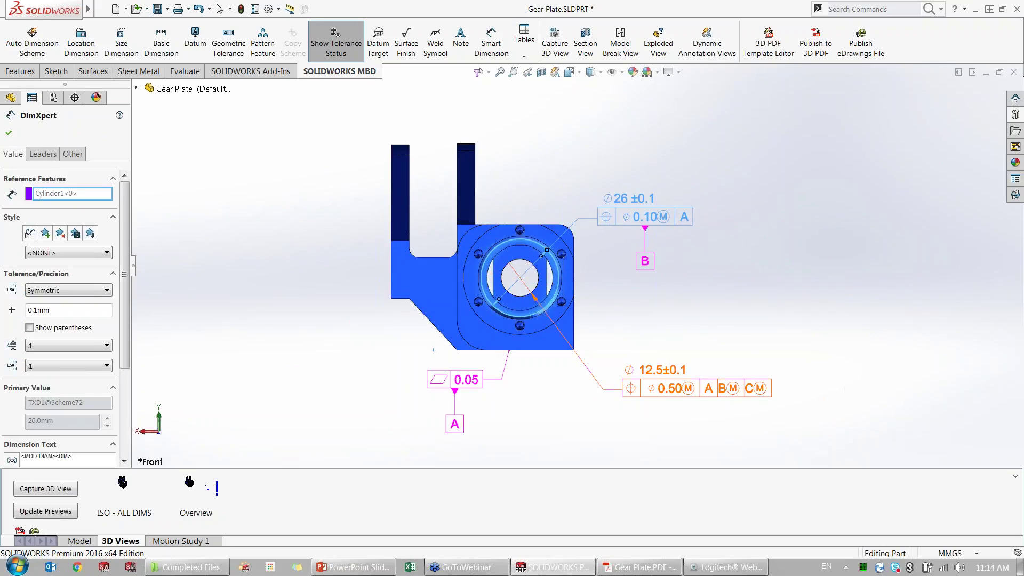
left_click(662, 370)
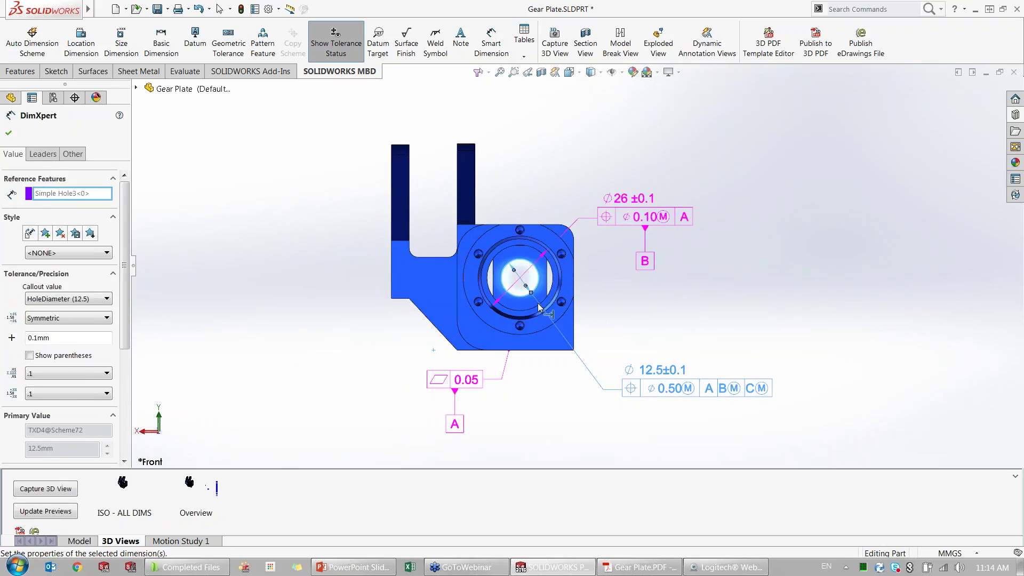
left_click(609, 311)
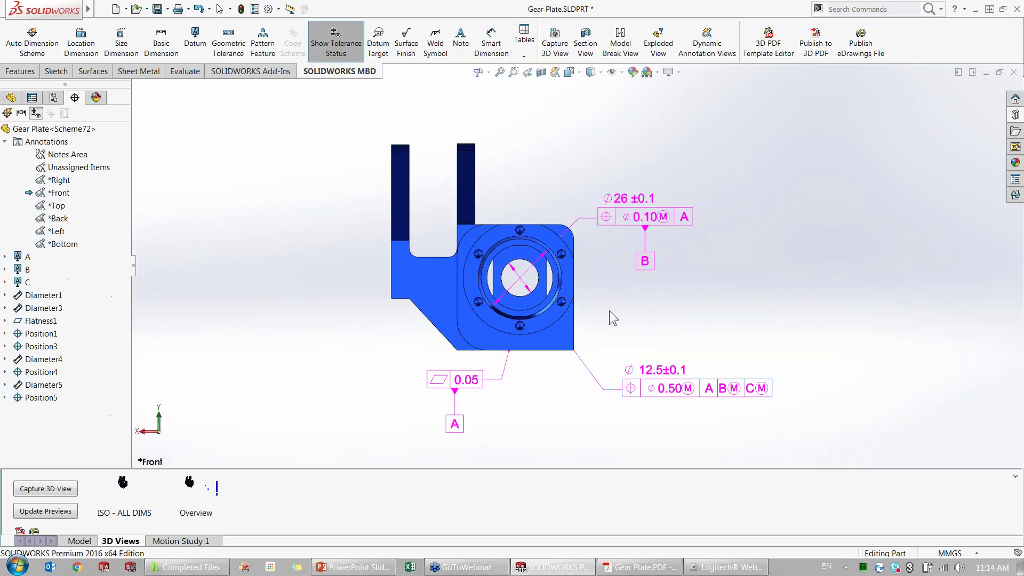
Capture a new *Front 3D view containing only the *Front annotation view.
left_click(51, 489)
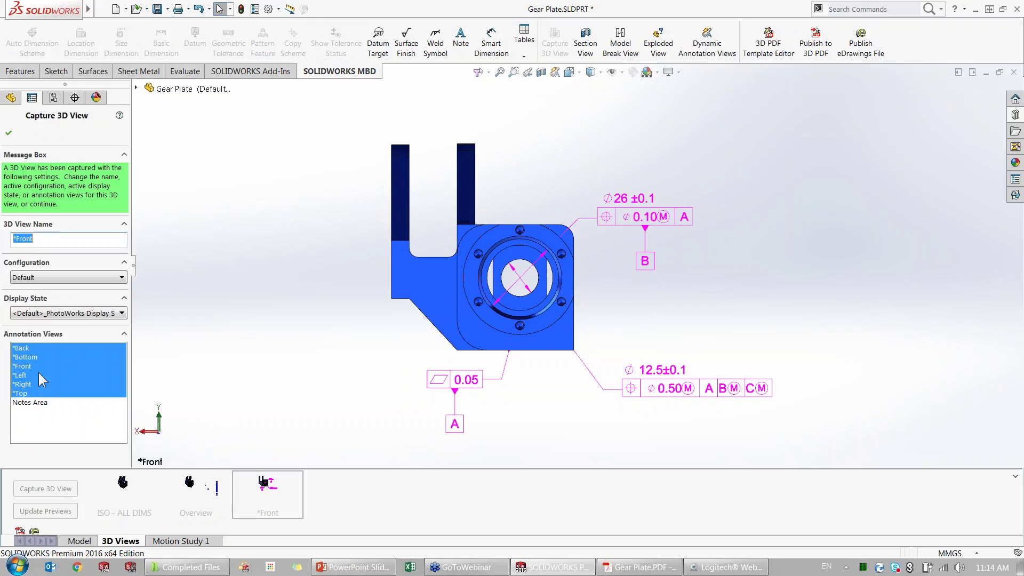
left_click(37, 349, "ctrl")
left_click(37, 375, "ctrl")
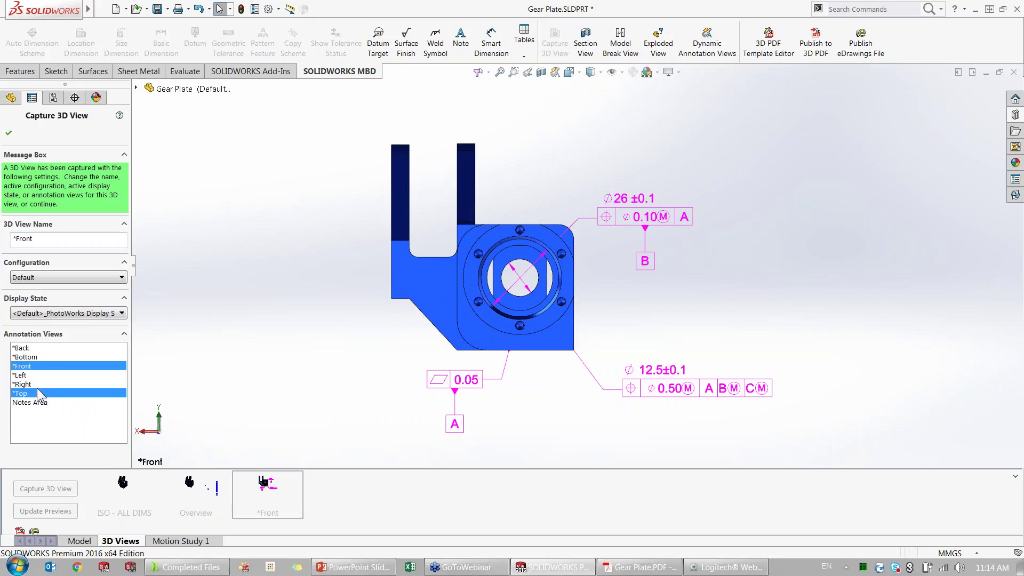
left_click(37, 390, "ctrl")
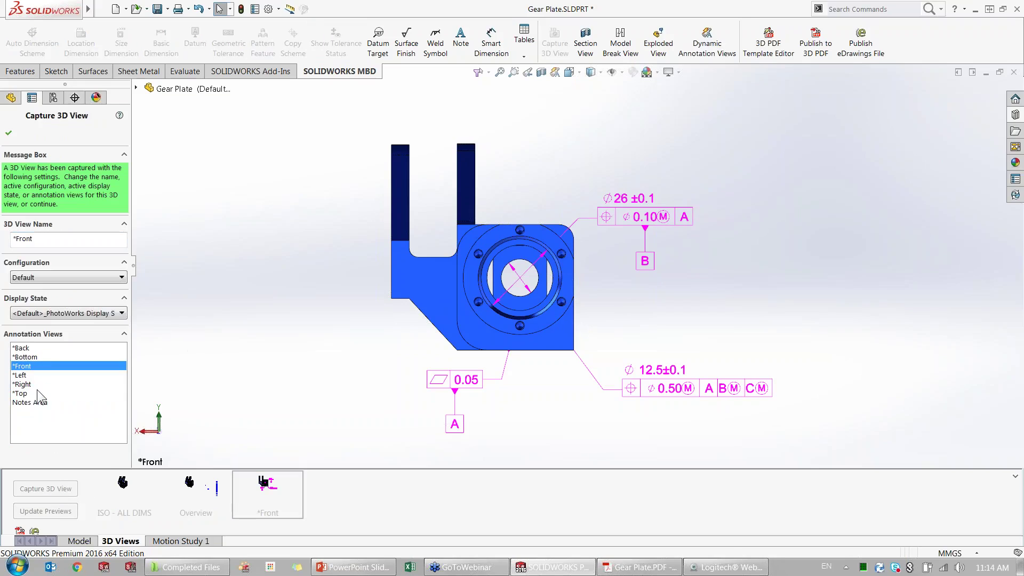
left_click(9, 133)
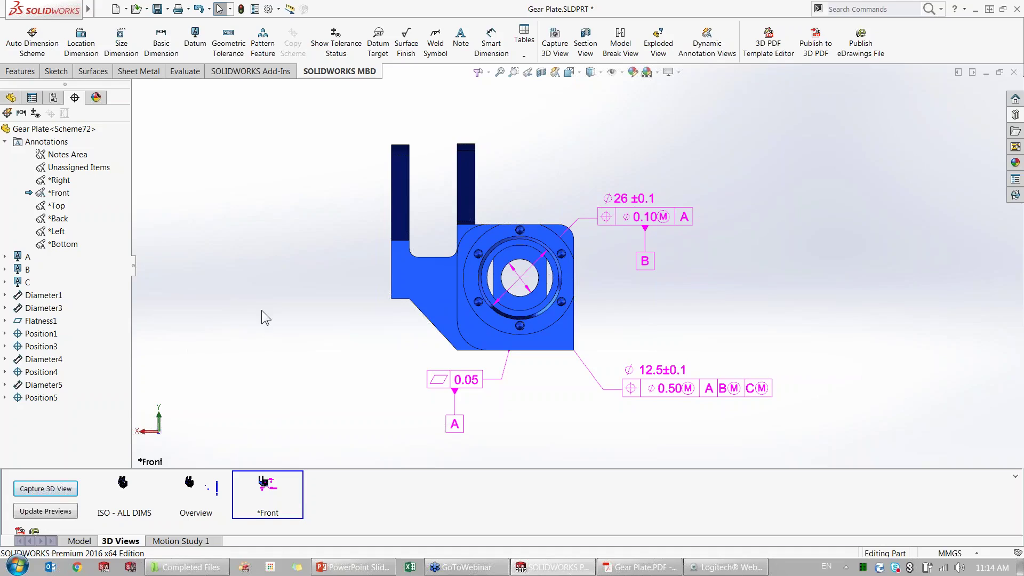
right_click(56, 205)
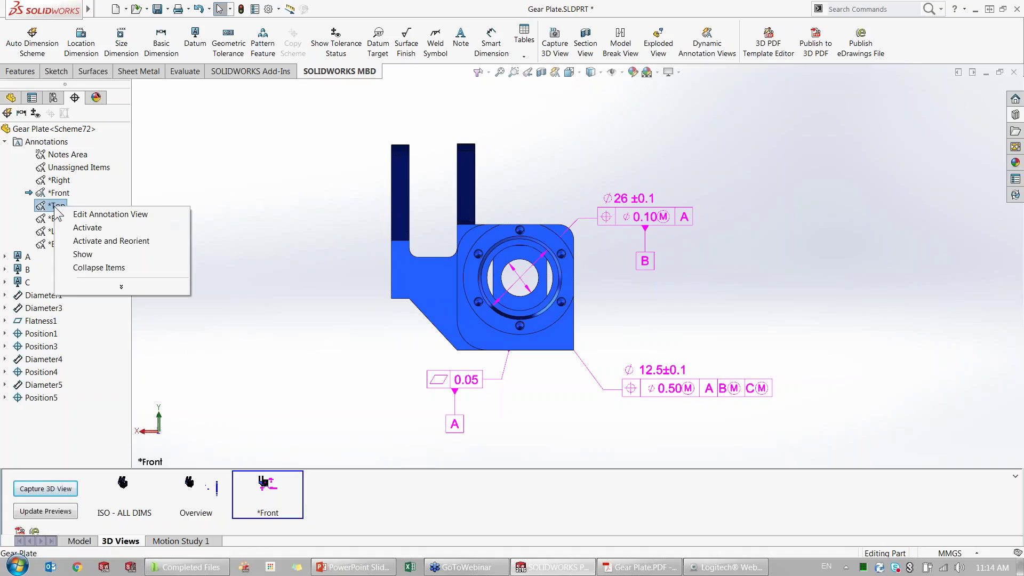
Orient to *Top, move the 2x Ø4.3 callout down-left, and capture a *Top 3D view.
left_click(109, 241)
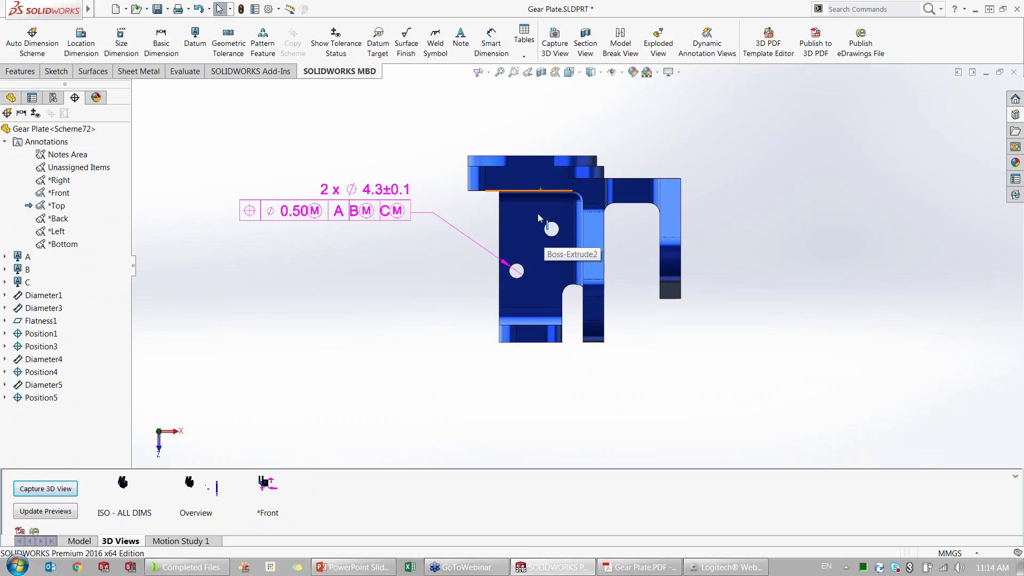
left_click_drag(376, 202, 376, 305)
left_click(376, 305)
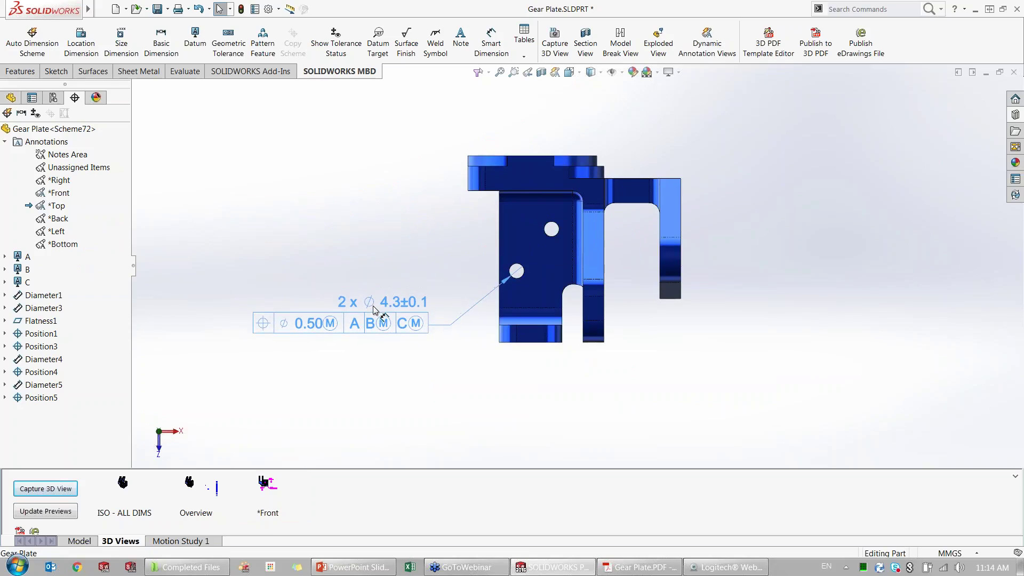
left_click(393, 216)
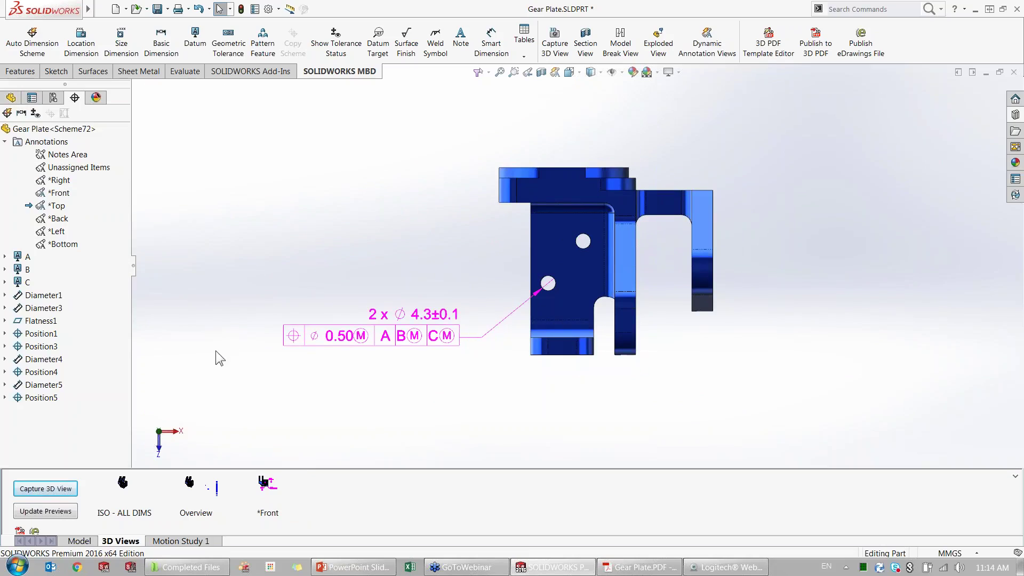
left_click(55, 486)
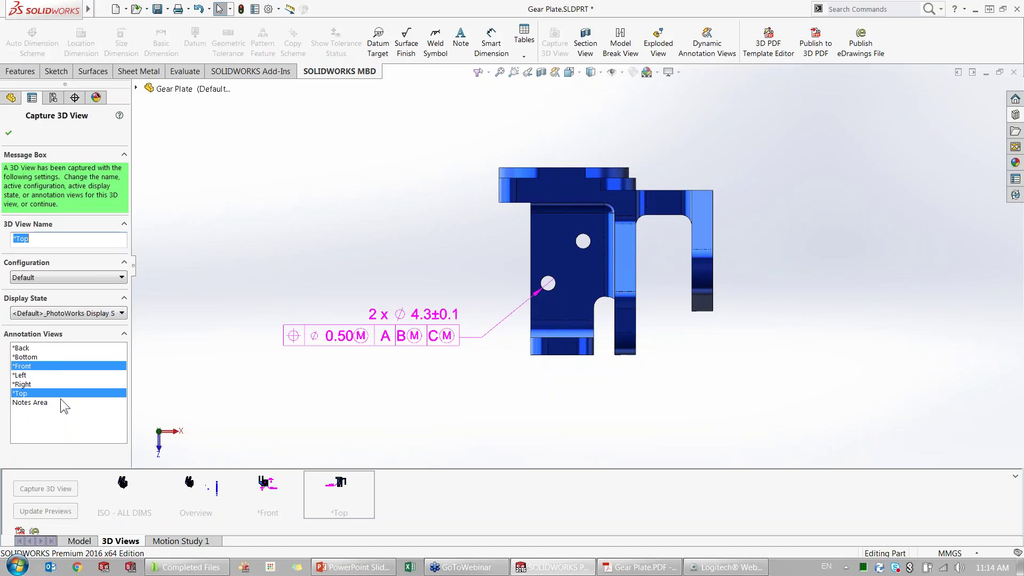
left_click(8, 132)
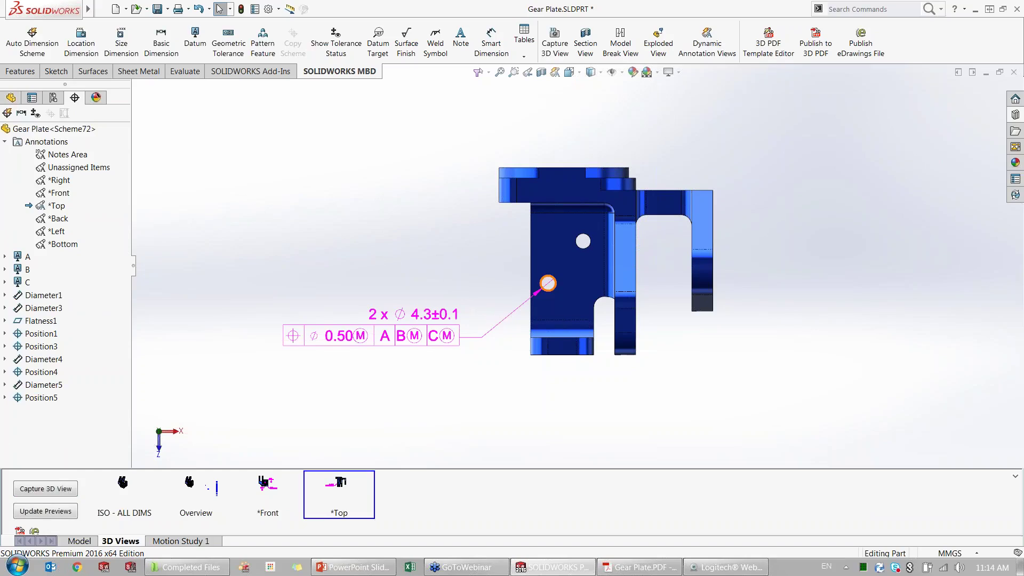
Recreate the basic dimensions locating the holes for the Position4 tolerance.
left_click(440, 315)
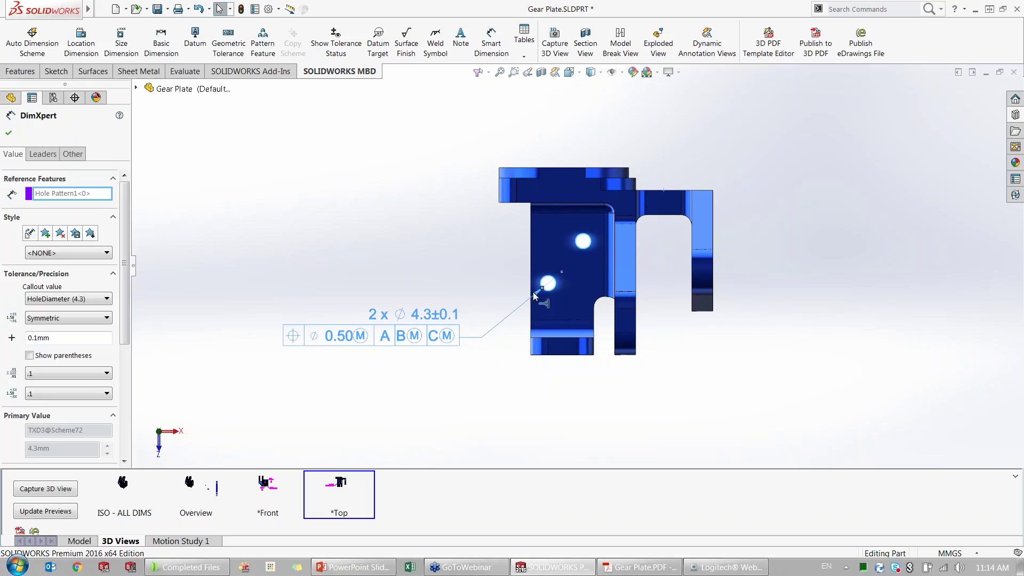
left_click(450, 278)
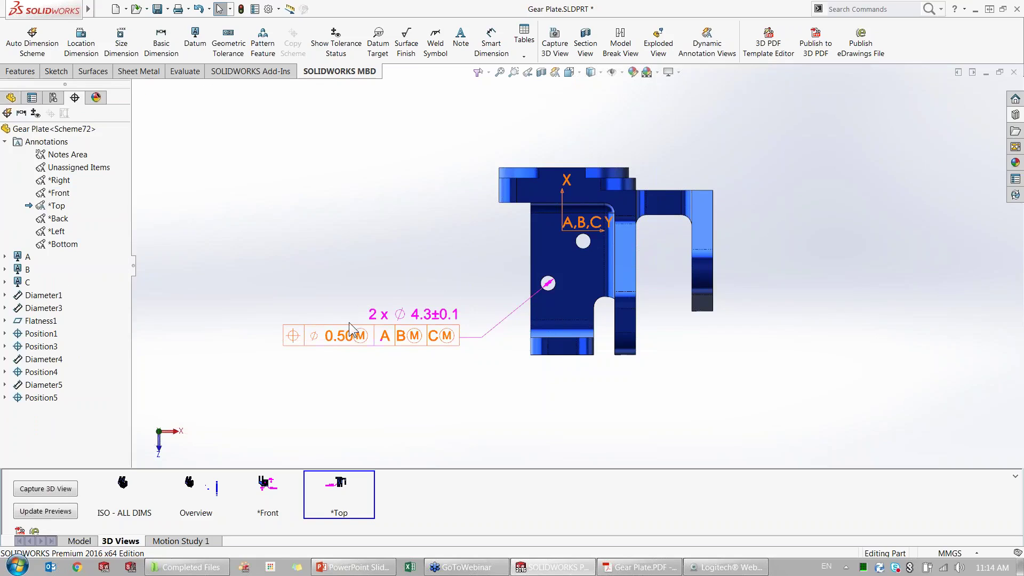
left_click(36, 375)
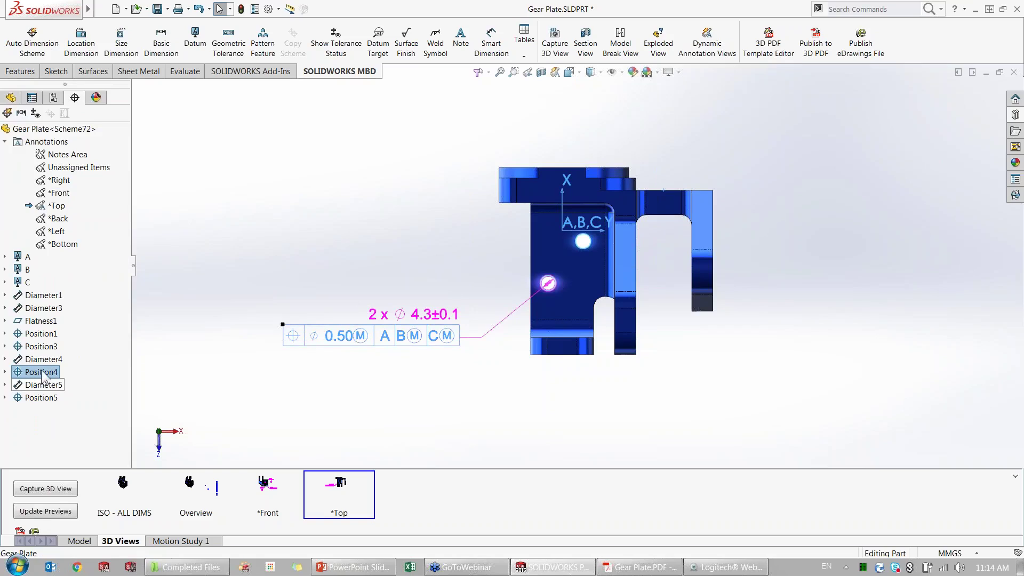
right_click(42, 372)
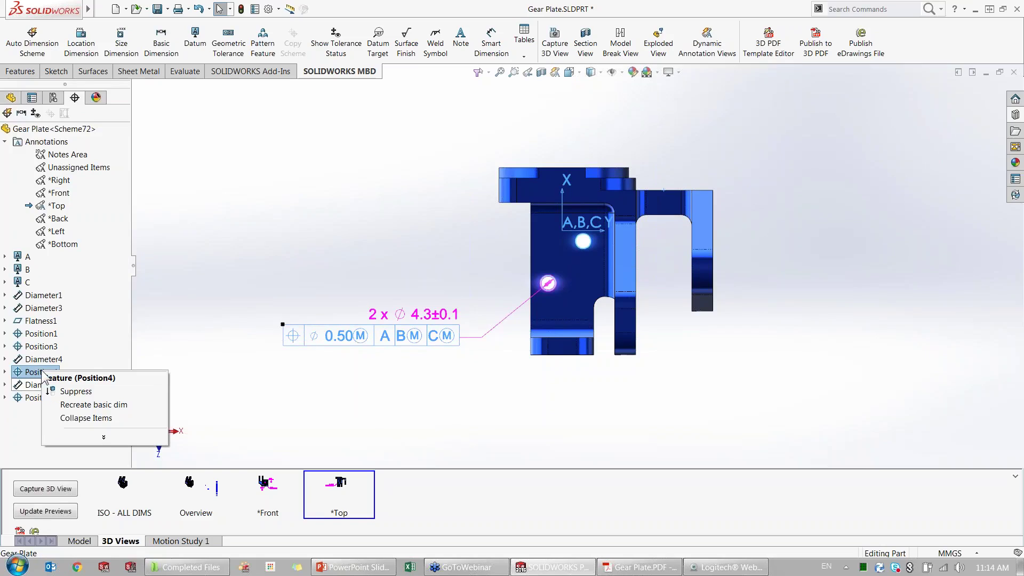
left_click(93, 404)
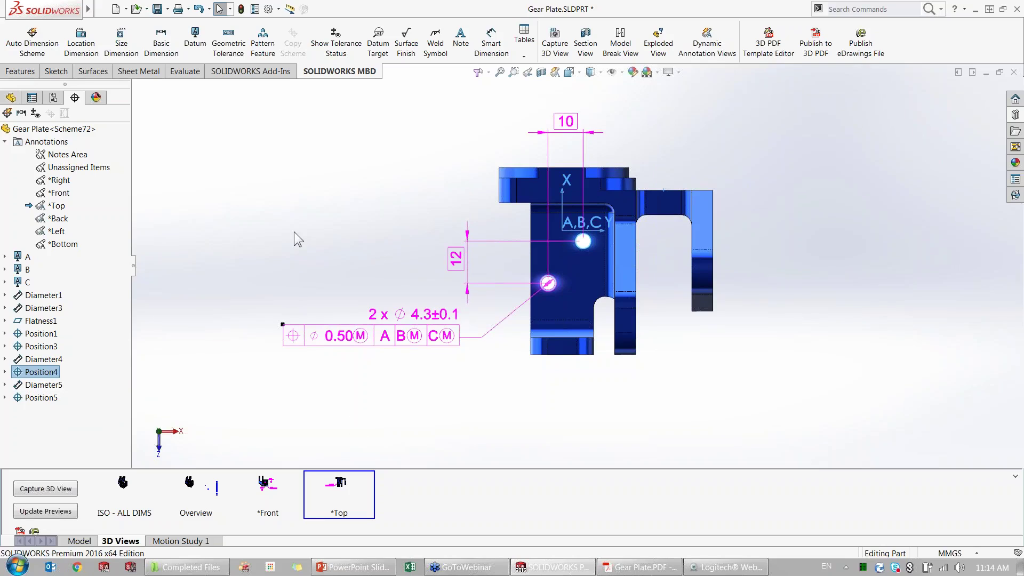
key("Escape")
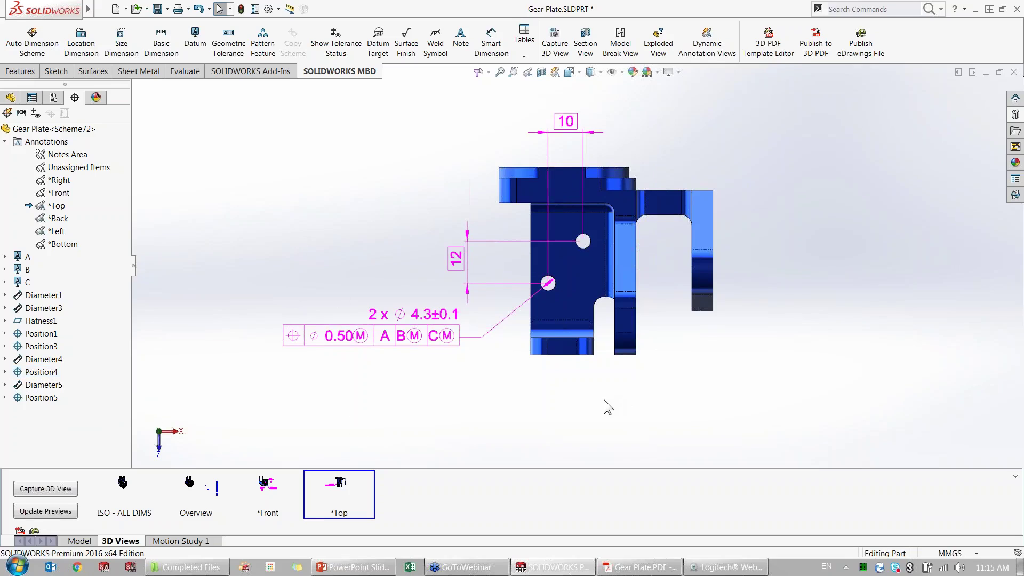
Move the 4 basic dimension into the *Top annotation view.
mouse_move(604, 399)
middle_mouse_down()
mouse_move(625, 252)
mouse_move(650, 269)
middle_mouse_up()
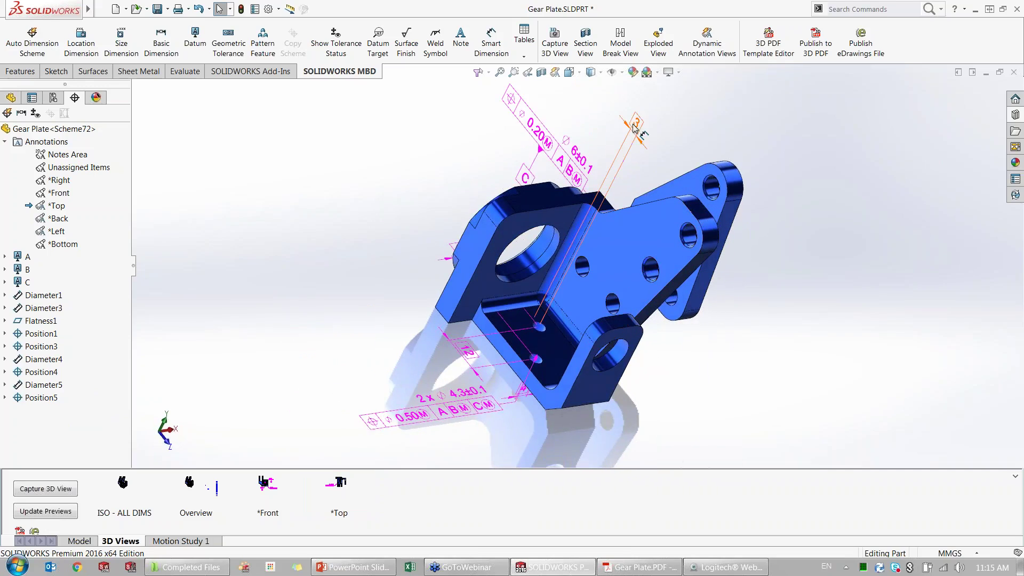
left_click(633, 126)
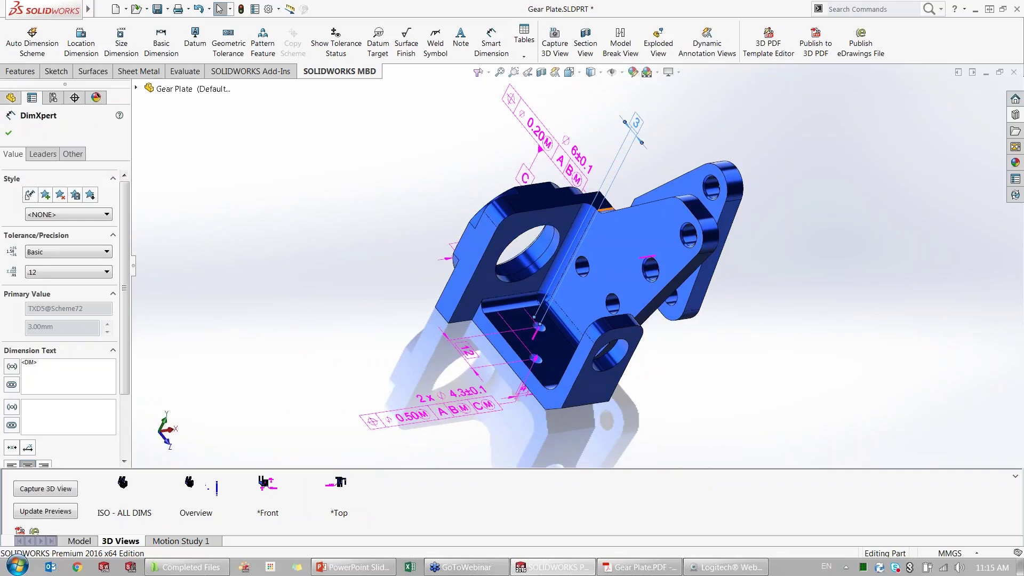
middle_click_drag(634, 278, 545, 426)
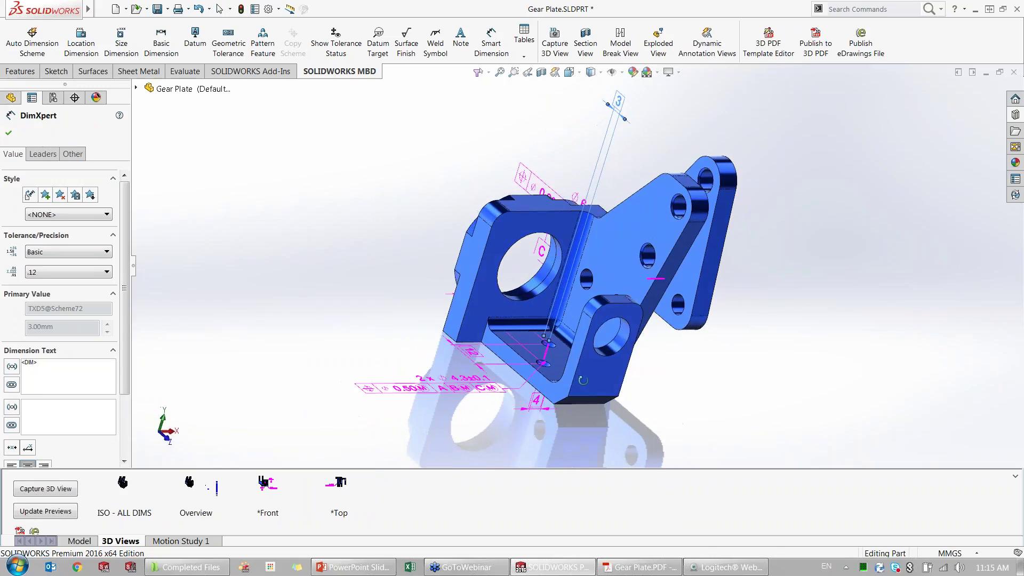
left_click(537, 406)
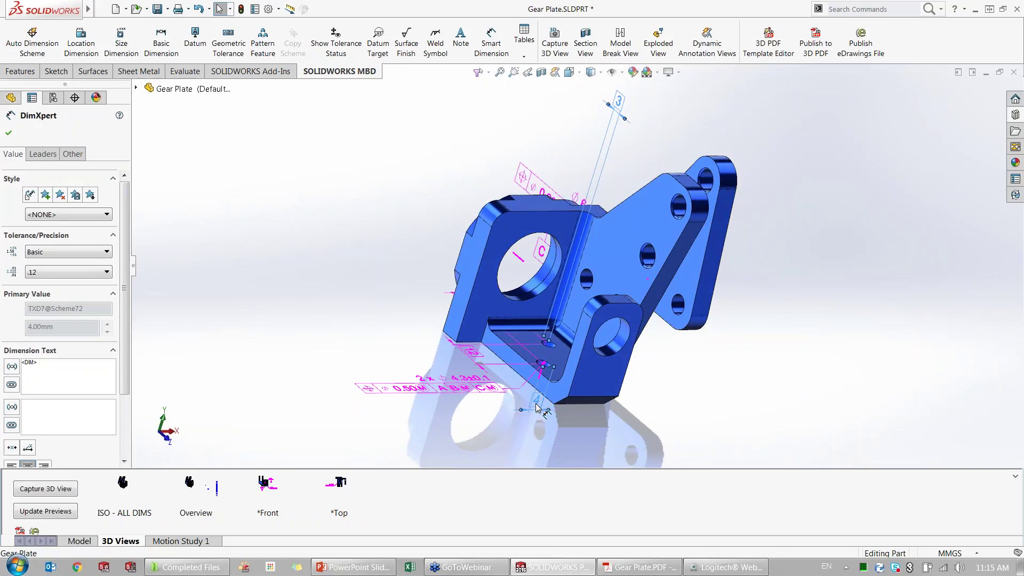
left_click(537, 406)
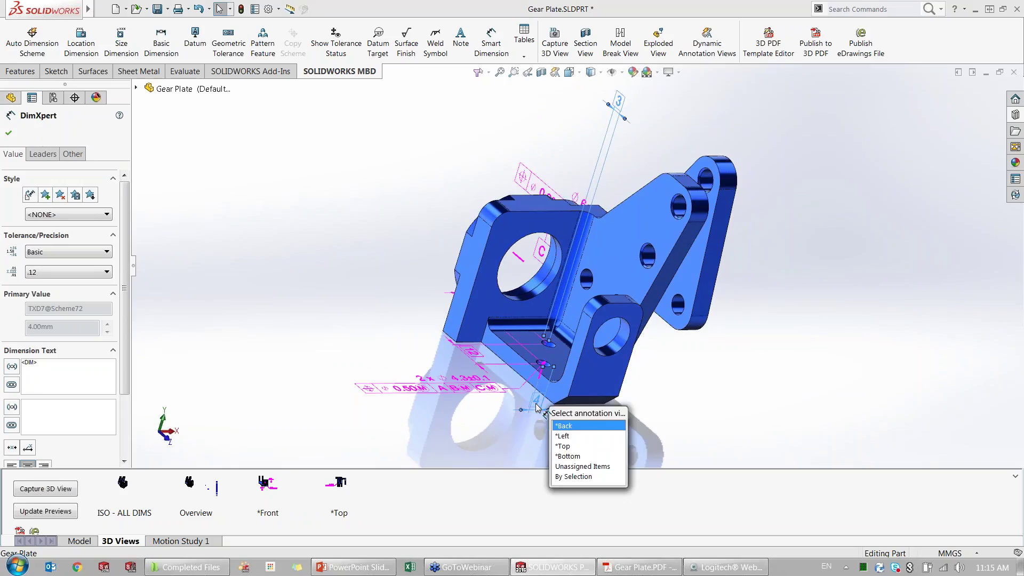
left_click(581, 446)
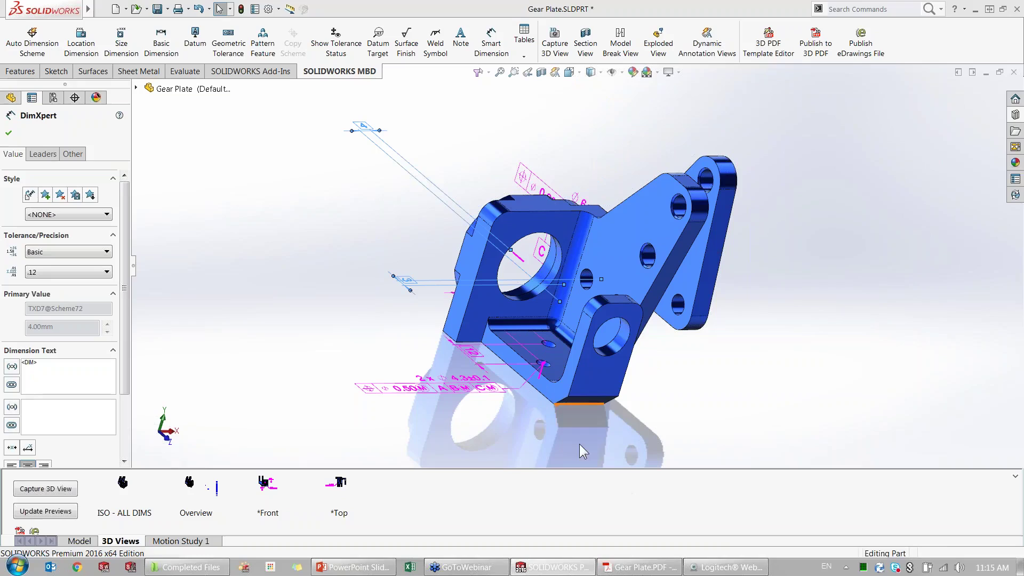
left_click(466, 443)
Reapply the *Top 3D view and place the 3 dimension beside and 4 just above the part.
double_click(347, 486)
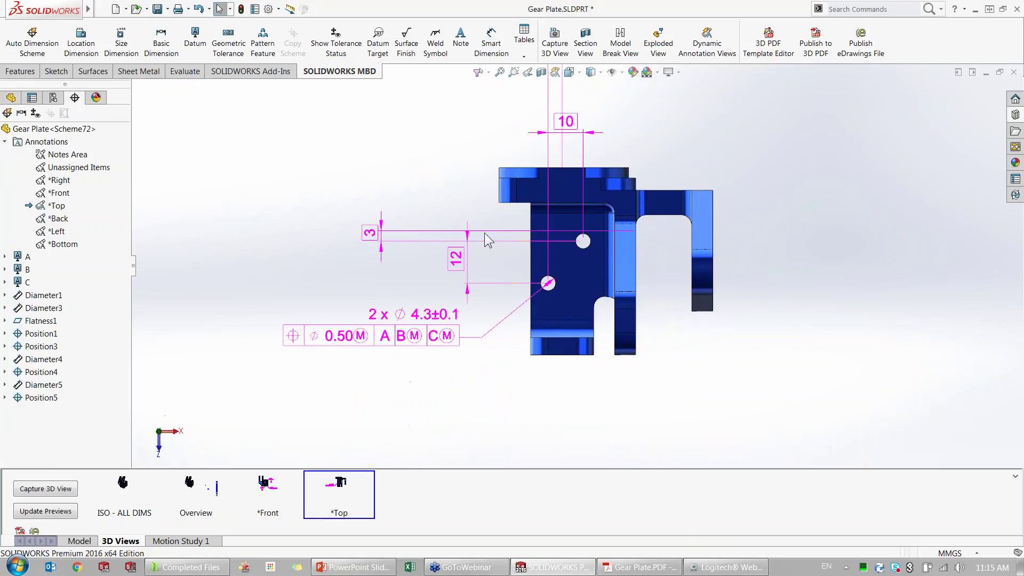
left_click_drag(371, 219, 488, 202)
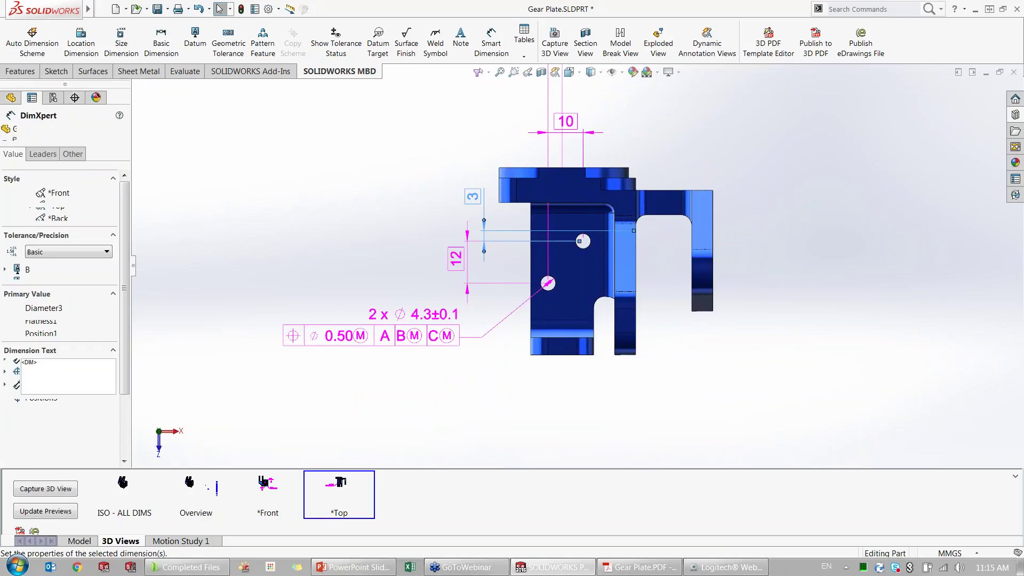
scroll(467, 207, "down", 3)
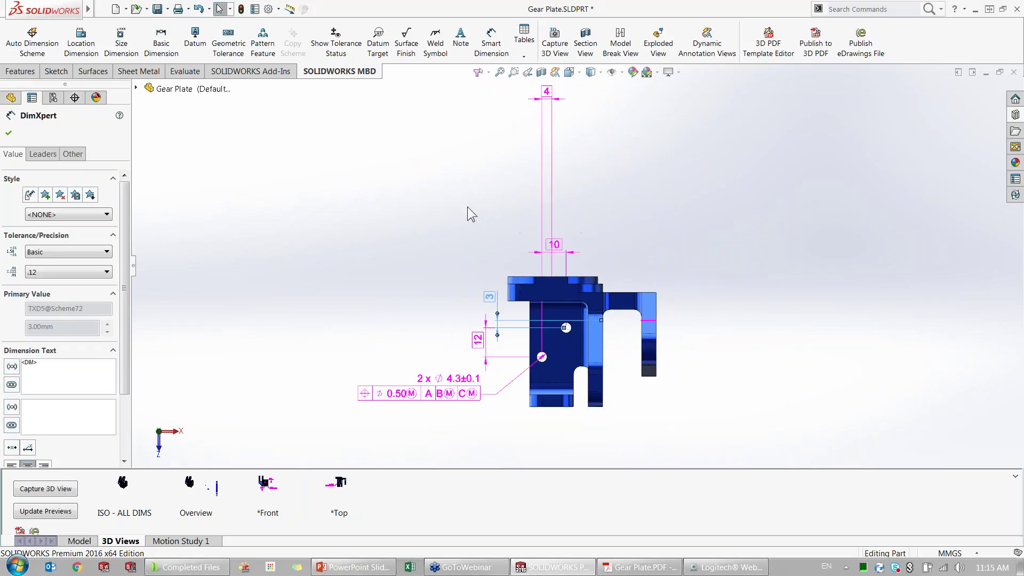
scroll(545, 133, "down", 1)
left_click_drag(545, 134, 512, 266)
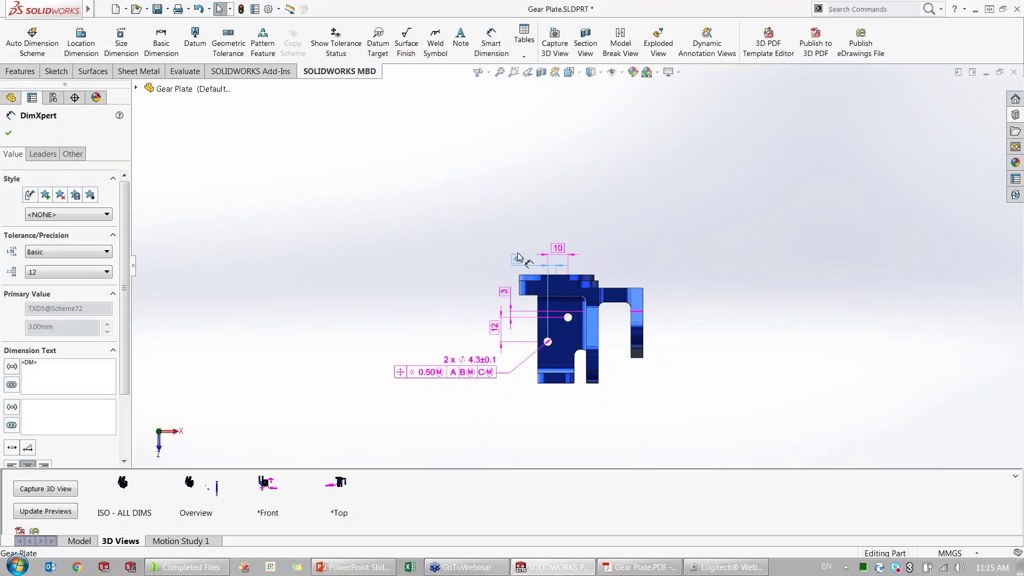
scroll(624, 357, "down", 3)
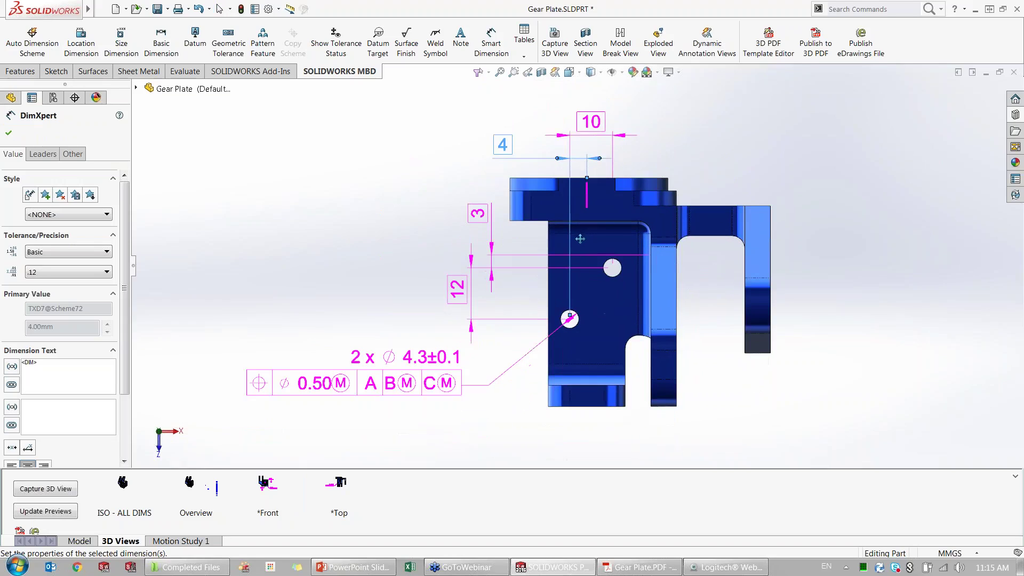
left_click(338, 223)
right_click(339, 485)
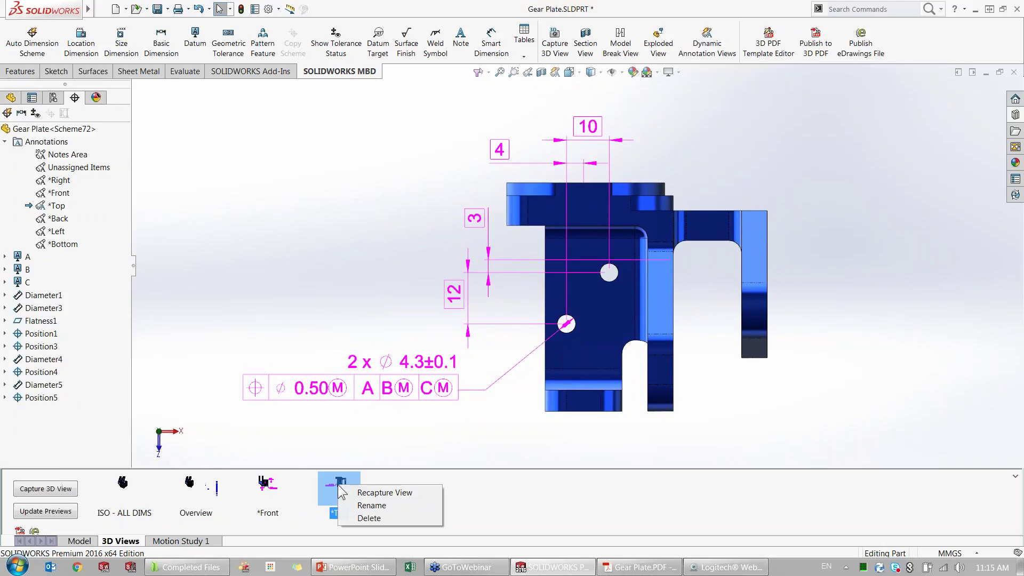
Recapture the *Top 3D view, then apply and rotate the Overview view.
left_click(365, 493)
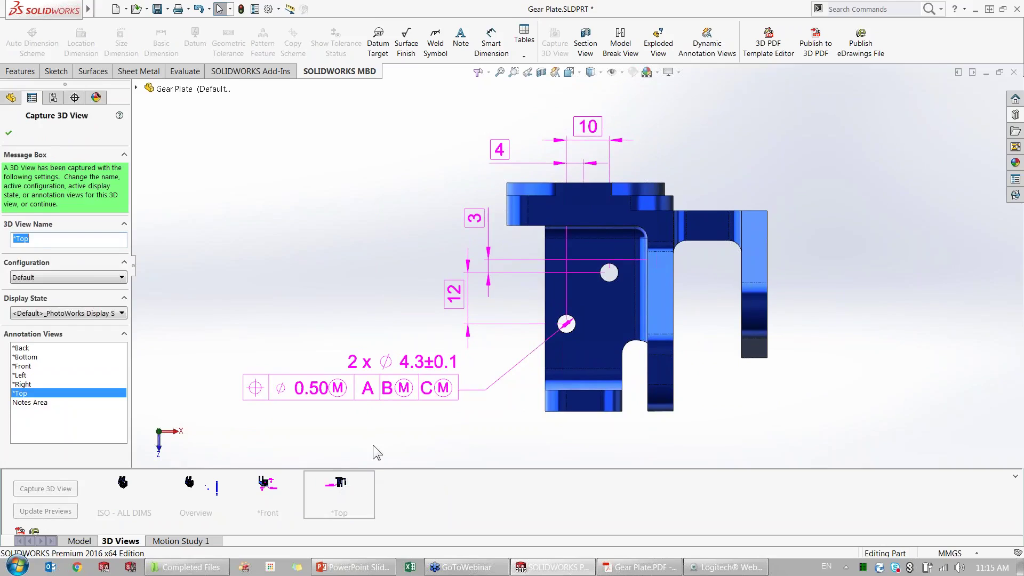
key("Return")
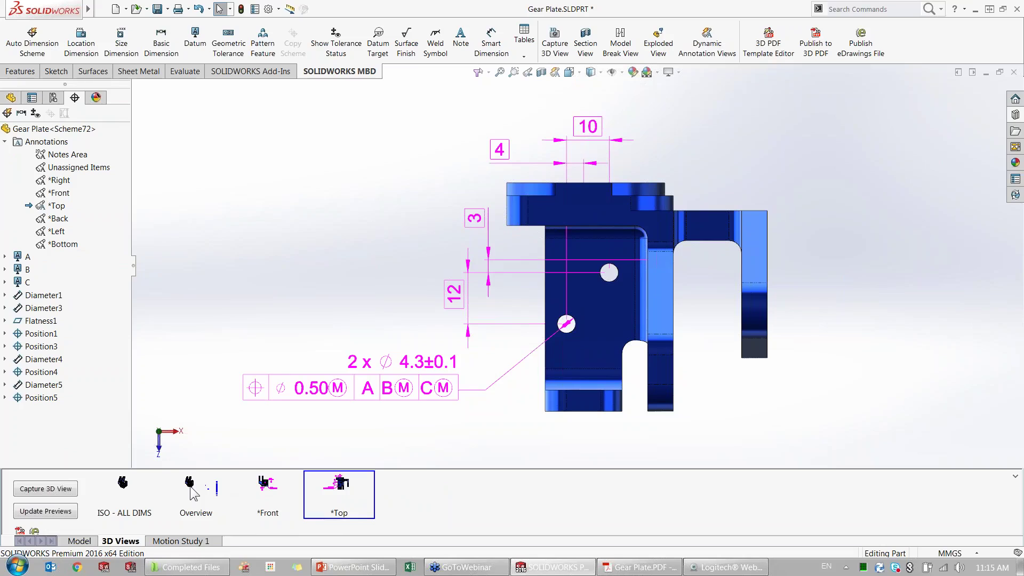
left_click(192, 493)
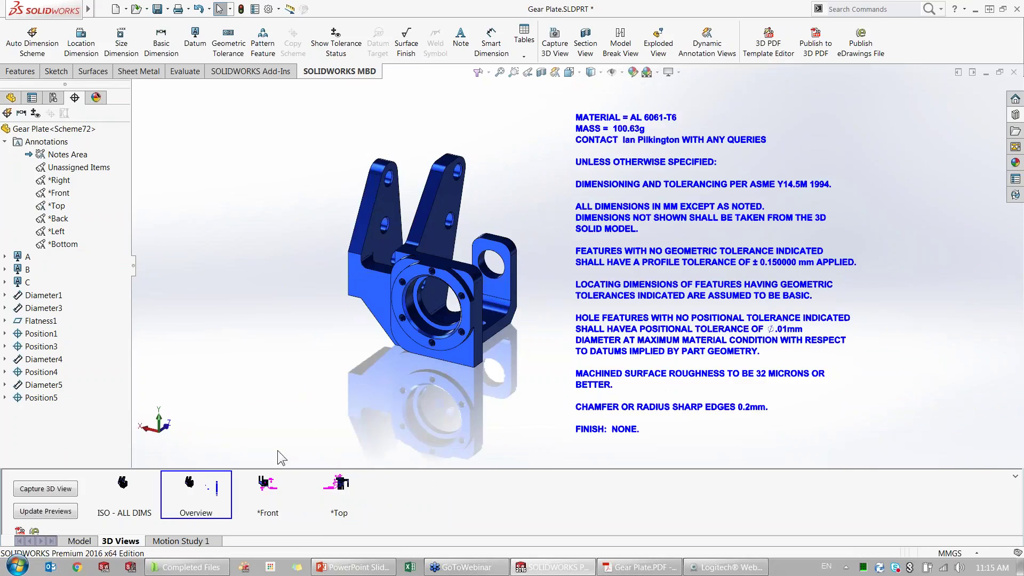
mouse_move(448, 267)
middle_mouse_down()
mouse_move(468, 260)
mouse_move(442, 294)
mouse_move(391, 316)
middle_mouse_up()
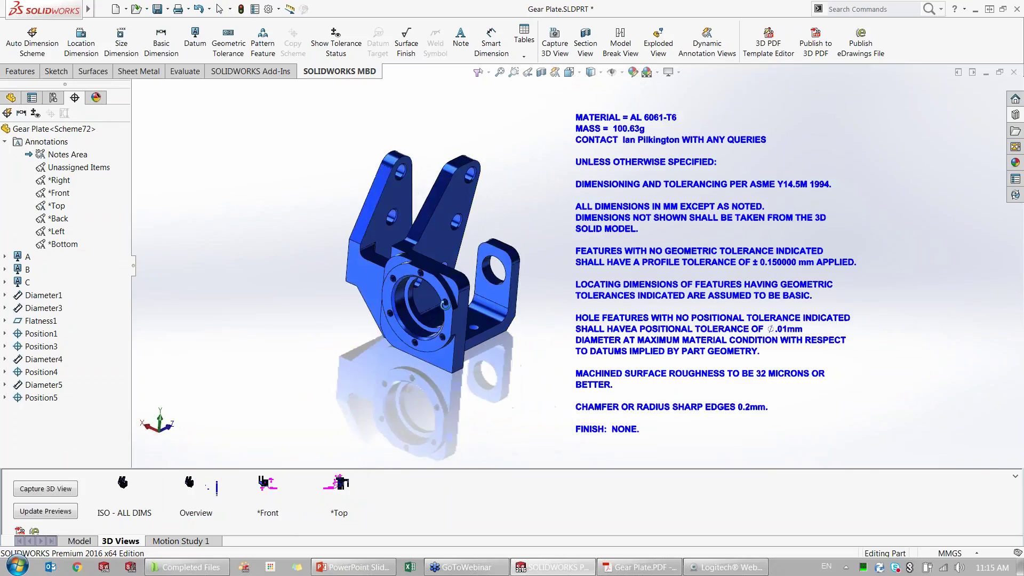
Review the *Front and *Top views, ending on *Front orbited to an angle.
left_click(268, 487)
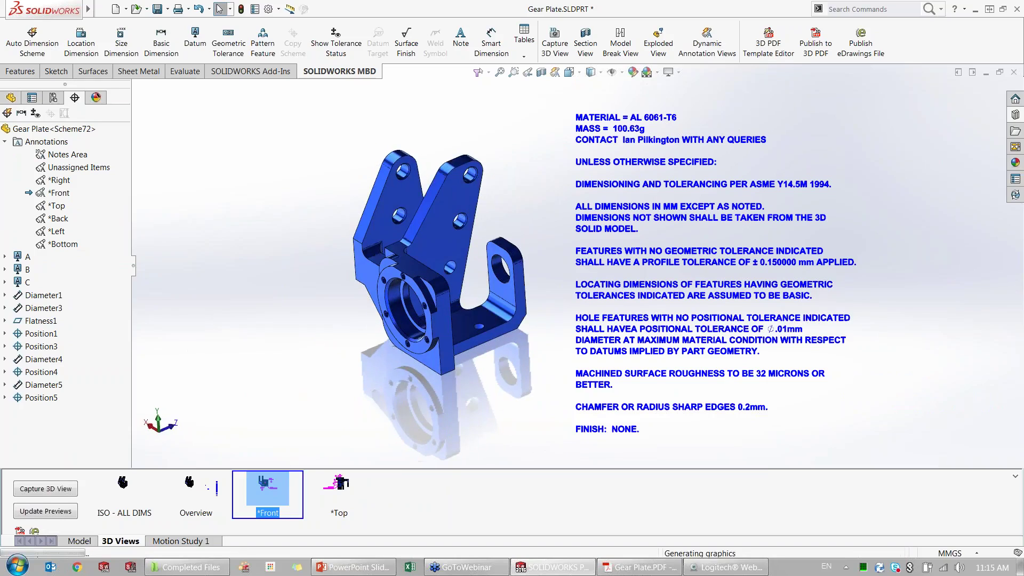
left_click(338, 486)
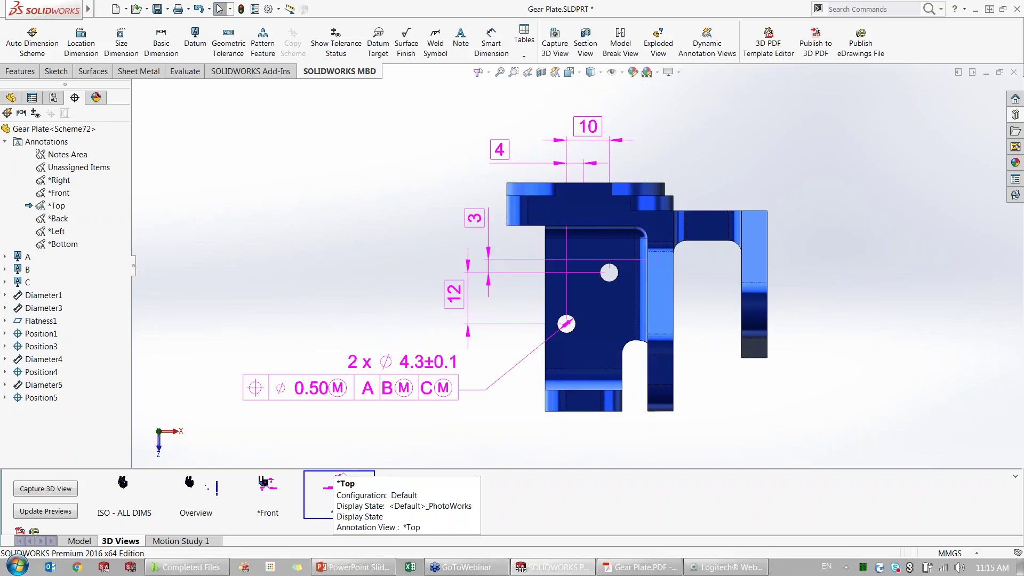
left_click(272, 495)
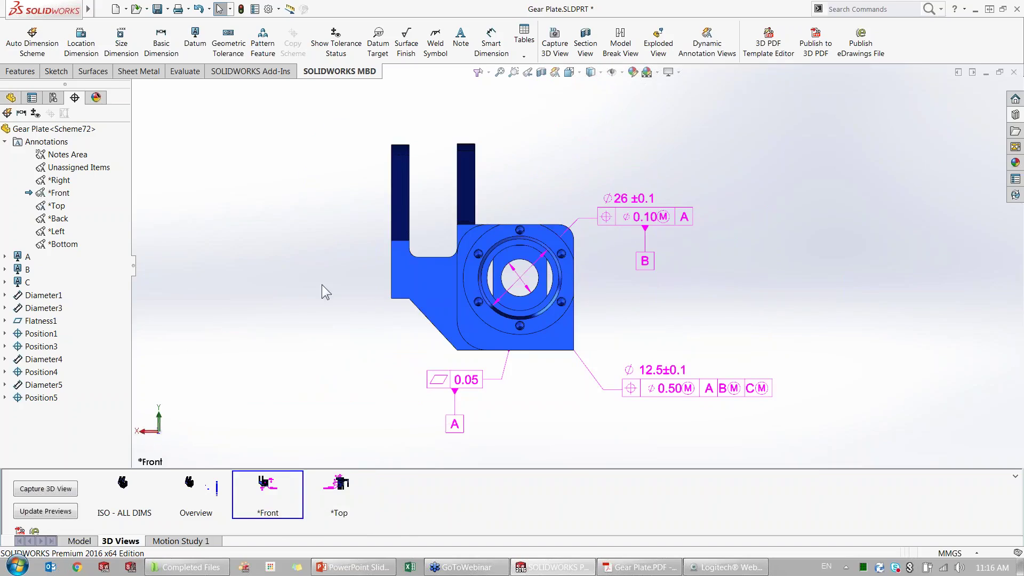
middle_click_drag(611, 265, 502, 269)
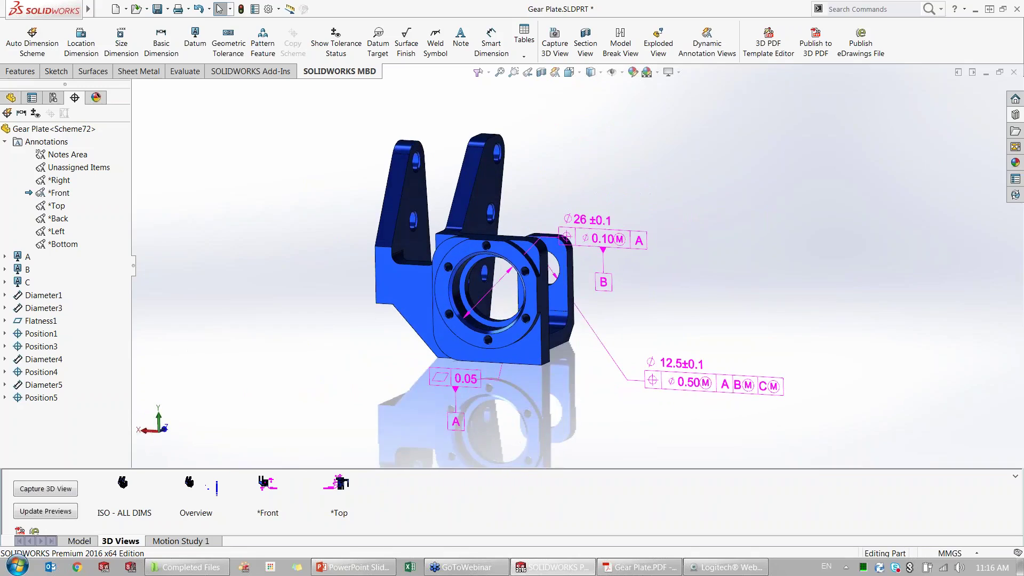
Apply a plus-and-minus Auto Dimension Scheme to Hole Pattern2, with the bore cylinder as primary datum.
scroll(503, 269, "down", 3)
left_click(517, 208)
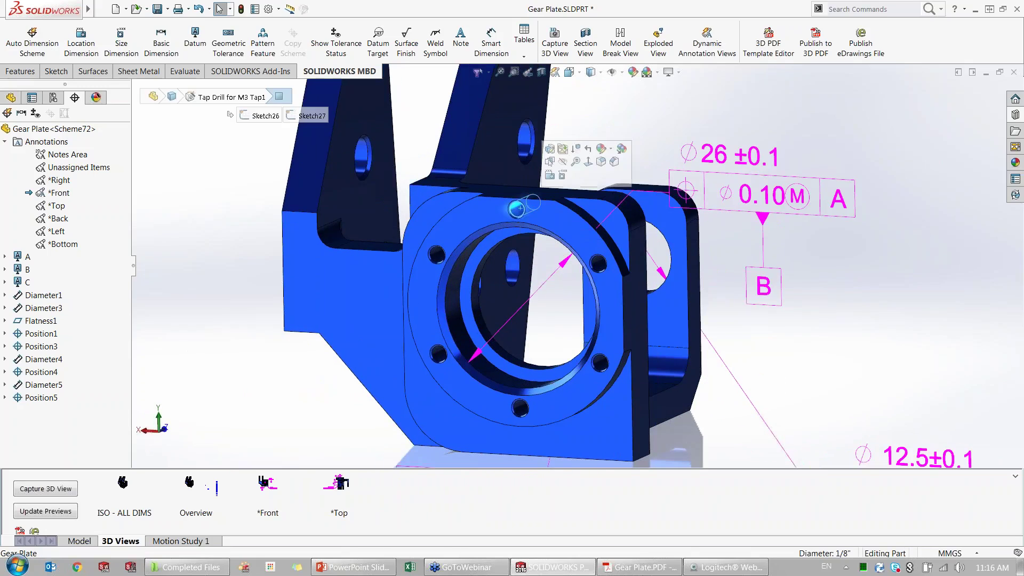
left_click(221, 257)
key("f")
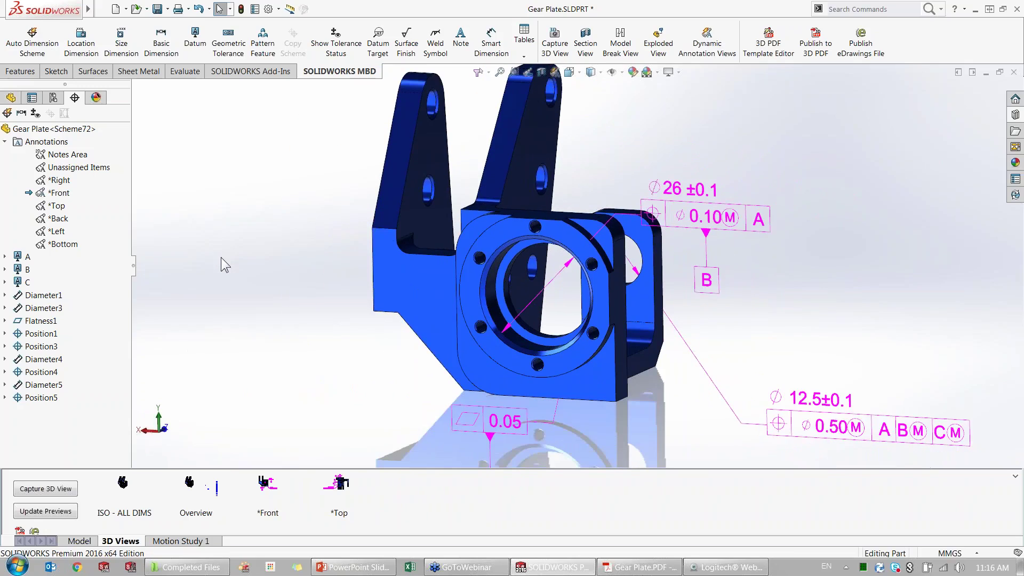
left_click(7, 113)
left_click(44, 220)
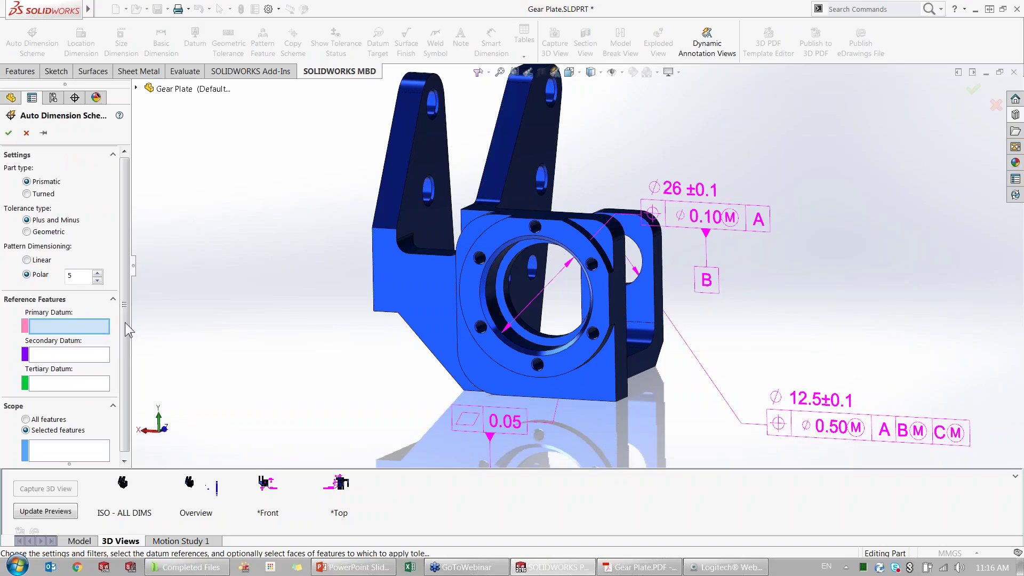
left_click(523, 346)
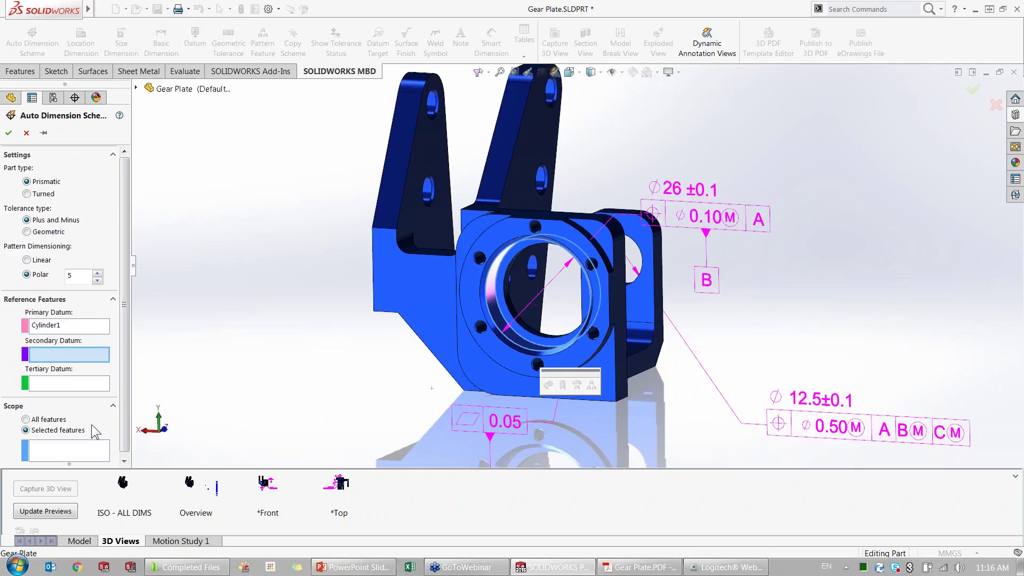
left_click(41, 451)
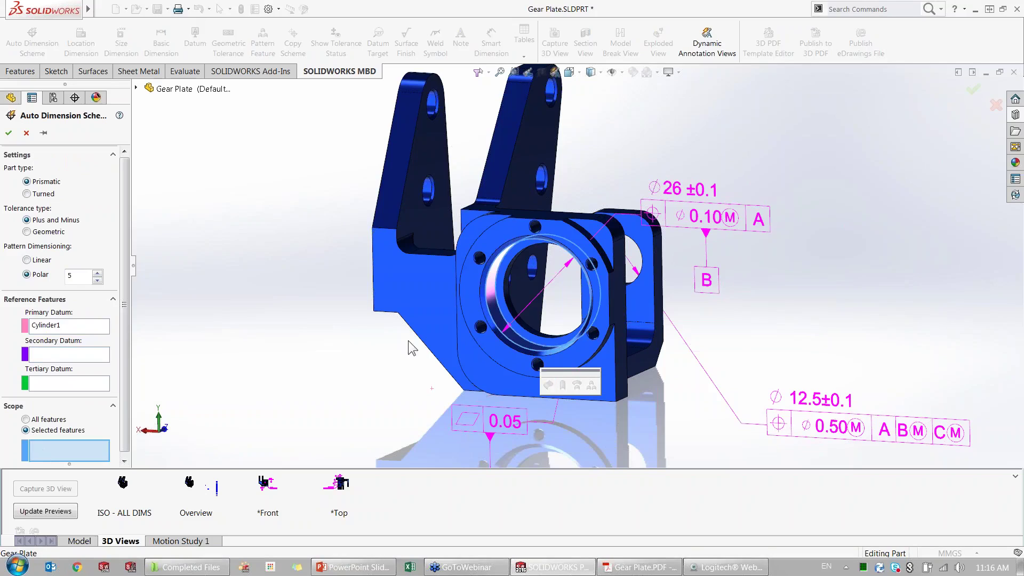
left_click(591, 267)
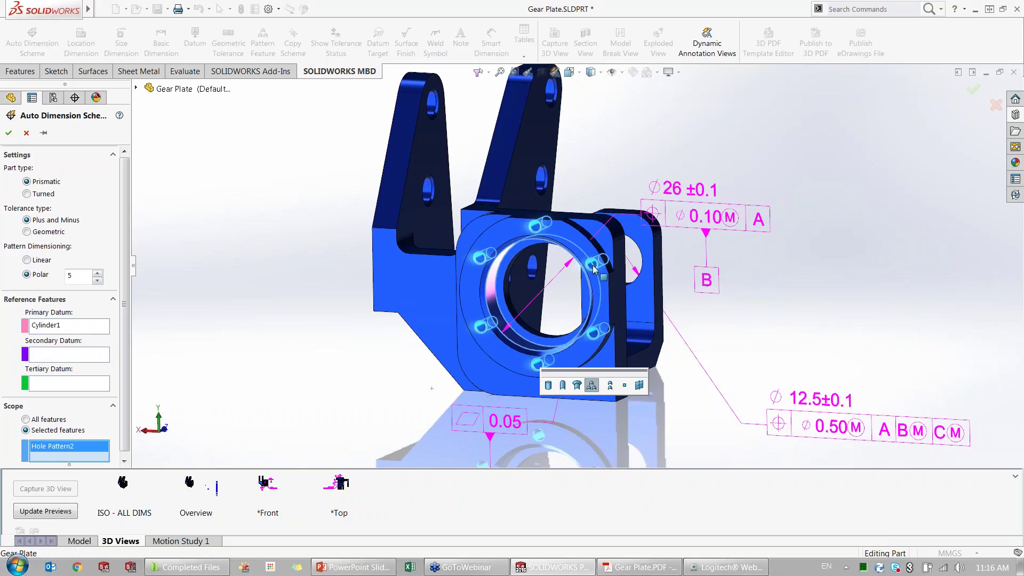
scroll(593, 277, "down", 1)
scroll(593, 277, "down", 1)
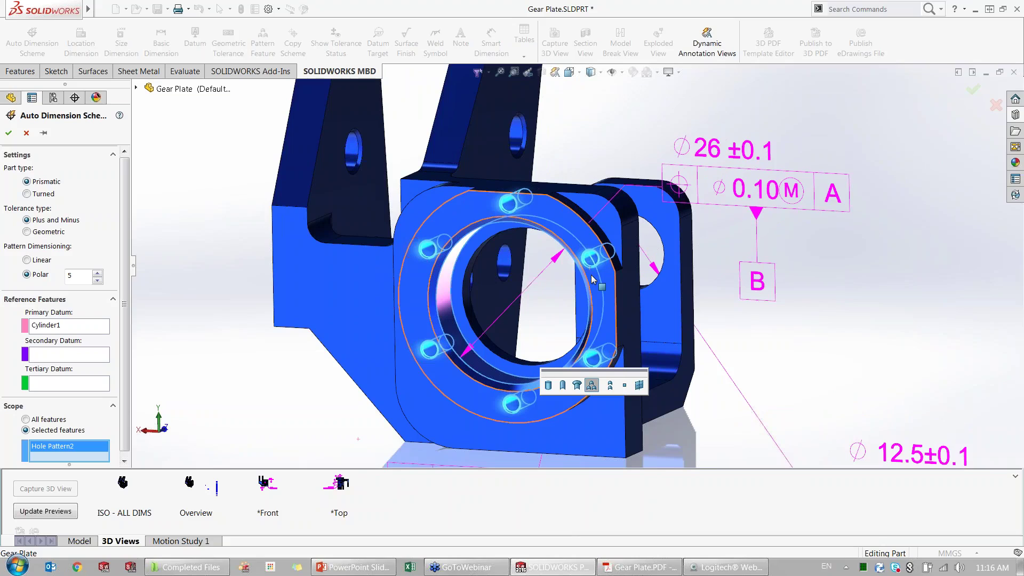
left_click(8, 133)
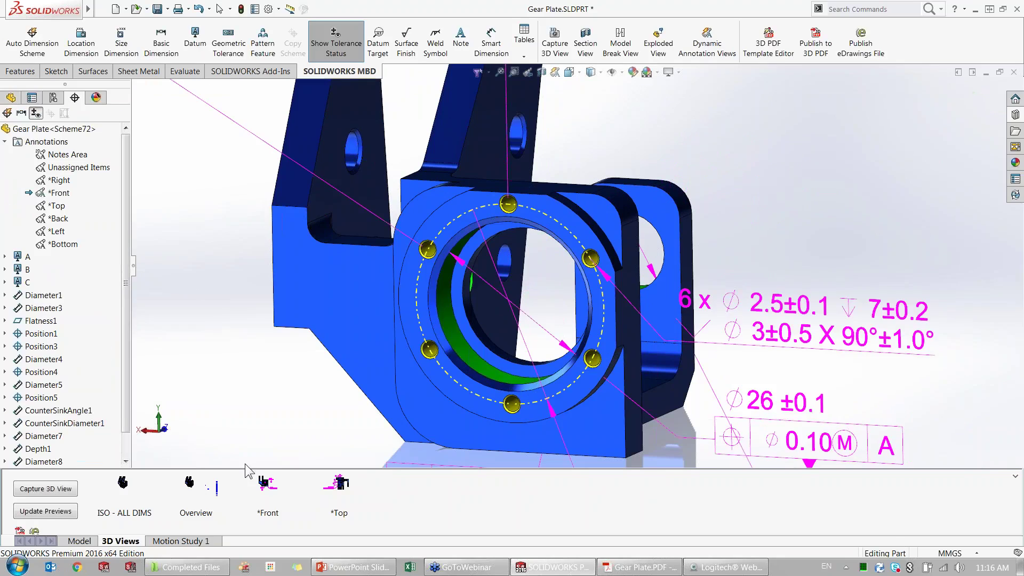
In the *Front view, move the hole callout, ⌀32 ±0.1 and 6 x 60° ±1° dimensions clear of the part.
double_click(266, 485)
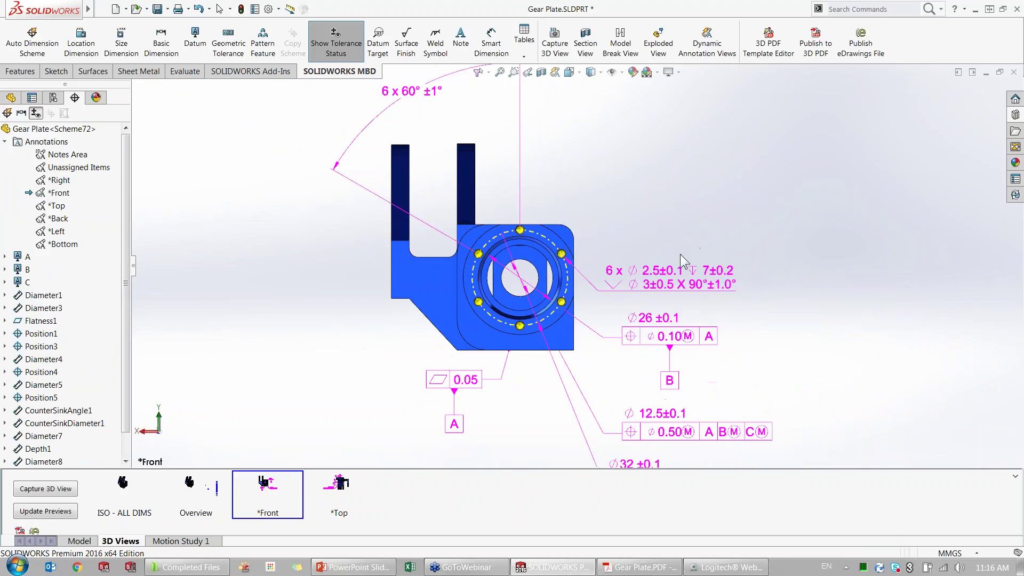
left_click_drag(683, 264, 697, 168)
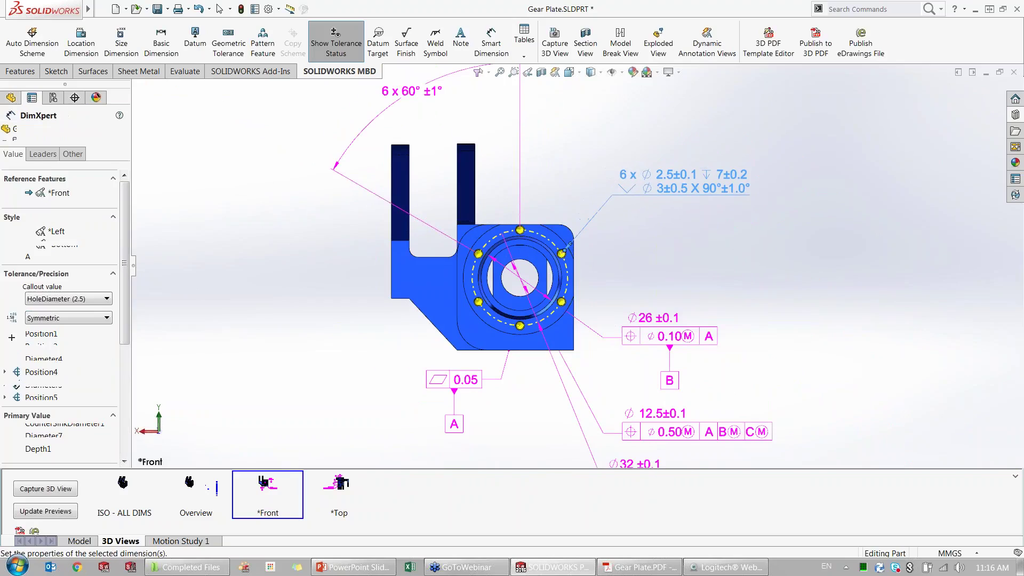
mouse_move(635, 463)
left_mouse_down()
mouse_move(708, 321)
mouse_move(661, 241)
left_mouse_up()
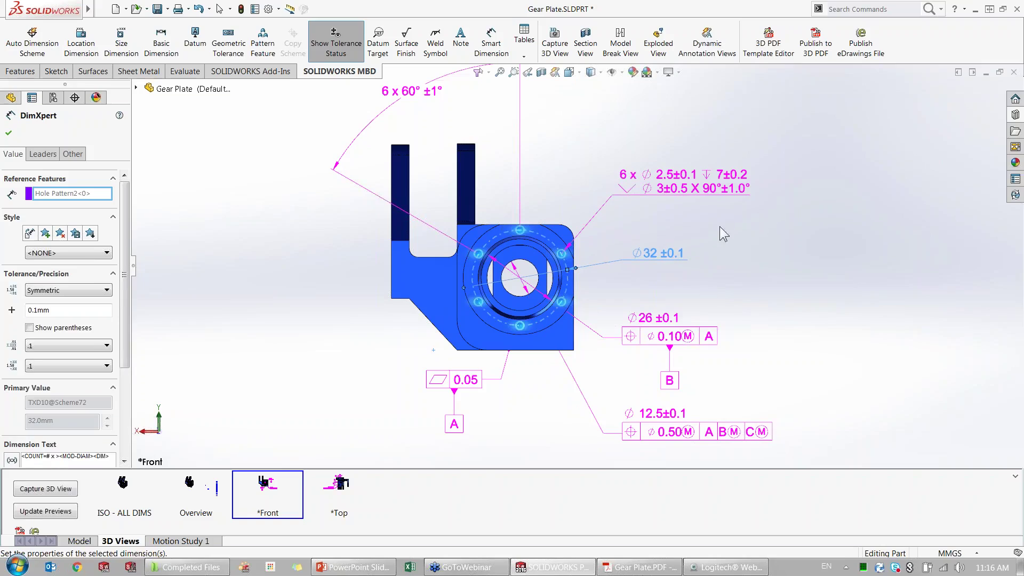
left_click(721, 248)
left_click_drag(411, 91, 445, 114)
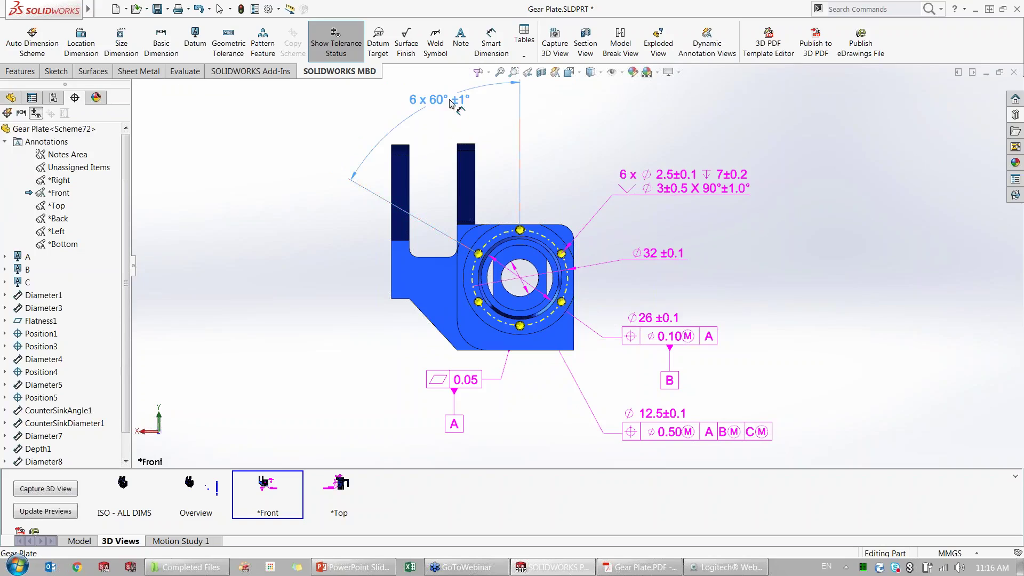
left_click(354, 117)
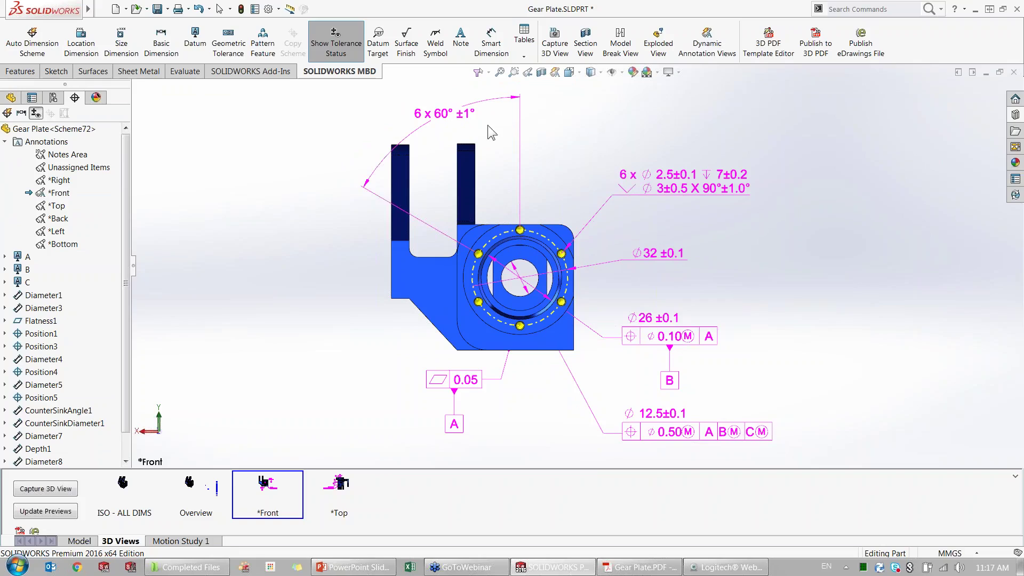
Move the 6 x 60°, countersunk hole callout and Ø32 dimensions into a new Front annotation view.
right_click(42, 142)
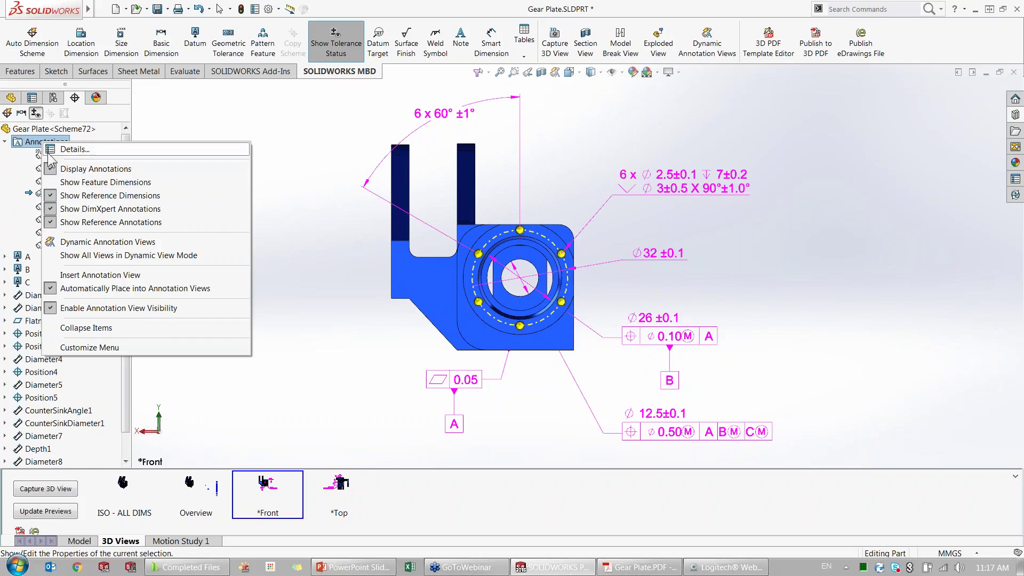
left_click(88, 275)
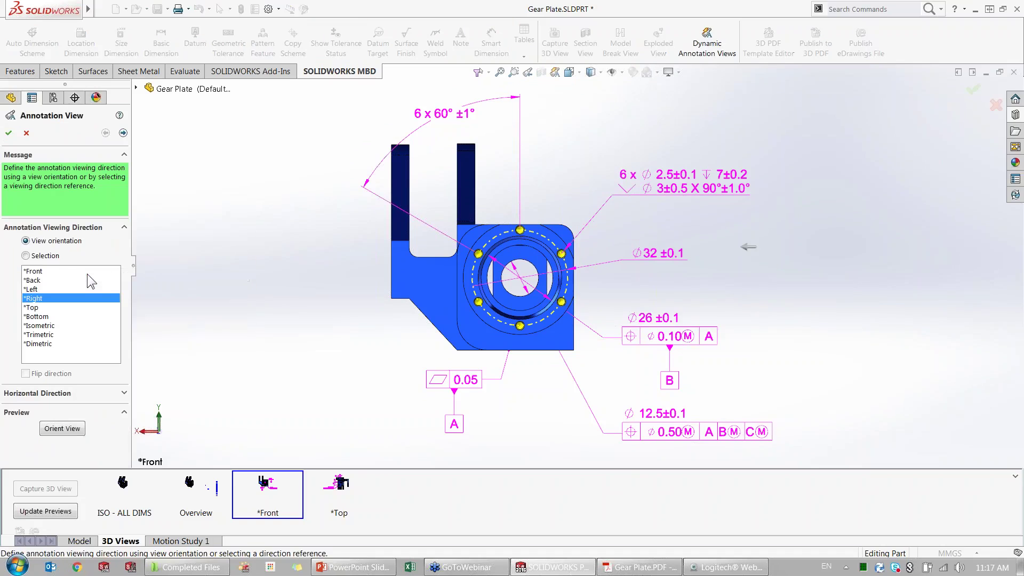
left_click(66, 272)
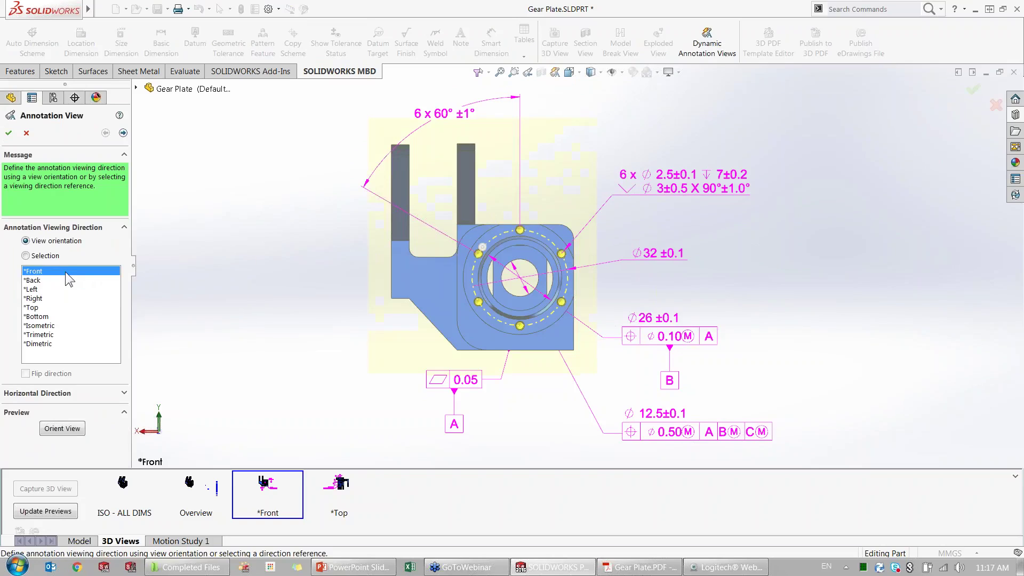
left_click(123, 133)
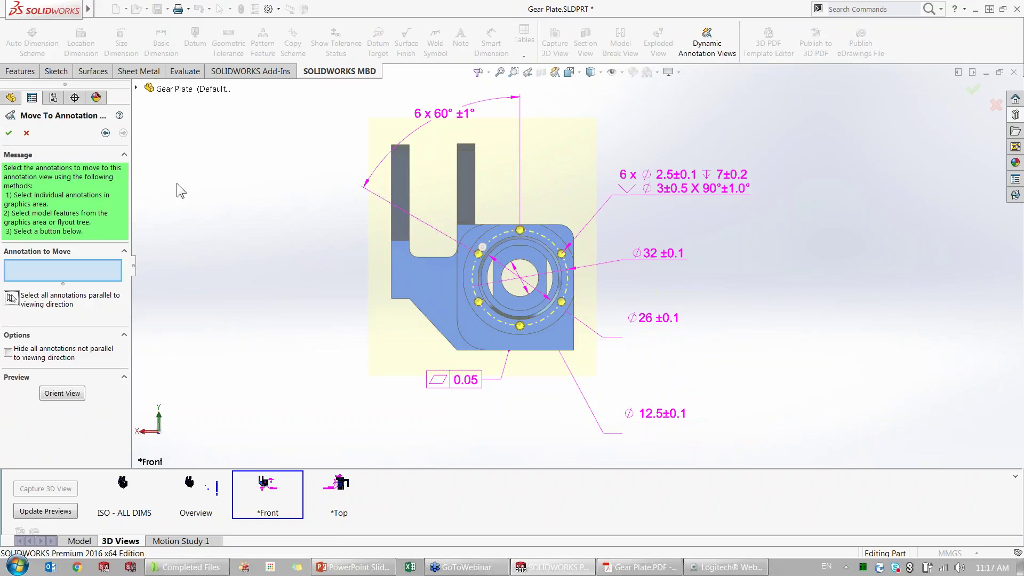
left_click(440, 115)
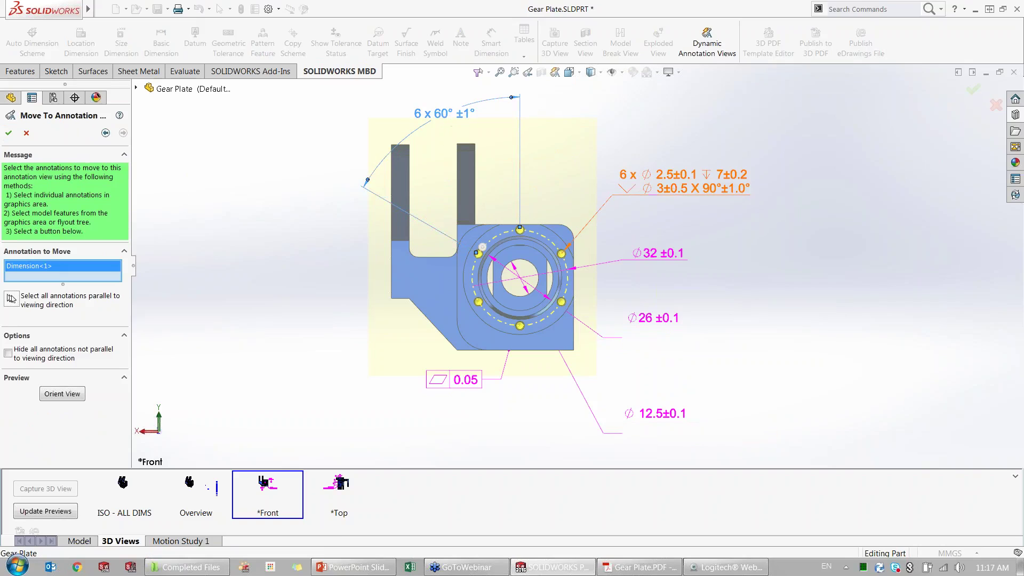
left_click(670, 181)
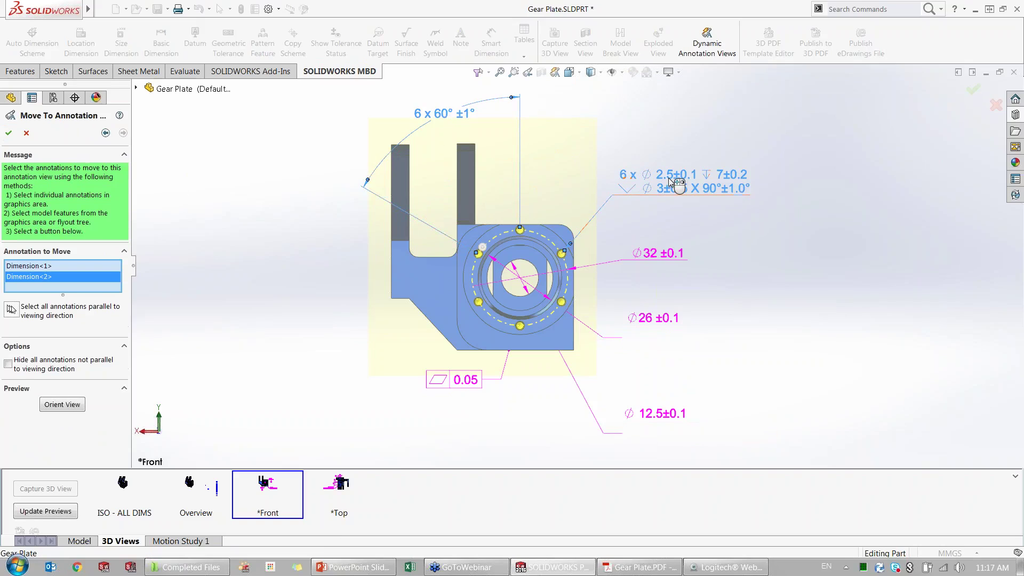
left_click(670, 254)
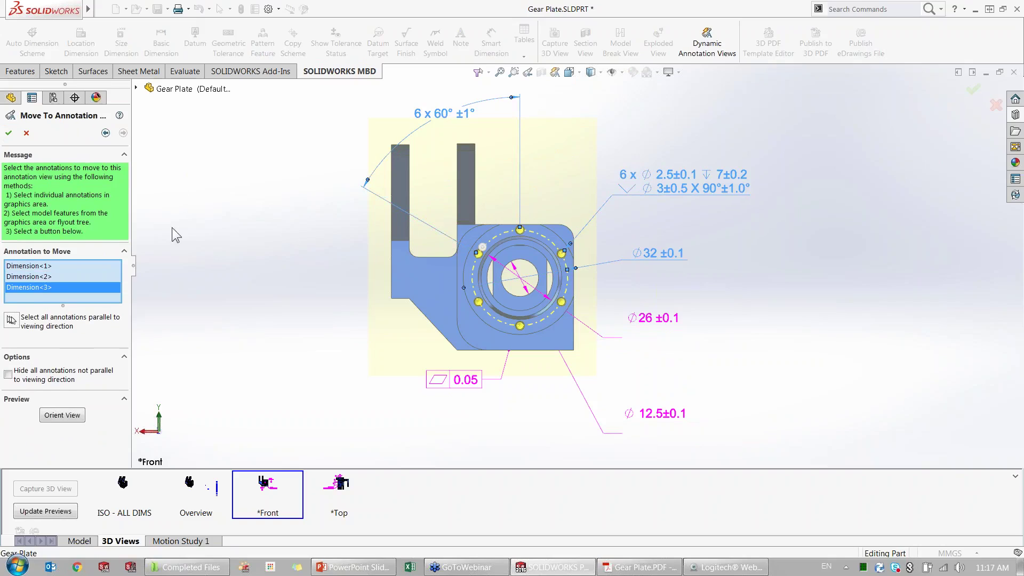
left_click(9, 133)
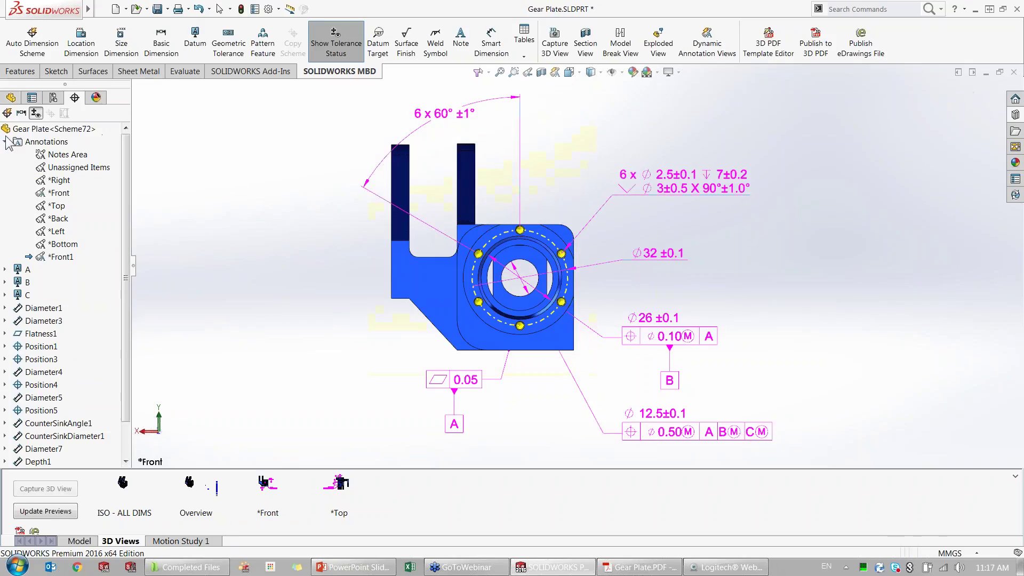
Capture a *Front1 3D view limited to the Front1 annotations.
left_click(59, 492)
left_click(37, 364, "ctrl")
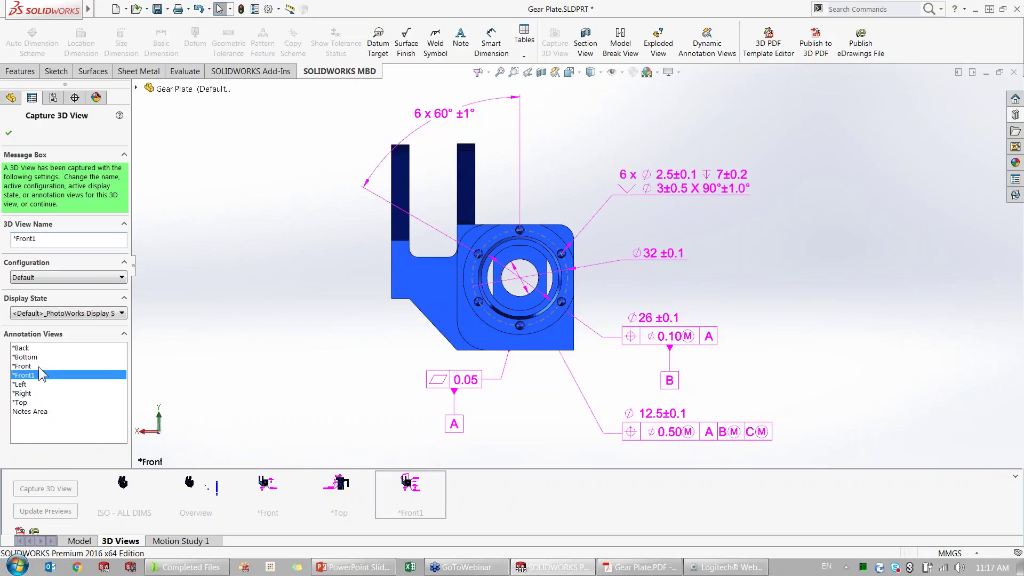
left_click(8, 133)
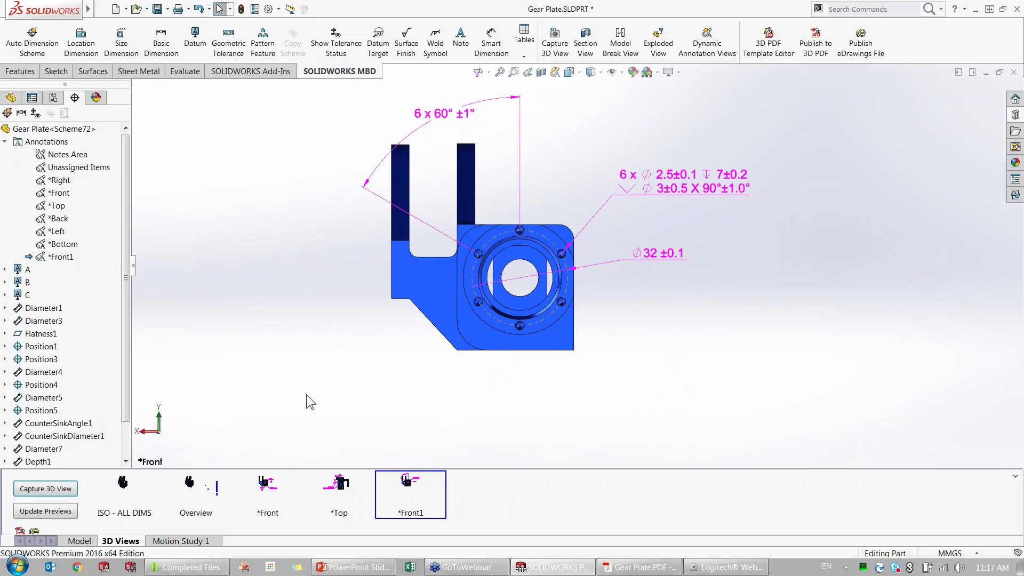
In the *Front view, raise the Ø26 and Ø12.5 position callouts on the part.
double_click(272, 498)
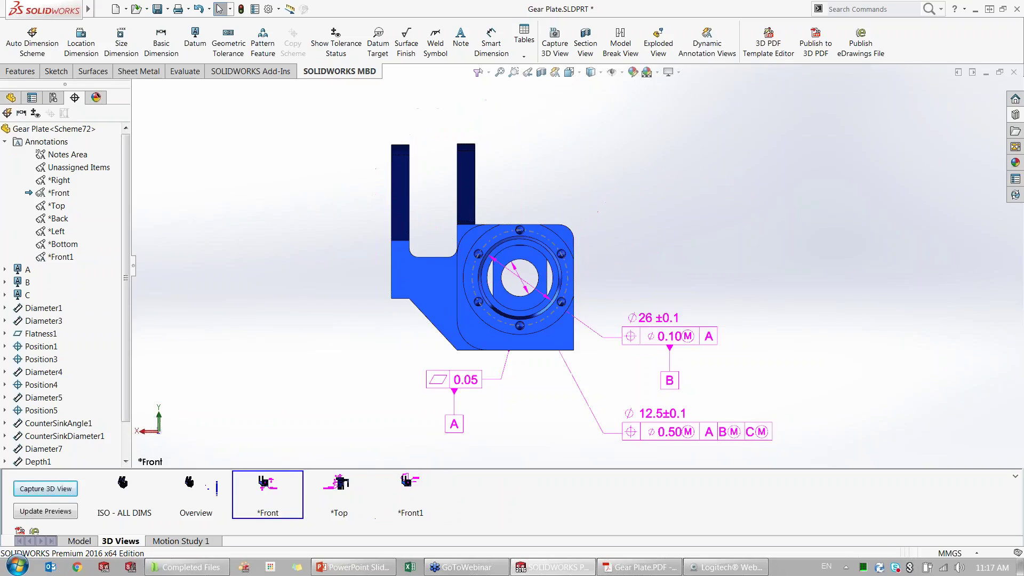
left_click_drag(669, 323, 647, 198)
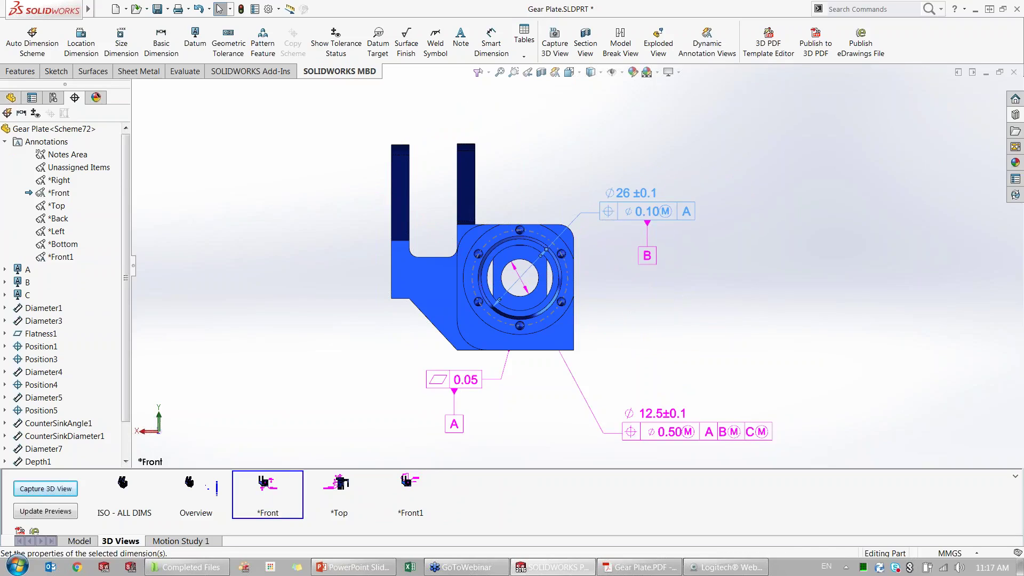
left_click(591, 141)
left_click_drag(667, 424, 678, 366)
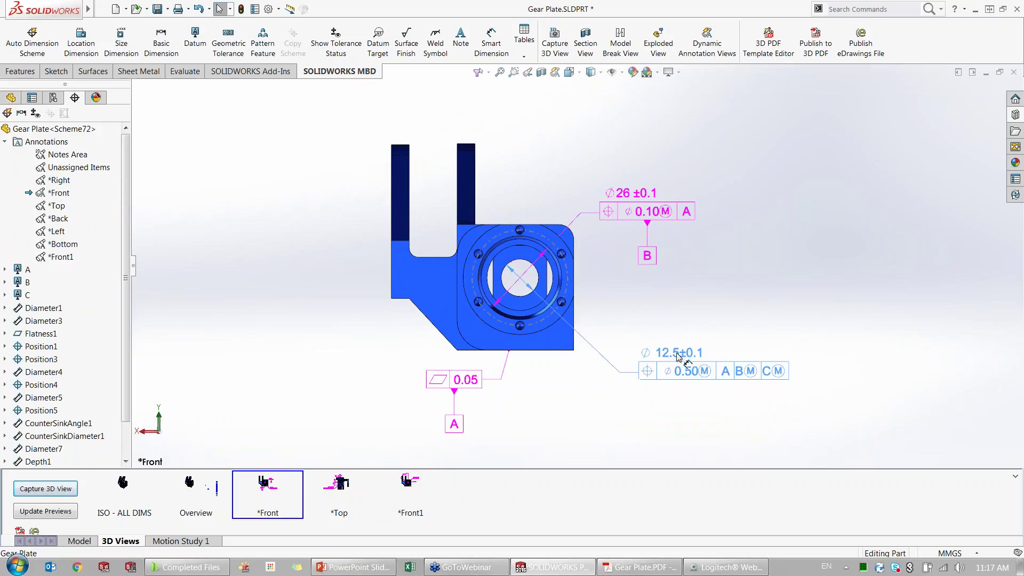
In the *Front1 view, move the Ø32 dimension lower with the hole callout beside it.
double_click(408, 482)
left_click_drag(662, 253, 637, 338)
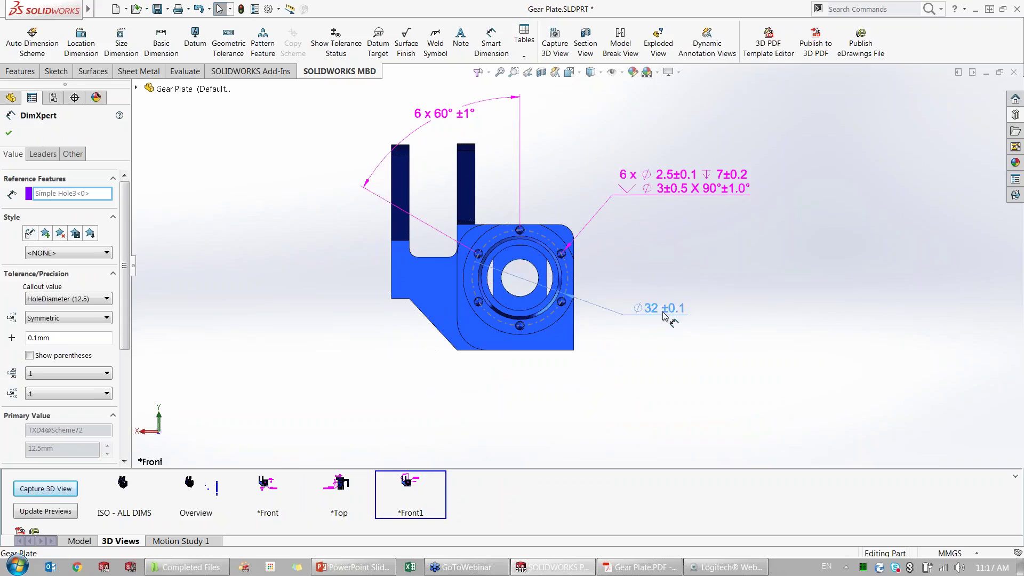
left_click_drag(658, 177, 643, 189)
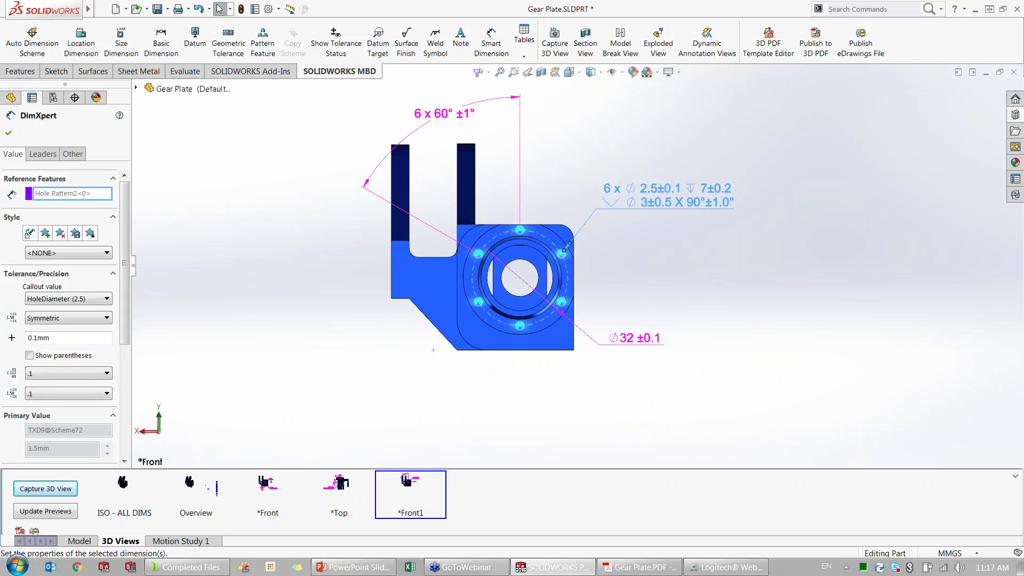
left_click(573, 126)
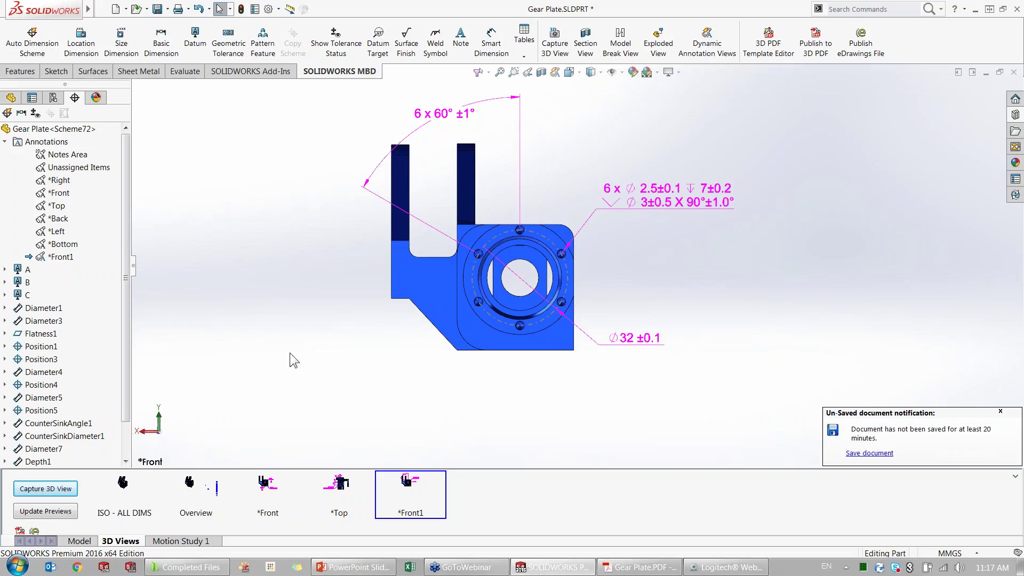
scroll(278, 232, "down", 2)
key("f")
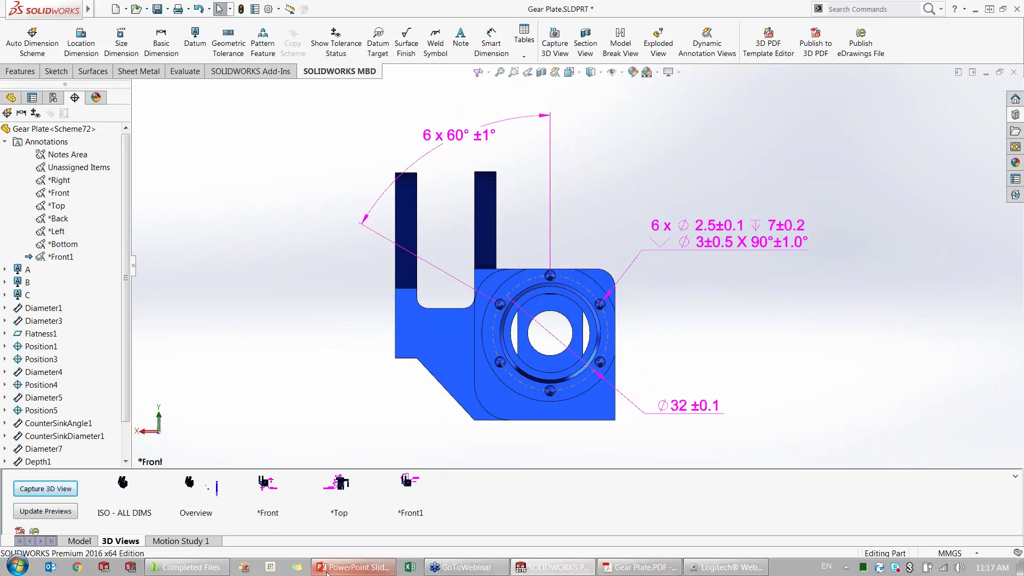
left_click(353, 567)
Advance the slide show past the 'Finir les PMI 3D & Configurations' slide, then return to SOLIDWORKS.
left_click(102, 373)
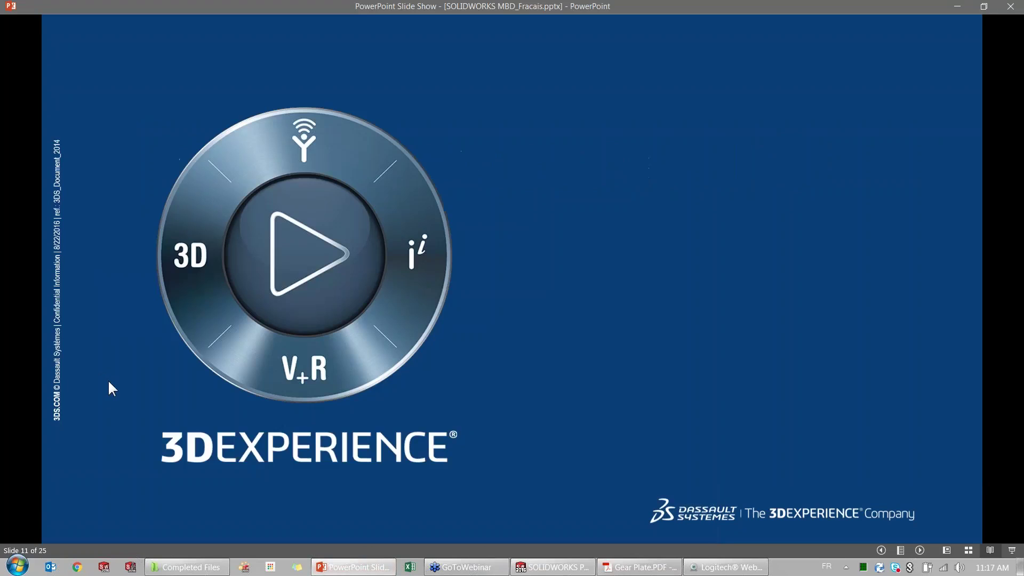
left_click(107, 379)
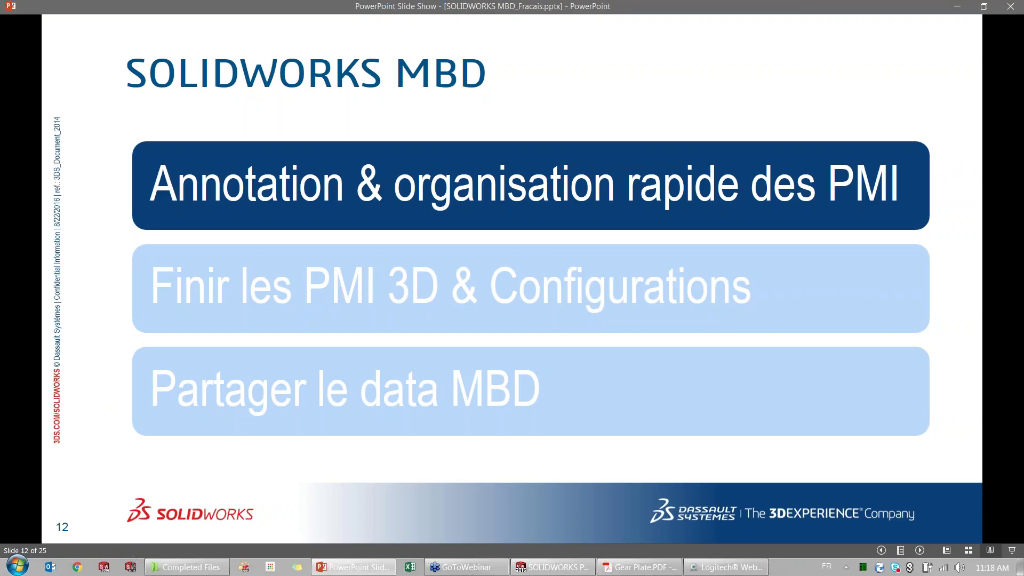
left_click(666, 410)
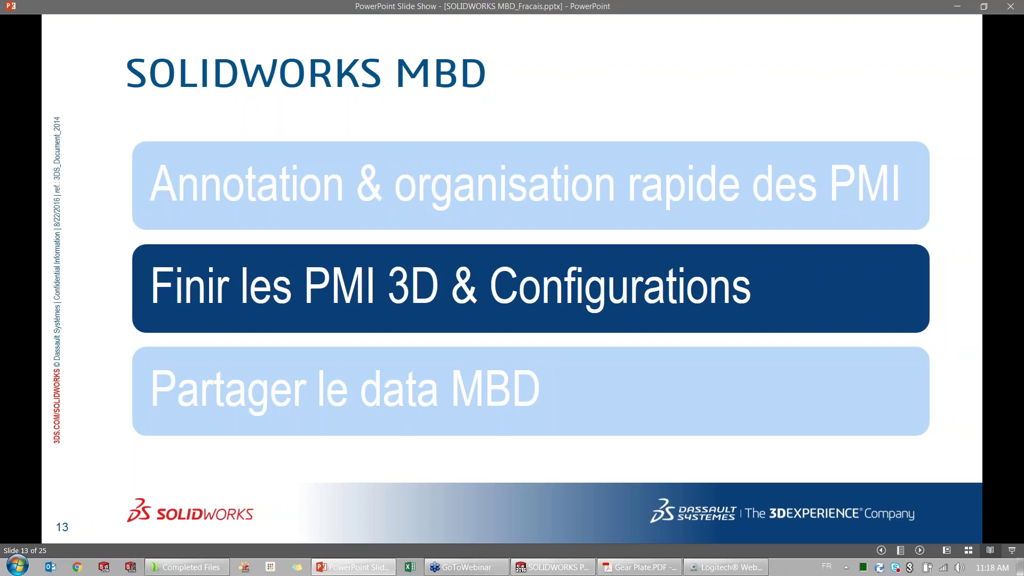
left_click(468, 430)
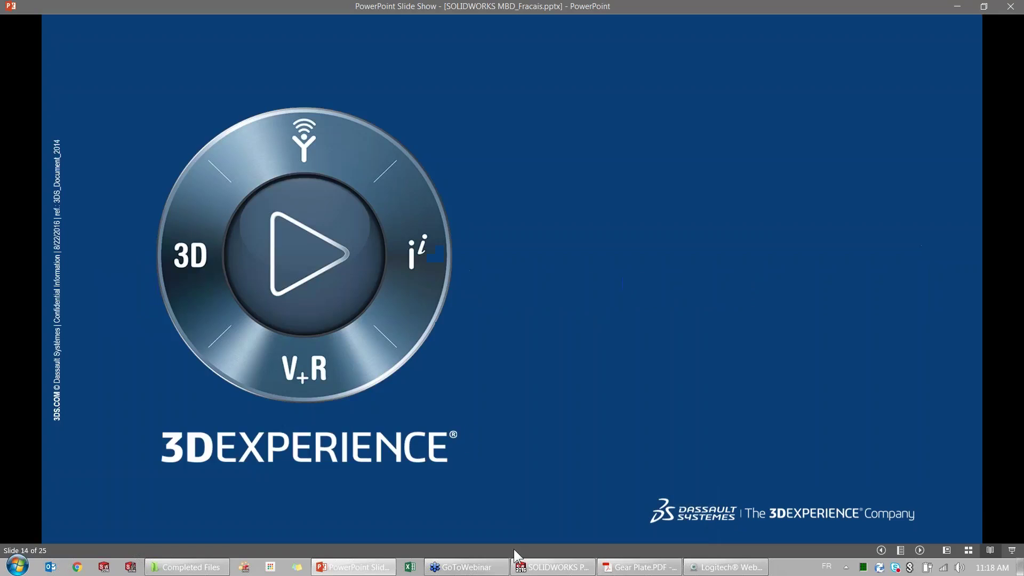
left_click(516, 567)
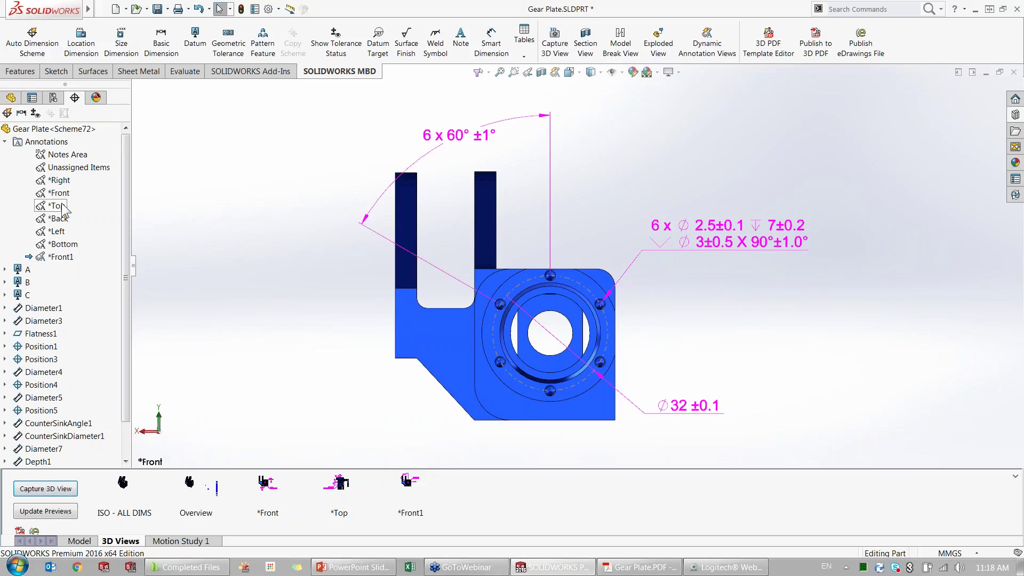
Activate the *Right annotation view, restore the flat right orientation, and capture it as a *Right 3D view.
right_click(58, 180)
left_click(93, 213)
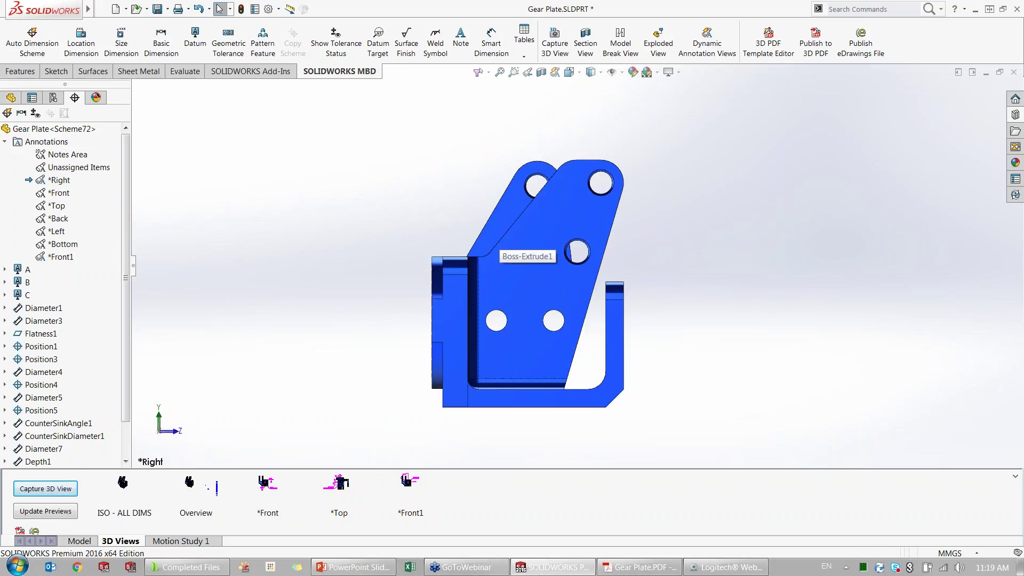
middle_click_drag(507, 273, 612, 272)
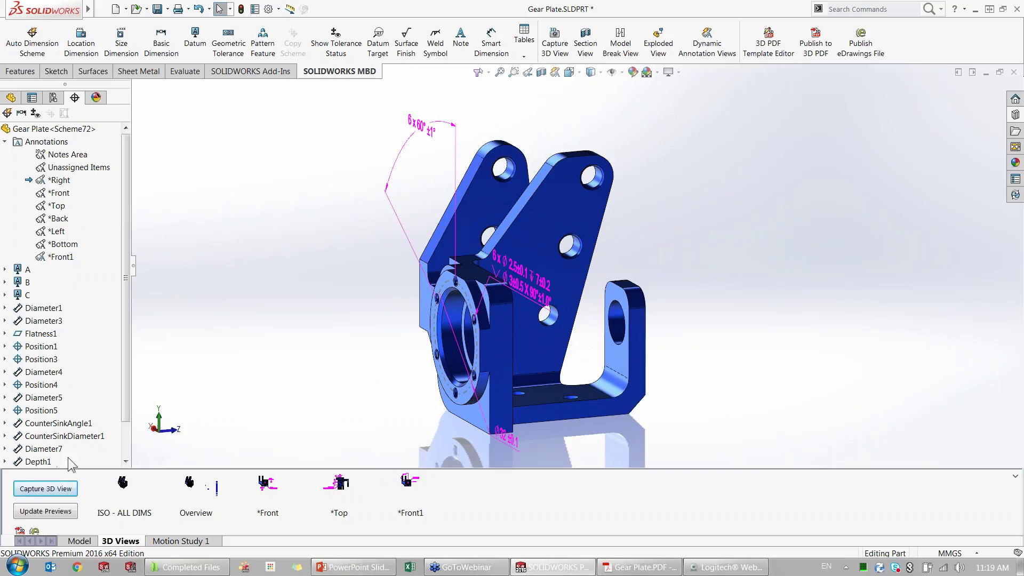
key("ctrl+4")
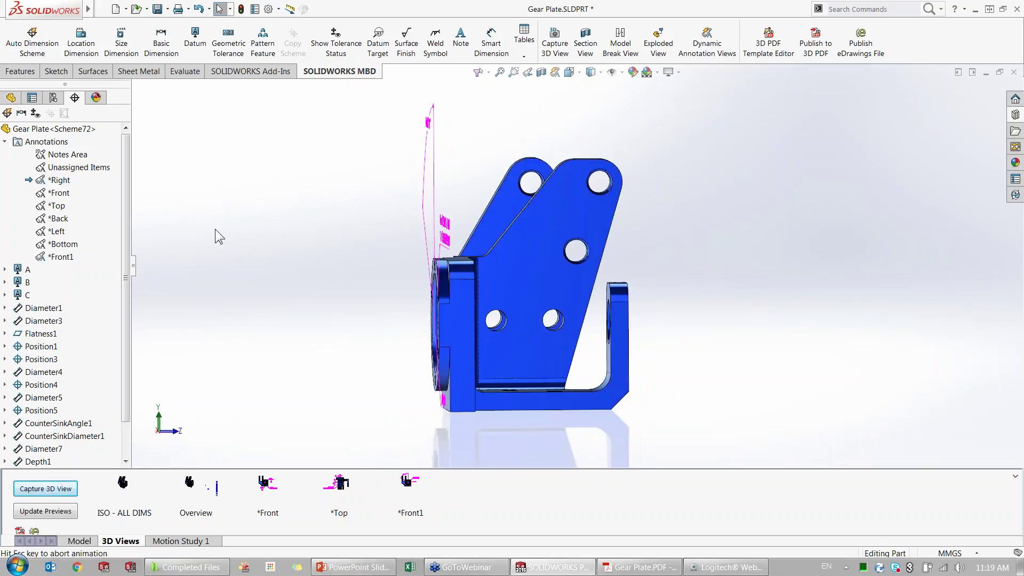
left_click(67, 495)
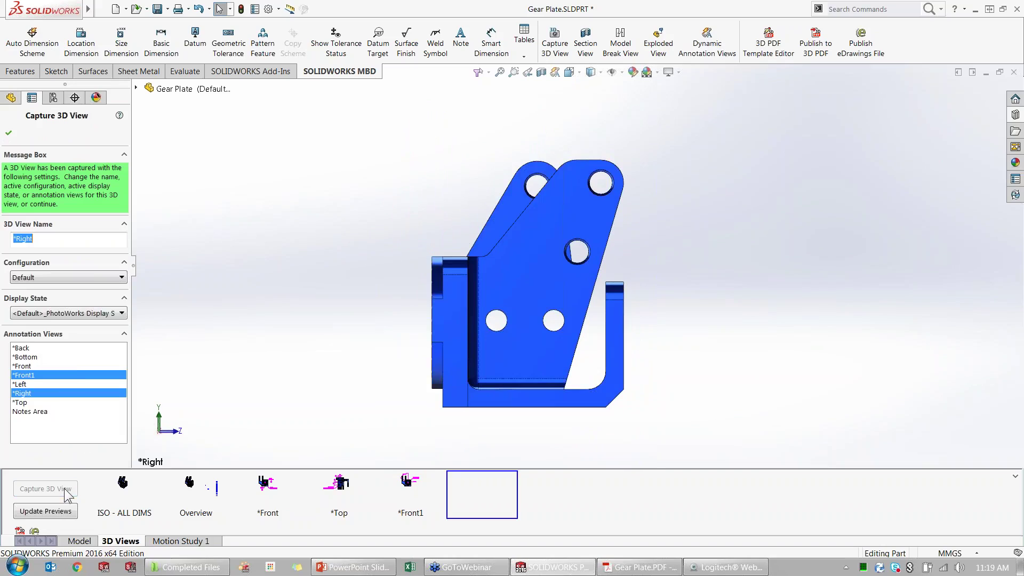
left_click(8, 133)
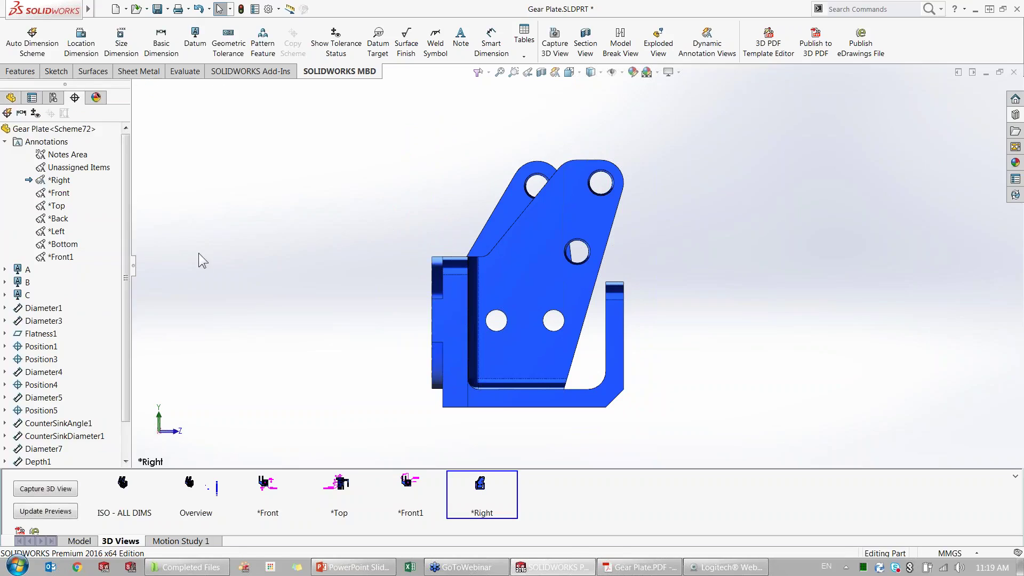
middle_click_drag(242, 248, 581, 349)
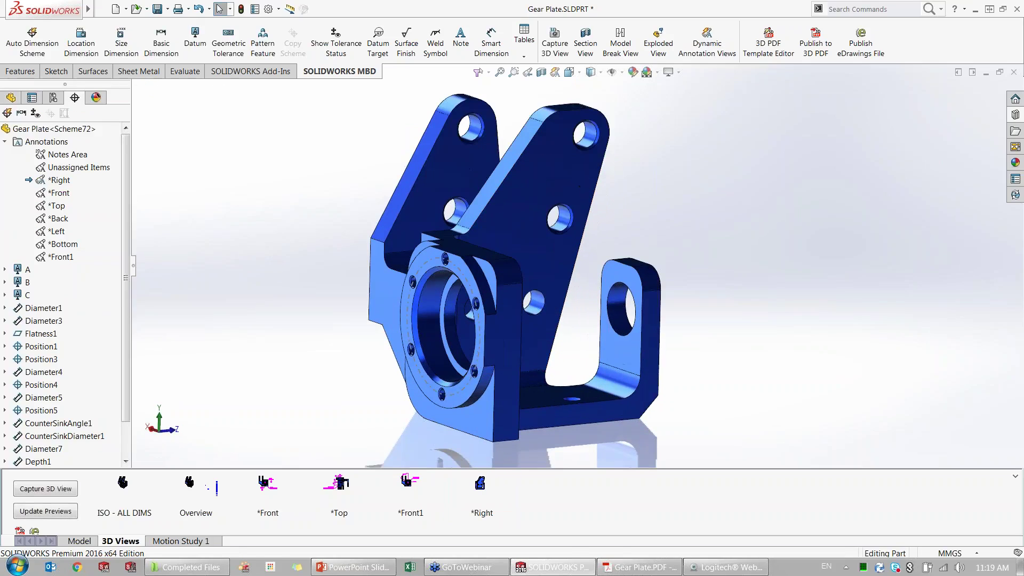
Define a compound annotation plane on the boss and place a 50.5 ±0.2 location dimension above the part.
left_click(463, 424)
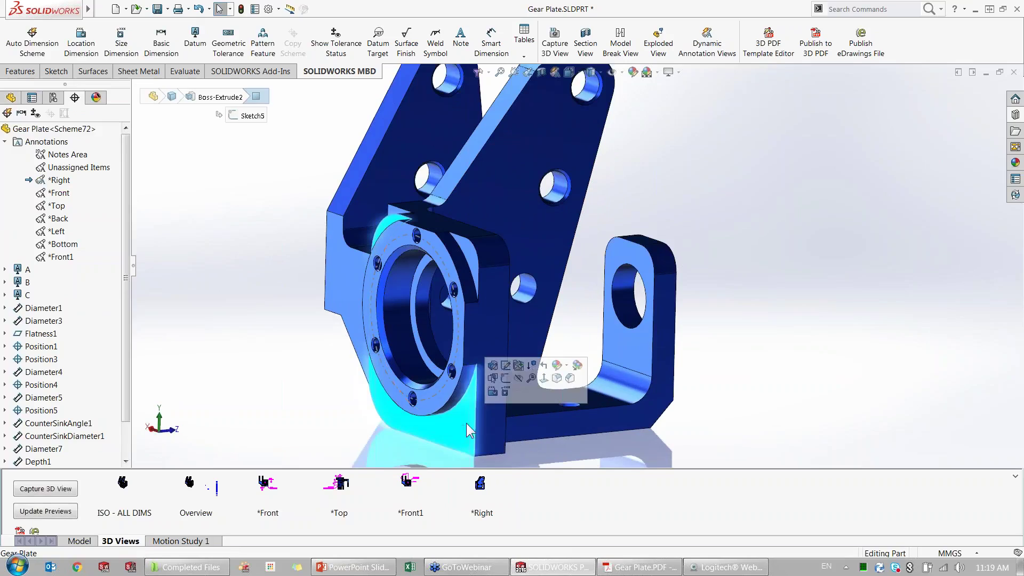
left_click(490, 395)
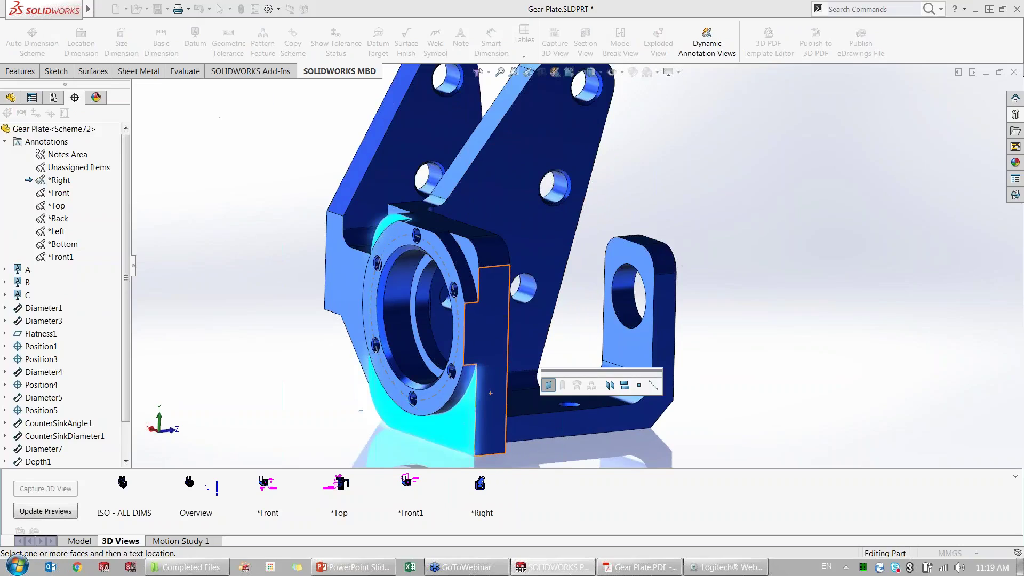
left_click(624, 385)
left_click(471, 263)
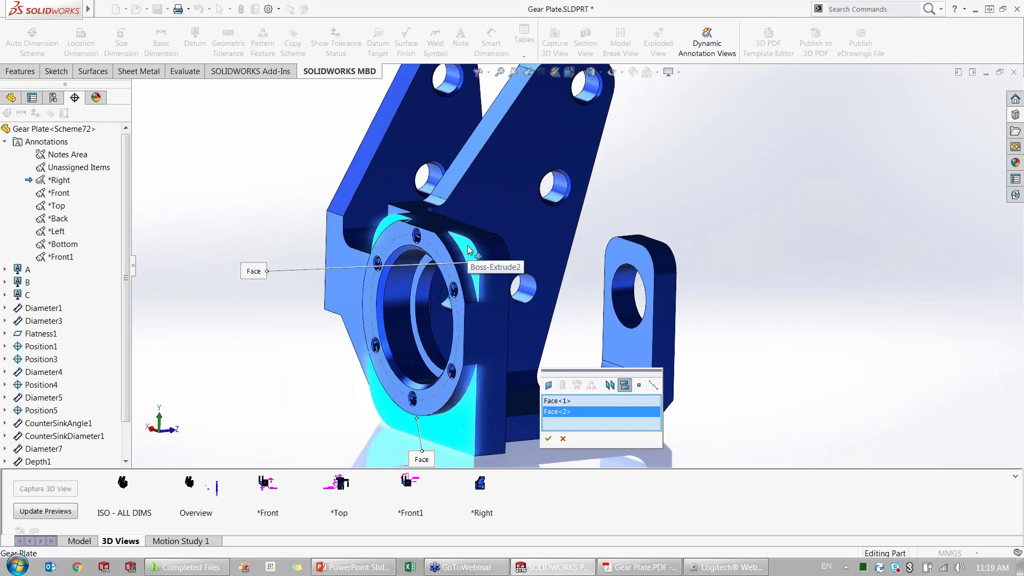
left_click(547, 438)
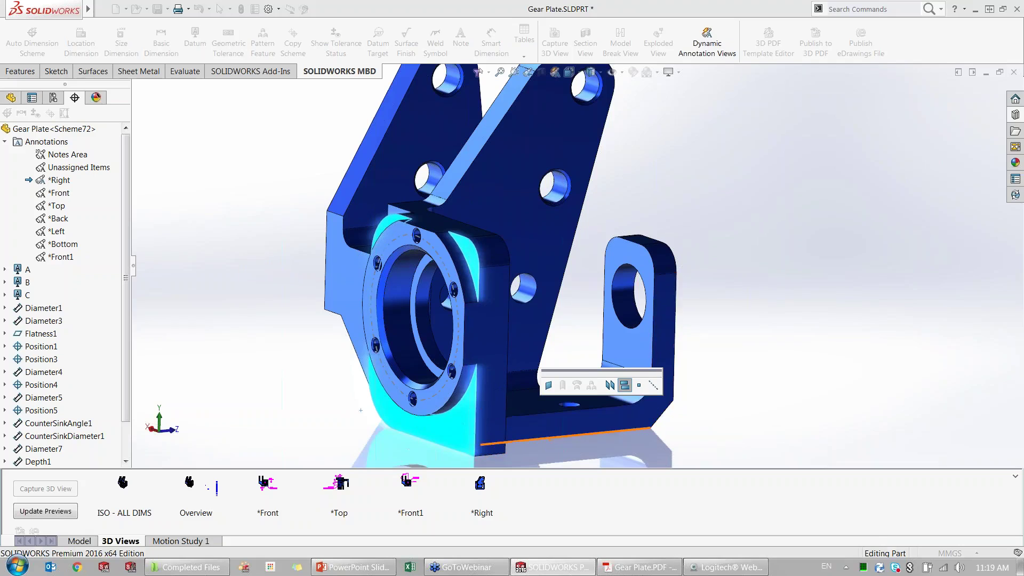
mouse_move(566, 320)
middle_mouse_down()
mouse_move(580, 268)
mouse_move(495, 148)
middle_mouse_up()
left_click(580, 269)
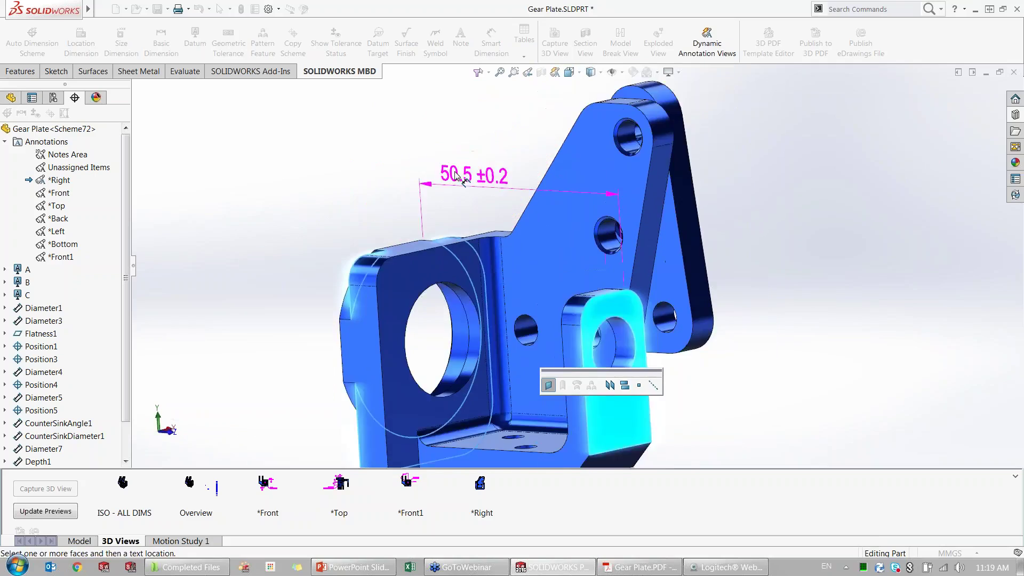
left_click(533, 133)
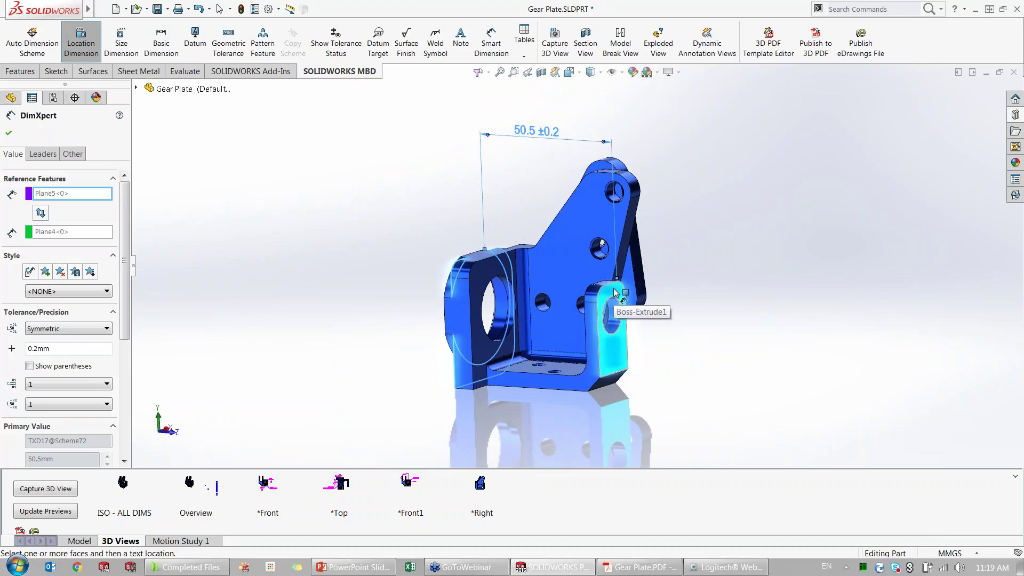
Add a 5 ±0.2 location dimension on the boss top and a 35 ±0.2 height dimension on the U tab.
scroll(594, 279, "down", 3)
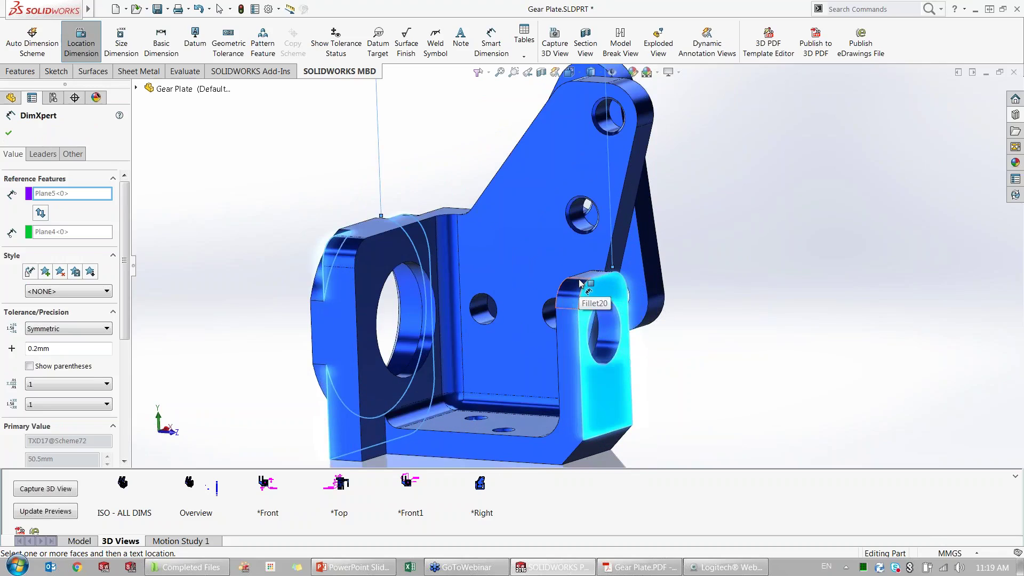
left_click(583, 283)
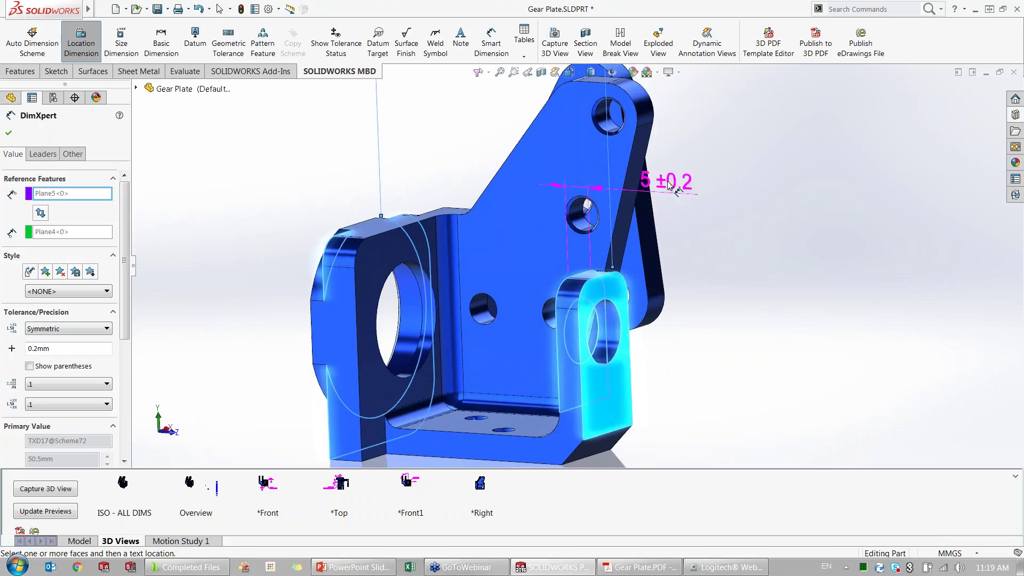
left_click(676, 223)
mouse_move(669, 351)
middle_mouse_down()
mouse_move(680, 293)
mouse_move(658, 267)
middle_mouse_up()
left_click(661, 270)
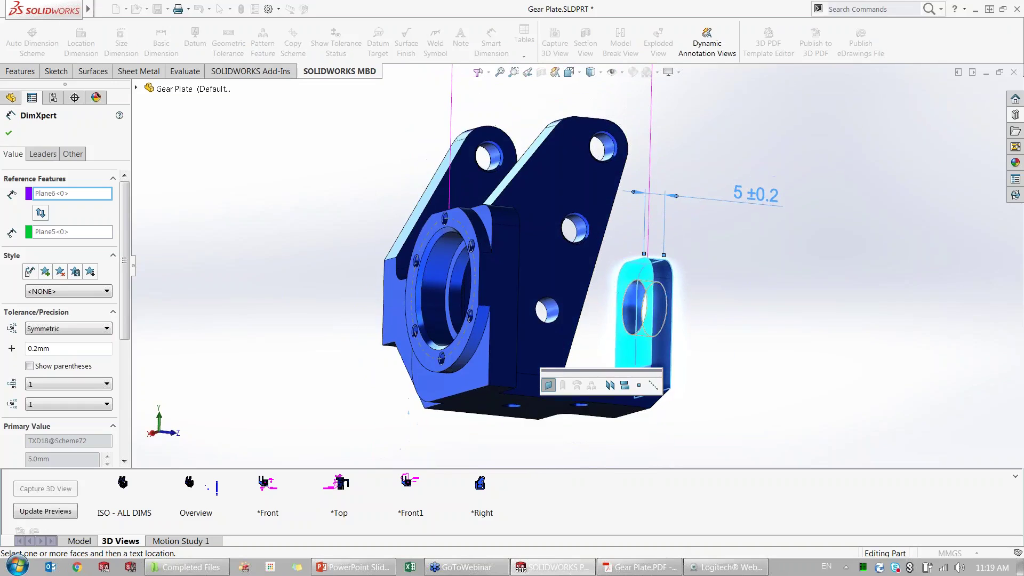
left_click(645, 408)
left_click(779, 346)
Redraw the model and add a second 5 ±0.2 location dimension beside the U tab.
middle_click_drag(778, 347, 666, 266)
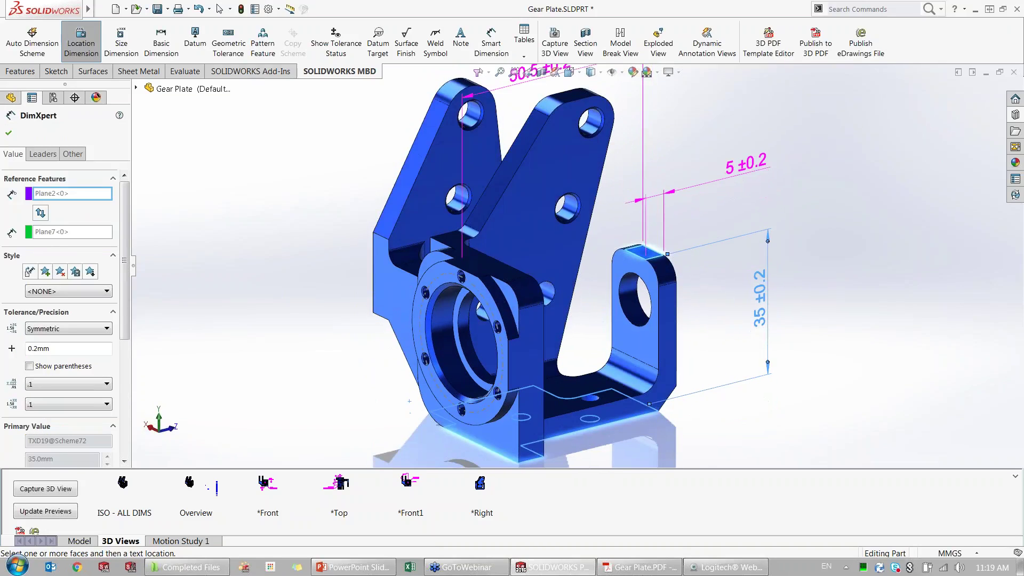
left_click(566, 405)
mouse_move(565, 405)
middle_mouse_down()
mouse_move(655, 300)
mouse_move(705, 336)
middle_mouse_up()
right_click(706, 335)
left_click(717, 341)
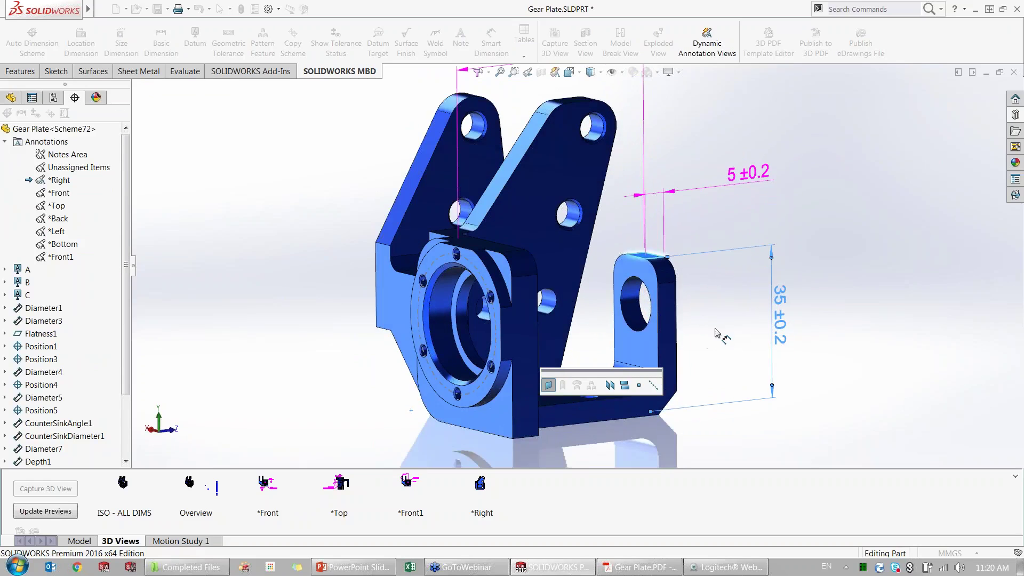
left_click(627, 386)
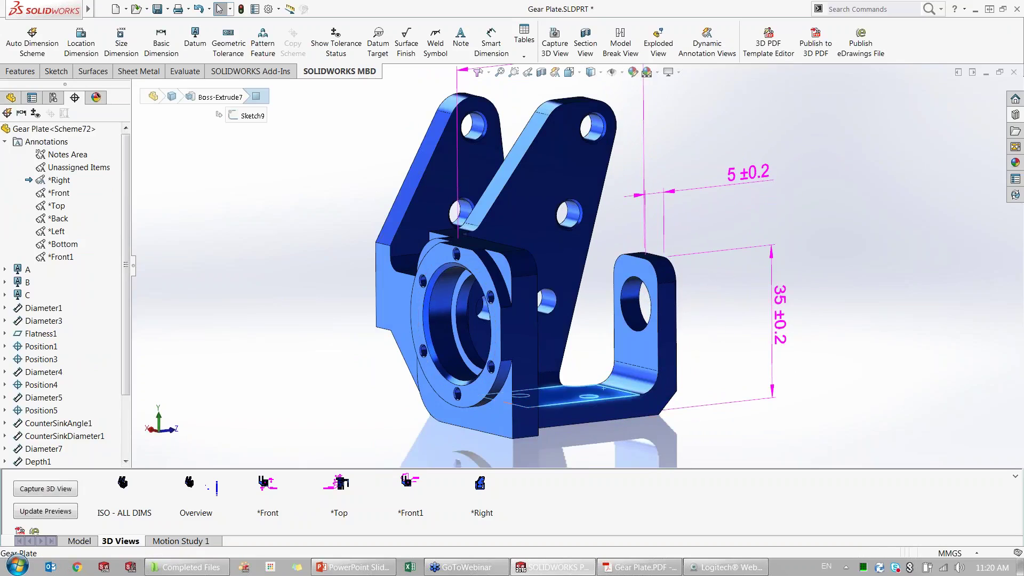
left_click(632, 357)
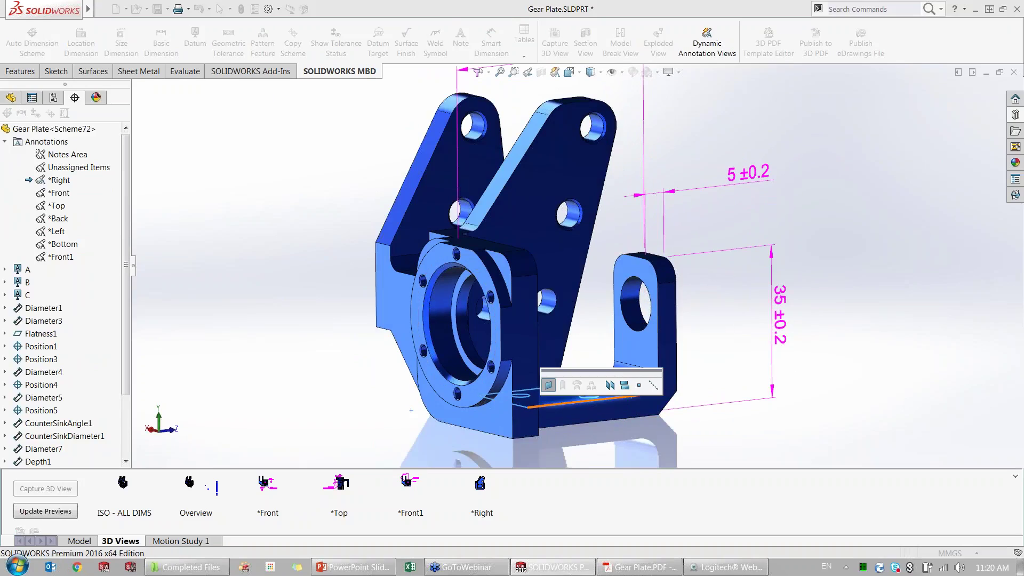
left_click(632, 336)
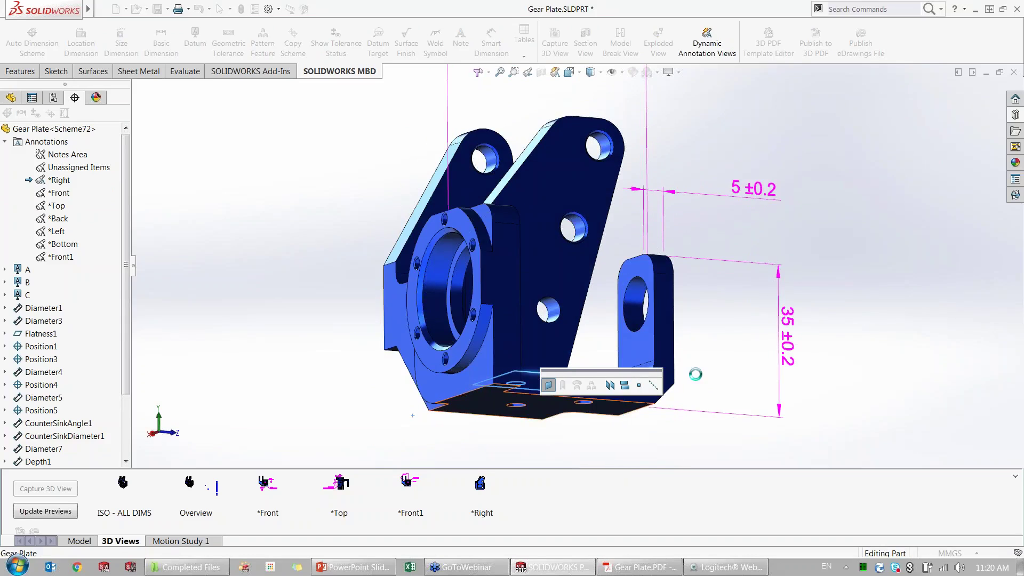
left_click(732, 358)
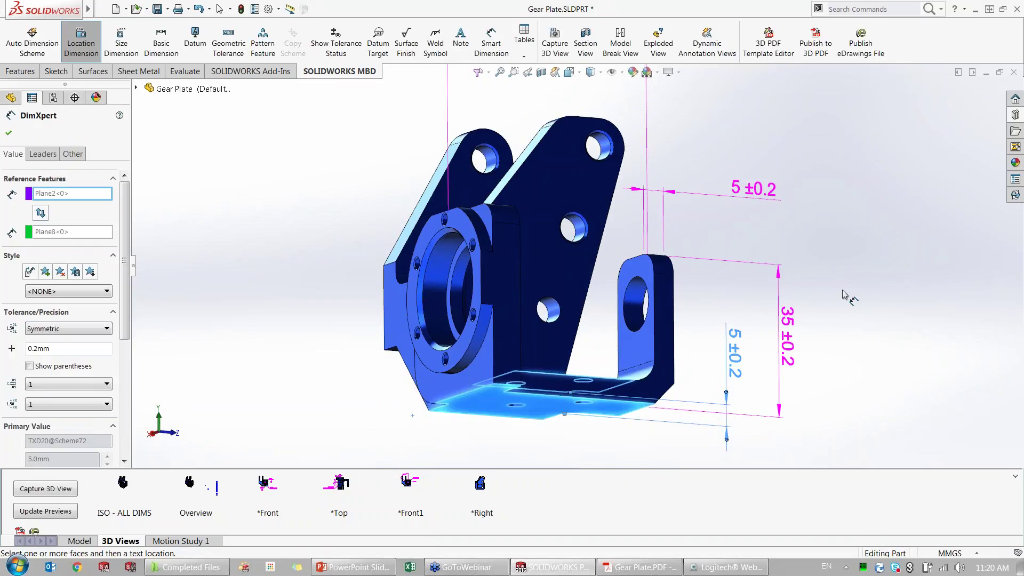
key("Escape")
middle_click_drag(726, 222, 735, 315)
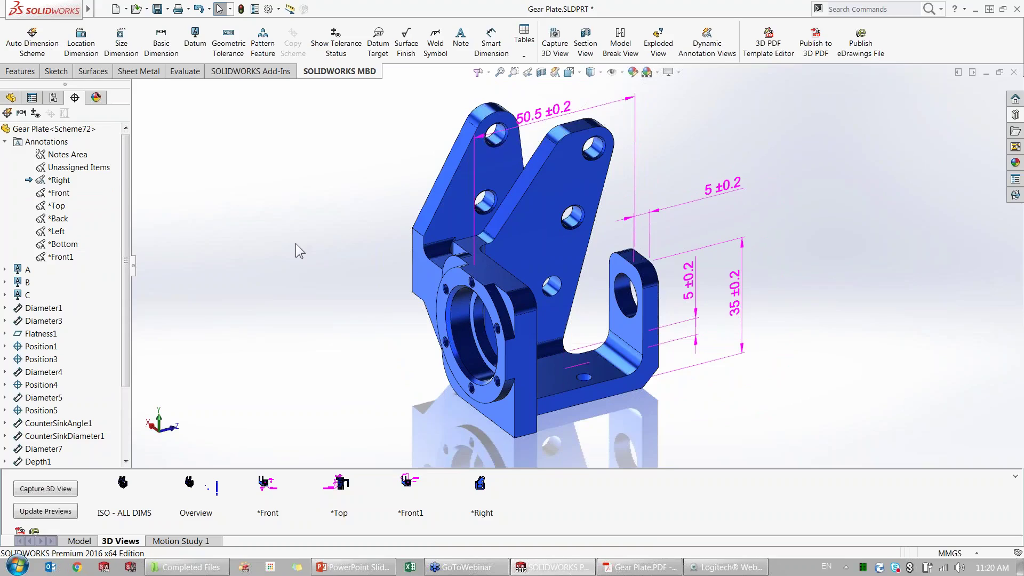
Turn on tolerance-status face colouring and orbit and zoom to inspect the coloured faces.
left_click(336, 43)
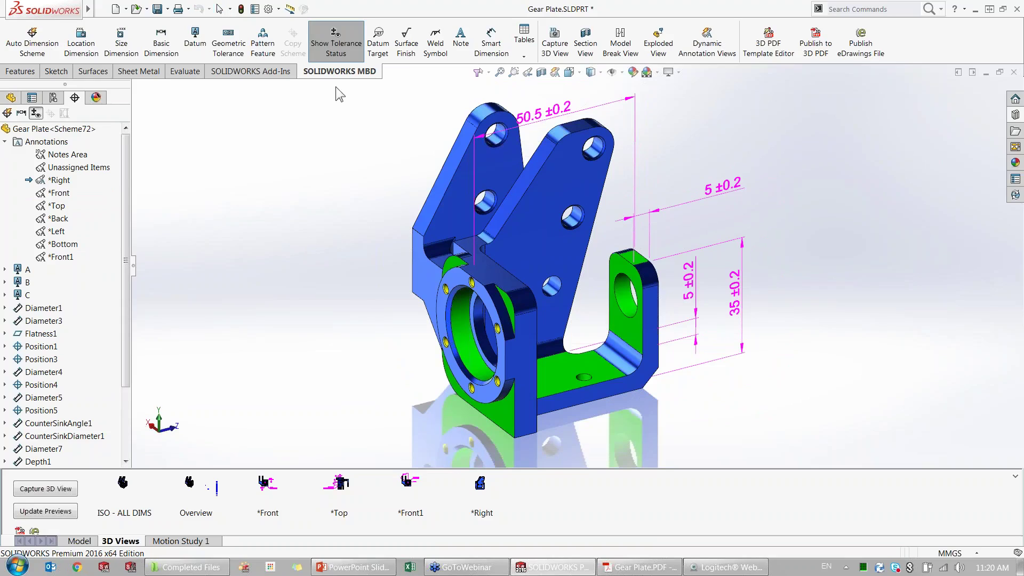
middle_click_drag(331, 283, 342, 261)
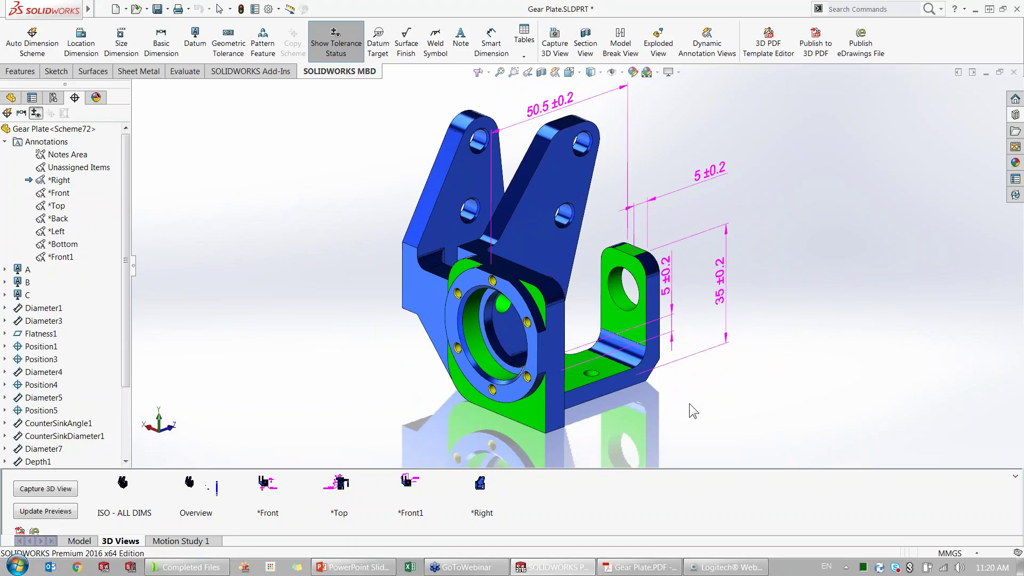
scroll(690, 407, "down", 1)
scroll(690, 410, "down", 2)
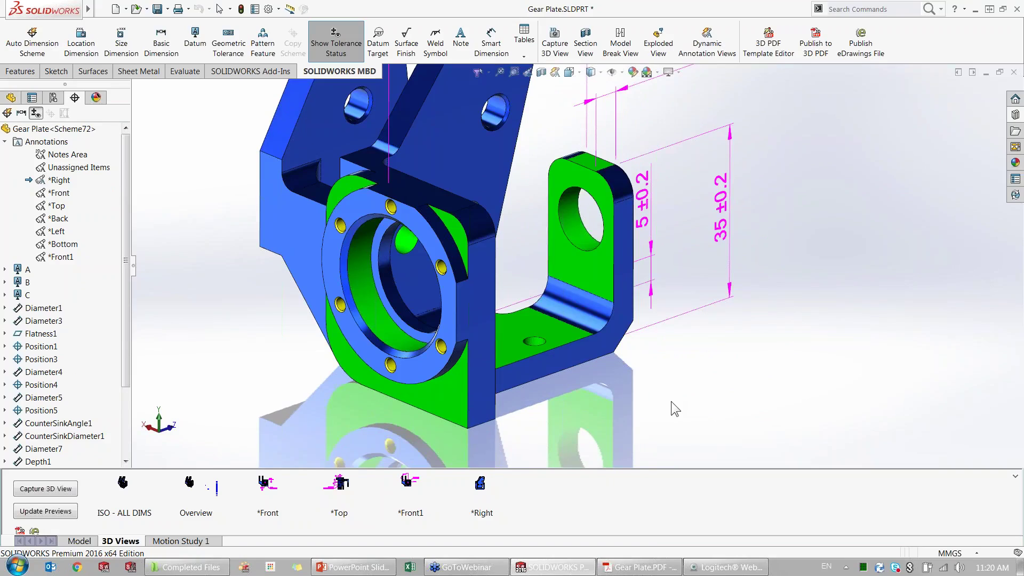
mouse_move(648, 368)
middle_mouse_down()
mouse_move(551, 360)
mouse_move(633, 379)
mouse_move(570, 397)
mouse_move(543, 390)
middle_mouse_up()
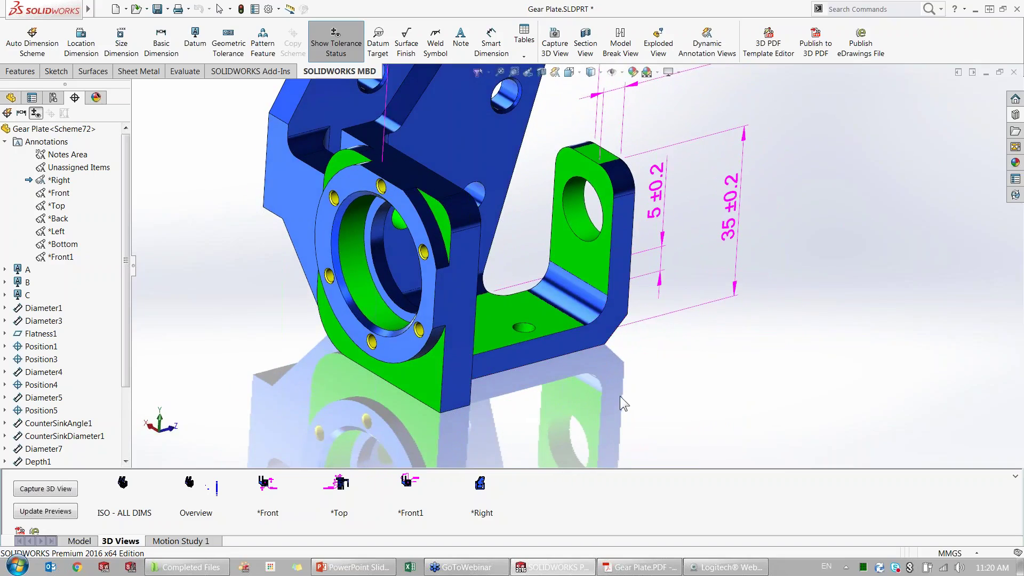
Add size dimensions: R5 ±0.25 on the inner fillet and 5±0.50 X 45°±1.00° on the corner chamfer.
left_click(588, 307)
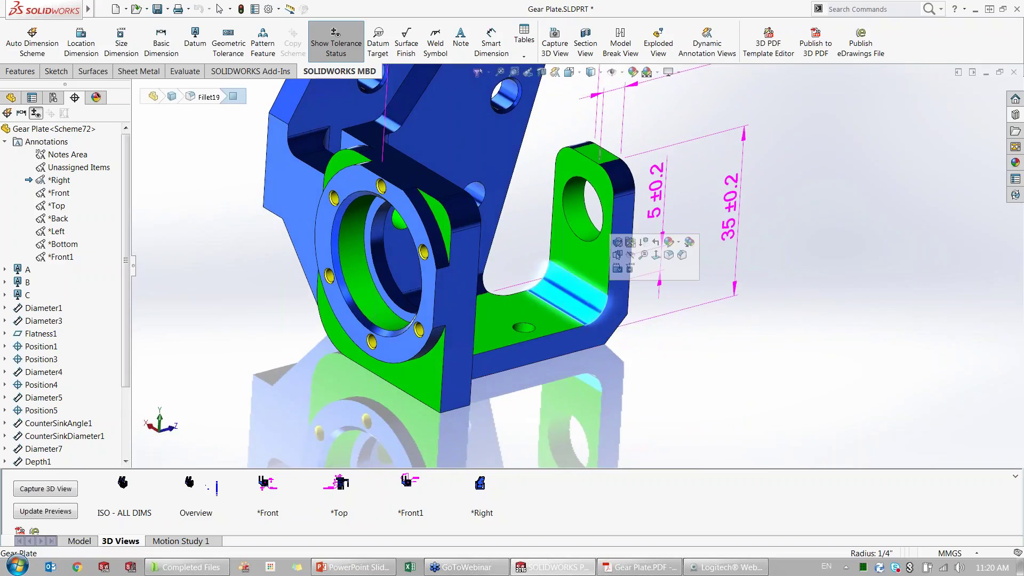
left_click(630, 268)
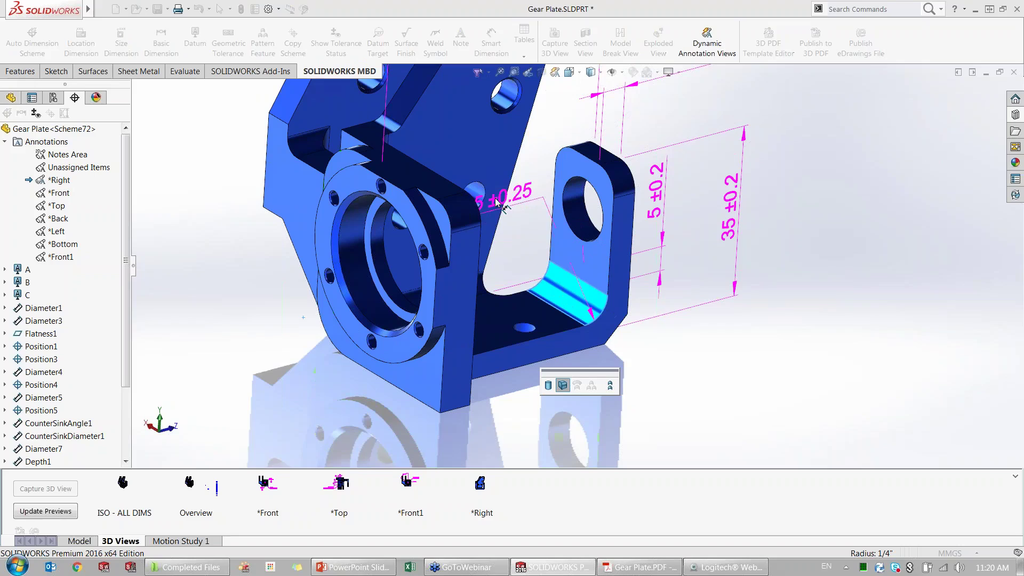
left_click(493, 224)
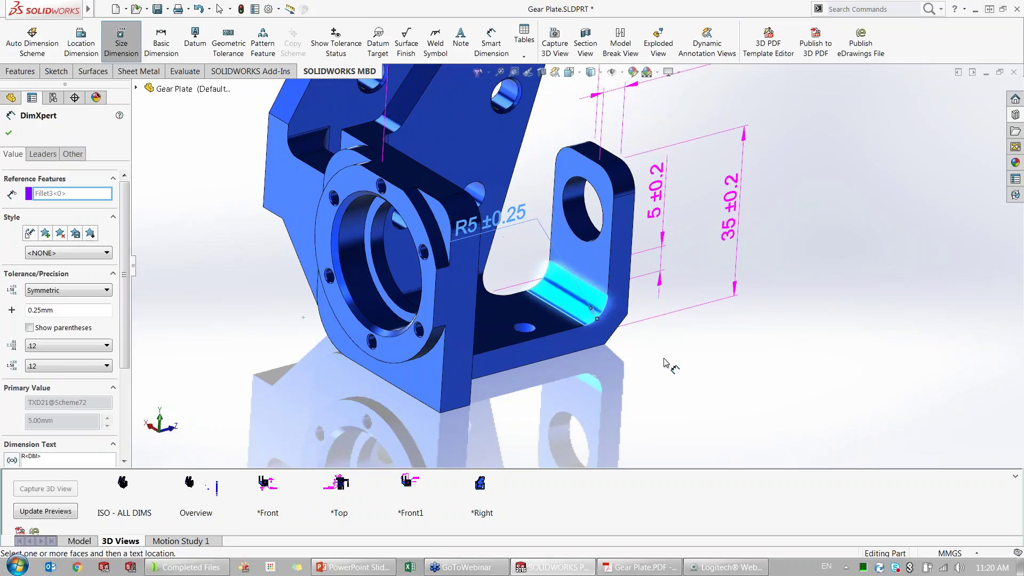
middle_click_drag(666, 365, 638, 337)
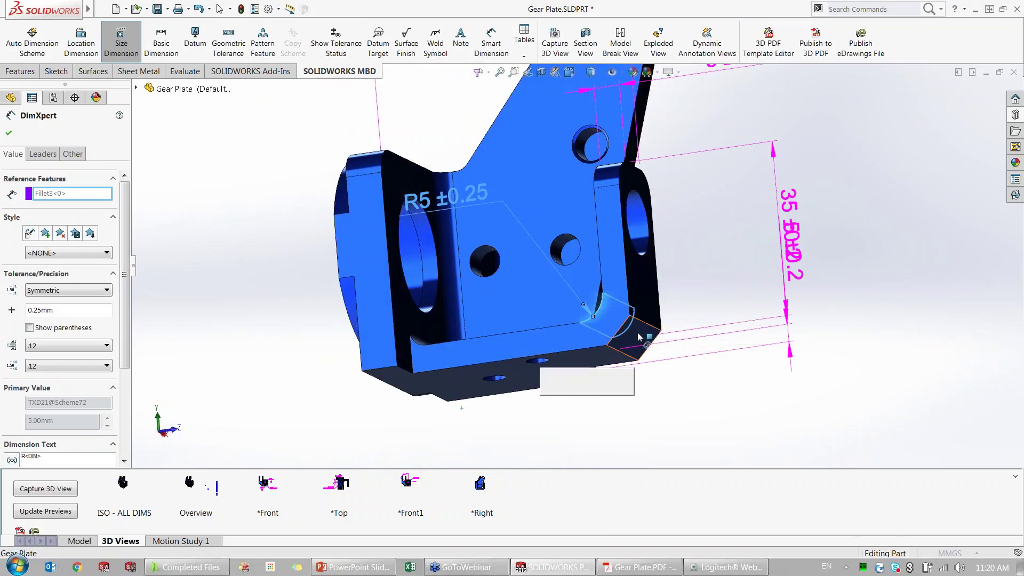
left_click(638, 337)
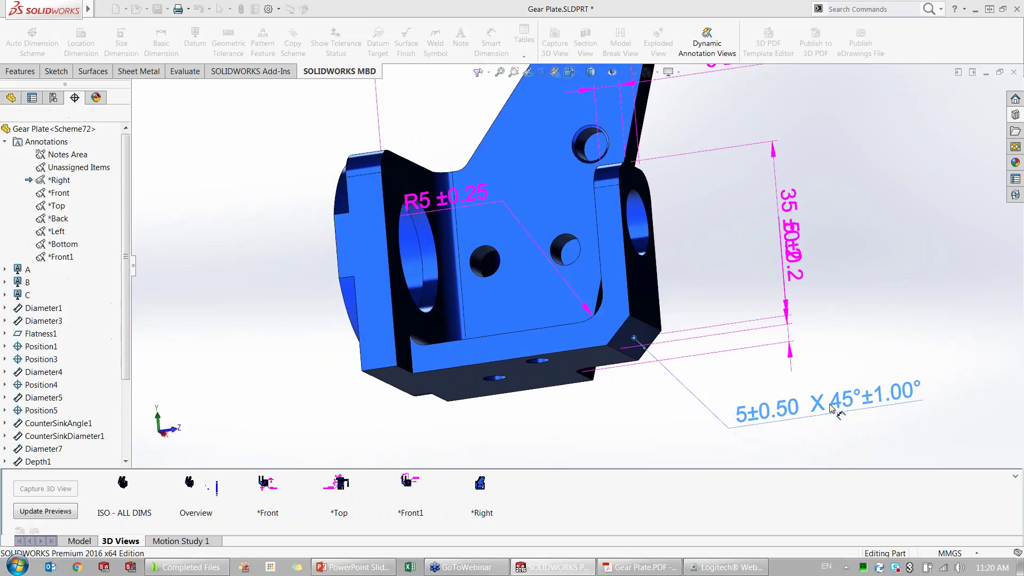
left_click(830, 405)
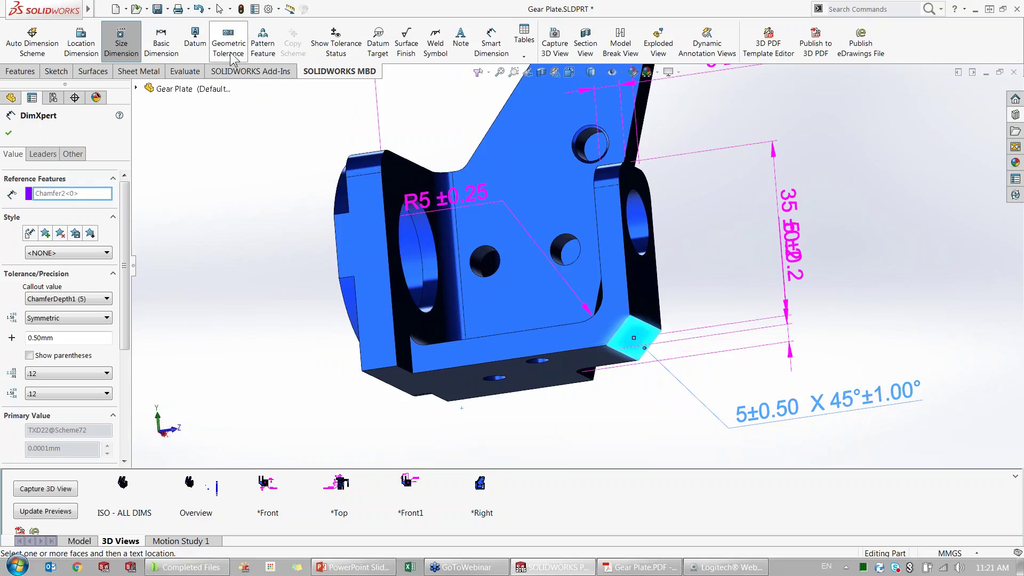
left_click(336, 40)
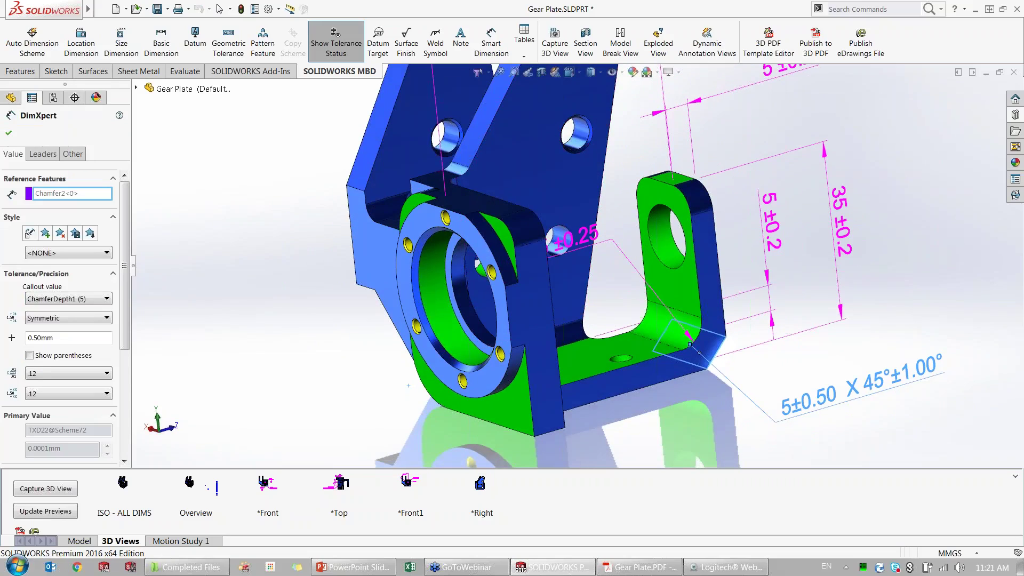
Close DimXpert, bring the upper bracket into view, and select the lower ledge face.
middle_click_drag(688, 341, 594, 368)
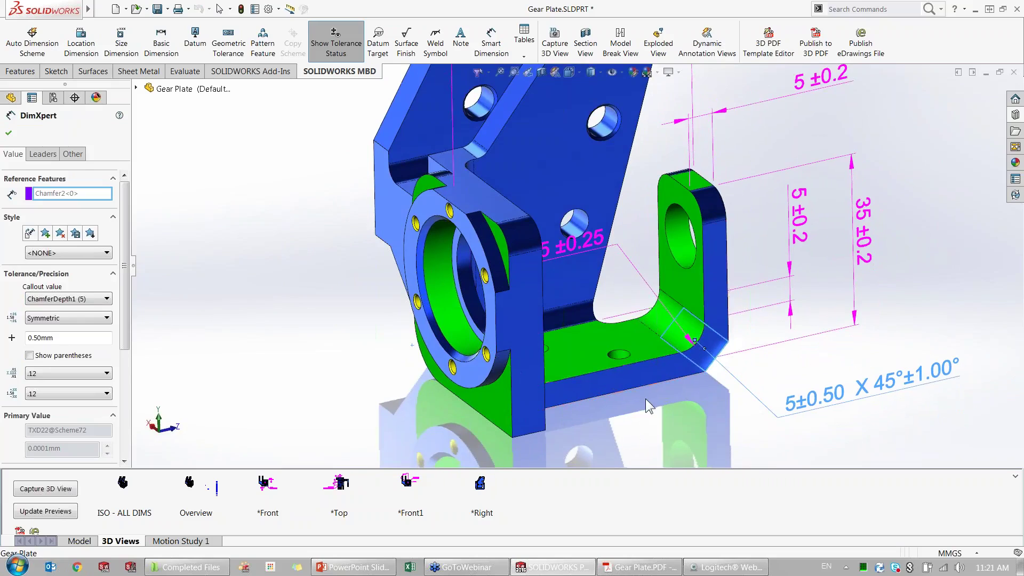
key("Escape")
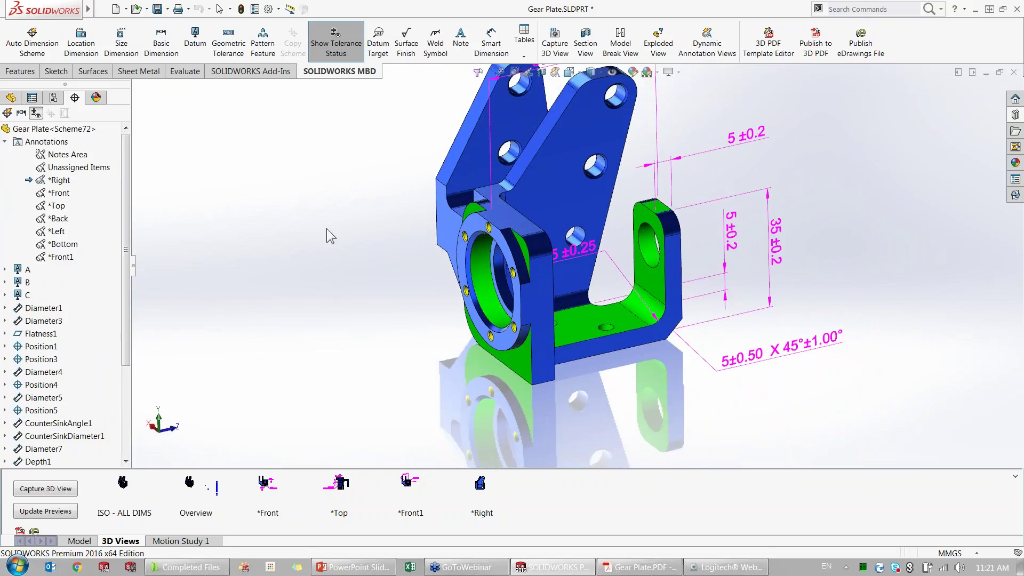
middle_click_drag(325, 280, 274, 282, "ctrl")
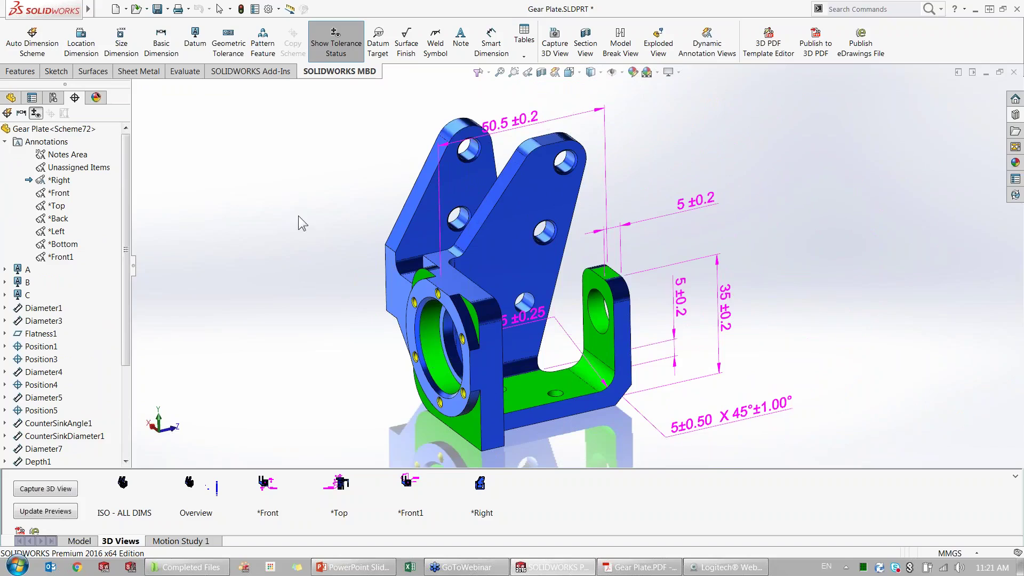
scroll(533, 164, "down", 3)
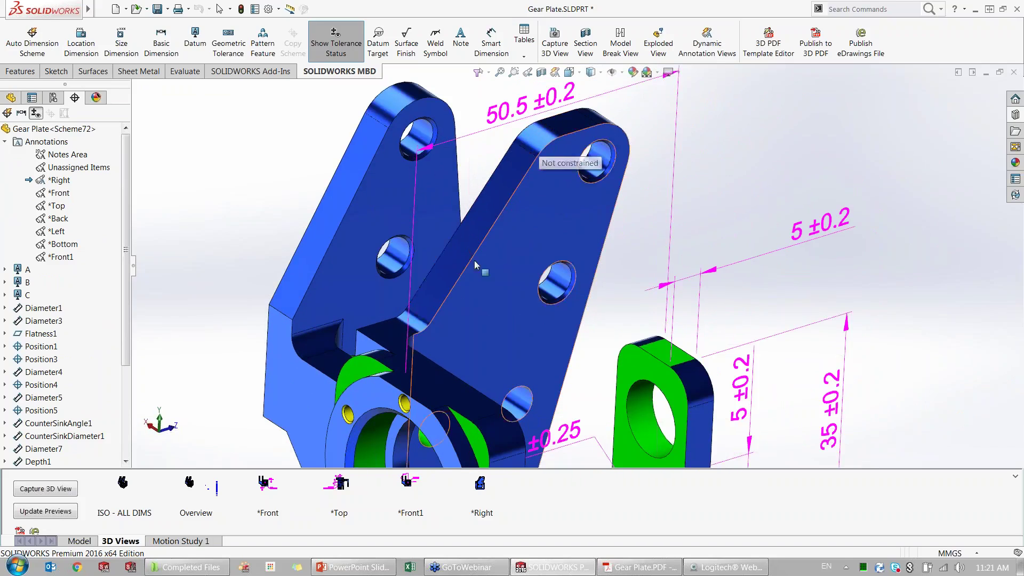
middle_click_drag(543, 222, 603, 203, "ctrl")
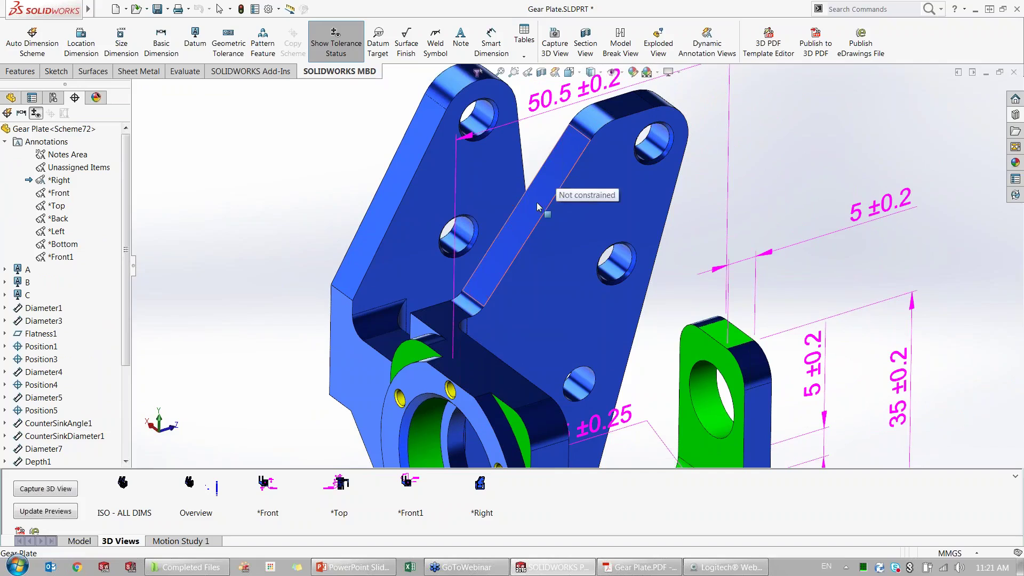
left_click(447, 319)
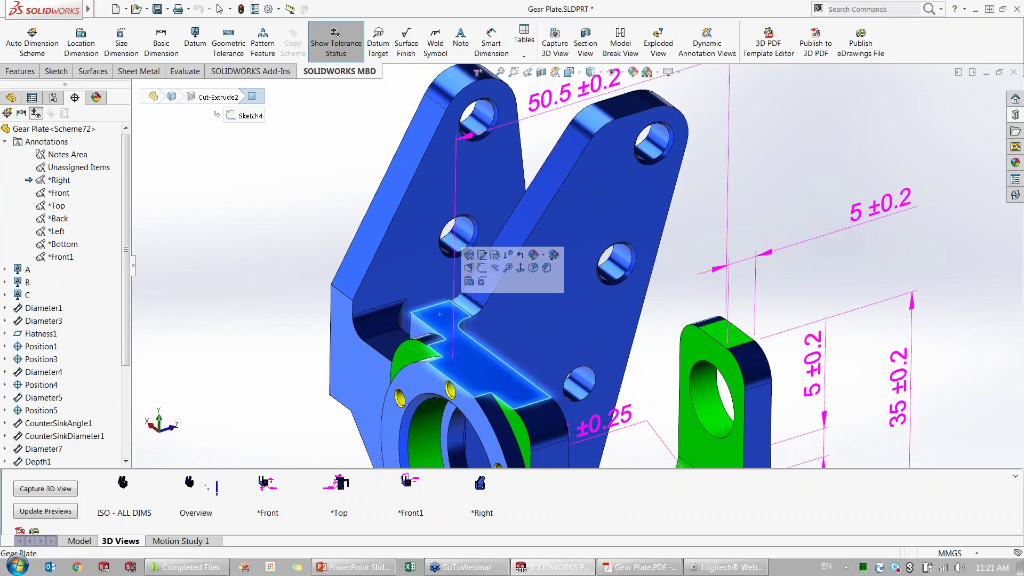
Start a location dimension from the ledge to the upper slanted face.
left_click(469, 283)
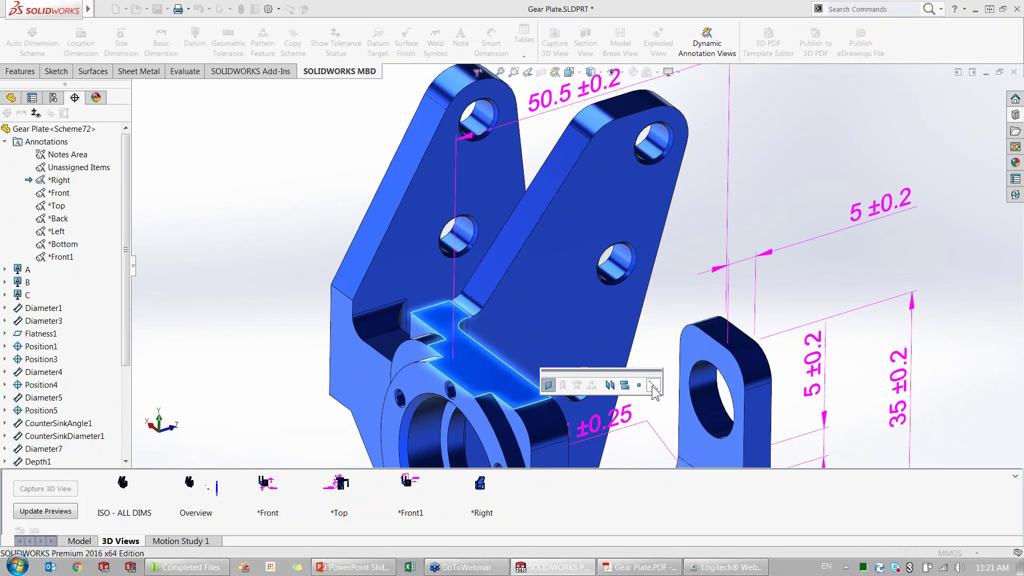
left_click(653, 385)
left_click(493, 280)
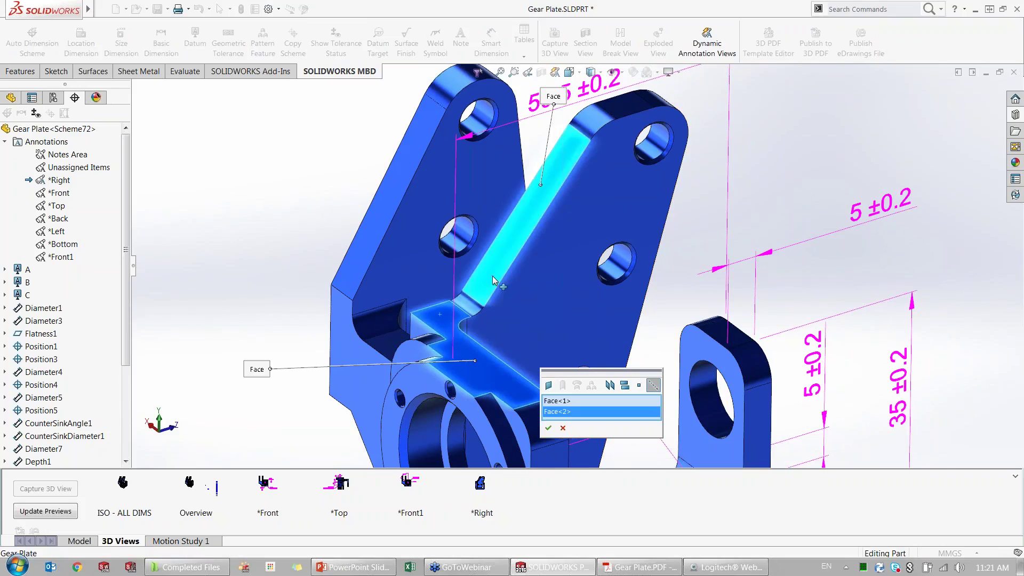
left_click(548, 428)
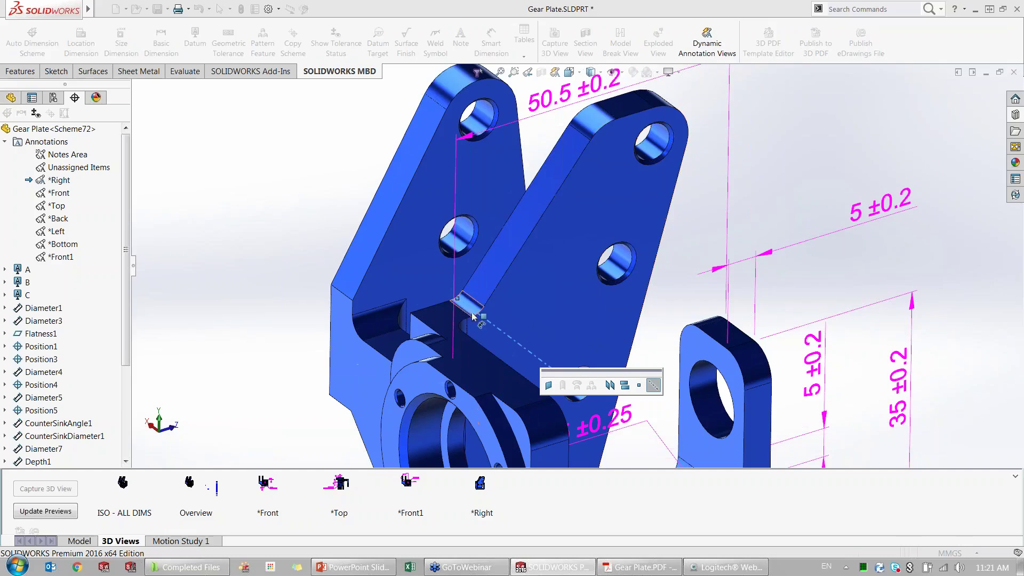
Dimension between the two slanted plate faces, placing the 34.9 ±0.2 result above the part.
left_click(538, 363)
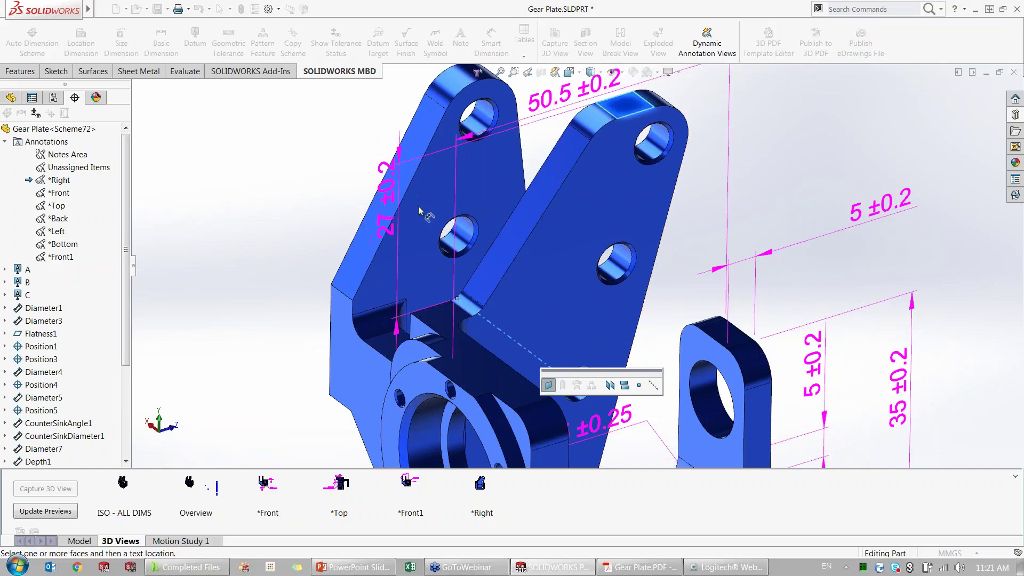
left_click(653, 385)
left_click(540, 184)
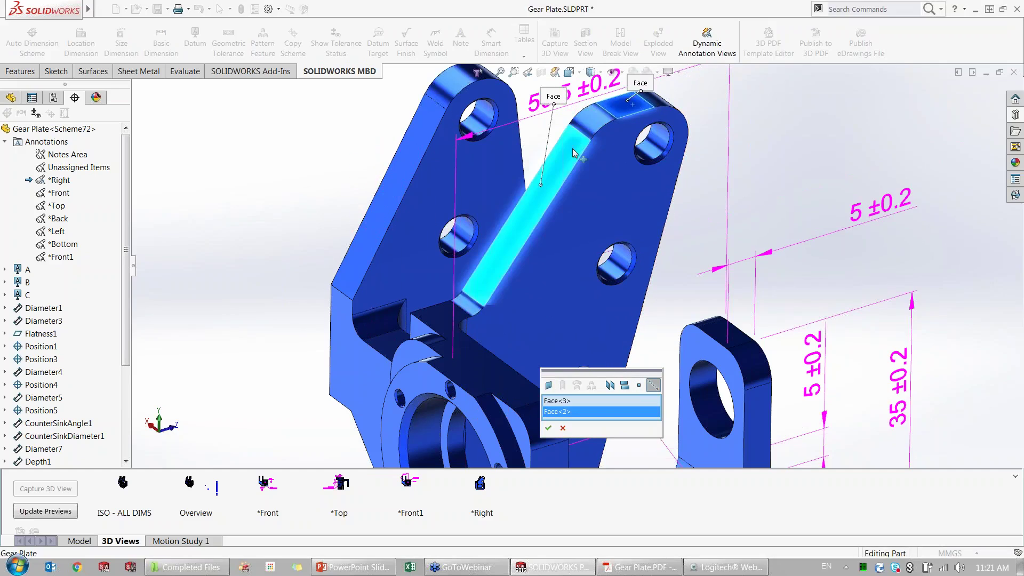
left_click(547, 428)
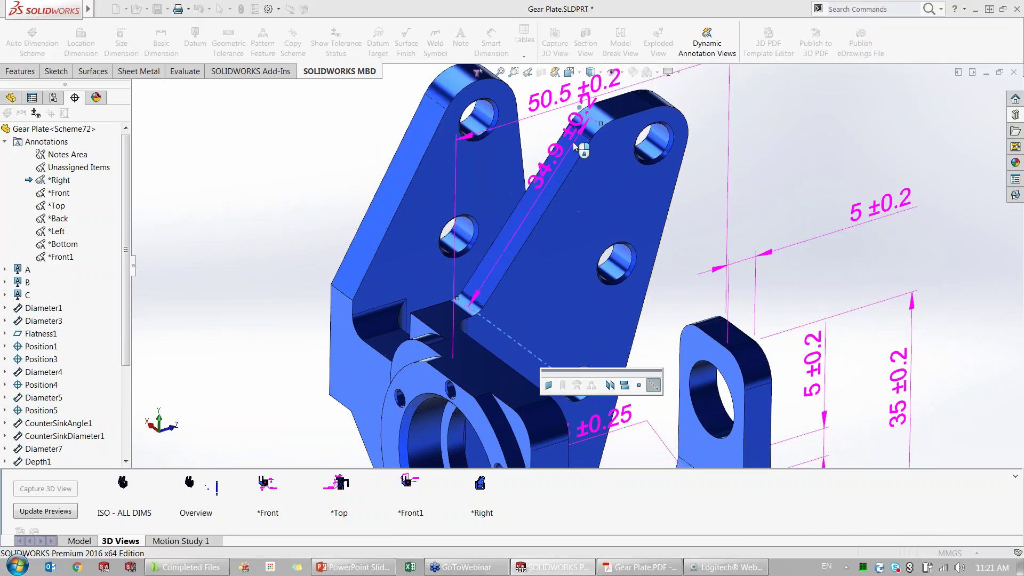
key("z")
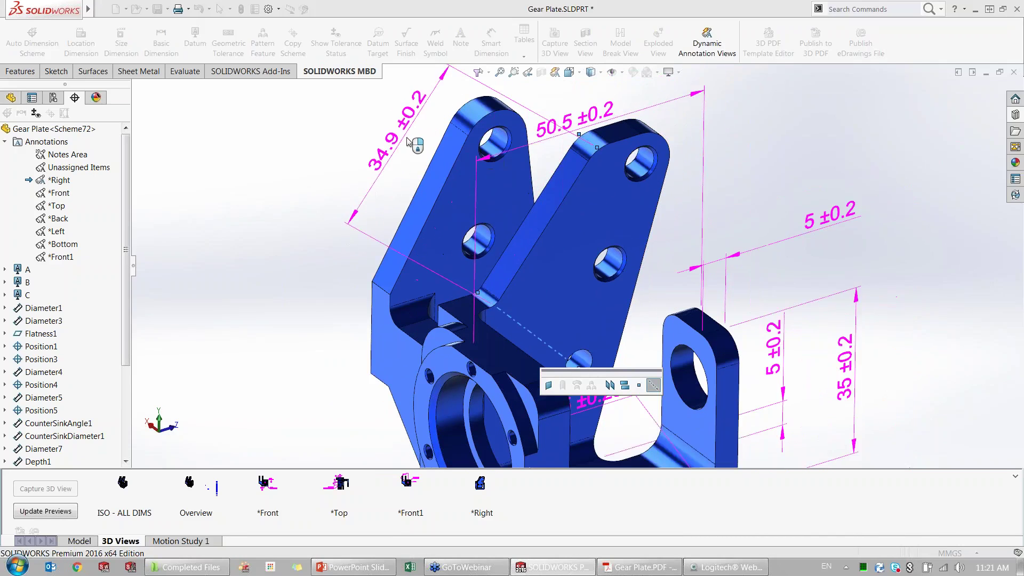
left_click(409, 143)
key("Escape")
Set the dimension direction to Z so it reads 22.1 ±0.2, positioned by the 50.5 ±0.2 dimension.
mouse_move(513, 215)
middle_mouse_down("ctrl")
mouse_move(539, 249)
mouse_move(480, 256)
middle_mouse_up("ctrl")
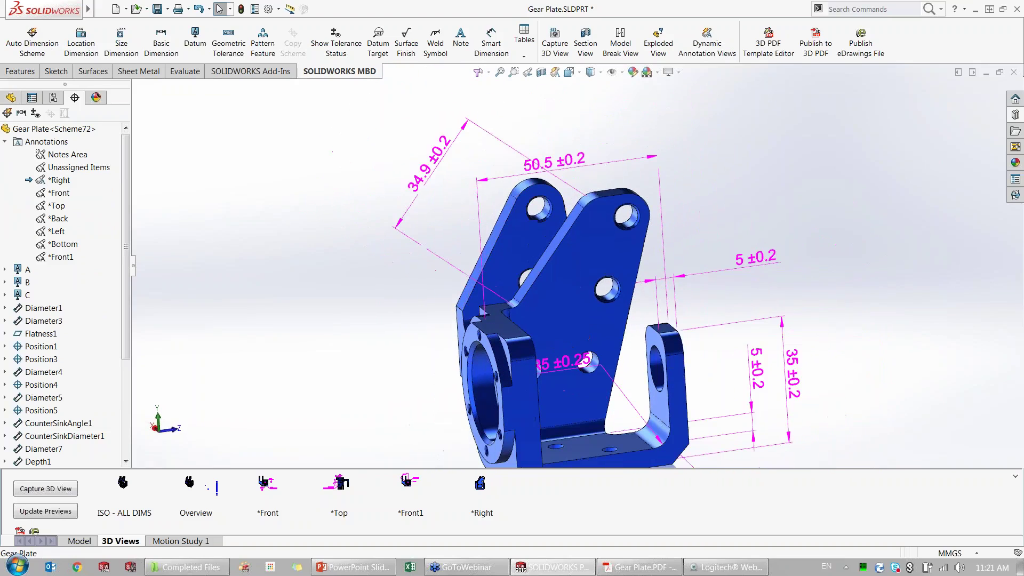
left_click(438, 170)
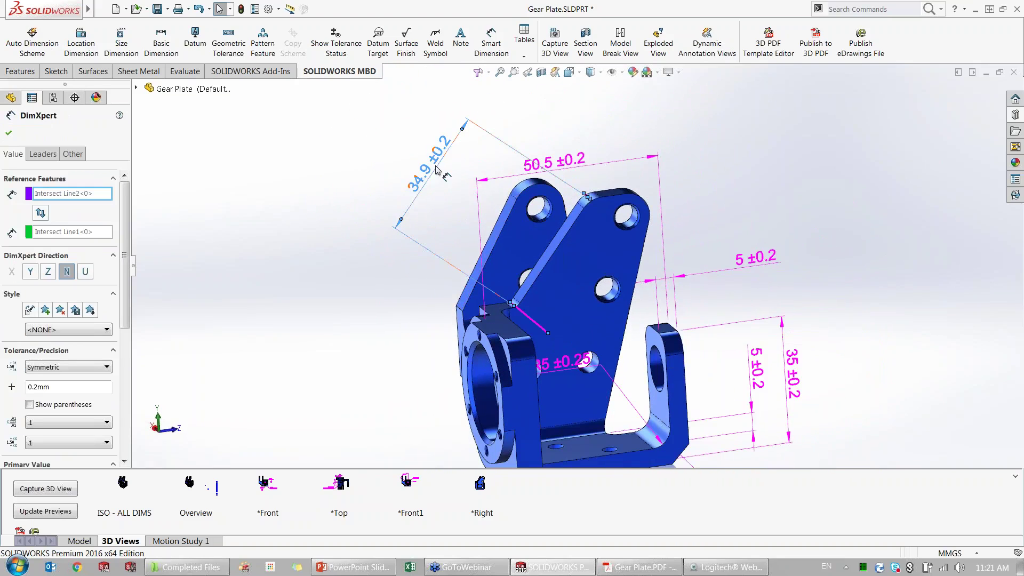
left_click(31, 272)
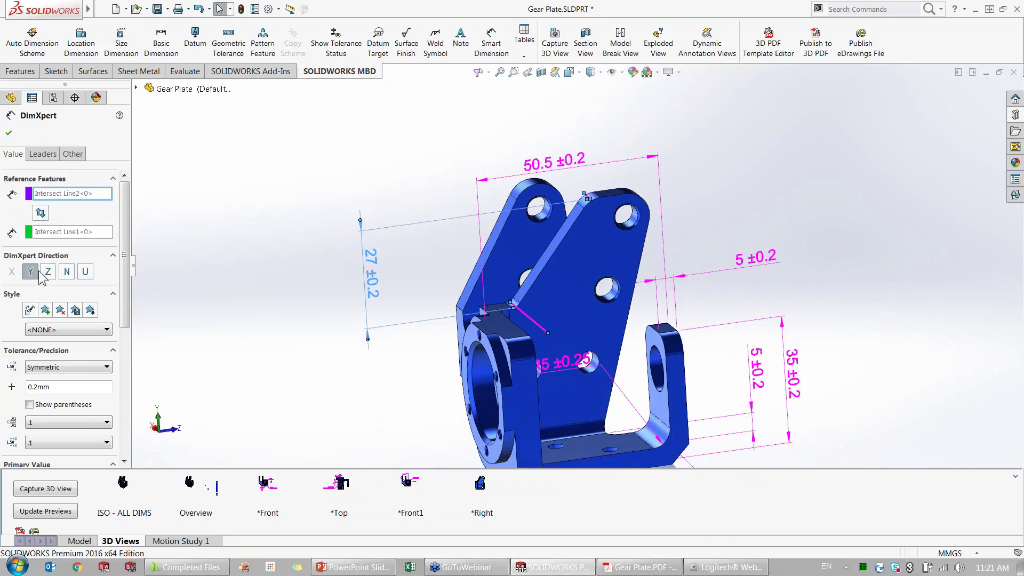
left_click(48, 272)
left_click(579, 169)
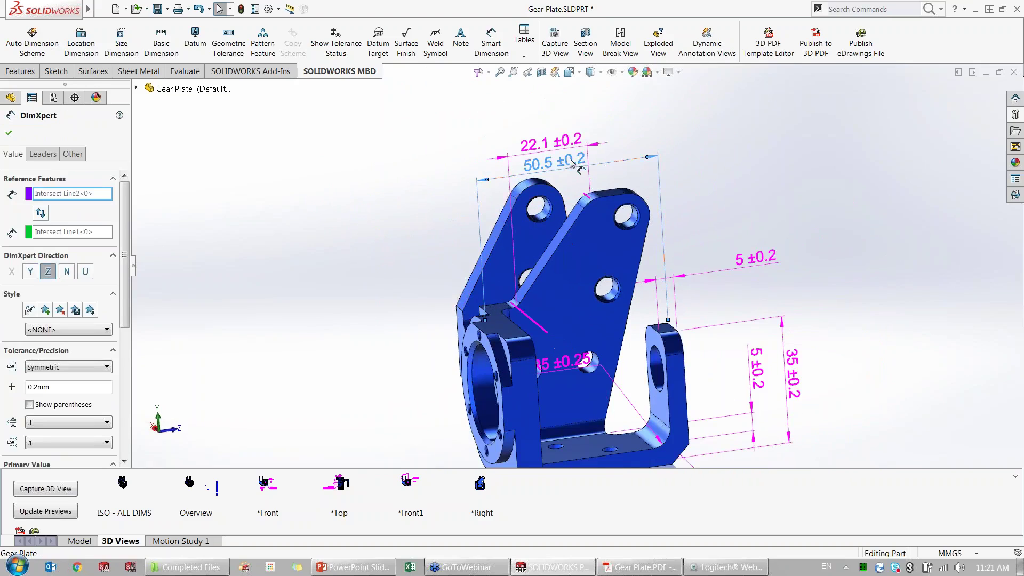
key("Escape")
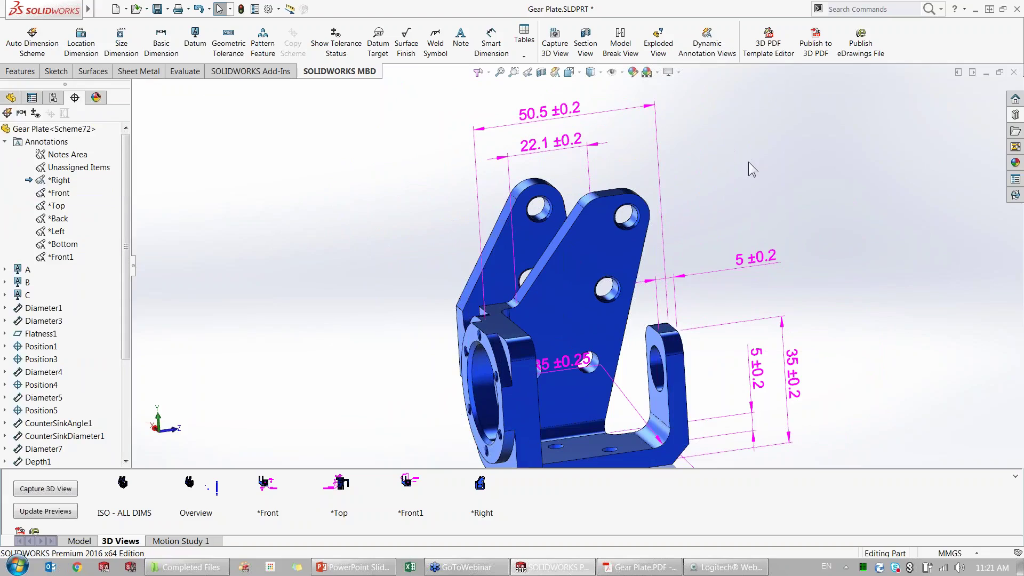
Recentre the *Right 3D view and recapture it with the 22.1, 50.5, R5 and chamfer dimensions.
double_click(481, 485)
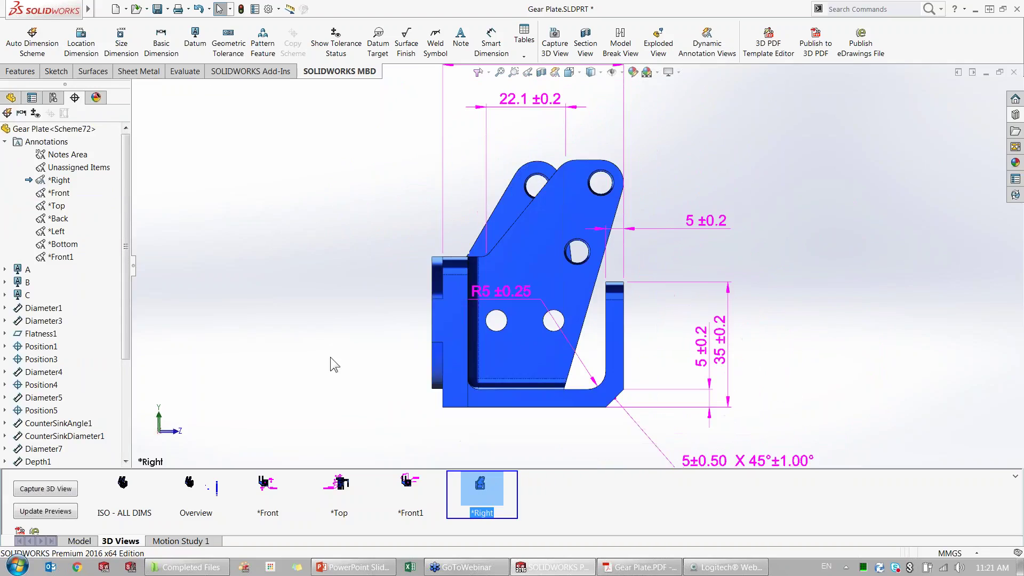
mouse_move(357, 261)
middle_mouse_down("ctrl")
mouse_move(352, 274)
mouse_move(345, 256)
middle_mouse_up("ctrl")
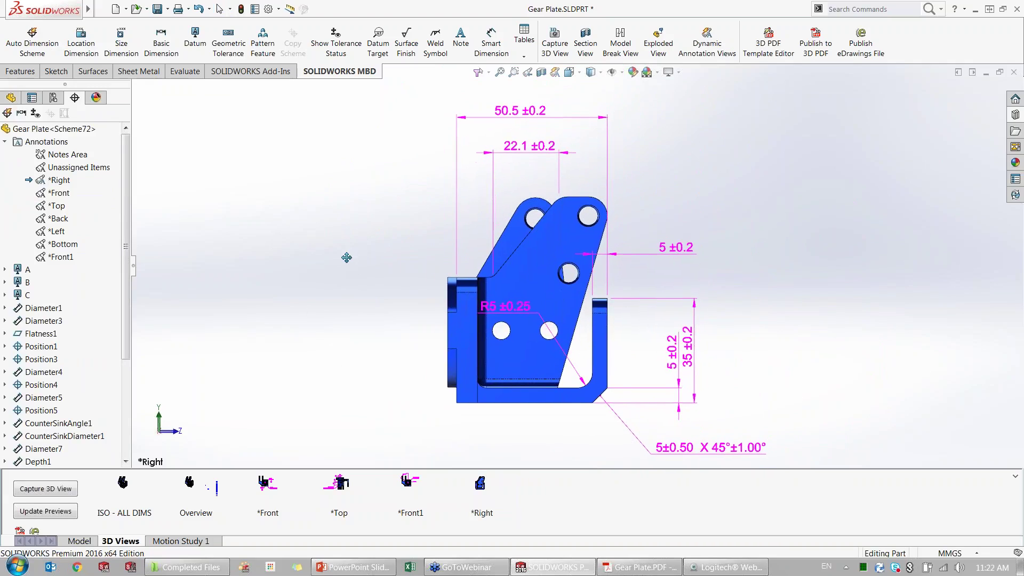
right_click(478, 487)
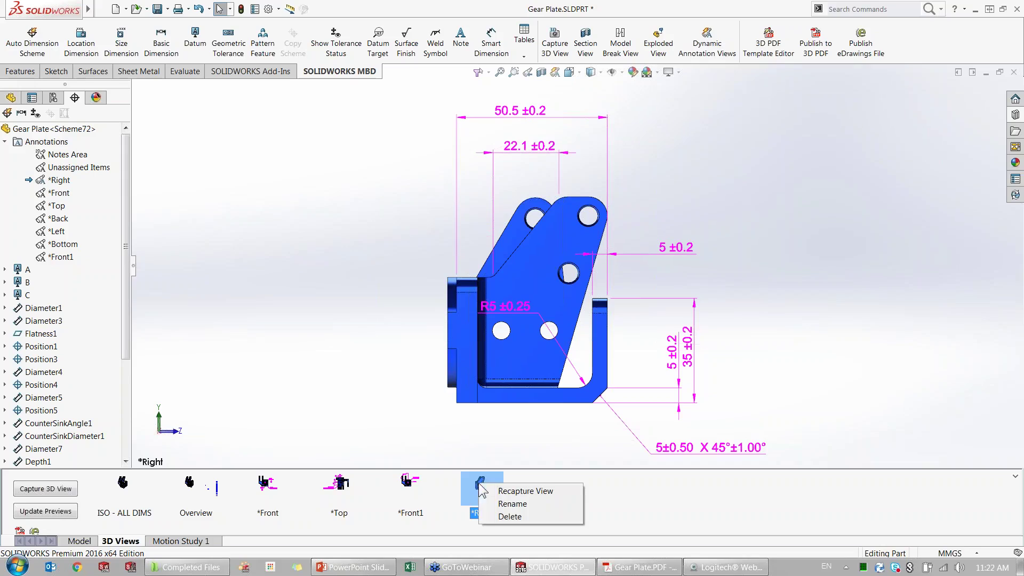
left_click(505, 491)
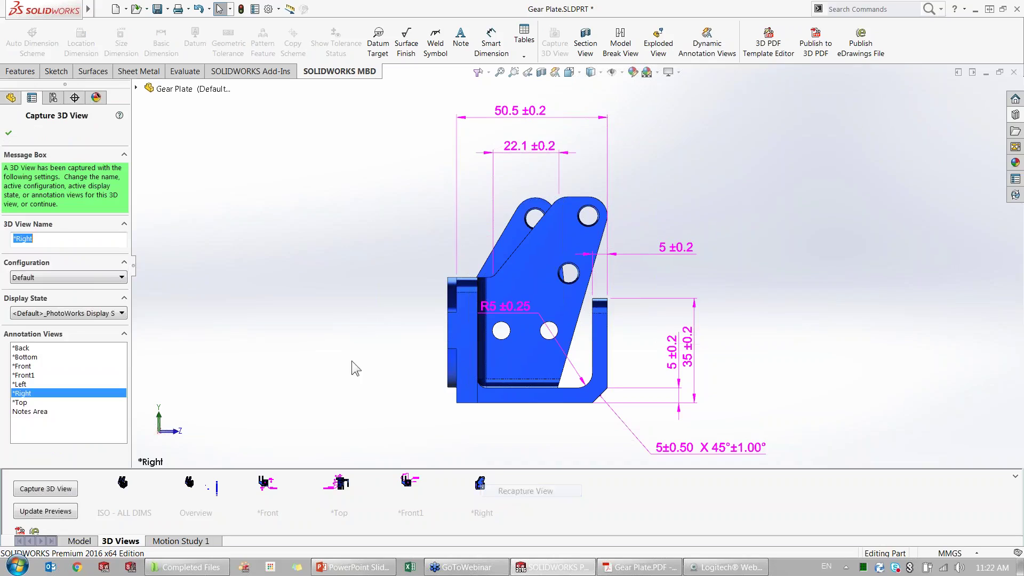
key("Return")
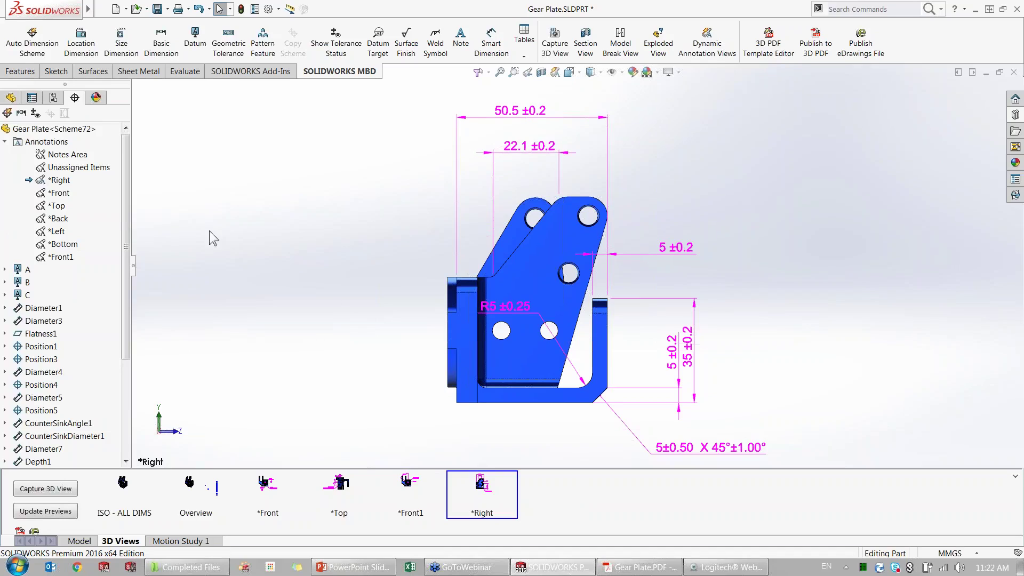
Activate the *Left annotation view and capture it as a new *Left 3D view.
right_click(52, 234)
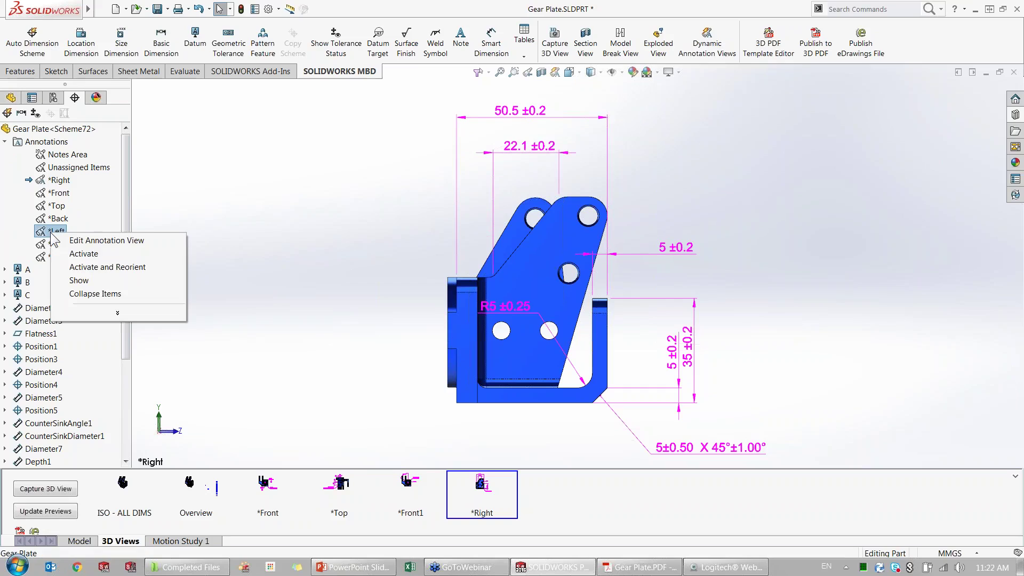
left_click(107, 267)
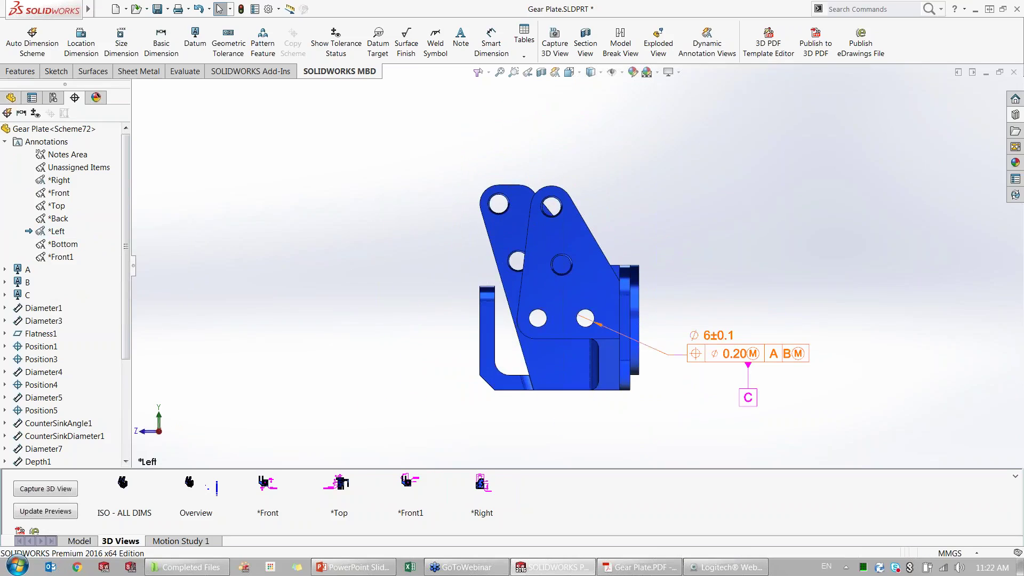
left_click(603, 331)
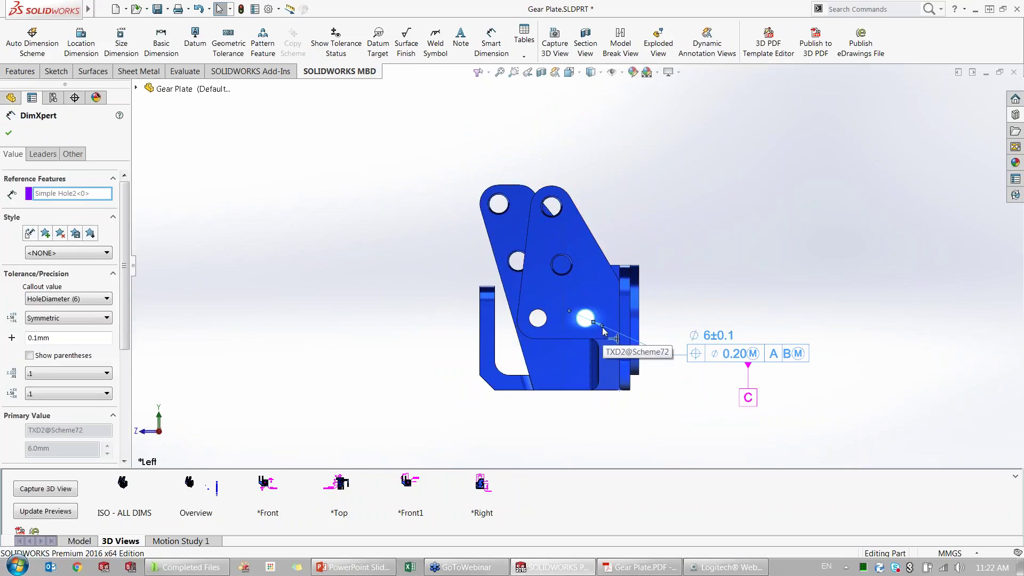
left_click(379, 289)
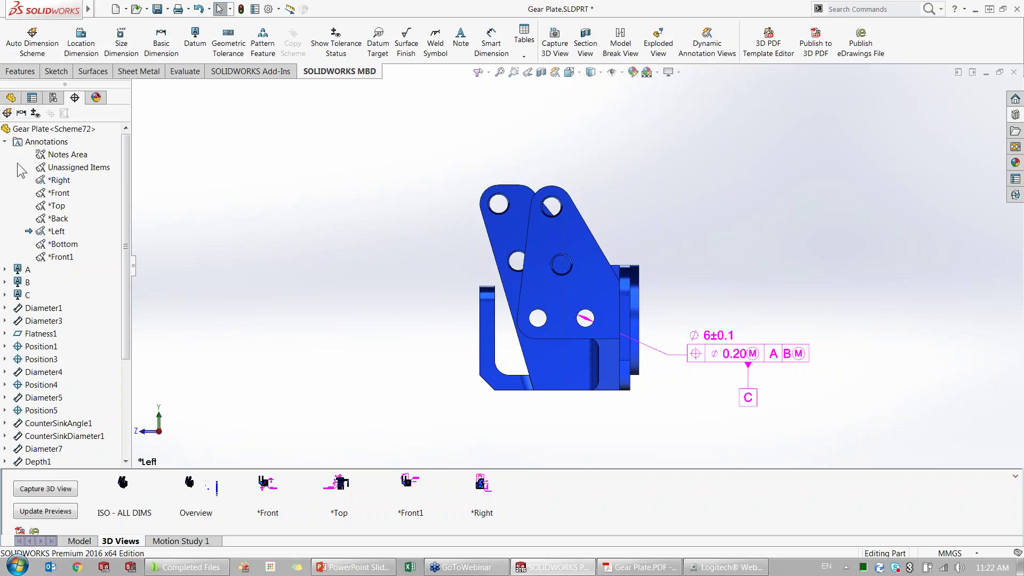
left_click(52, 488)
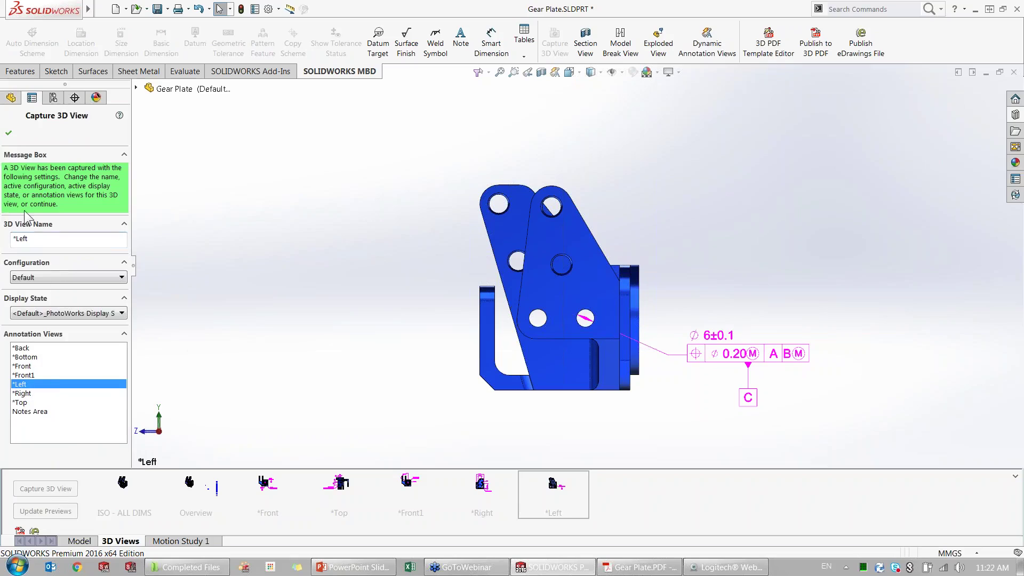
left_click(9, 132)
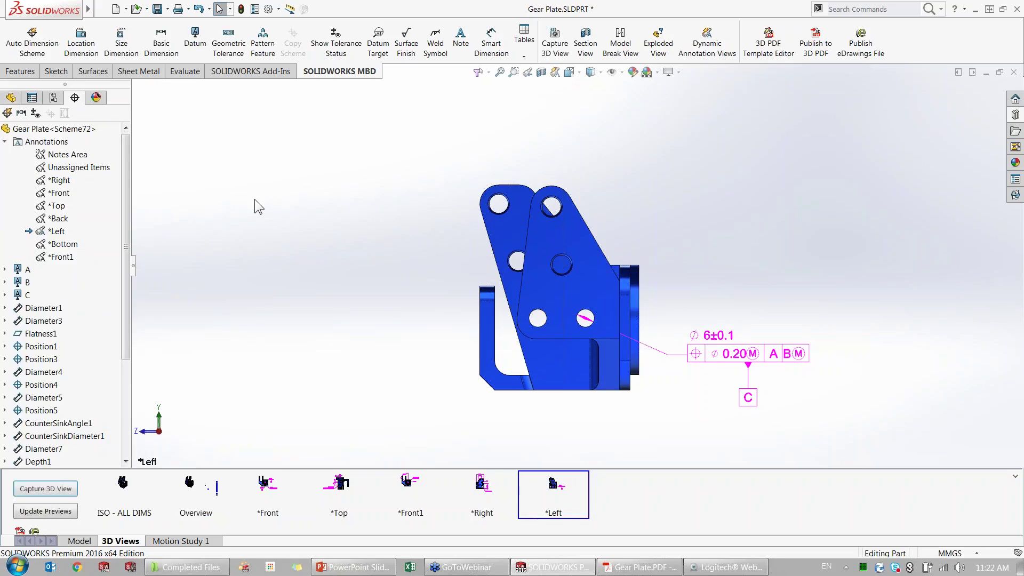
Show the part's feature dimensions from the Annotations folder and reframe the model.
right_click(80, 169)
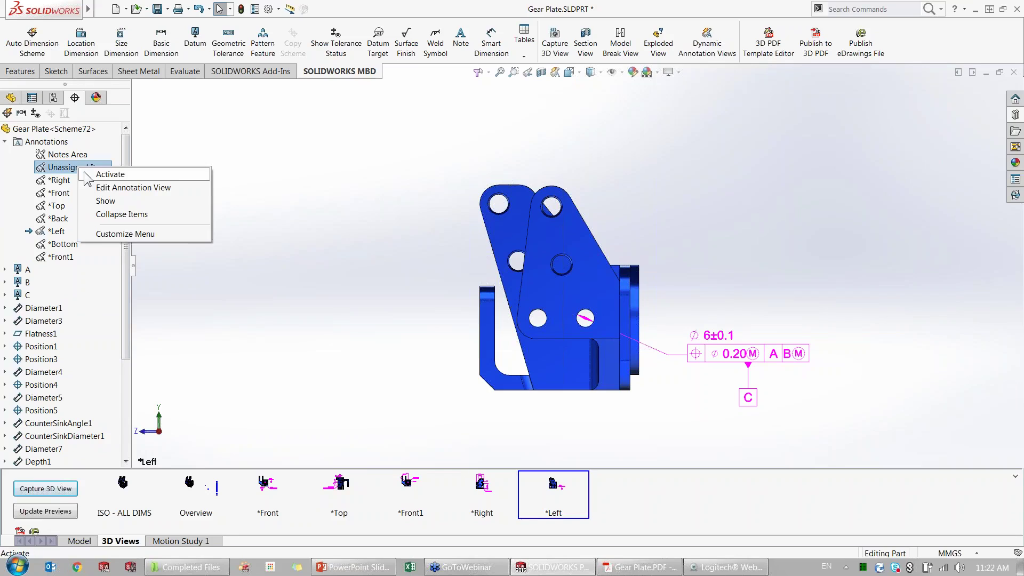
left_click(47, 143)
right_click(47, 142)
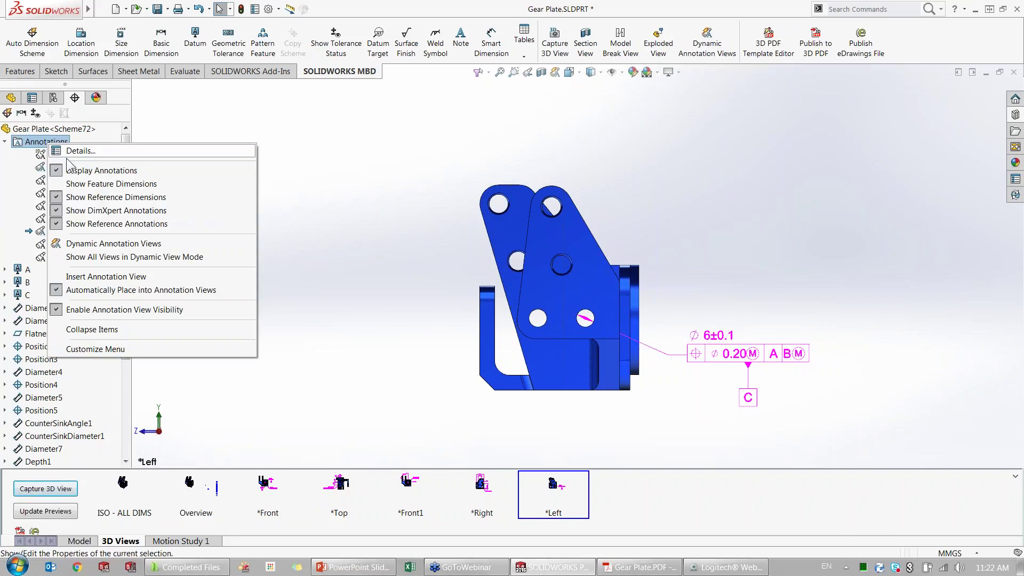
left_click(80, 181)
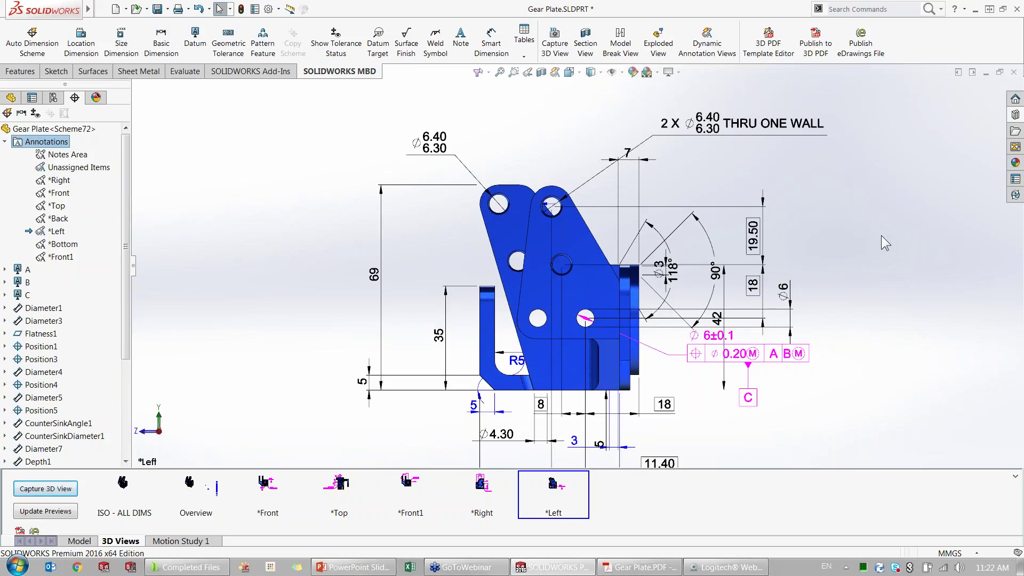
scroll(880, 235, "up", 1)
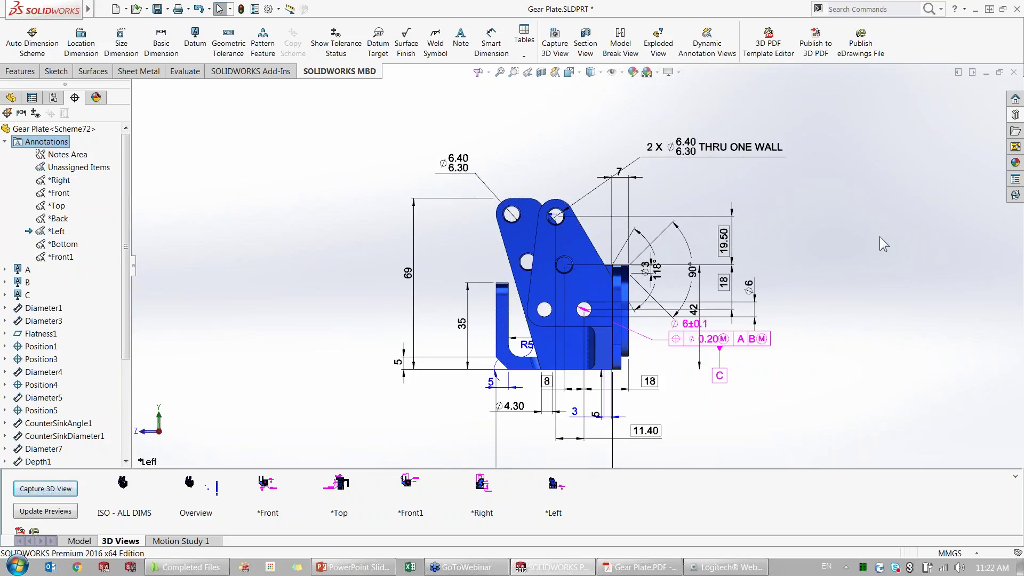
middle_click_drag(858, 242, 834, 196, "ctrl")
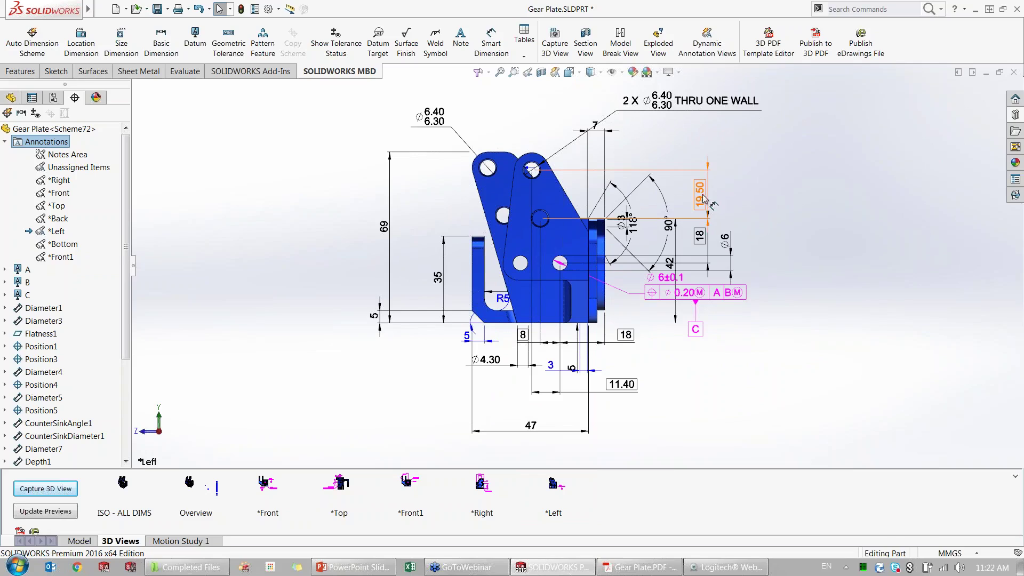
Assign the 18, 11.40 and 8 bottom dimensions to the *Left annotation view.
left_click(703, 237)
left_click(626, 334, "ctrl")
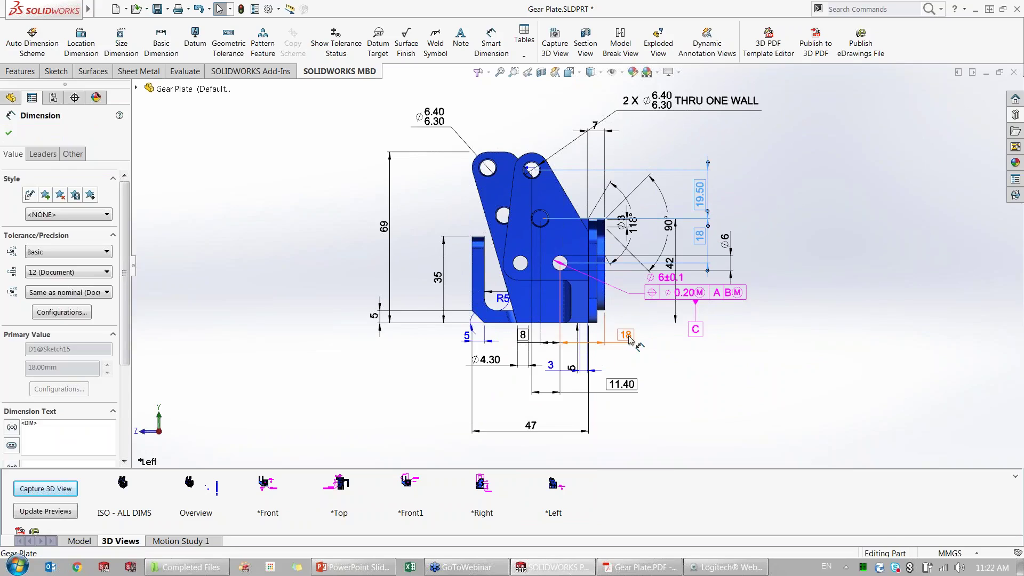
left_click(622, 384, "ctrl")
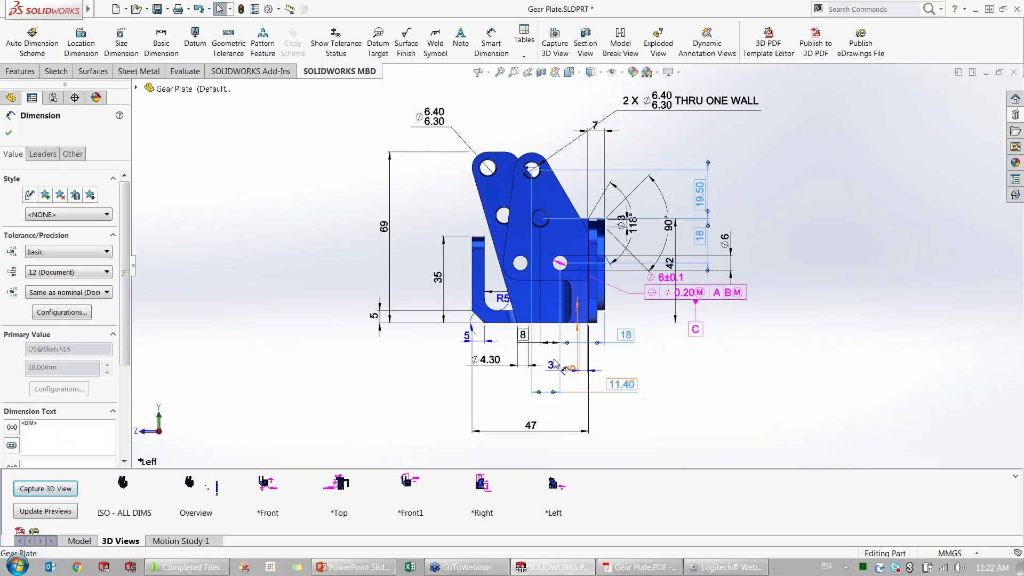
left_click(525, 342, "ctrl")
right_click(526, 344)
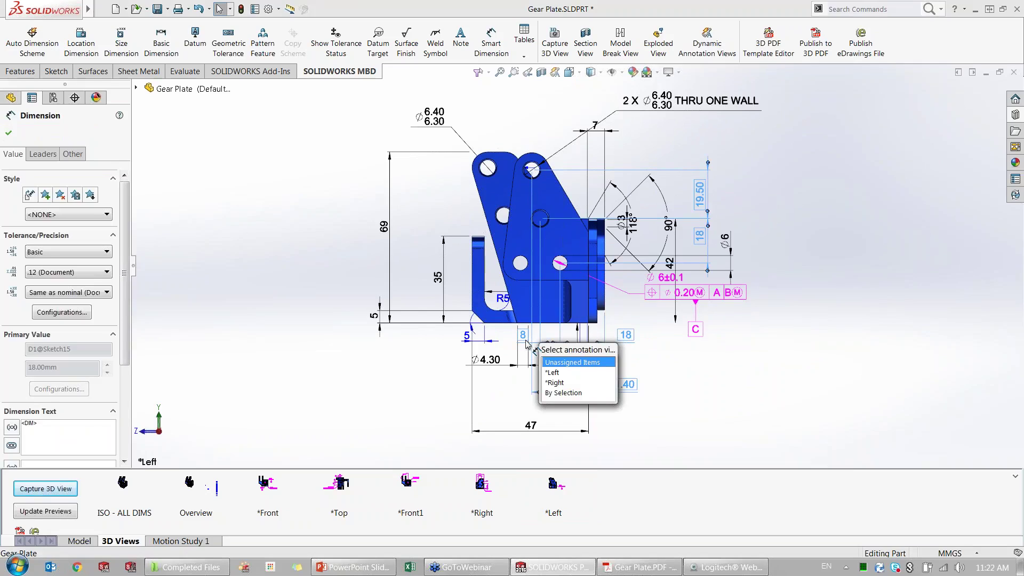
left_click(552, 372)
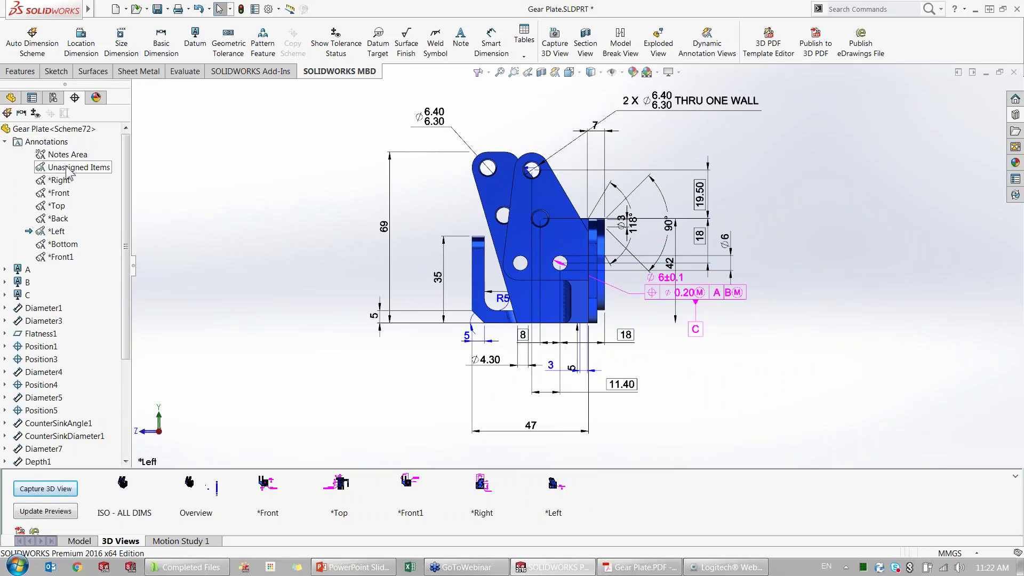
right_click(68, 168)
Hide the remaining unassigned dimensions, zoom in, and recapture the *Left 3D view.
left_click(93, 198)
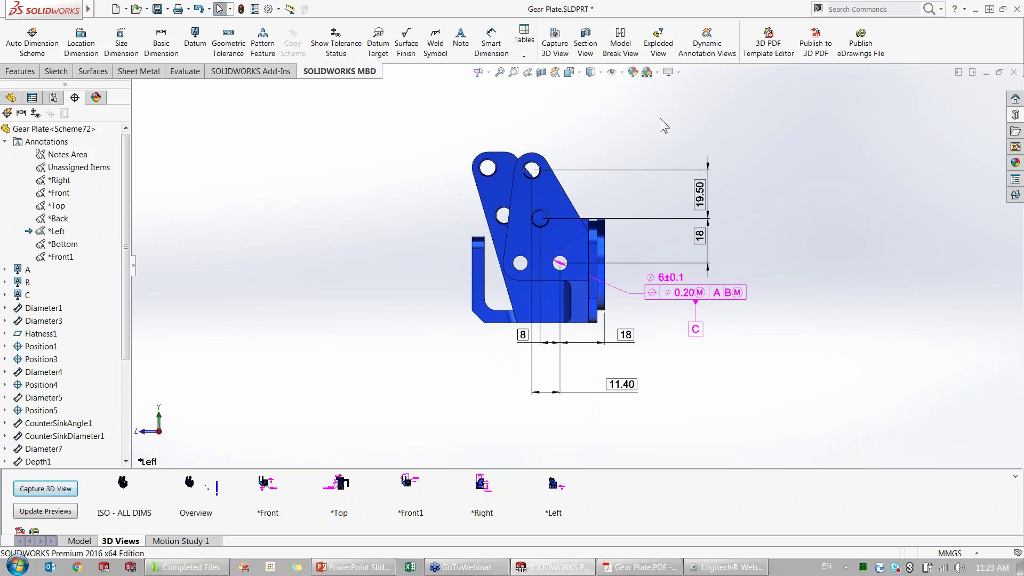
scroll(734, 221, "down", 1)
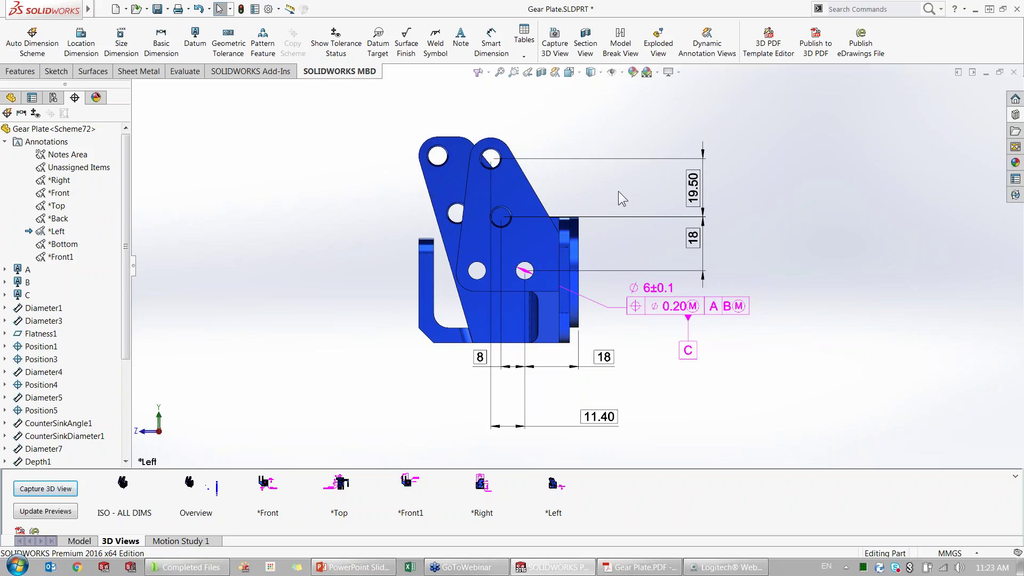
right_click(558, 486)
left_click(586, 492)
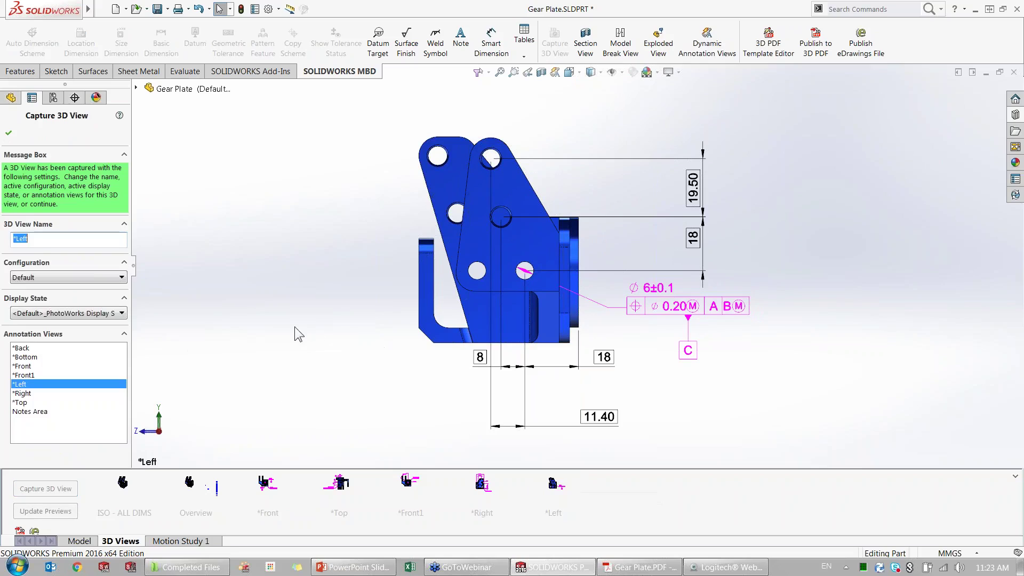
key("Return")
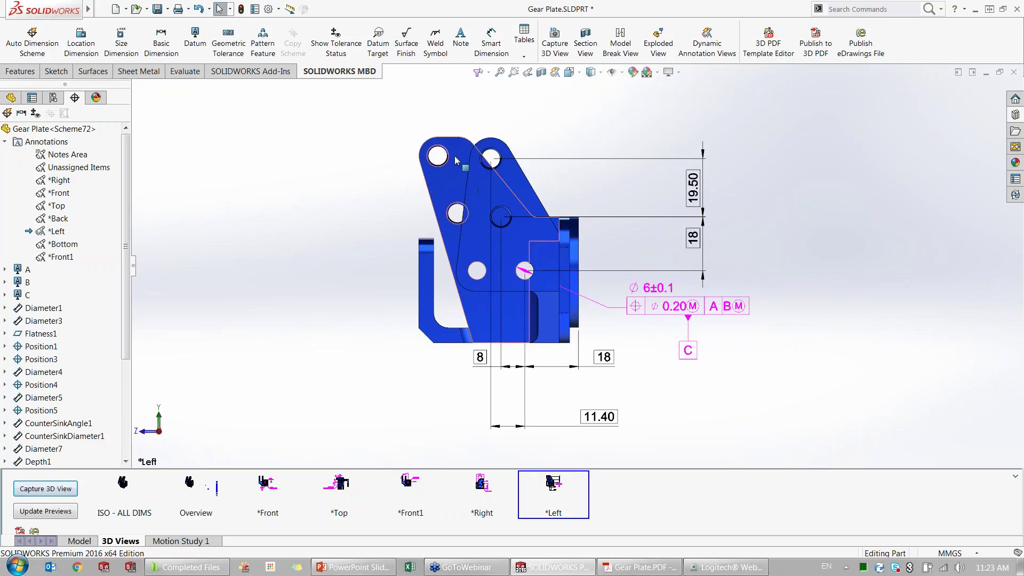
left_click(462, 189)
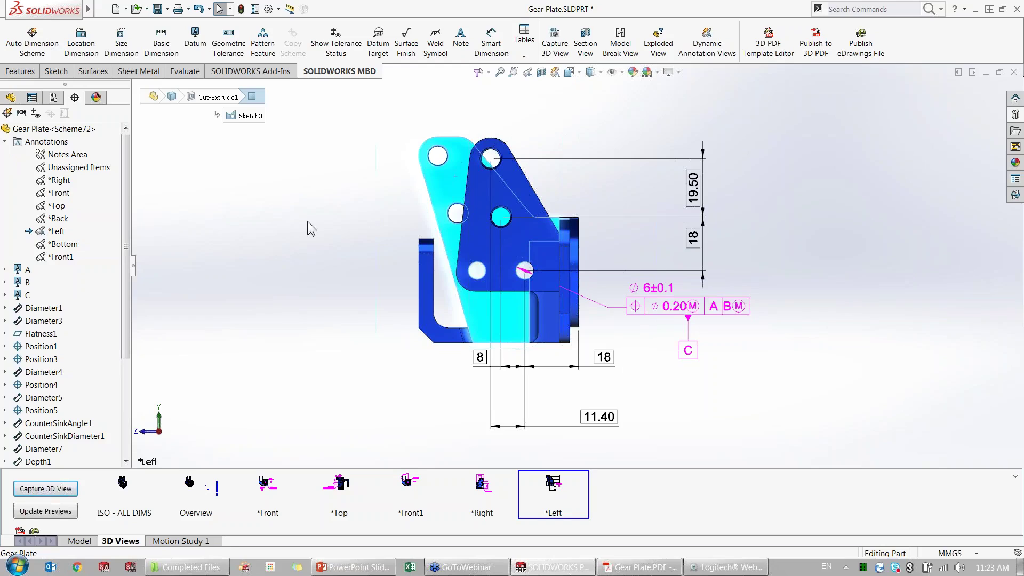
left_click(270, 265)
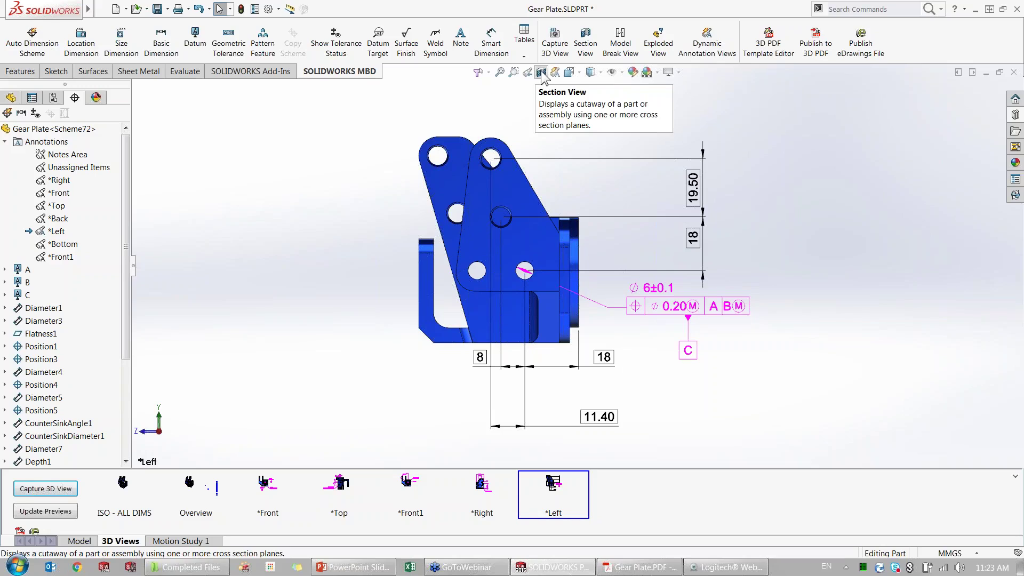
Section the part along the Right plane and insert a *Left1 annotation view oriented Left.
left_click(541, 73)
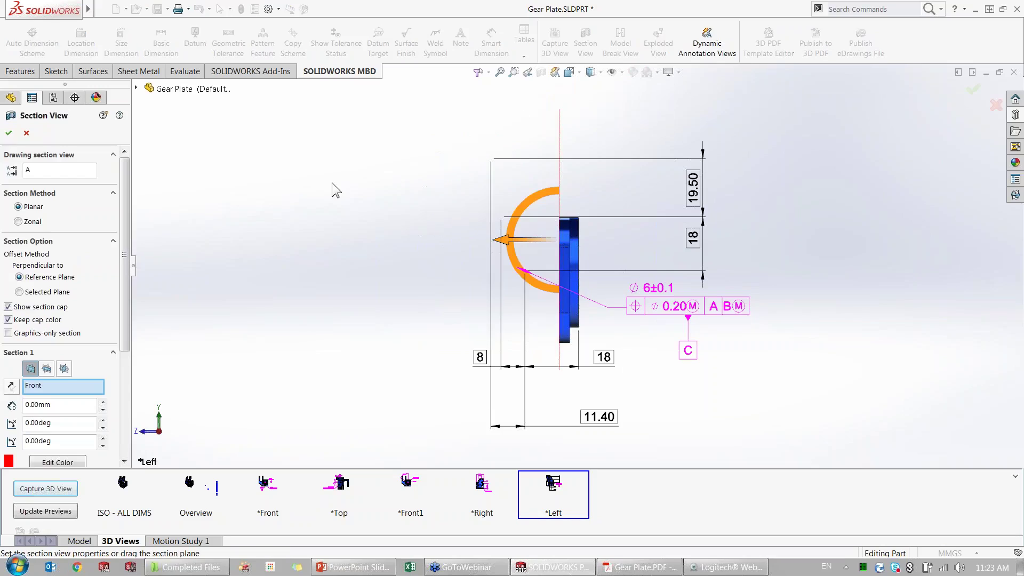
left_click(64, 368)
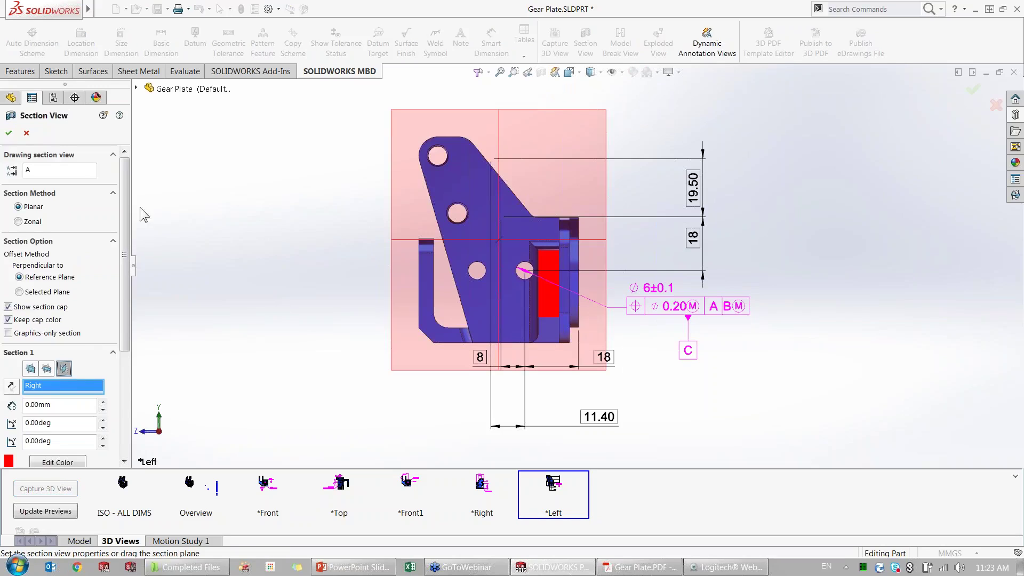
left_click(8, 133)
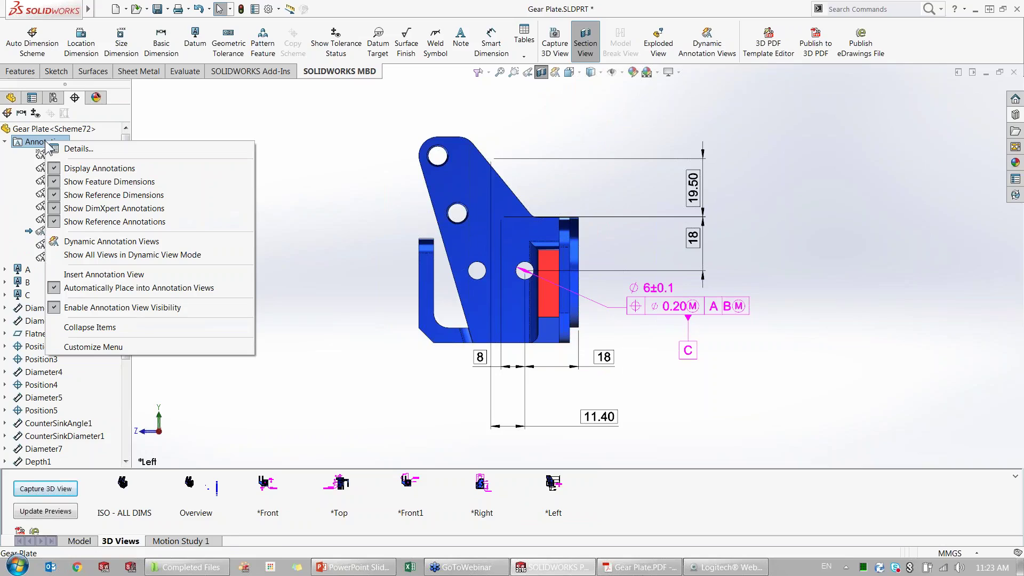
left_click(118, 275)
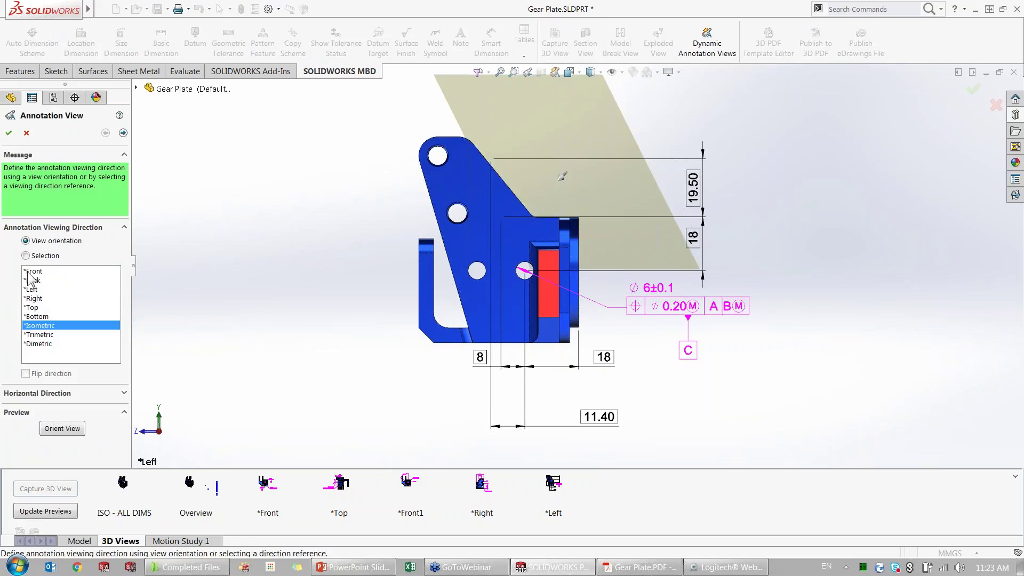
left_click(36, 290)
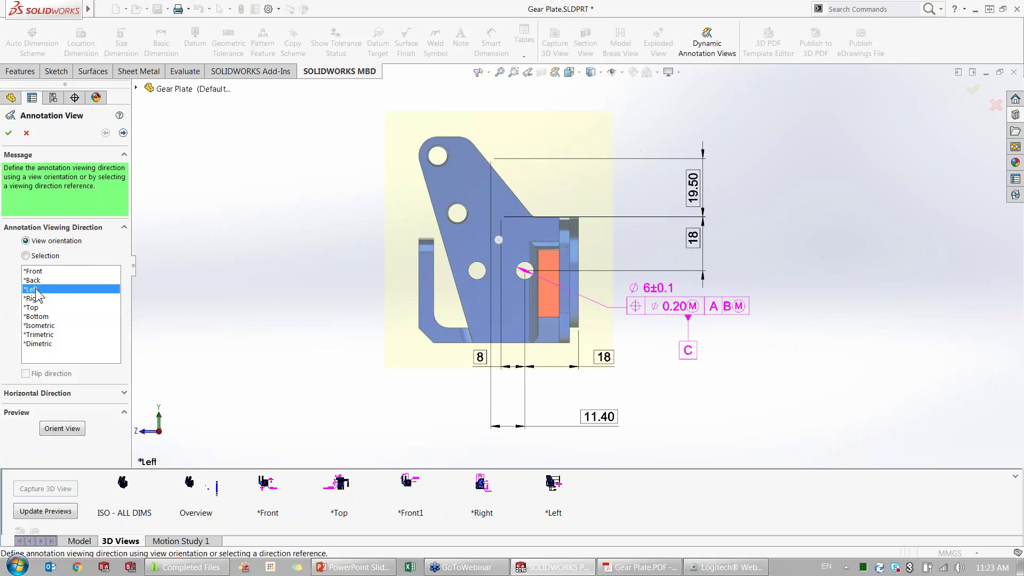
left_click(8, 133)
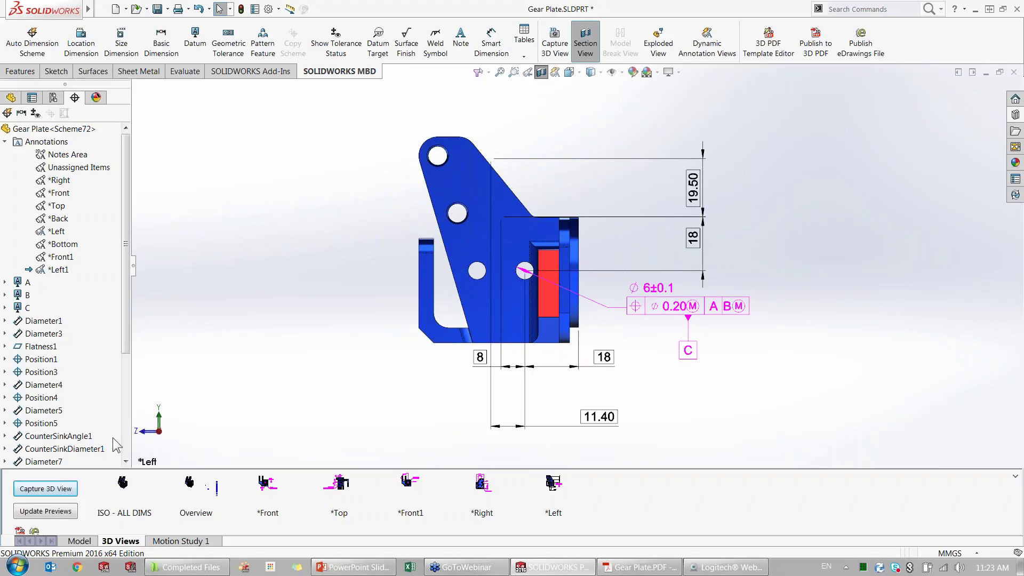
Capture a 3D view named 'section' without the *Left annotations, then compare it with *Left.
left_click(46, 489)
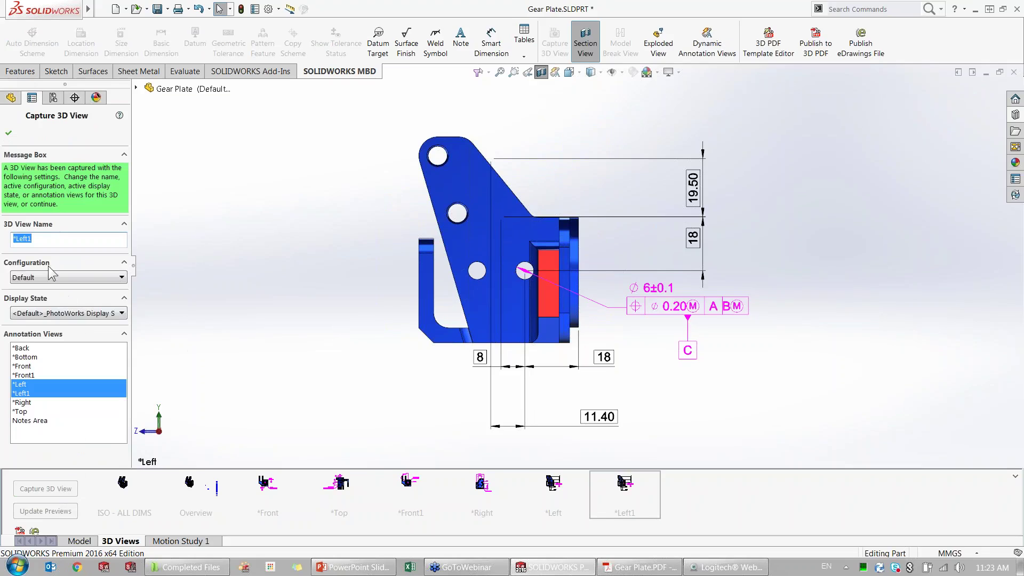
type("section")
left_click(24, 384, "ctrl")
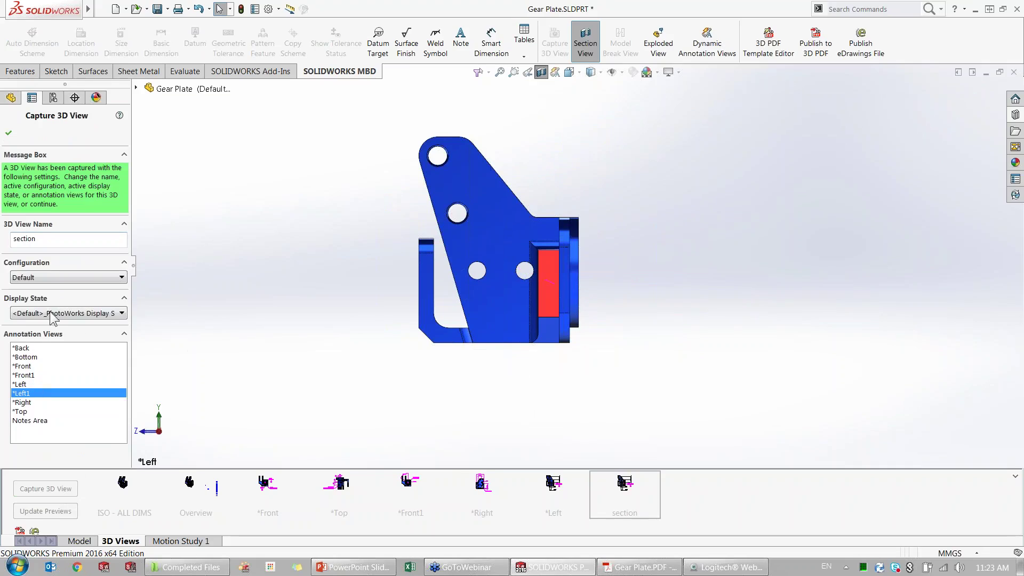
left_click(10, 133)
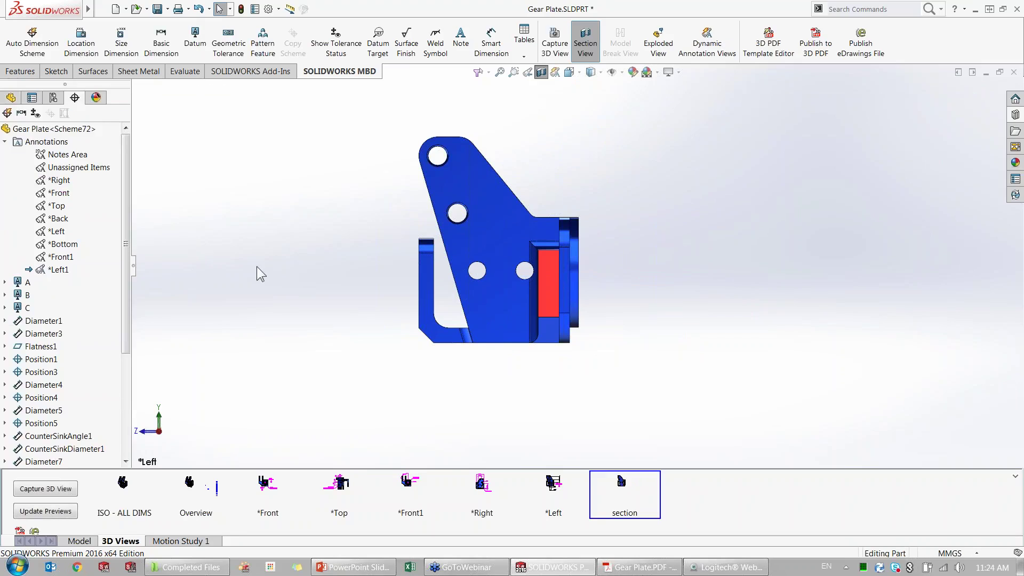
double_click(553, 483)
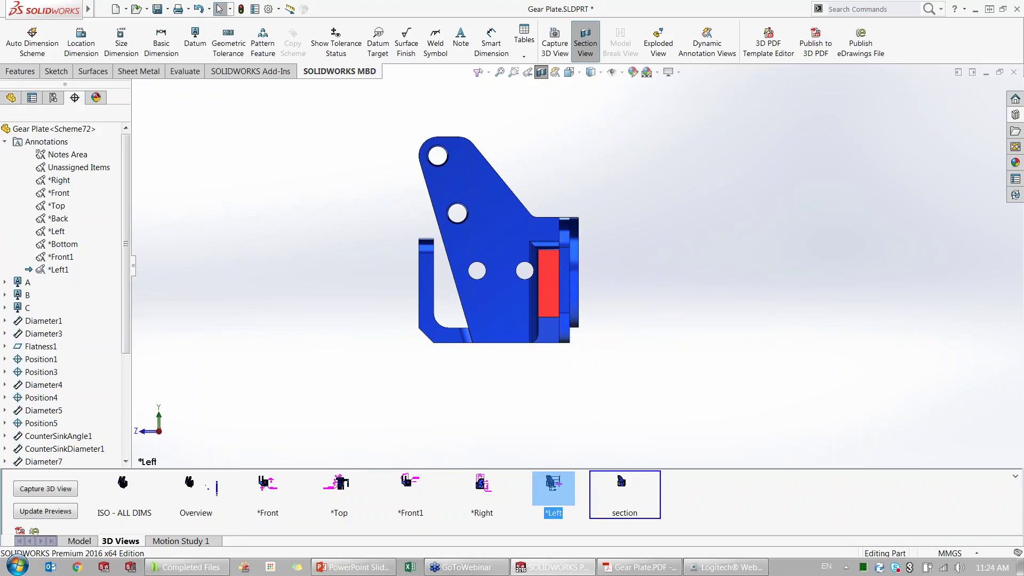
double_click(622, 483)
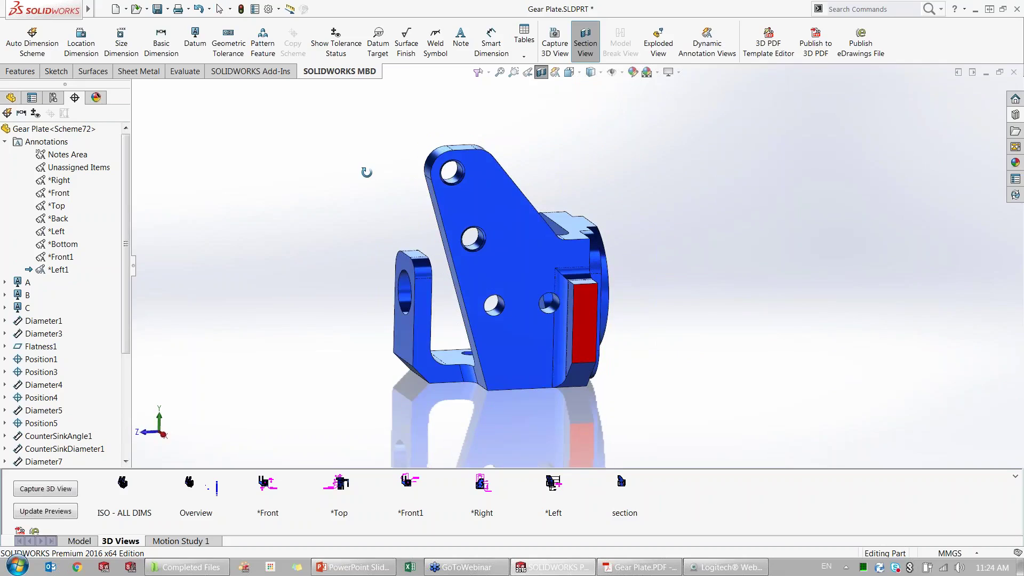
left_click(452, 174)
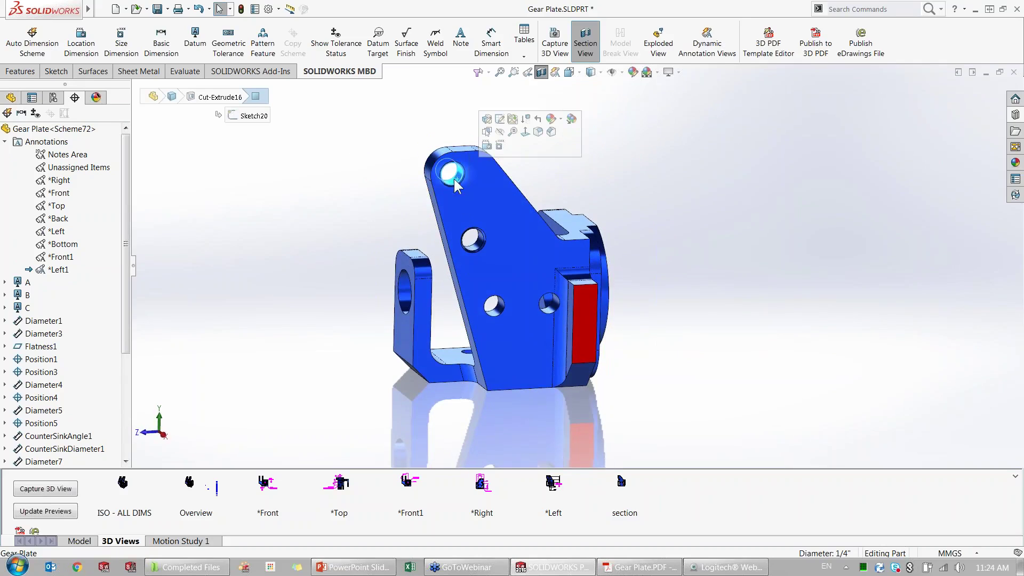
Add a 2 x Ø6.4 ±0.1 size dimension to the two upper holes.
left_click(499, 146)
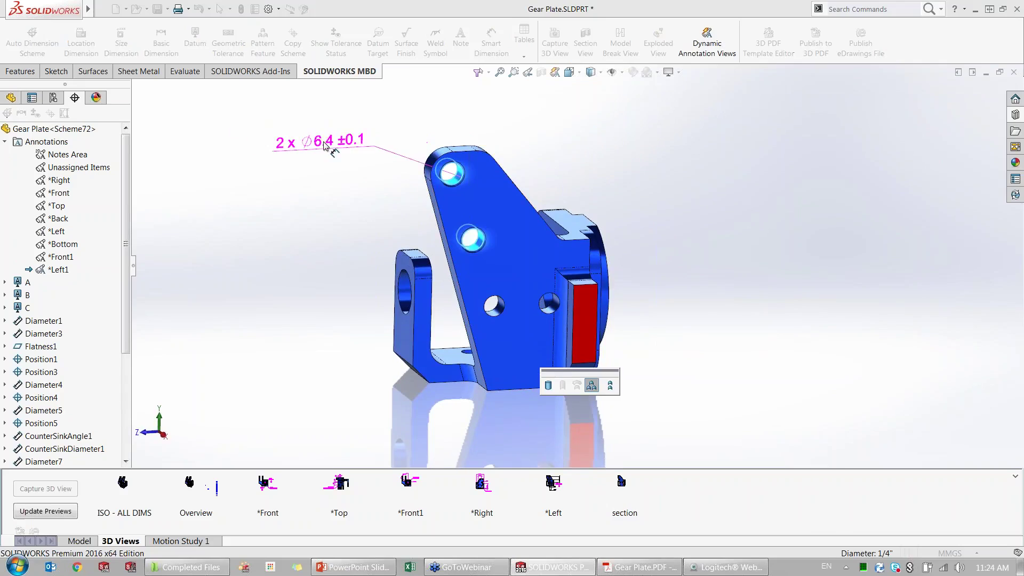
left_click(327, 145)
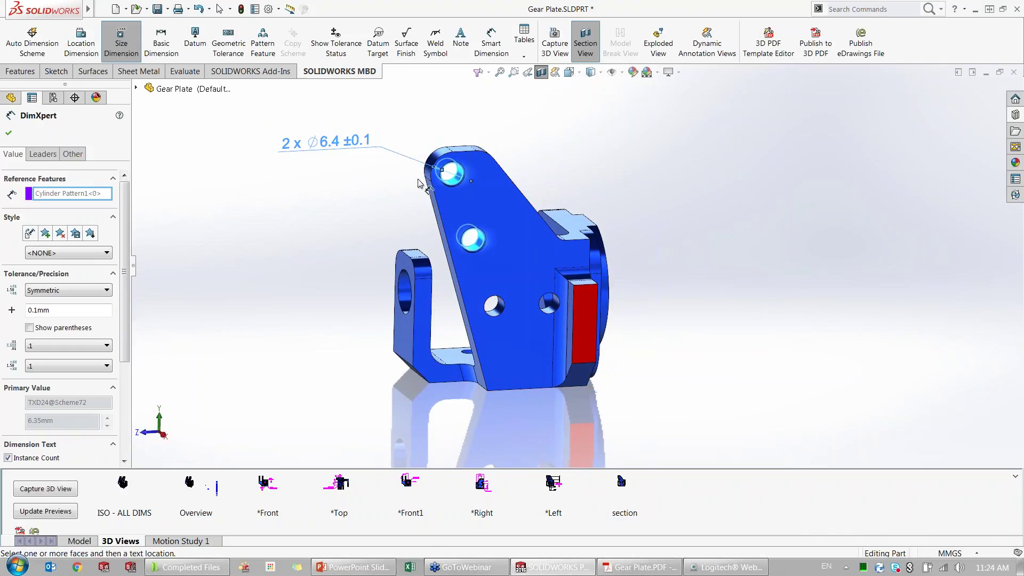
scroll(392, 154, "down", 1)
scroll(392, 154, "down", 1)
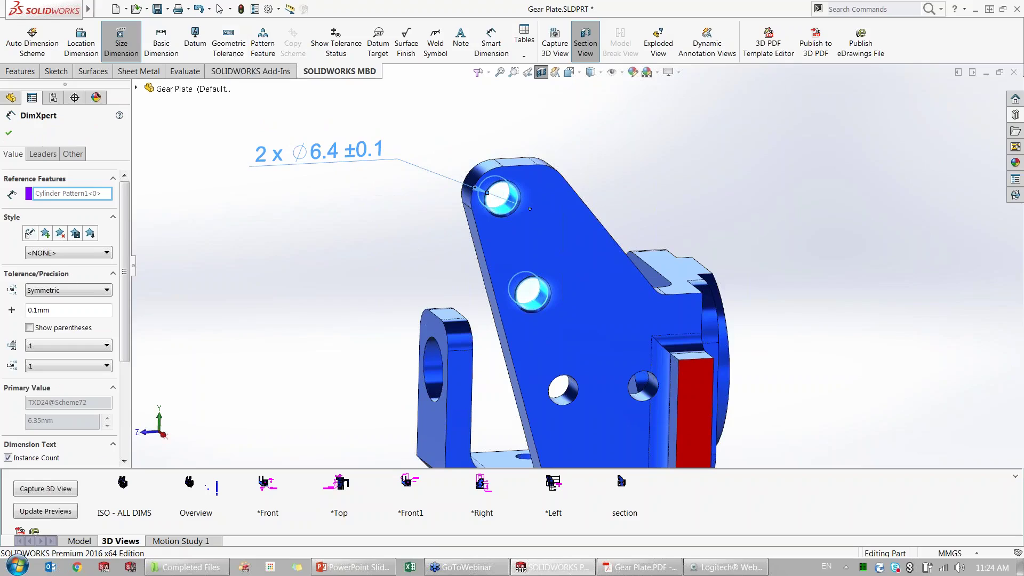
Enable Create basic dimensions in DimXpert Geometric Tolerance document properties.
left_click(268, 9)
left_click(119, 82)
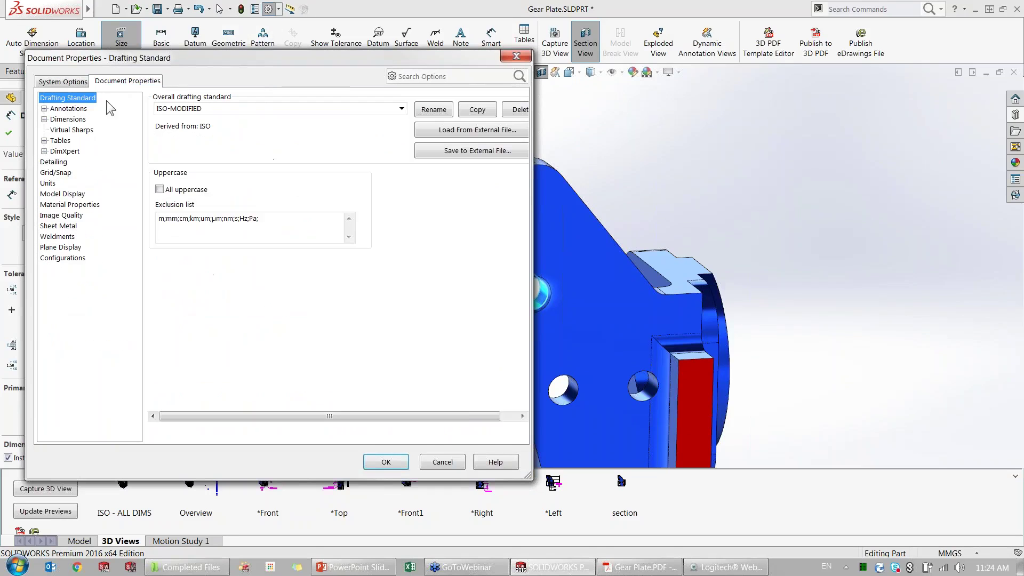
left_click(61, 151)
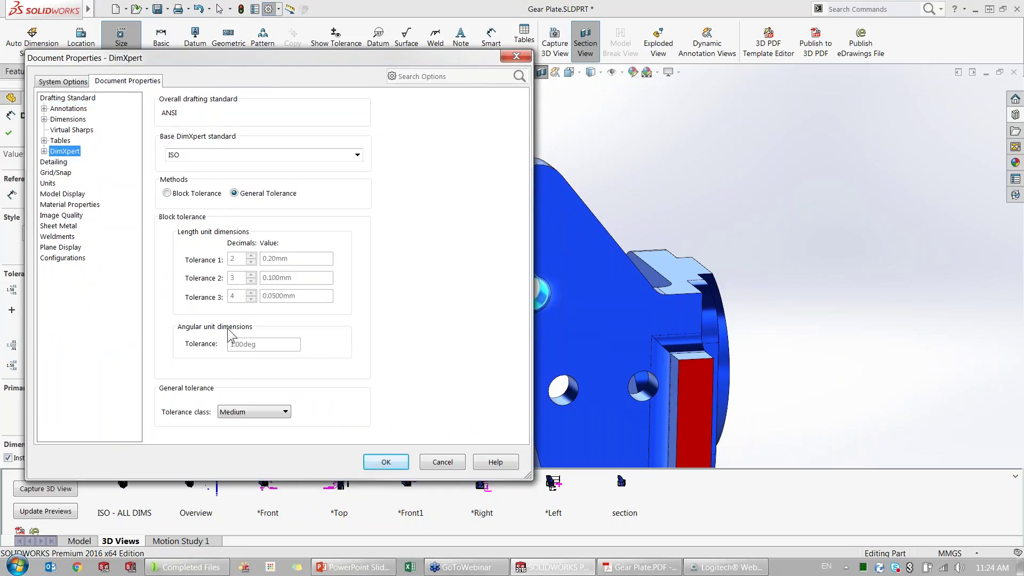
left_click(44, 152)
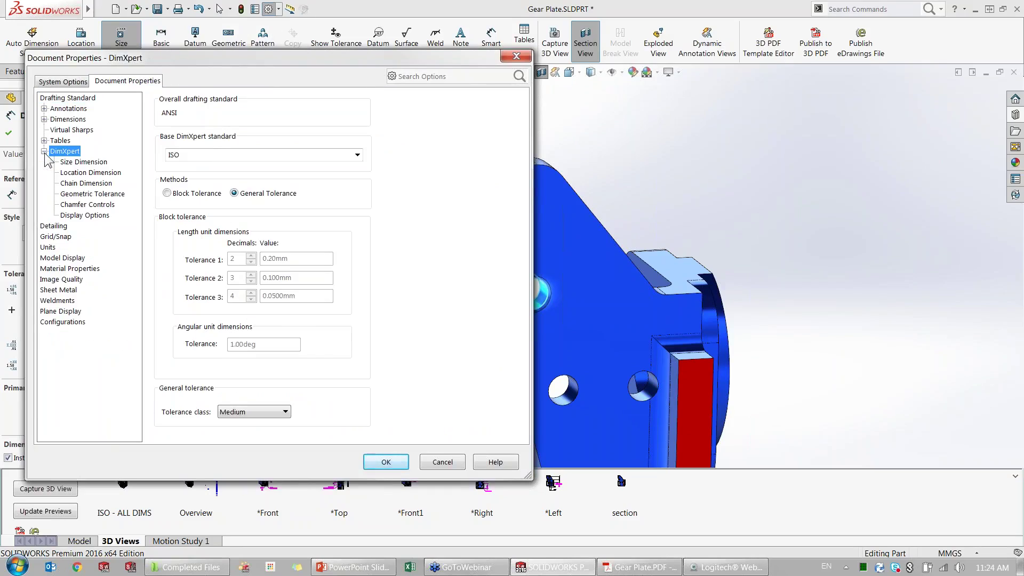
left_click(75, 162)
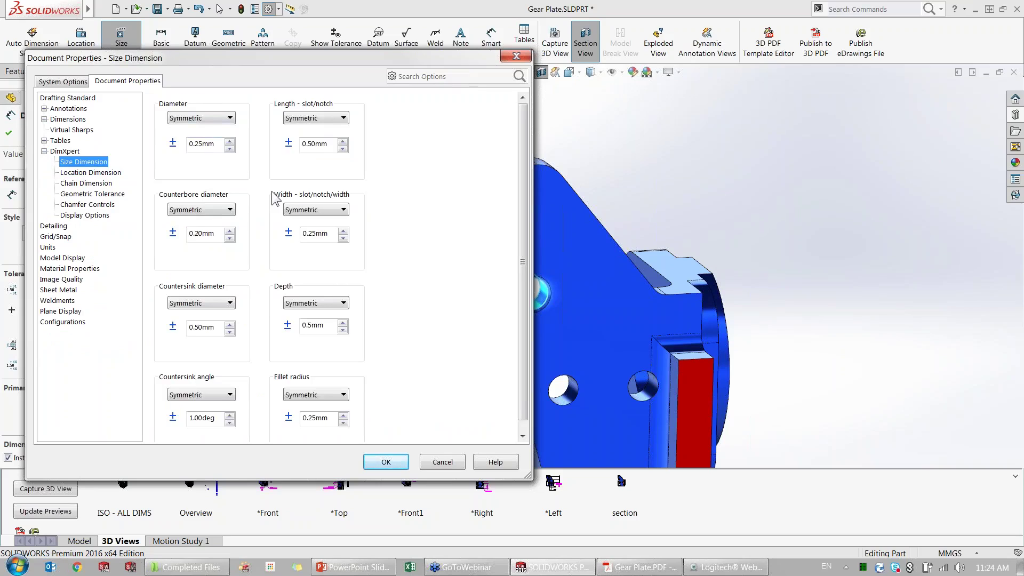
left_click(80, 173)
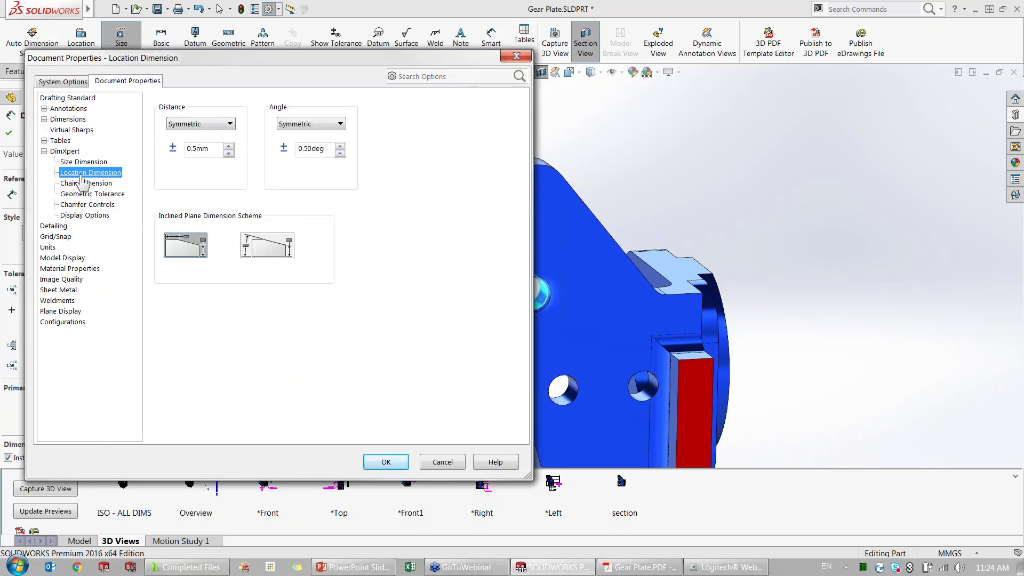
left_click(82, 184)
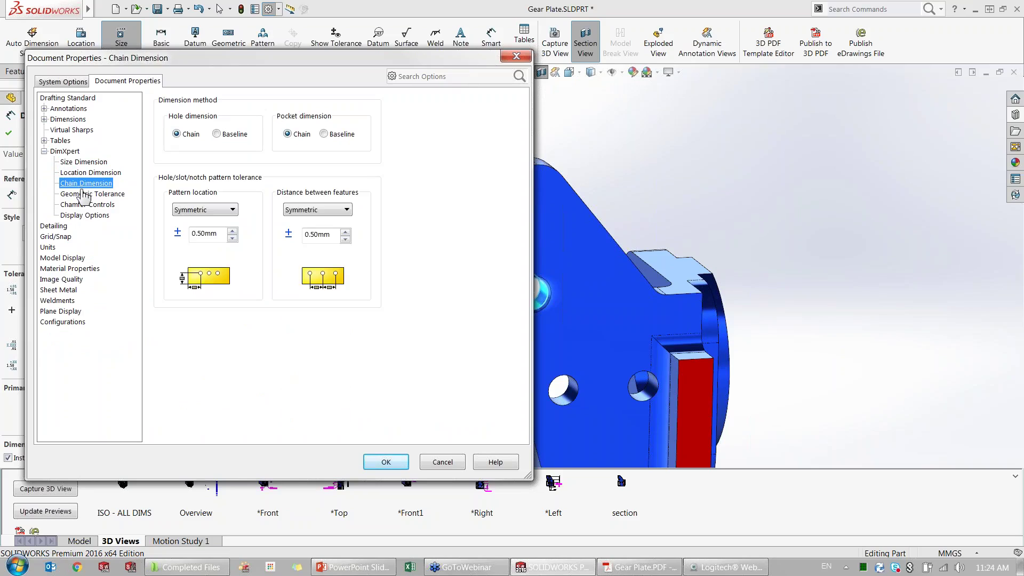
left_click(82, 195)
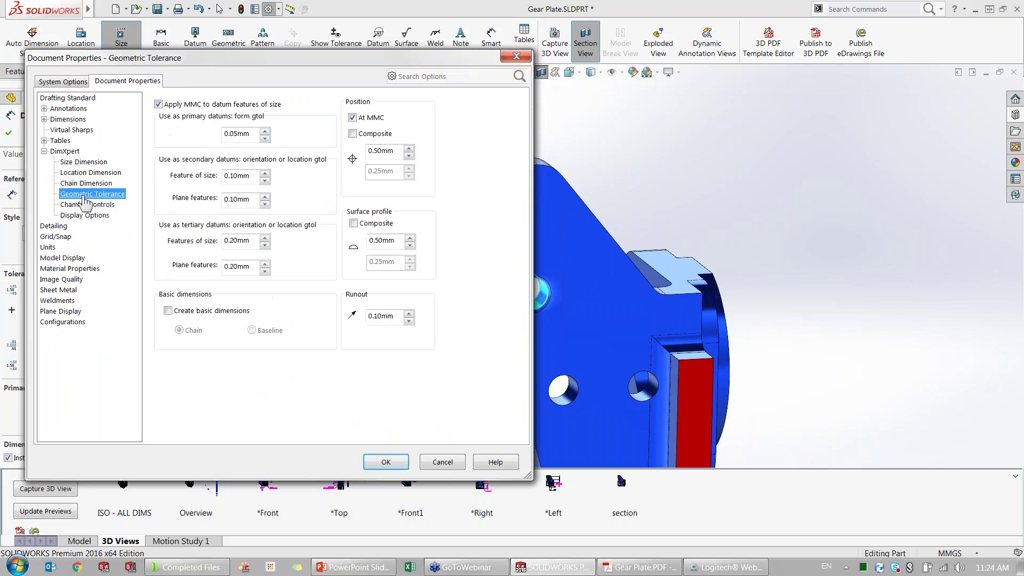
left_click(170, 311)
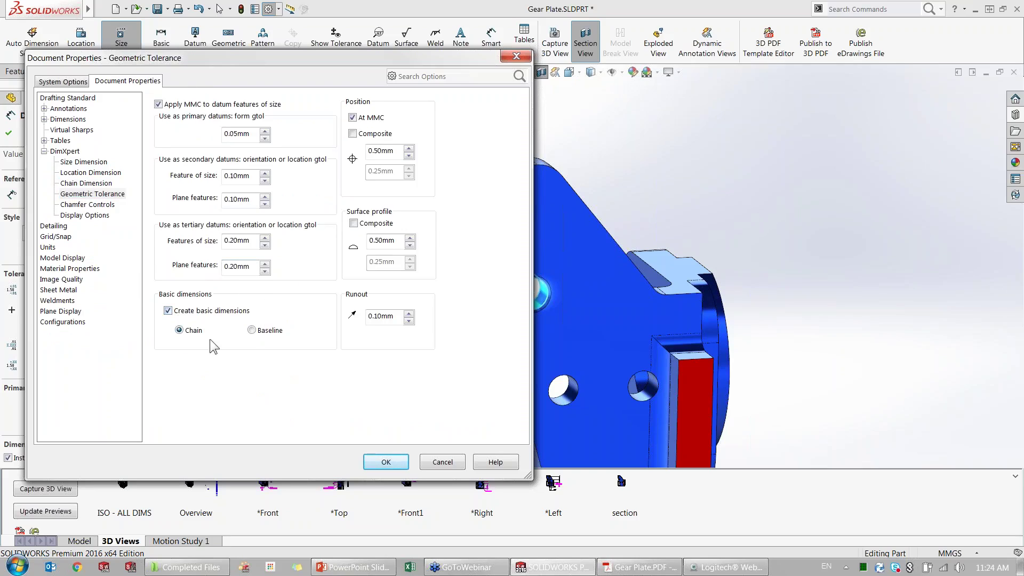
left_click(386, 461)
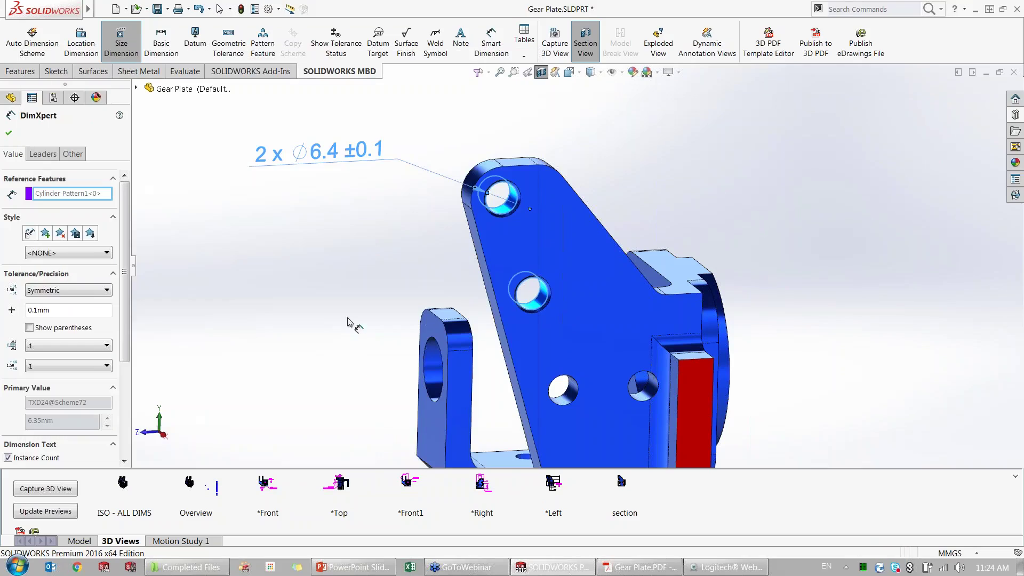
Start a geometric tolerance frame with the Position symbol, diameter and MMC modifiers.
left_click(229, 43)
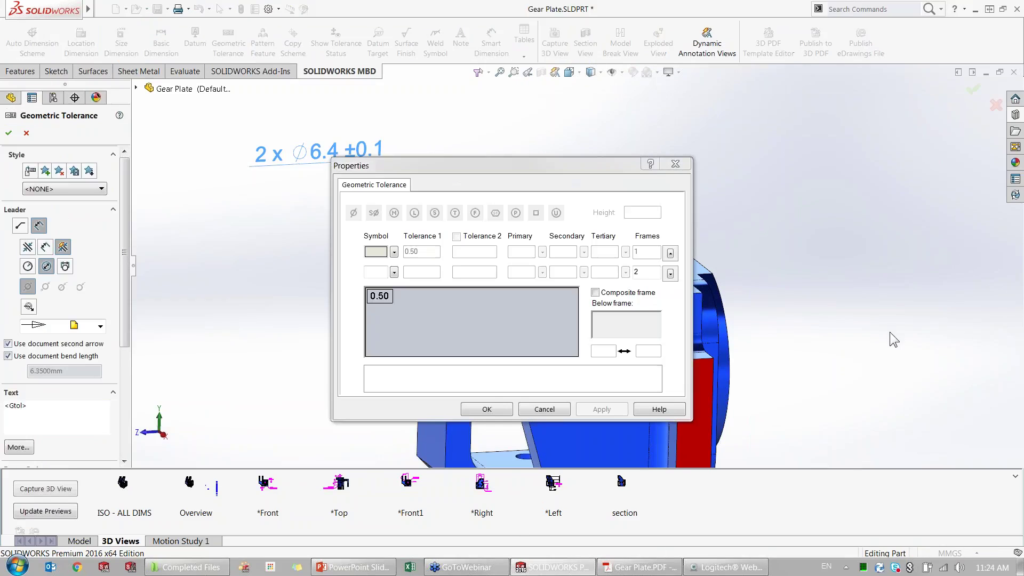
left_click(395, 253)
left_click(435, 293)
left_click(353, 212)
left_click(394, 213)
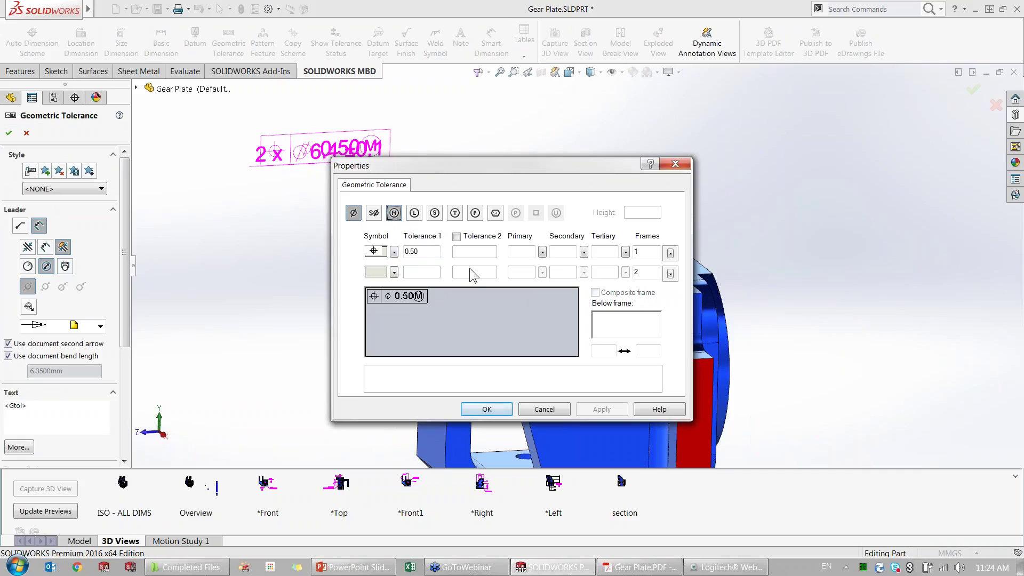
Reference datums A, B and C and set the tolerance to 0.20, then accept.
left_click(520, 252)
type("a")
key("BackSpace")
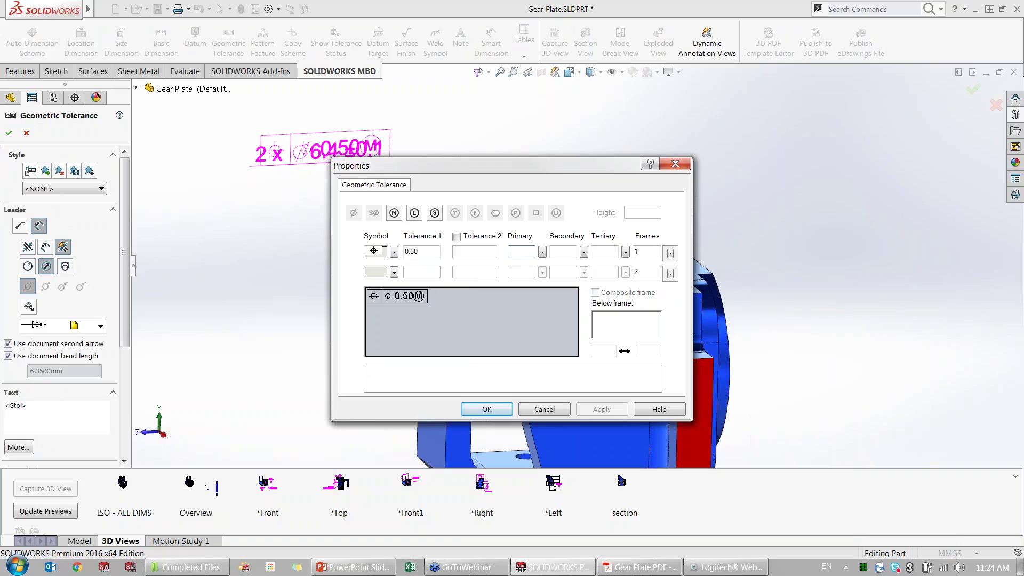
type("B")
key("Tab")
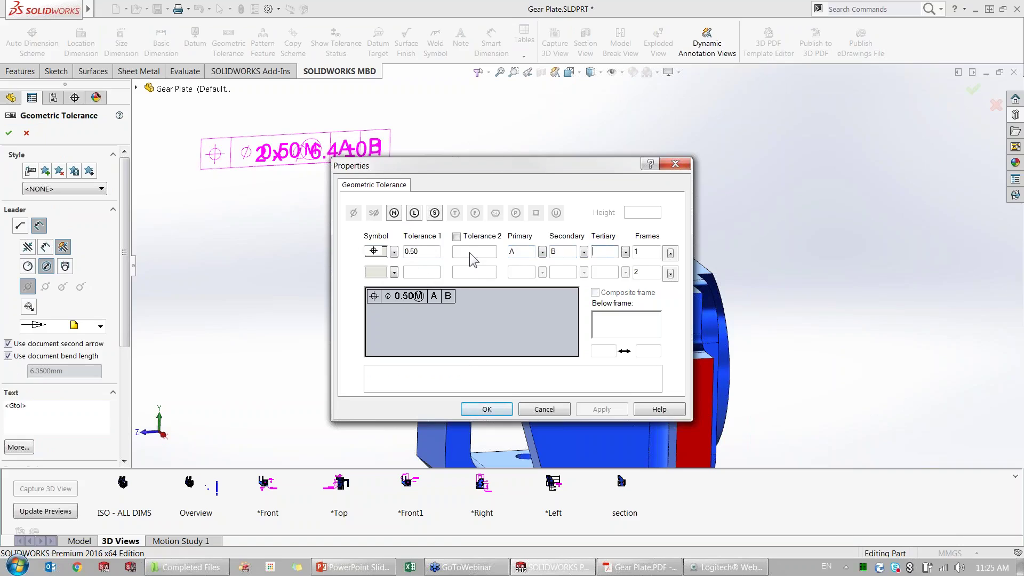
type("D")
double_click(604, 251)
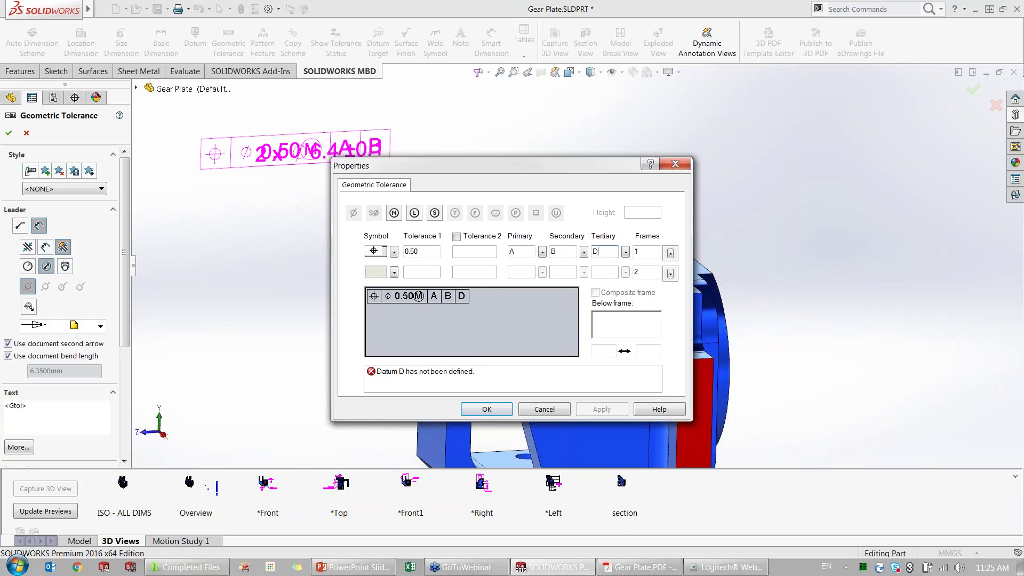
type("C")
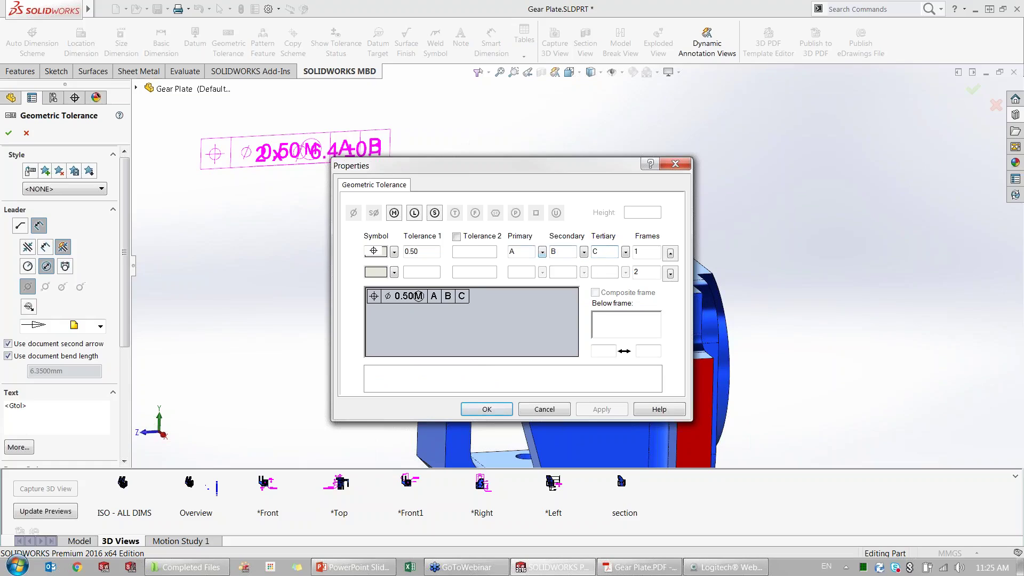
left_click(409, 251)
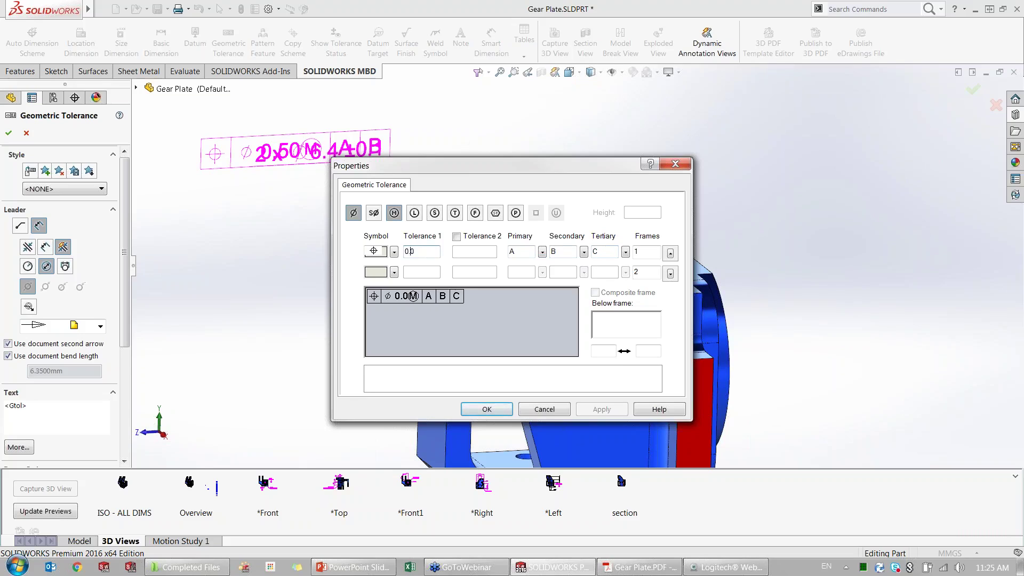
type("2")
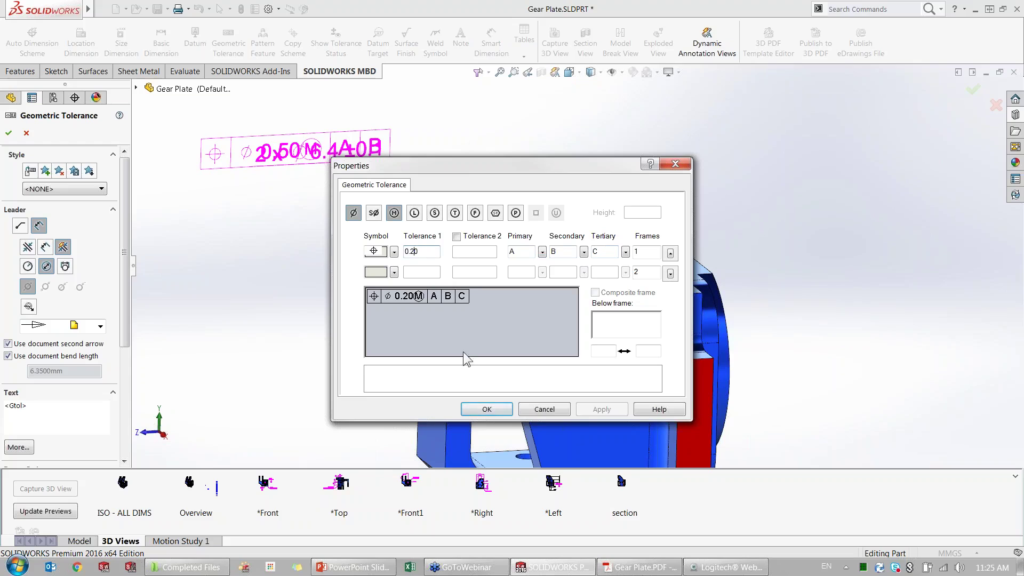
left_click(486, 409)
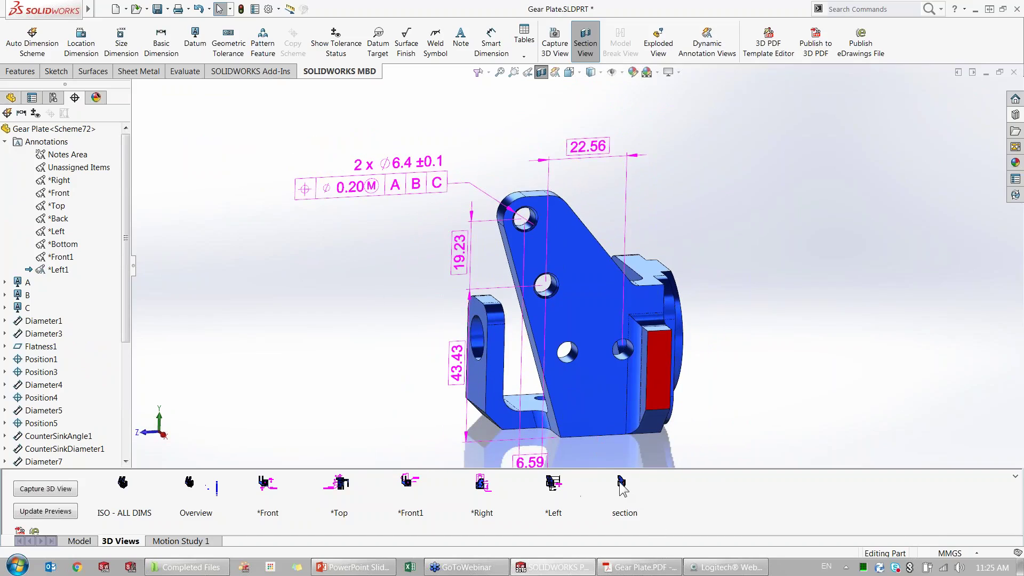
Recapture the section 3D view with the new tolerance, nudge the 6.59 dimension, and switch to PowerPoint.
left_click(620, 484)
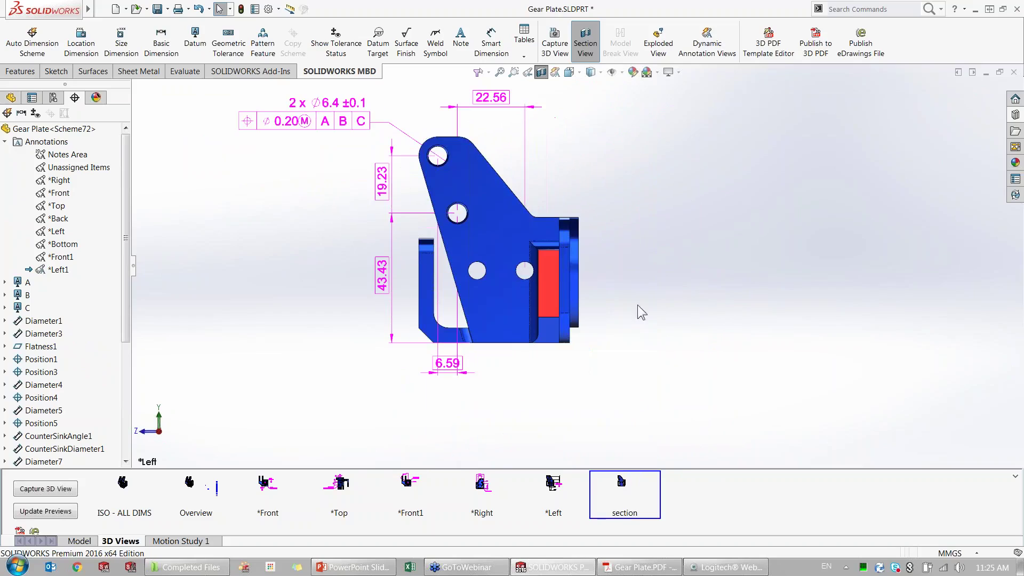
middle_click_drag(645, 247, 702, 245, "ctrl")
right_click(613, 494)
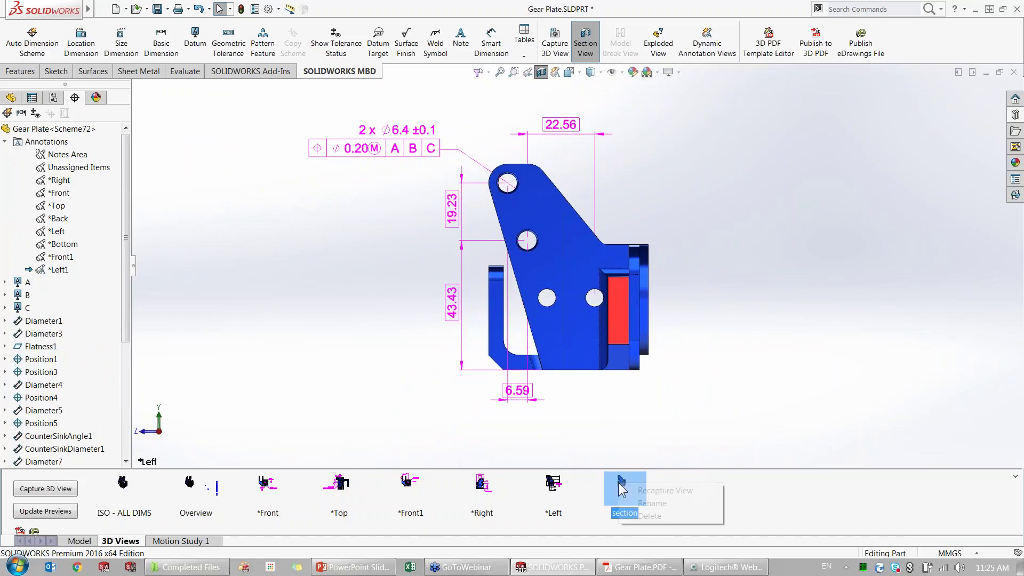
left_click(661, 490)
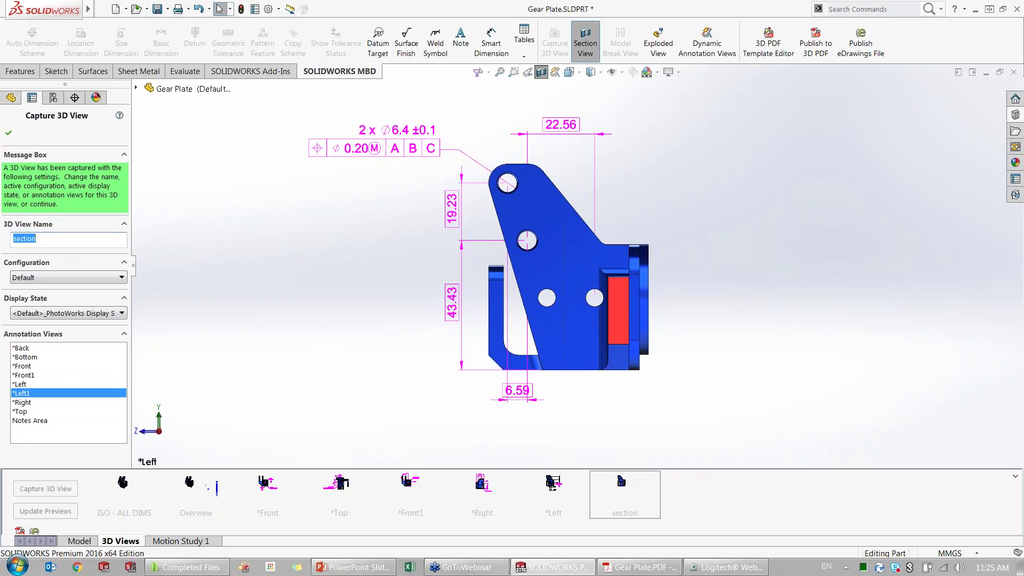
key("Return")
left_click_drag(517, 390, 470, 396)
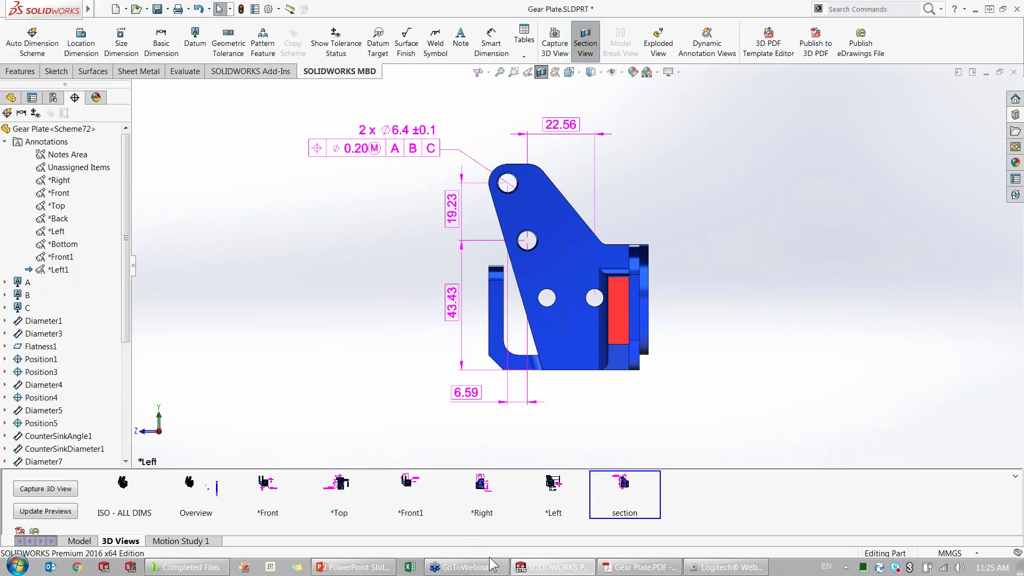
left_click(376, 565)
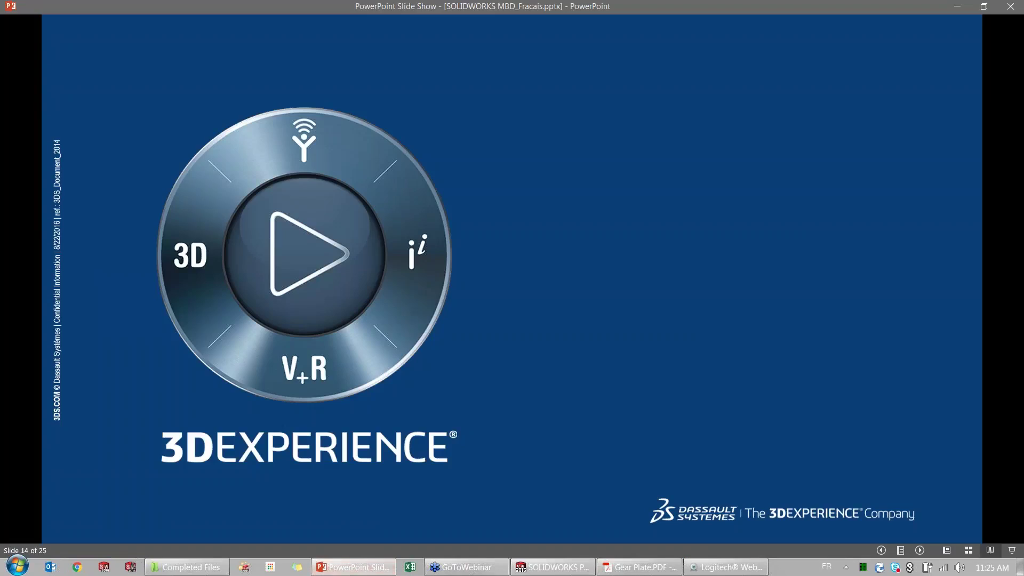
Go back to slide 13, minimize the slideshow, and display the *Right 3D view.
key("Left")
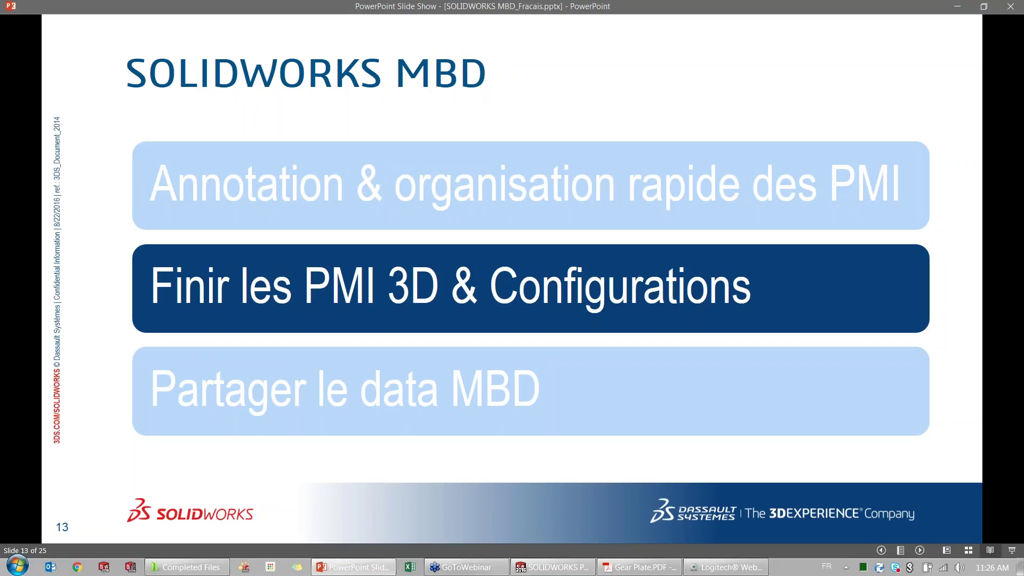
left_click(957, 7)
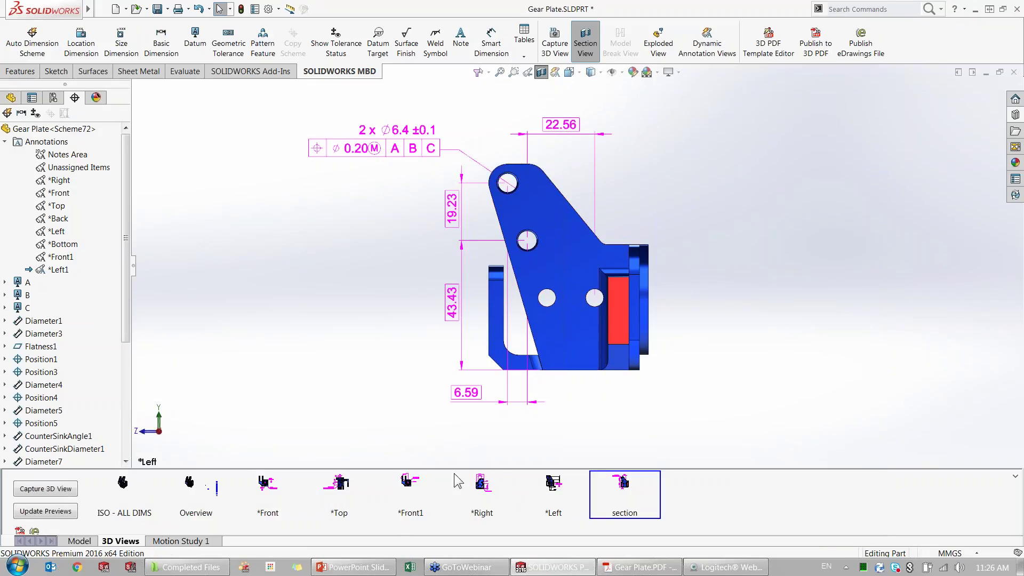
left_click(482, 485)
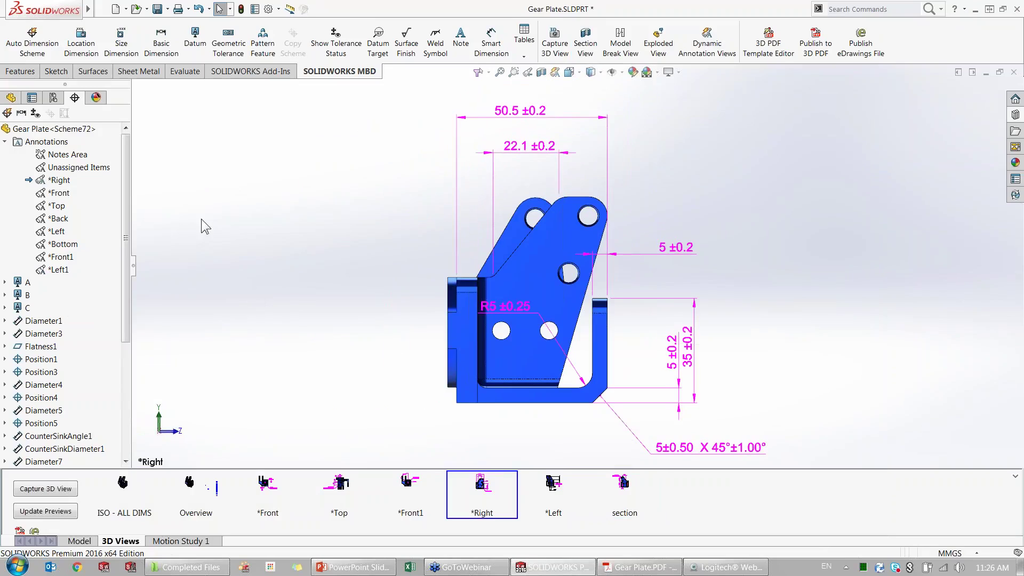
Activate the Version 2 configuration and restore the Right view after orbiting the model.
left_click(53, 98)
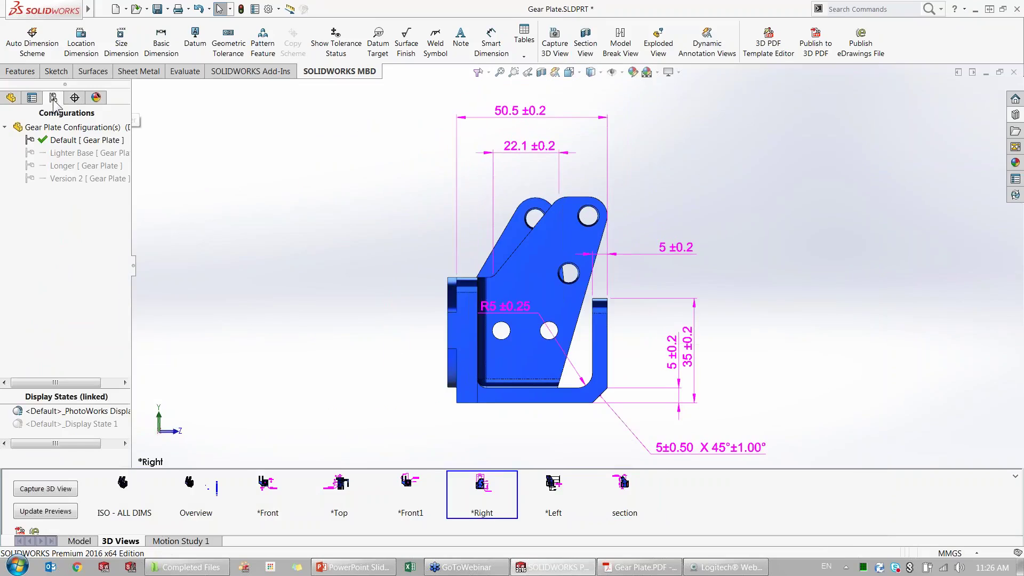
double_click(74, 178)
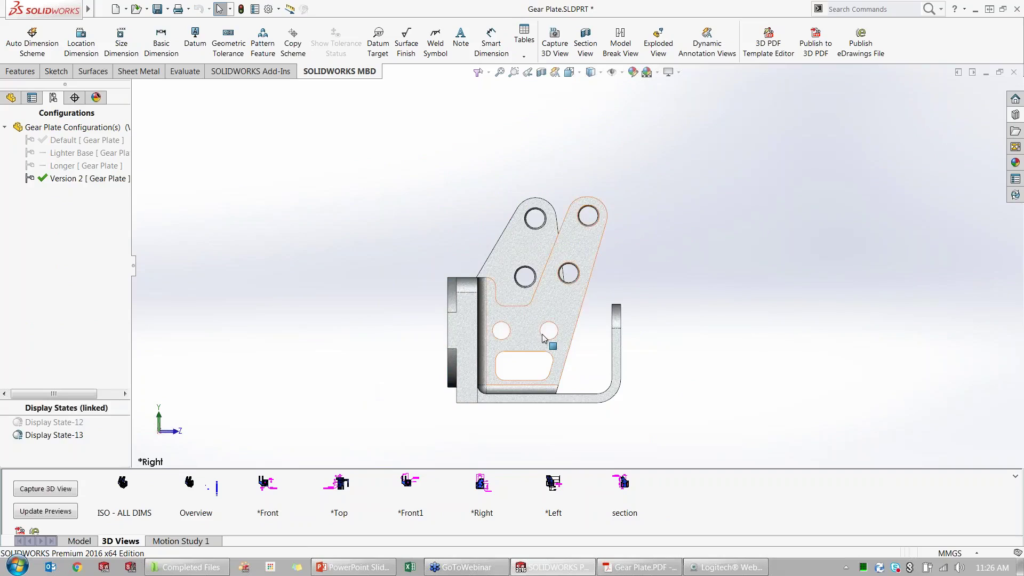
scroll(549, 341, "down", 2)
middle_click_drag(600, 343, 480, 367)
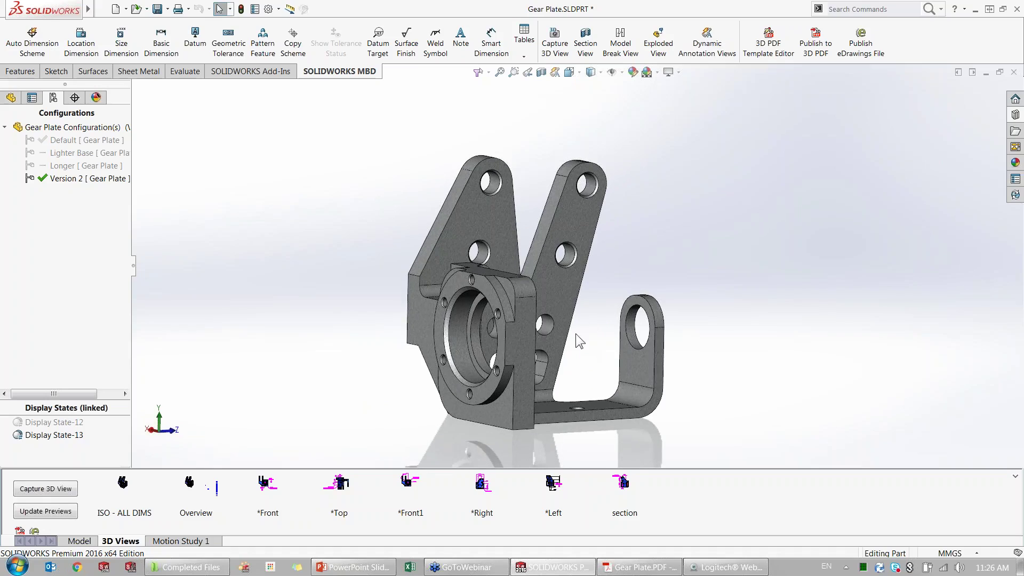
key("ctrl+4")
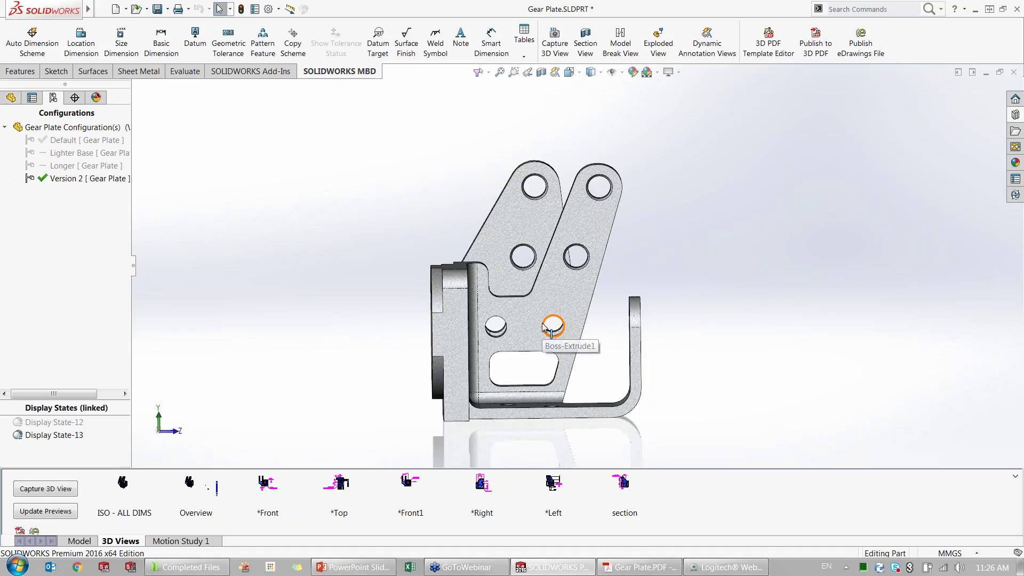
key("ctrl+shift+z")
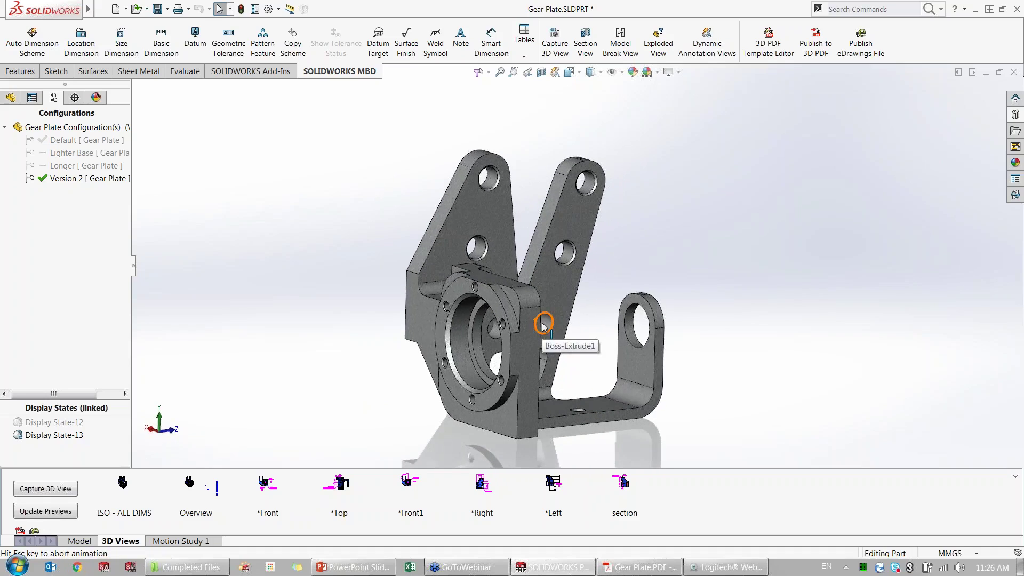
key("ctrl+4")
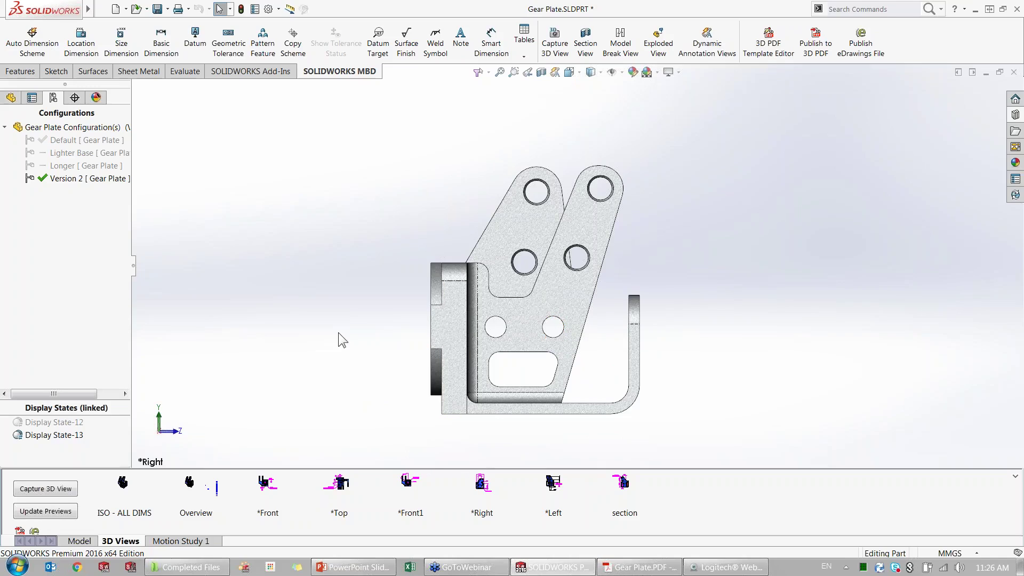
left_click(96, 98)
Copy the Default configuration's tolerance scheme into the Version 2 configuration.
left_click(51, 110)
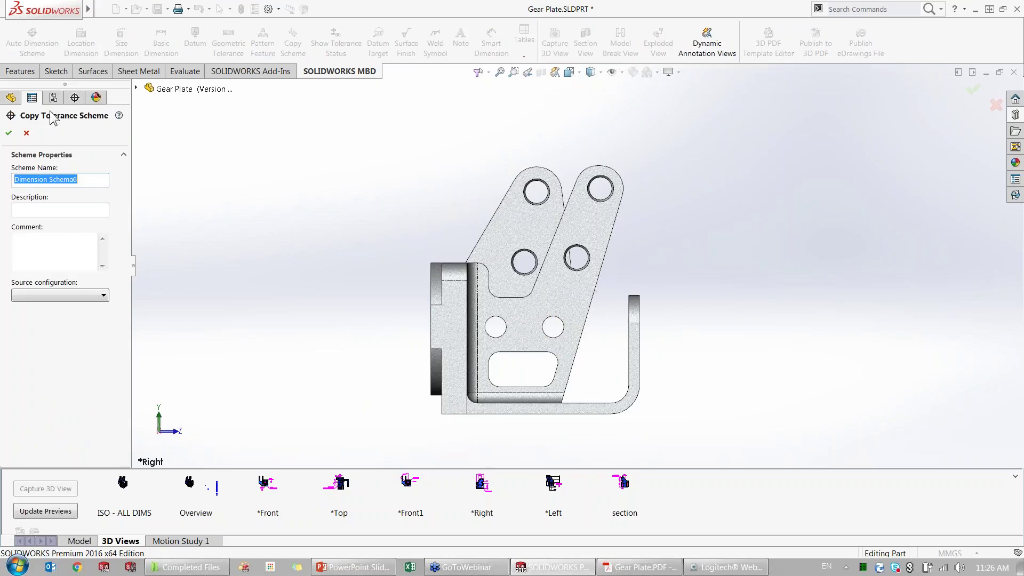
left_click(80, 297)
left_click(83, 305)
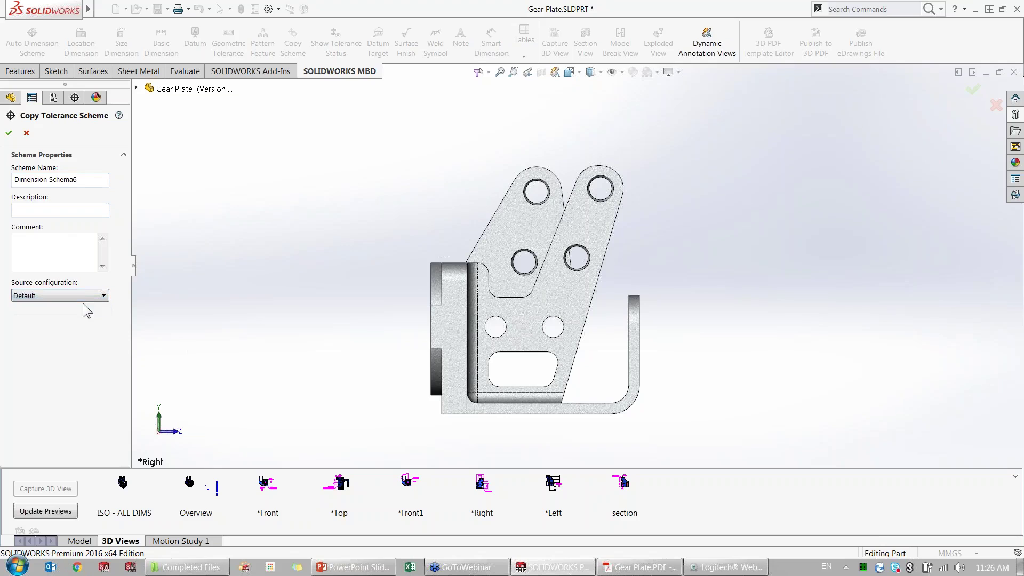
left_click(9, 133)
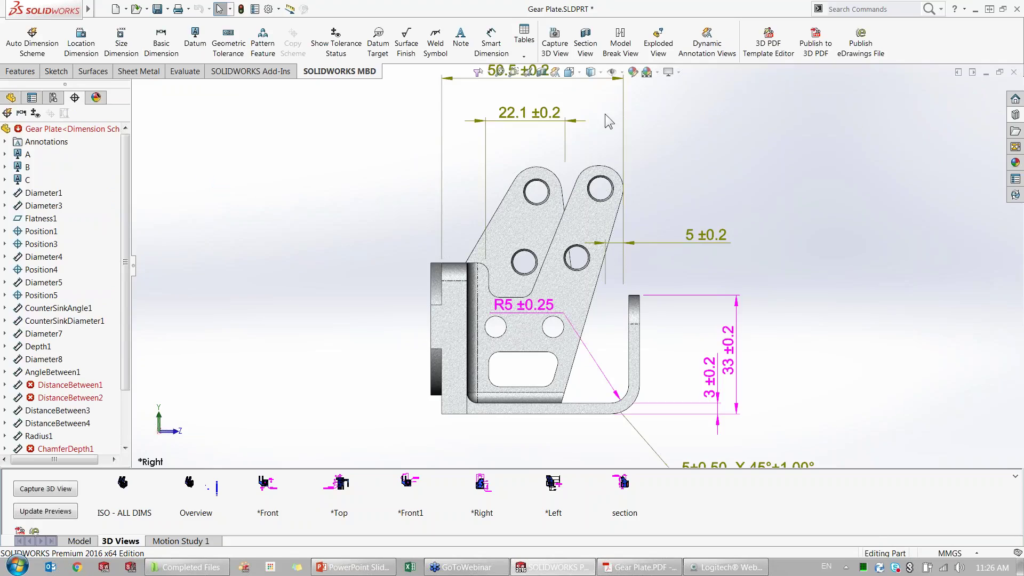
Delete the 22.1, 5, 50.5 and chamfer dimensions from Version 2's scheme.
left_click(536, 112)
key("Delete")
left_click(705, 234)
key("Delete")
left_click(512, 71)
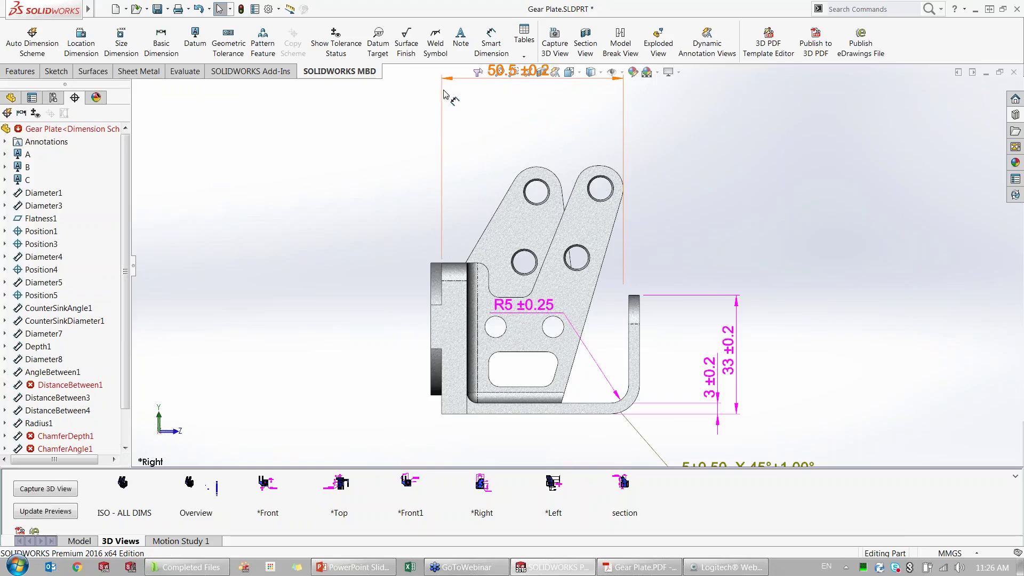
key("Delete")
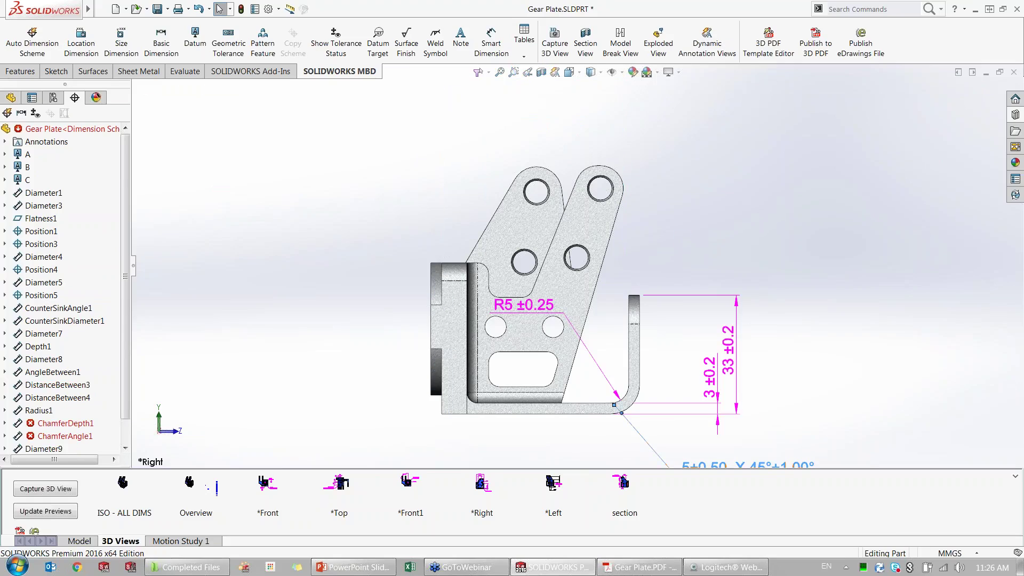
left_click(622, 413)
key("Delete")
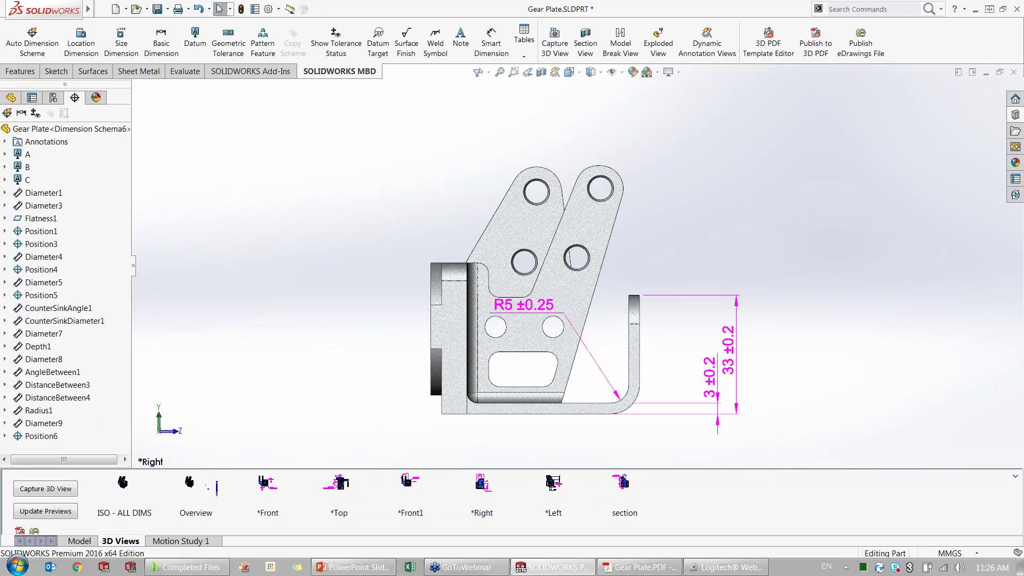
left_click(46, 489)
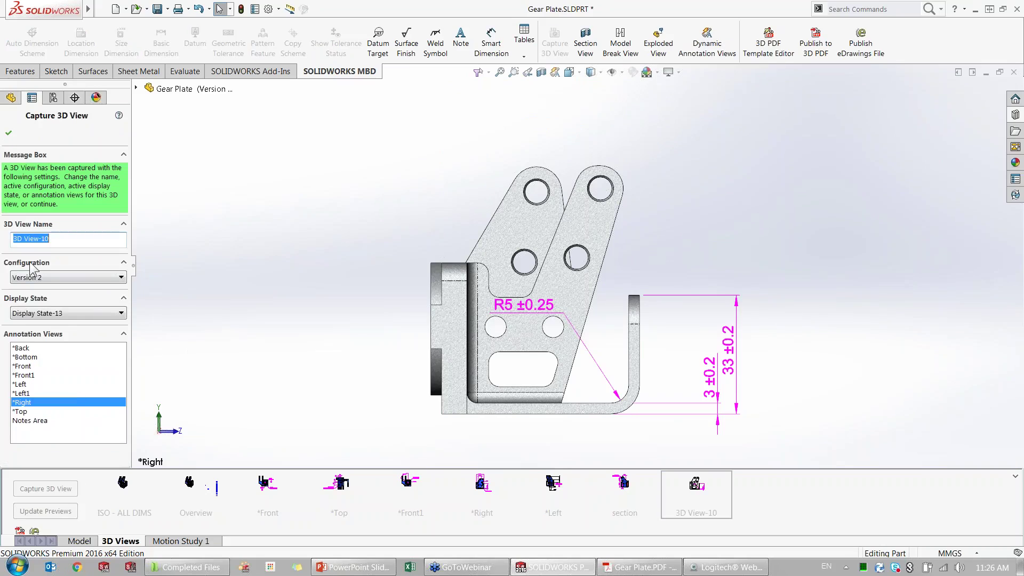
type("VERSION 2")
left_click(8, 132)
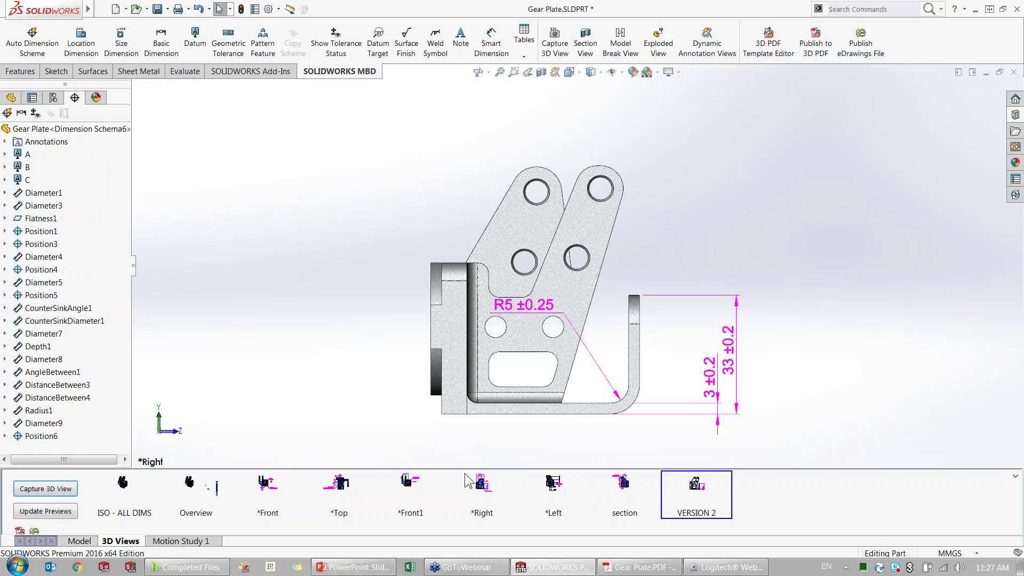
double_click(479, 486)
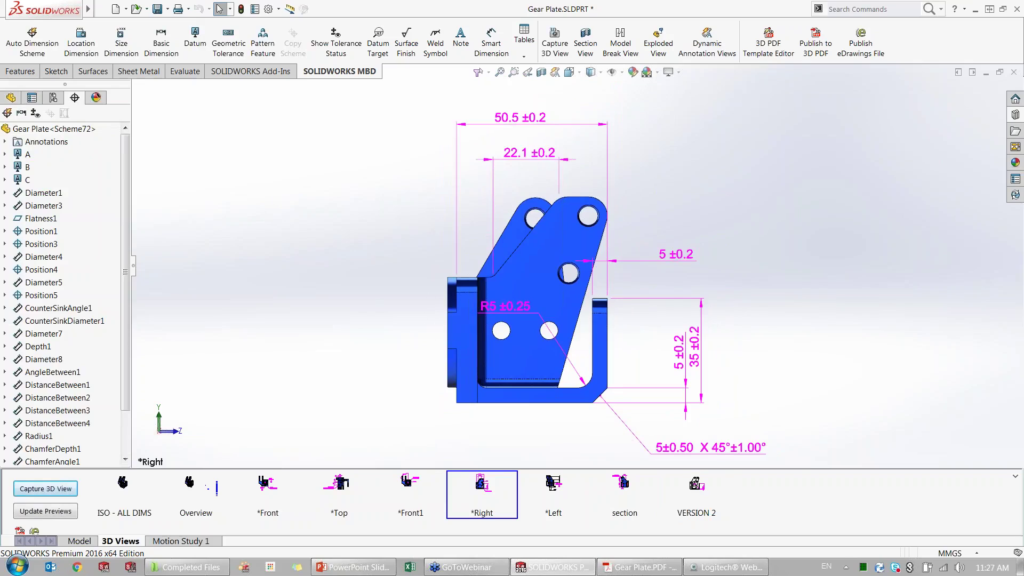
left_click(697, 497)
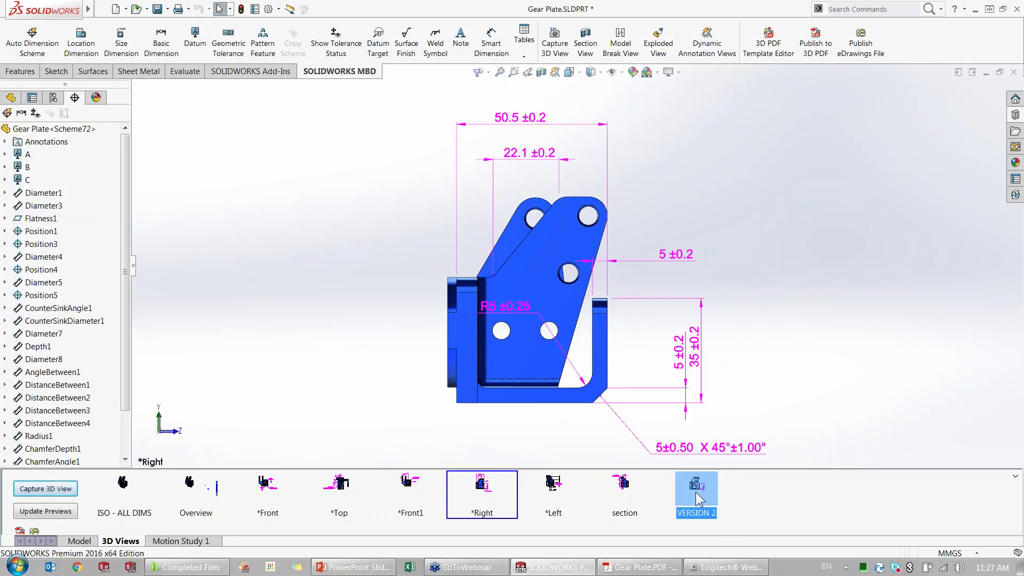
double_click(697, 497)
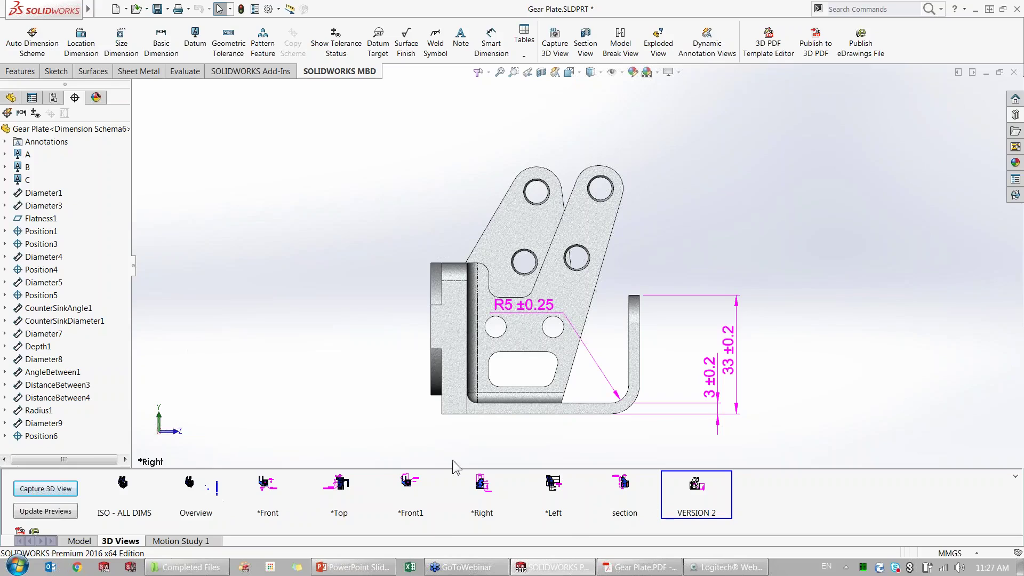
double_click(189, 493)
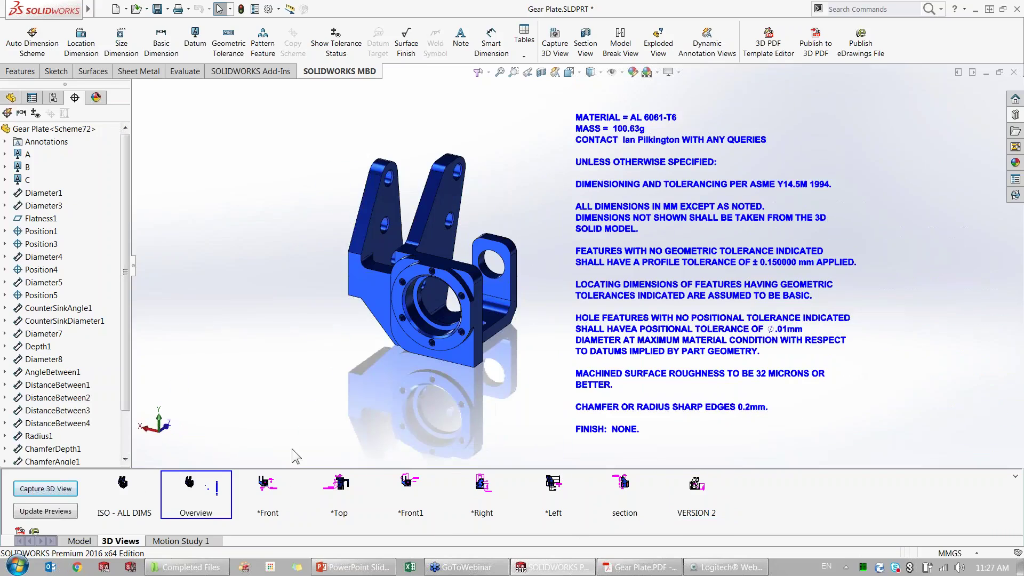
Show the saved *Front, *Top and *Front1 views and check *Top's capture settings.
double_click(267, 485)
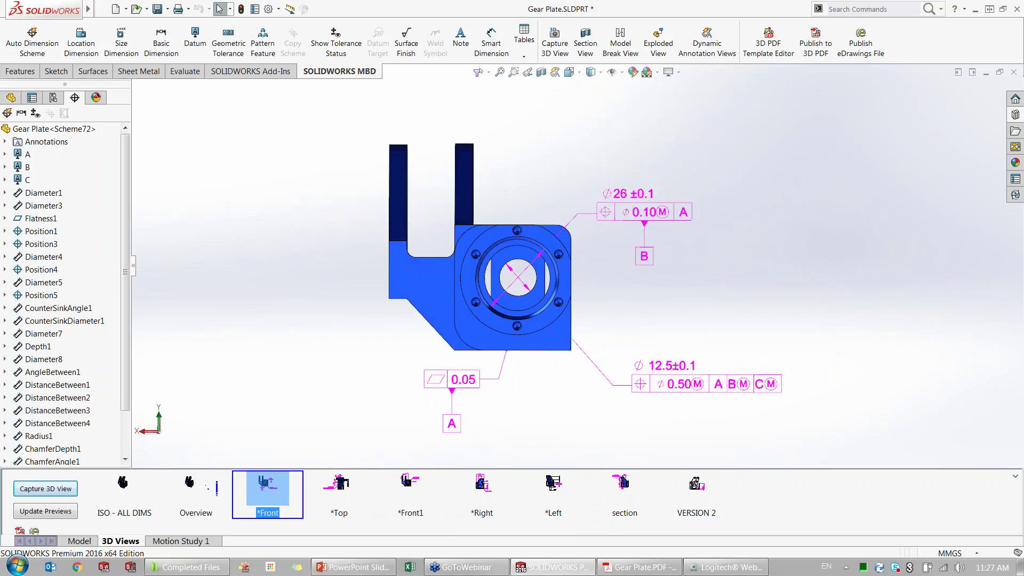
double_click(341, 493)
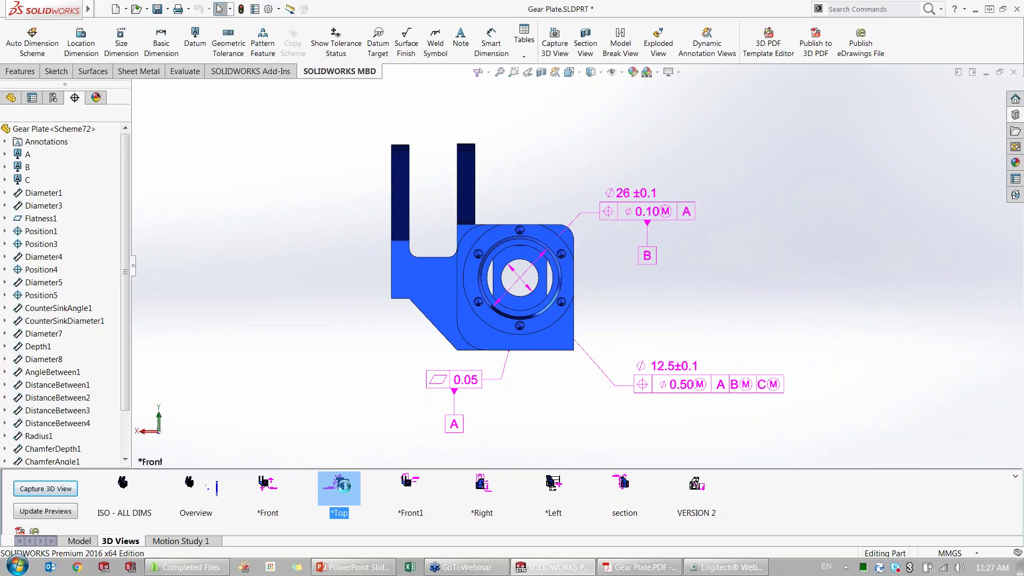
double_click(409, 491)
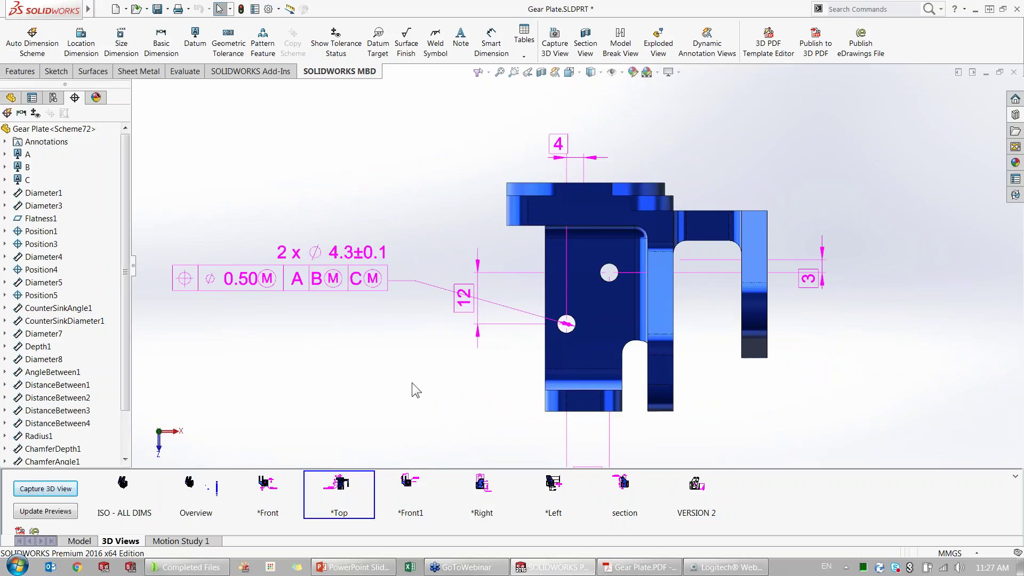
right_click(339, 495)
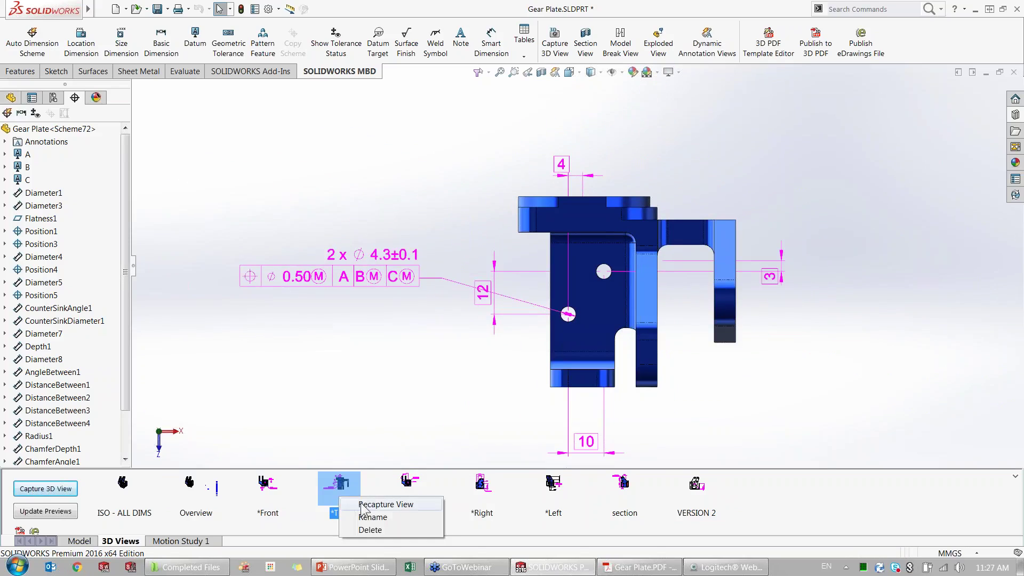
left_click(373, 503)
key("Return")
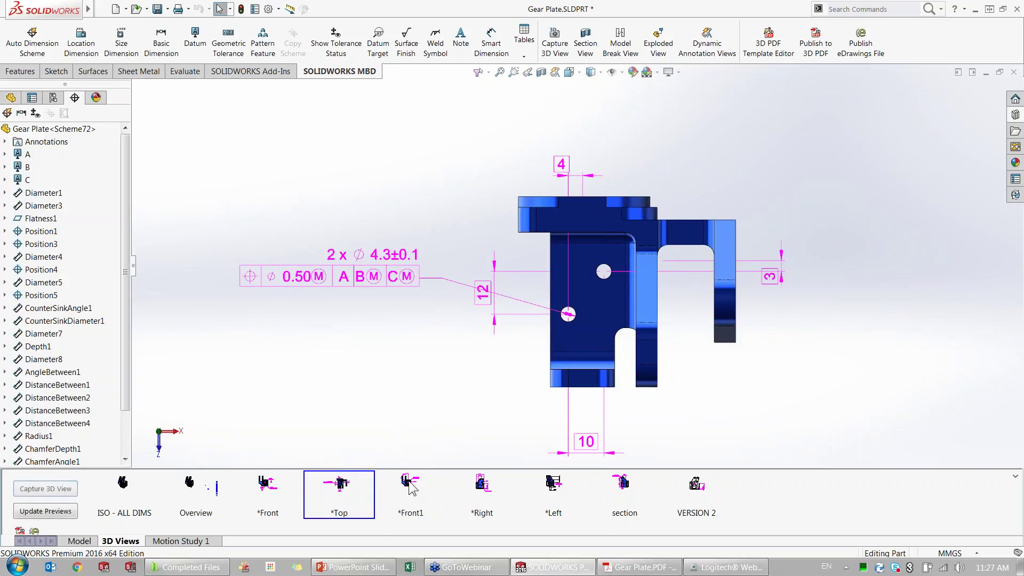
Cycle through *Front1, *Right, *Left, section and VERSION 2 views, ending on ISO - ALL DIMS.
double_click(409, 488)
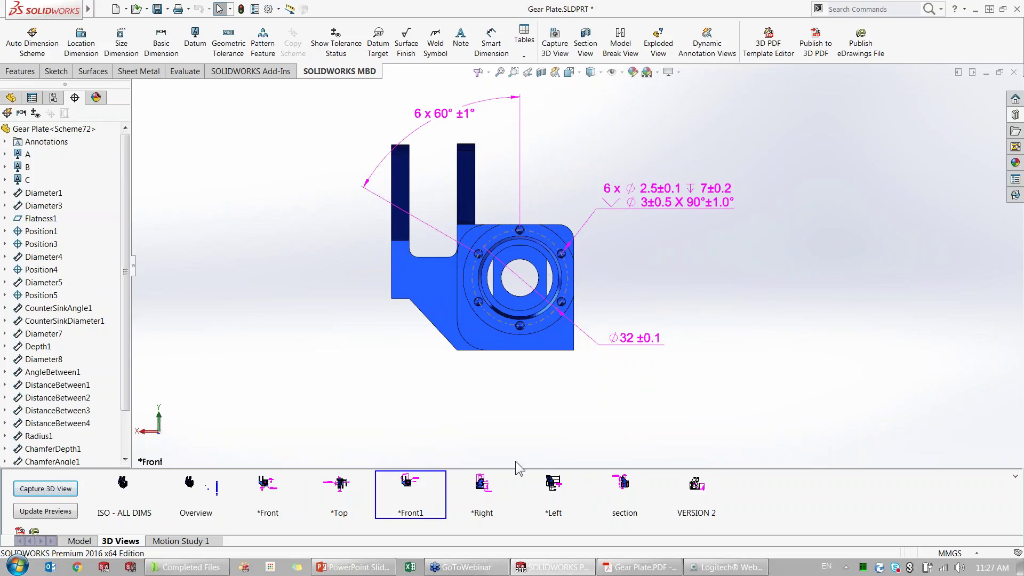
double_click(501, 488)
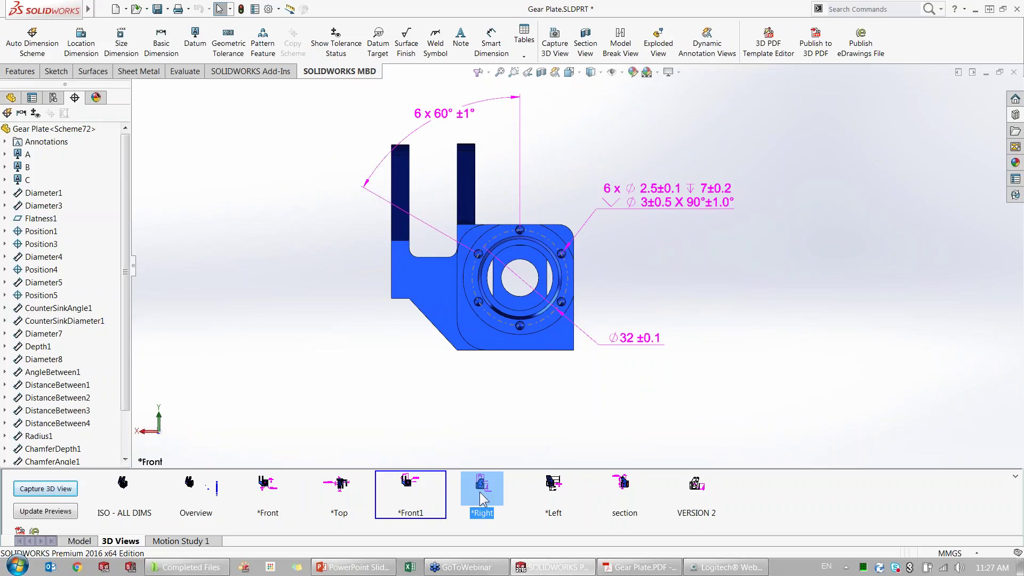
double_click(552, 485)
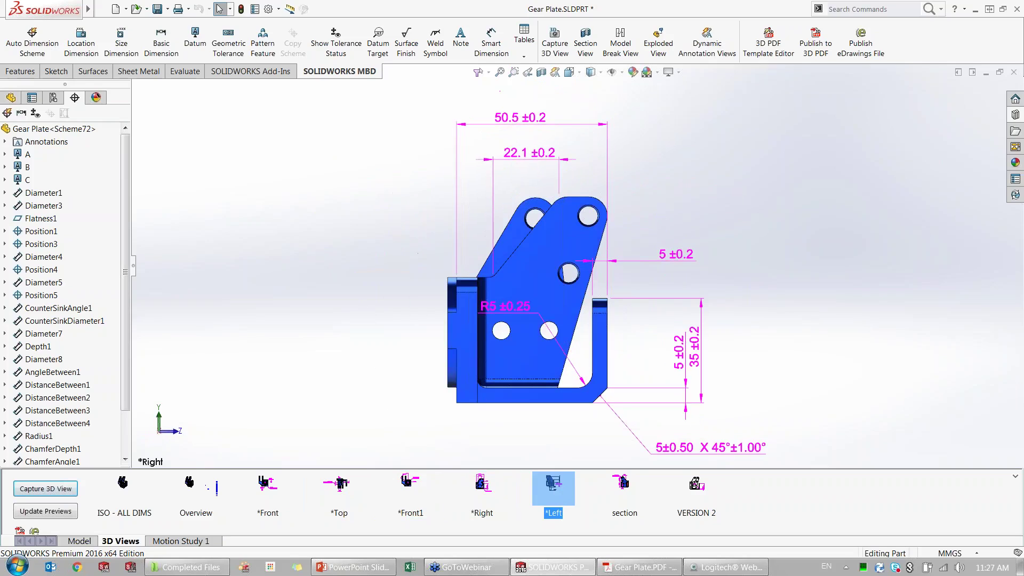
double_click(625, 486)
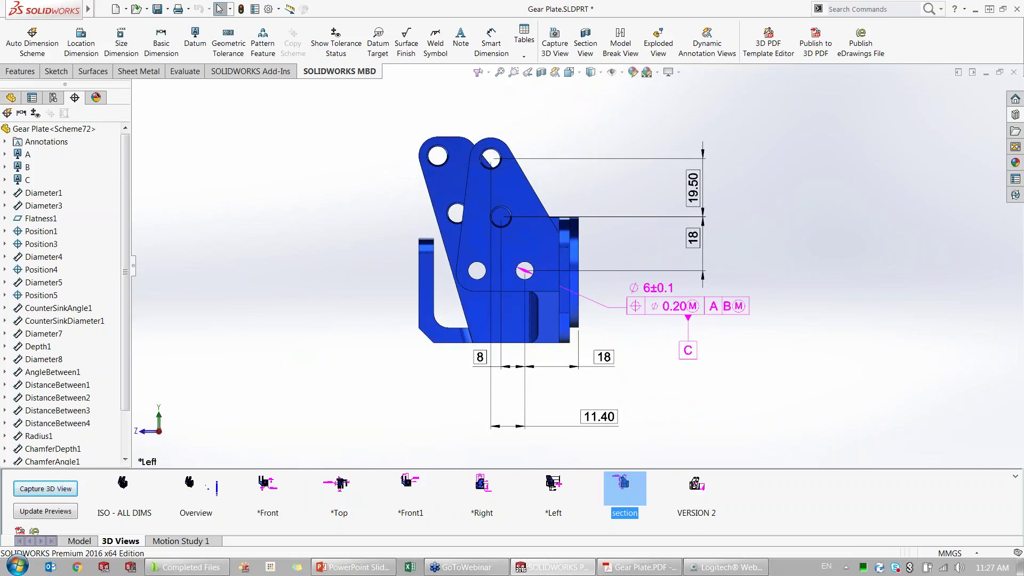
double_click(696, 485)
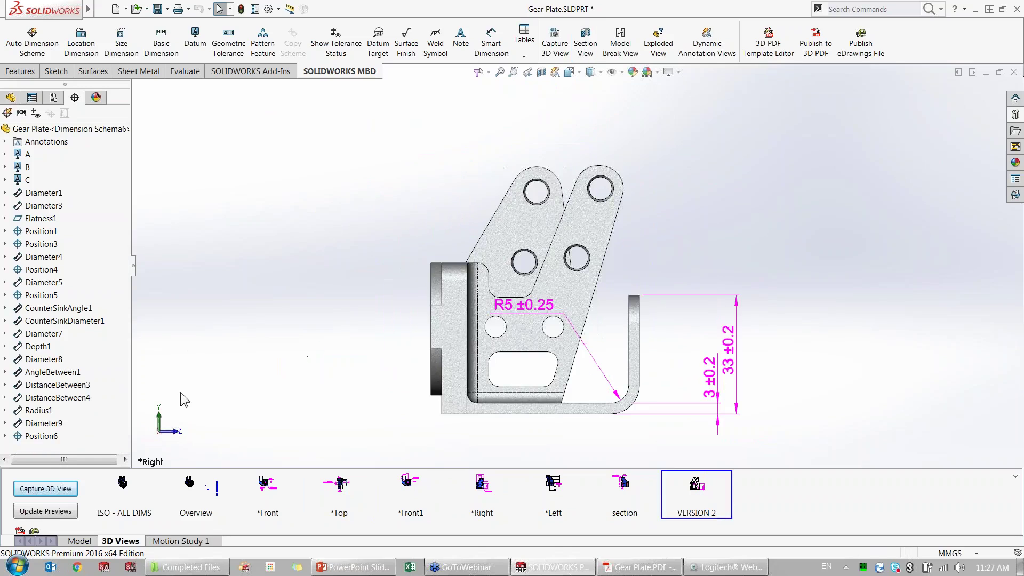
double_click(124, 484)
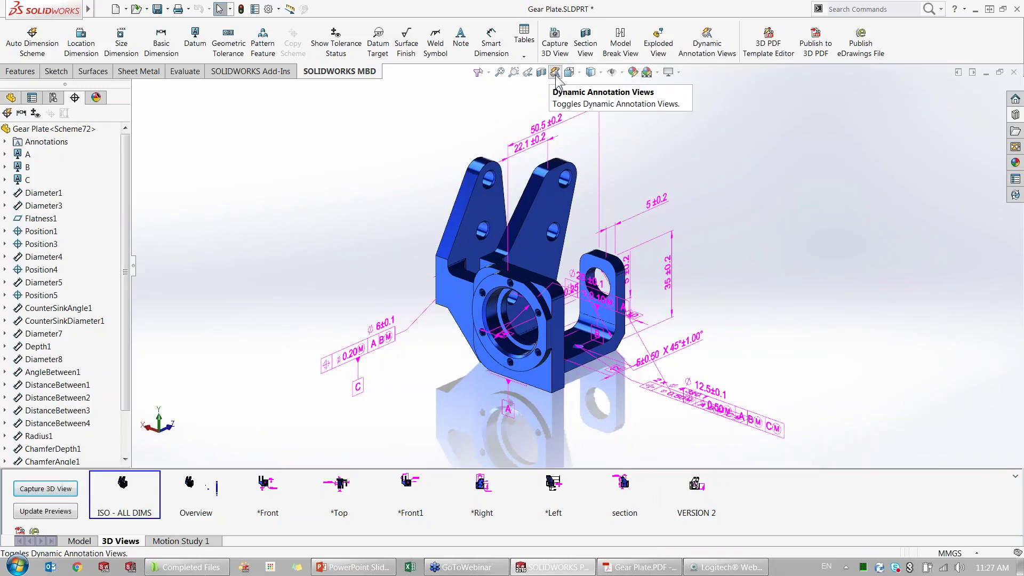
Enable Dynamic Annotation Views and orbit the model so annotations reorient, ending on the top view.
left_click(709, 47)
mouse_move(411, 213)
middle_mouse_down()
mouse_move(464, 273)
mouse_move(483, 277)
middle_mouse_up()
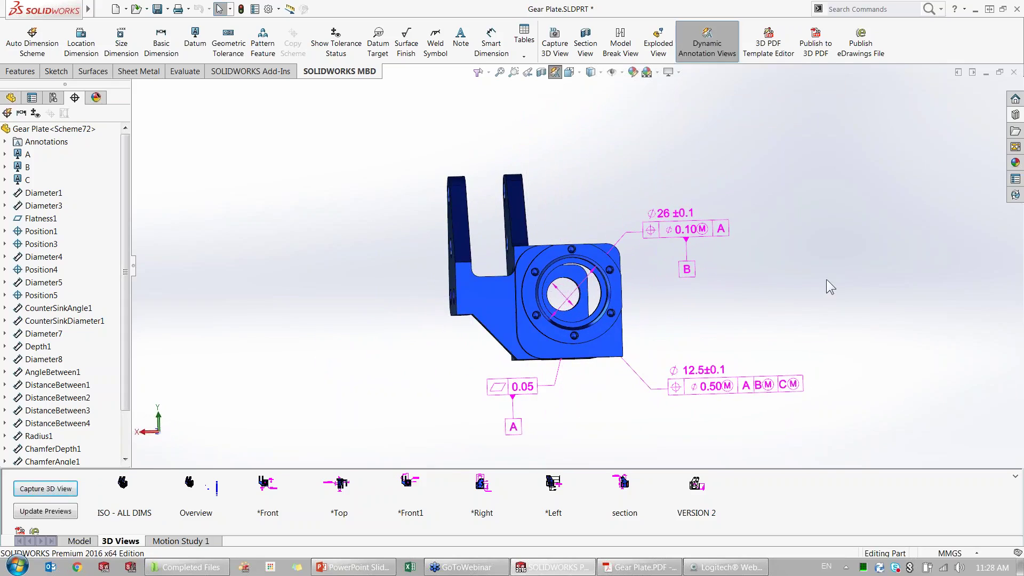
middle_click_drag(838, 280, 778, 294)
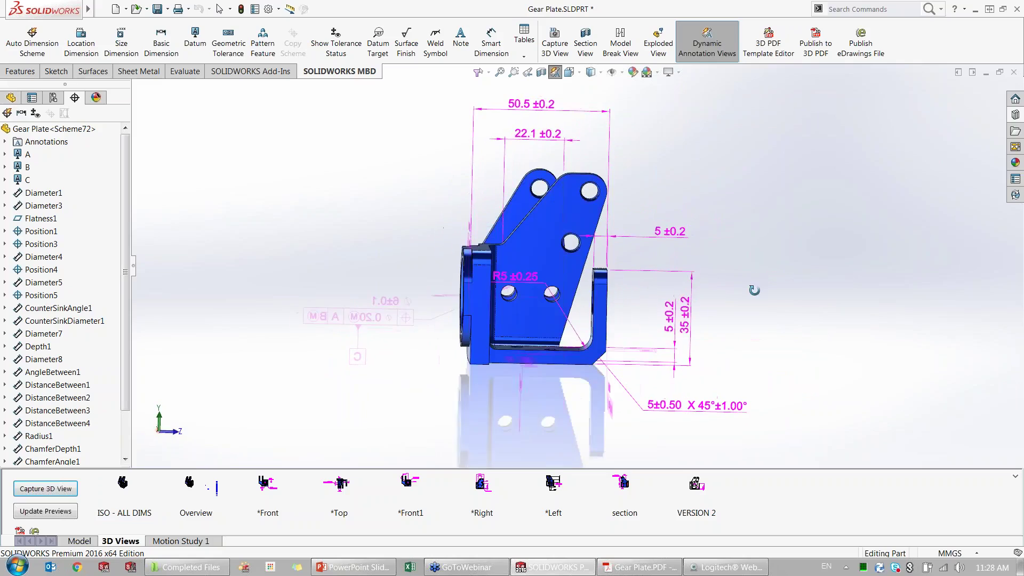
left_click(220, 8)
mouse_move(872, 286)
middle_mouse_down()
mouse_move(682, 287)
mouse_move(684, 210)
middle_mouse_up()
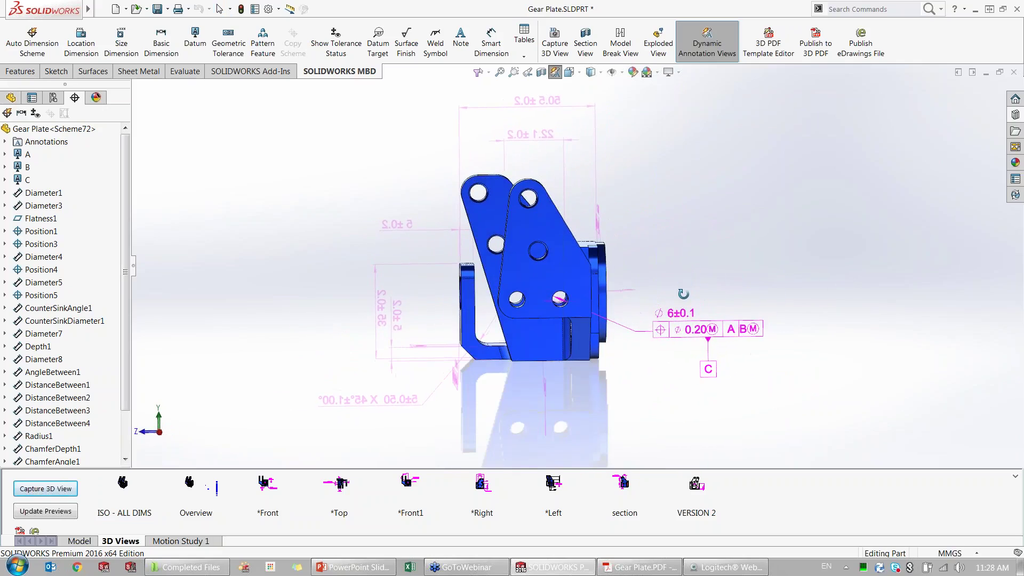
key("ctrl+5")
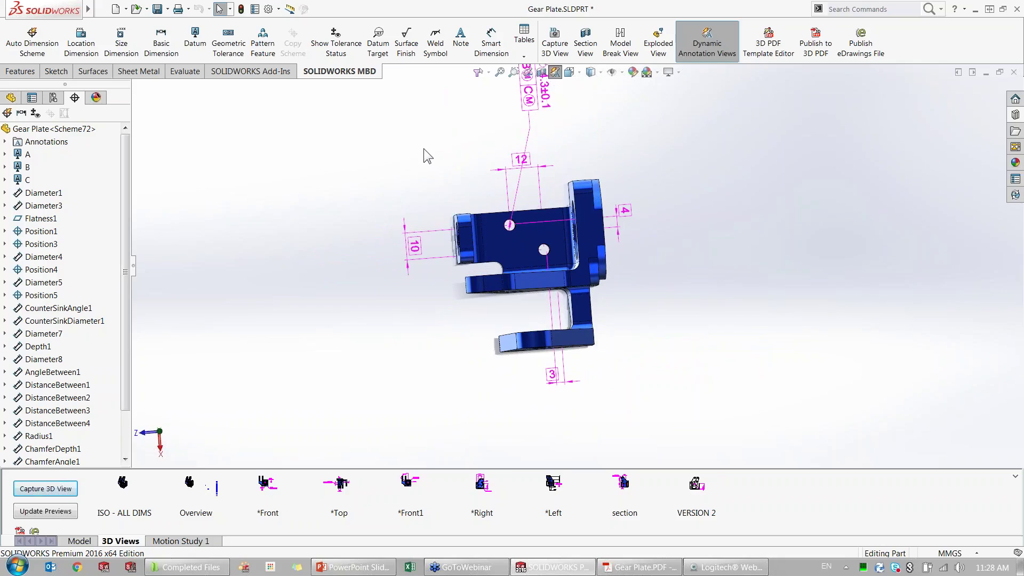
Display the Overview 3D view and return to the PowerPoint slide show.
double_click(191, 484)
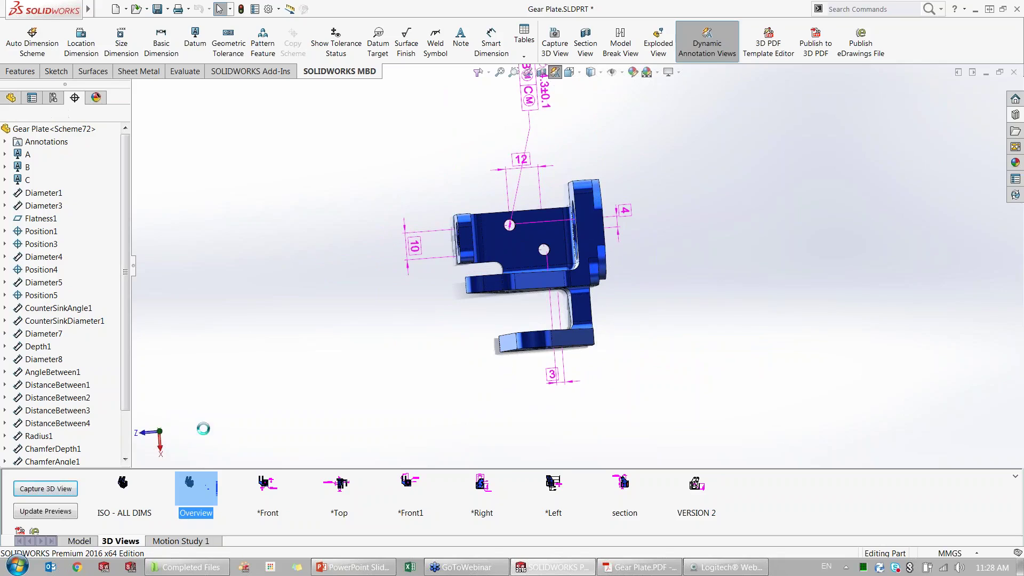
key("alt+Tab")
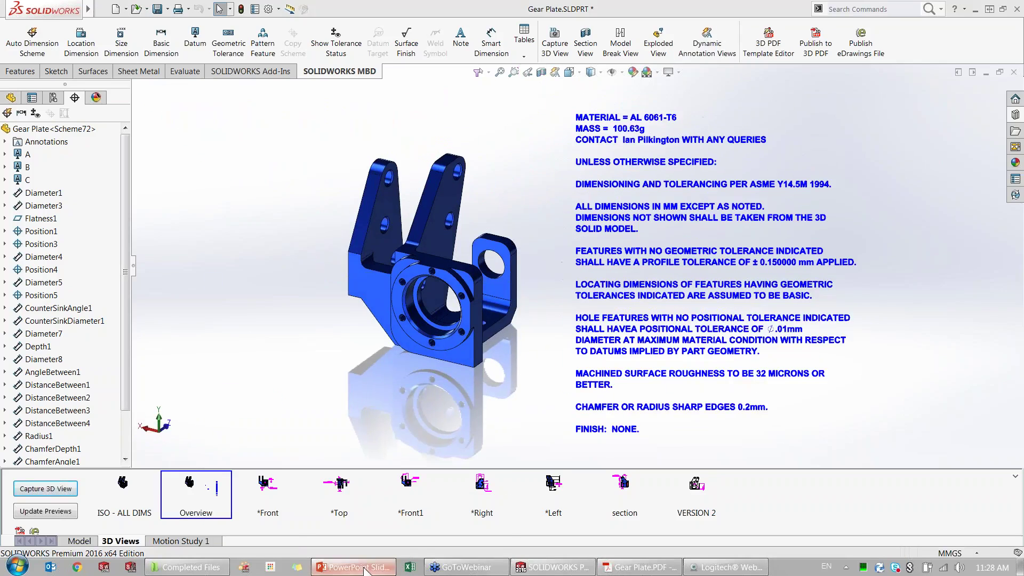
left_click(309, 407)
Advance past slide 15 to slide 16, emphasising 'Partager le data MBD'.
left_click(306, 421)
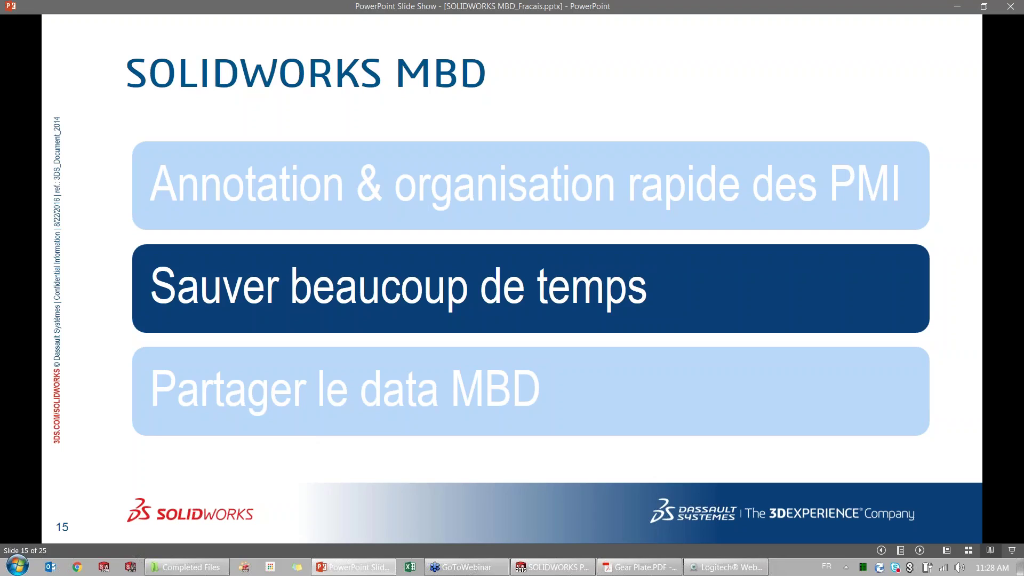
left_click(530, 379)
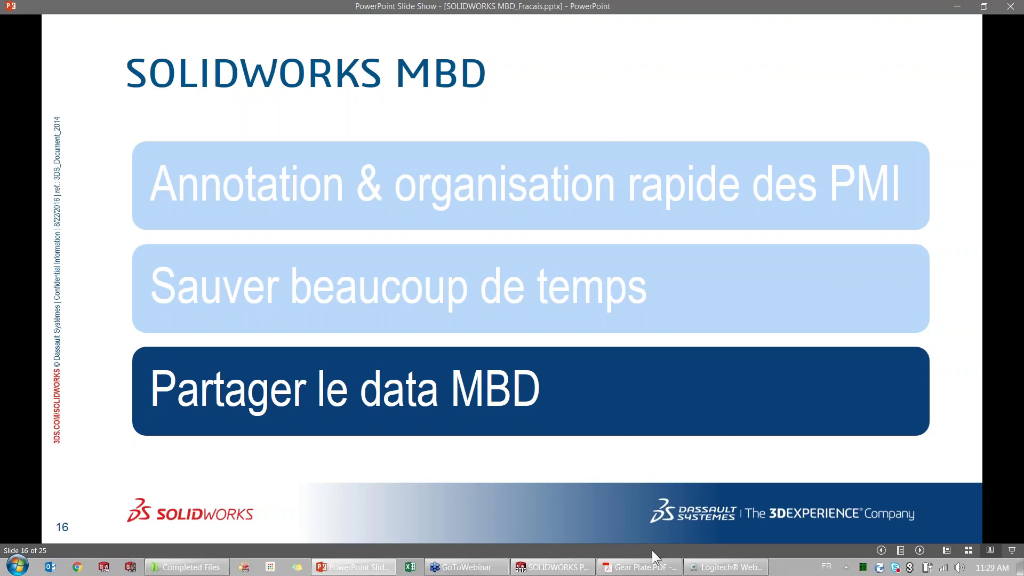
Switch from the PowerPoint slide show to the Gear Plate part in SOLIDWORKS.
left_click(555, 567)
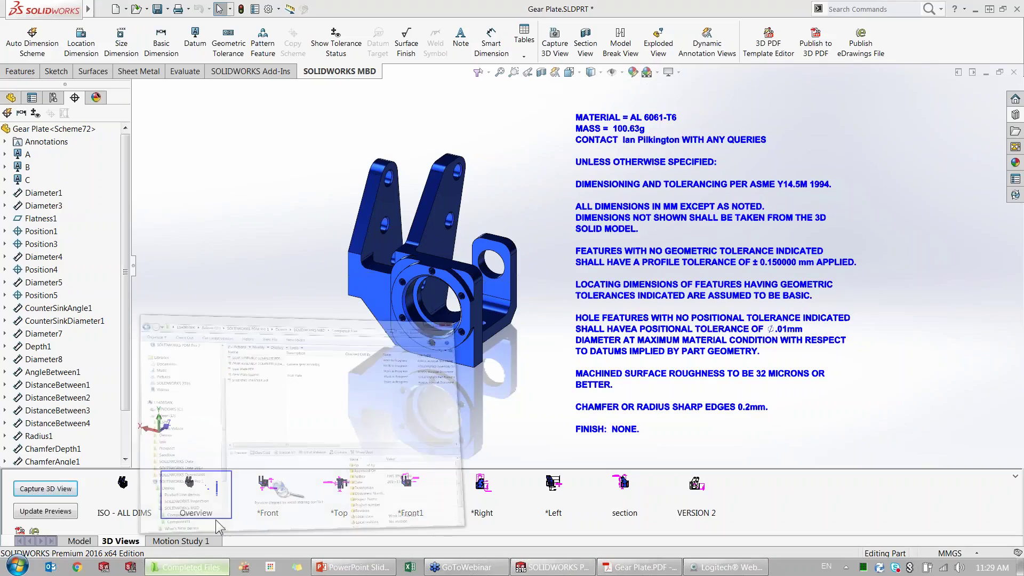
left_click(216, 520)
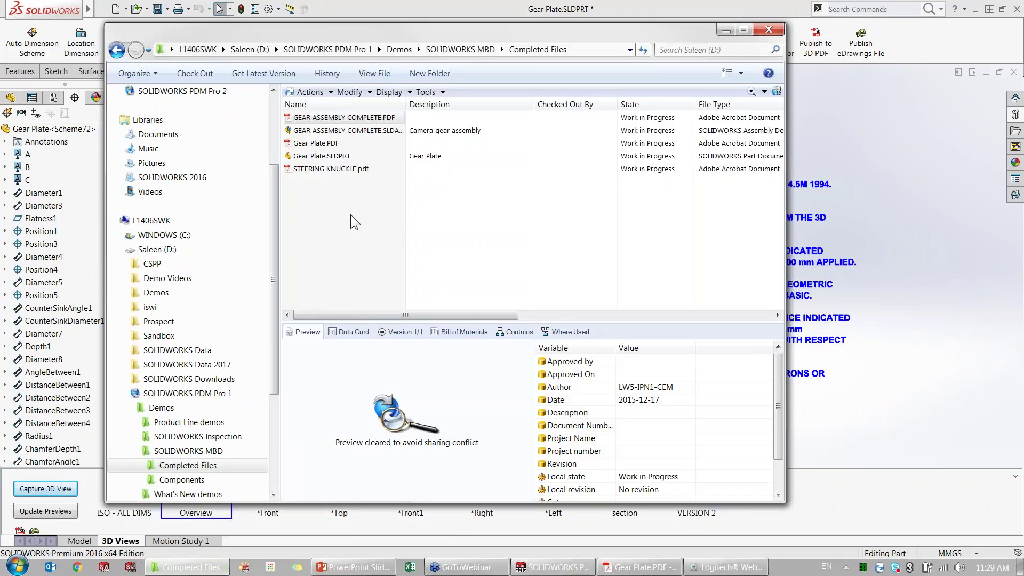
left_click(725, 31)
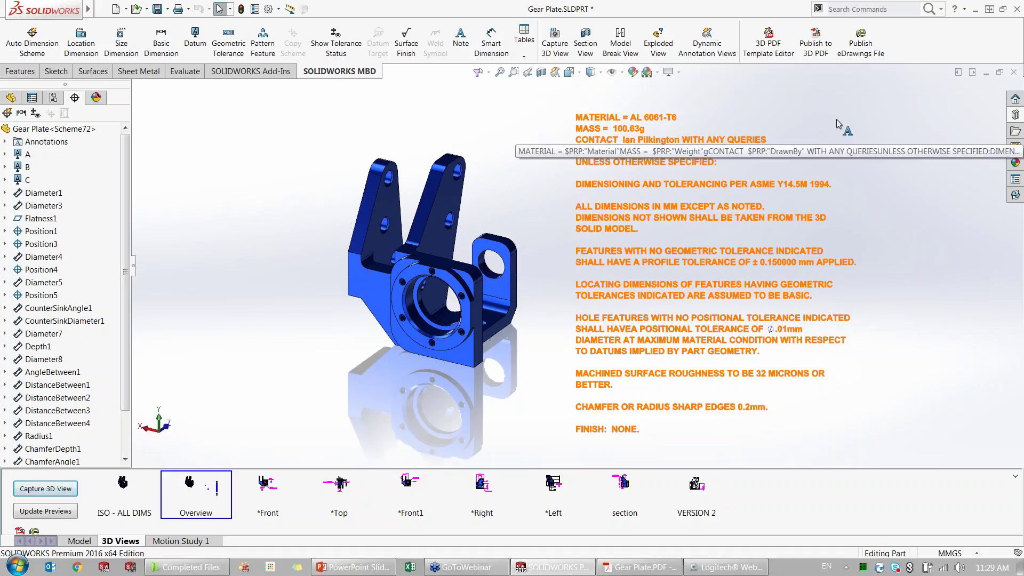
Start Publish to 3D PDF and open the multipage assembly-1 (a4, landscape) theme for editing.
left_click(816, 45)
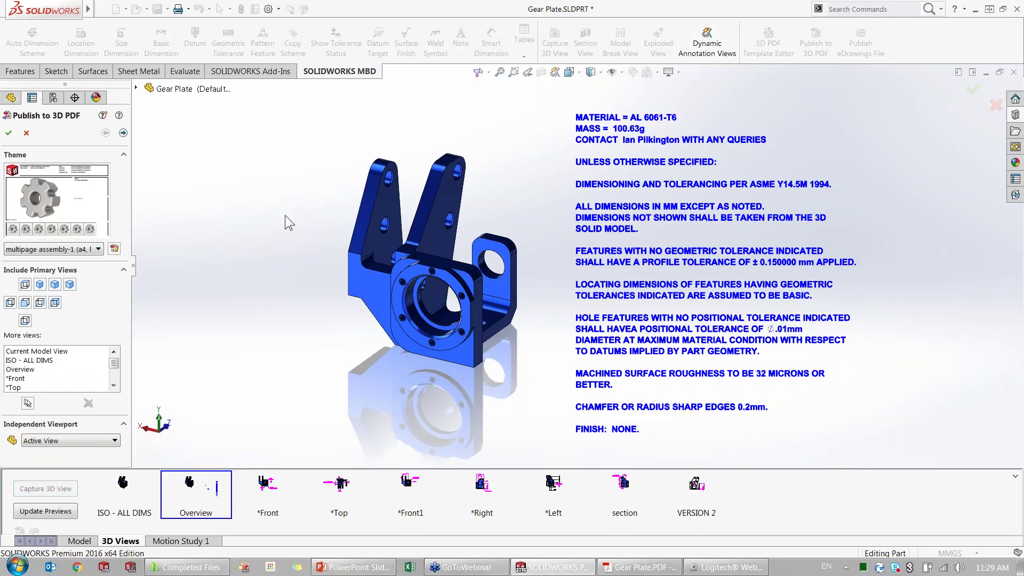
left_click(78, 249)
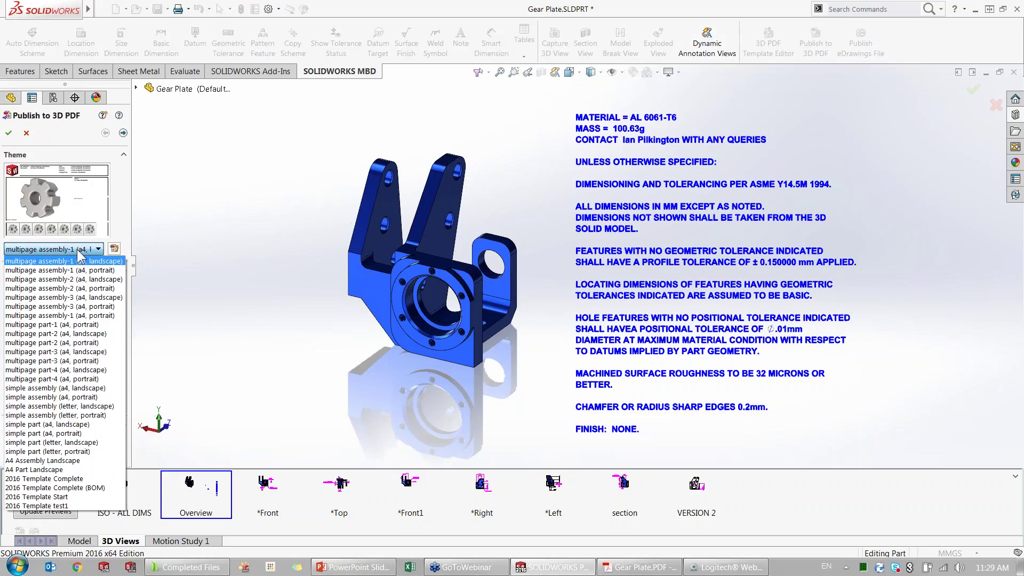
left_click(79, 250)
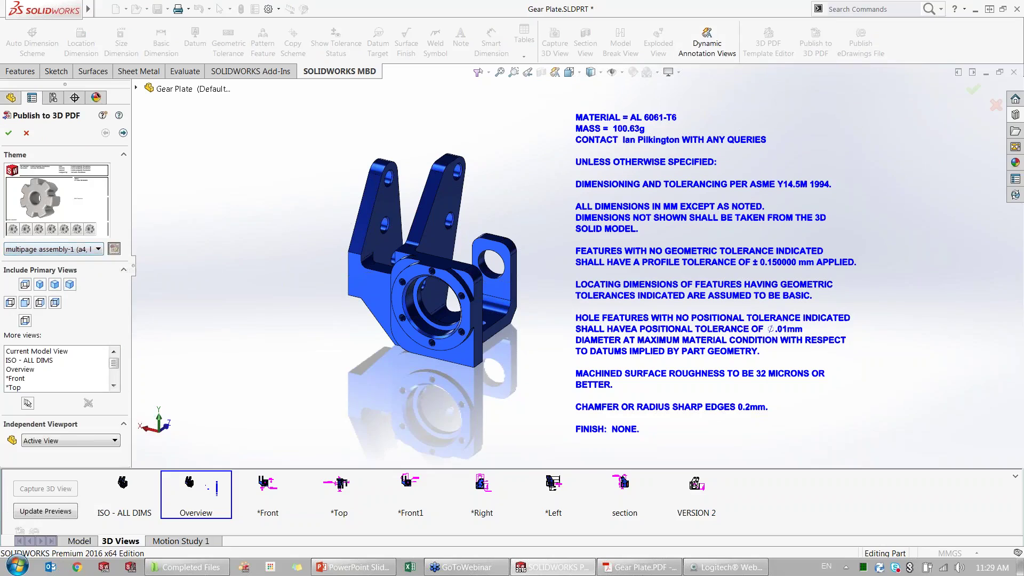
left_click(114, 248)
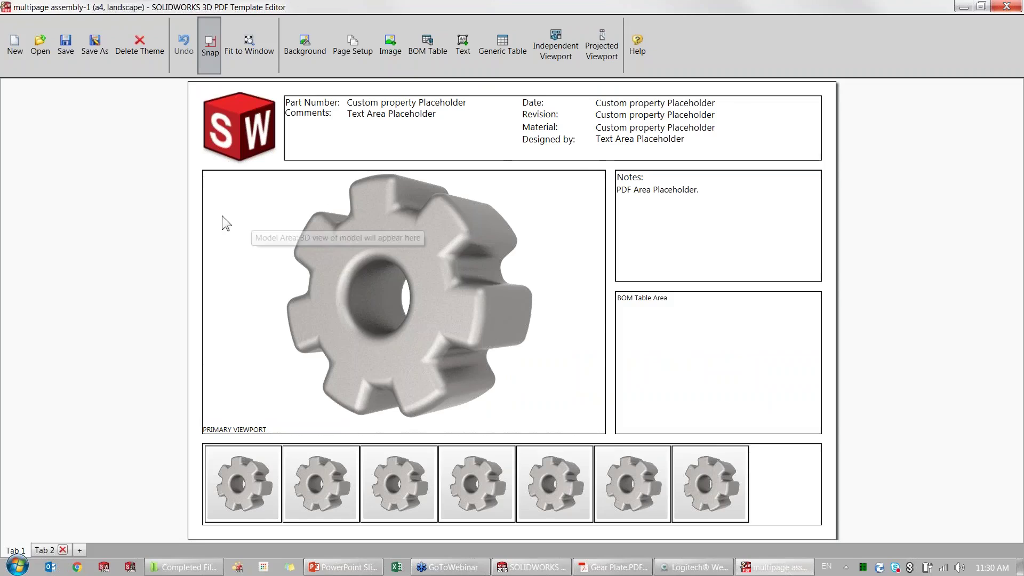
Browse the 2016 MBD theme folder without opening a template, then close the editor discarding edits.
left_click(40, 45)
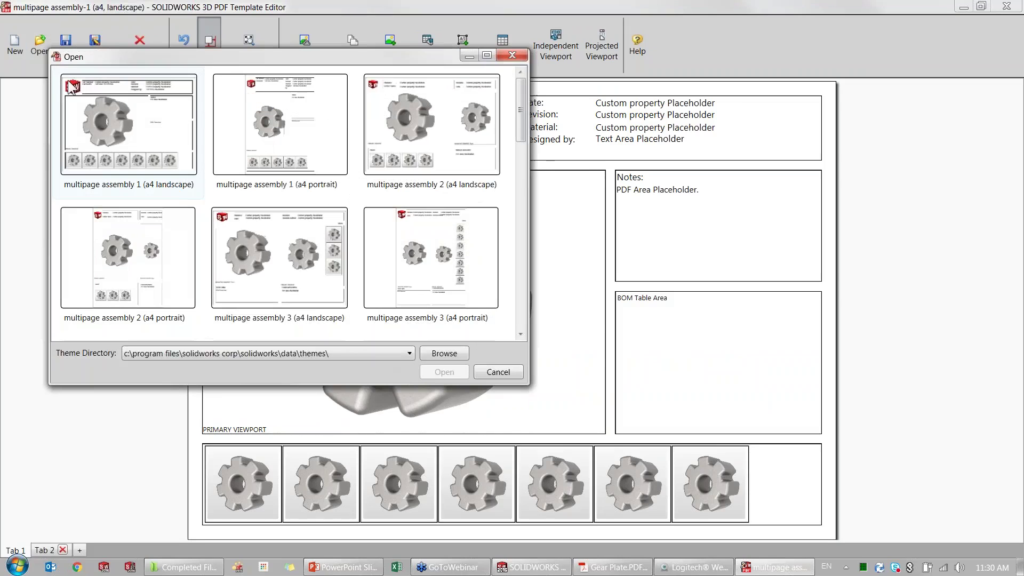
left_click_drag(521, 98, 515, 296)
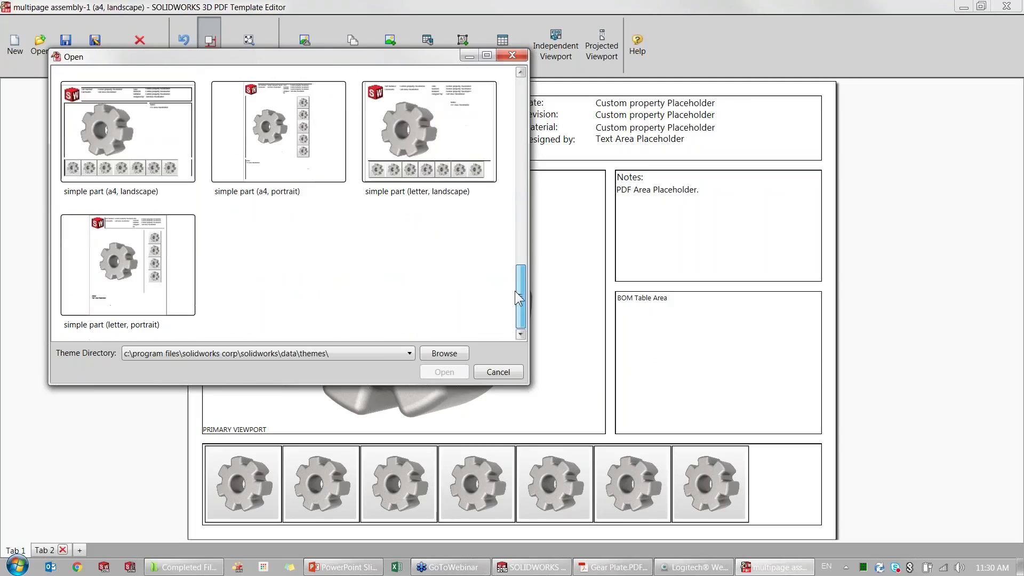
left_click(382, 356)
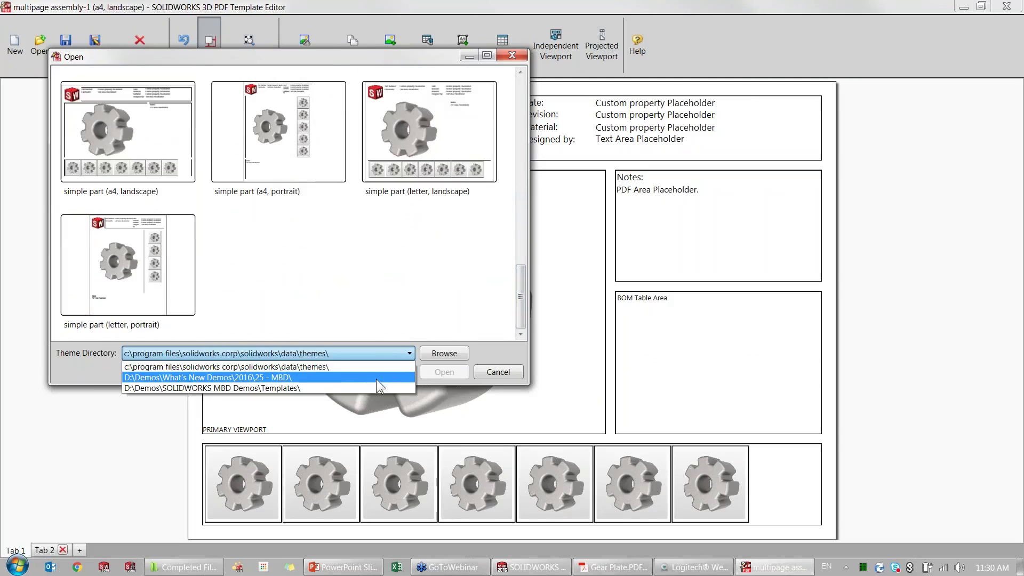
left_click(376, 377)
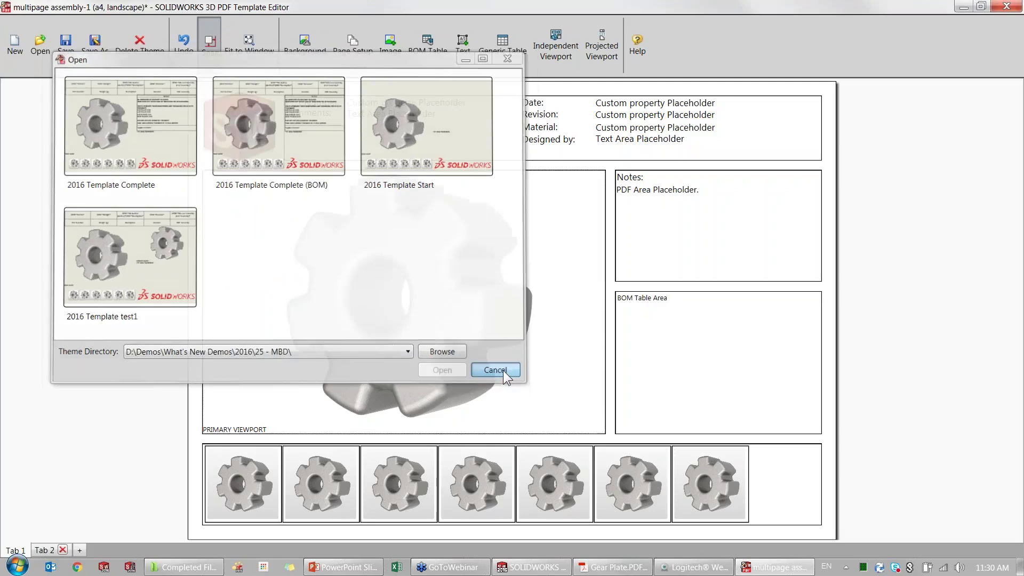
left_click(498, 371)
left_click(1006, 7)
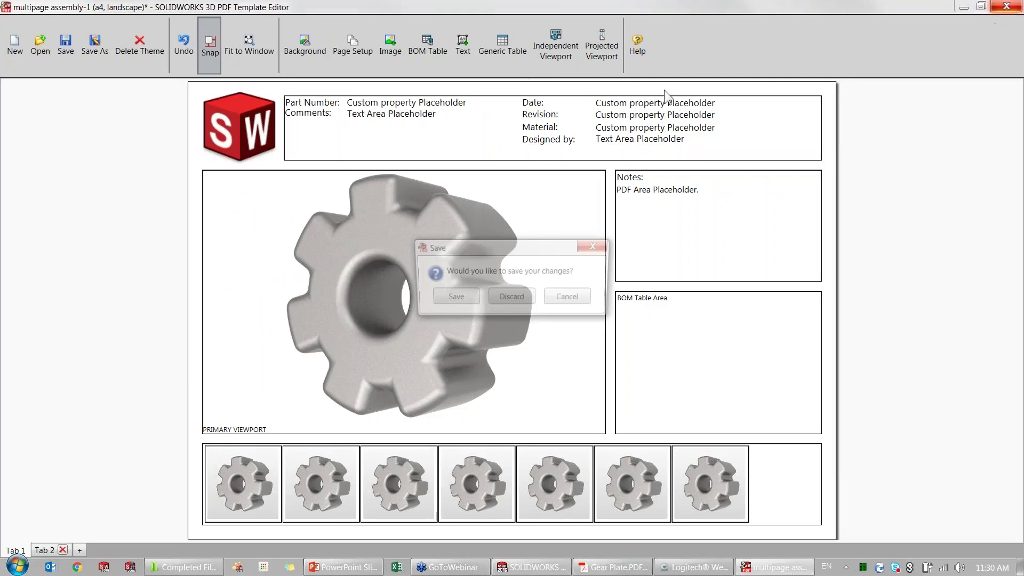
left_click(530, 302)
Use the A4 Part Landscape theme with all extra views except Current Model View.
left_click(71, 251)
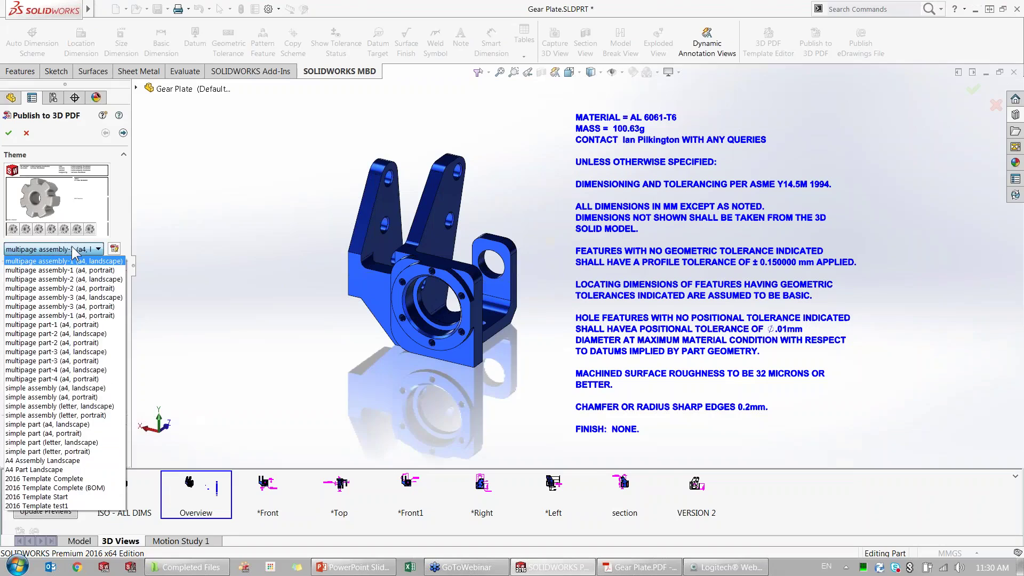
left_click(76, 470)
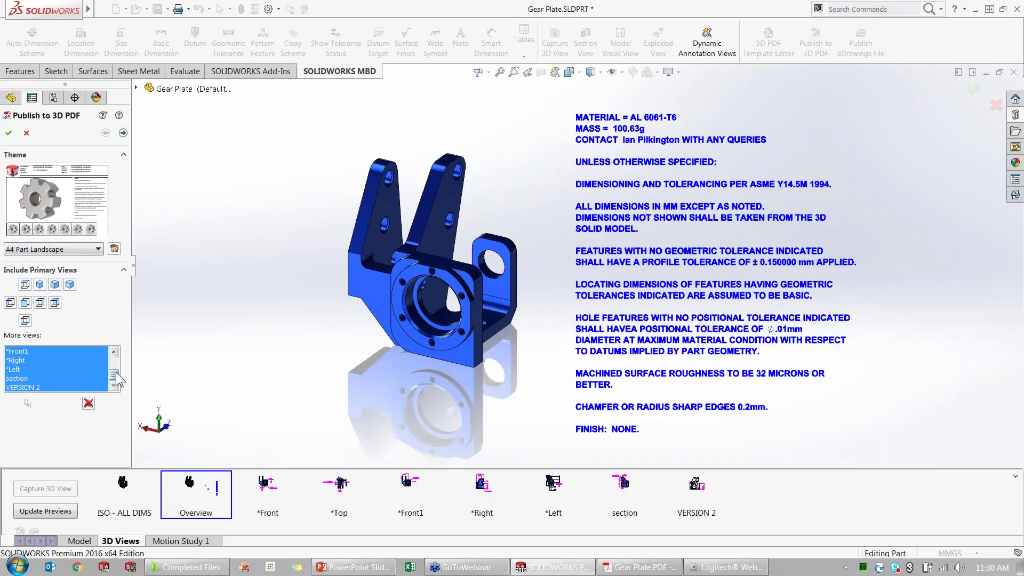
scroll(112, 376, "up", 2)
left_click(53, 352, "ctrl")
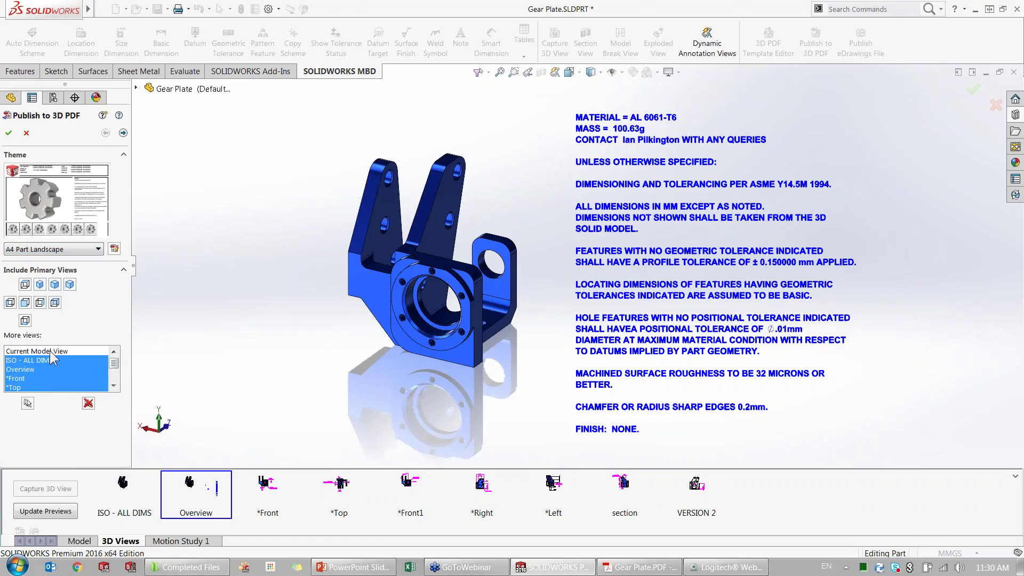
left_click(113, 386)
left_click(114, 386)
left_click(113, 386)
left_click(114, 386)
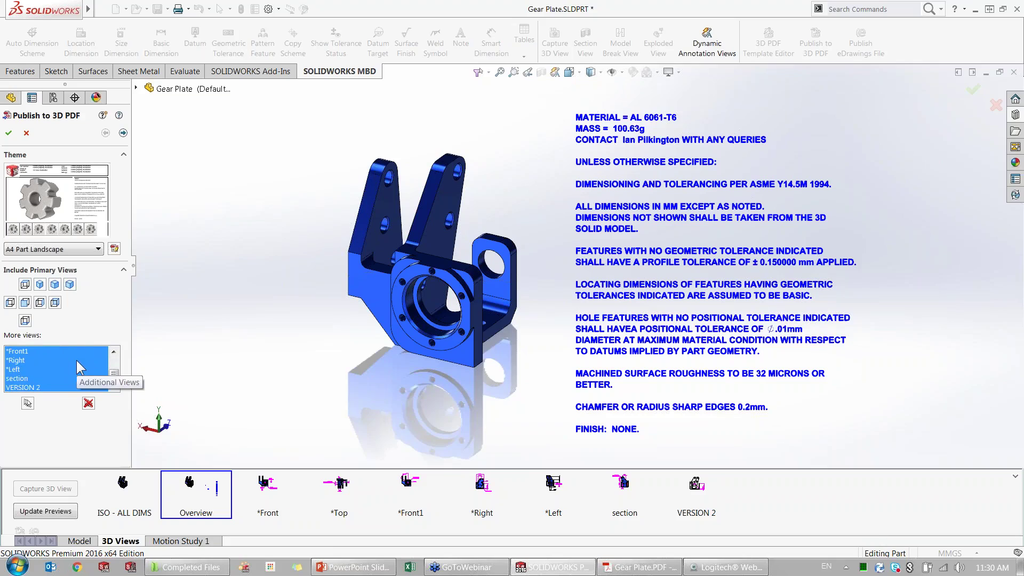
left_click(123, 134)
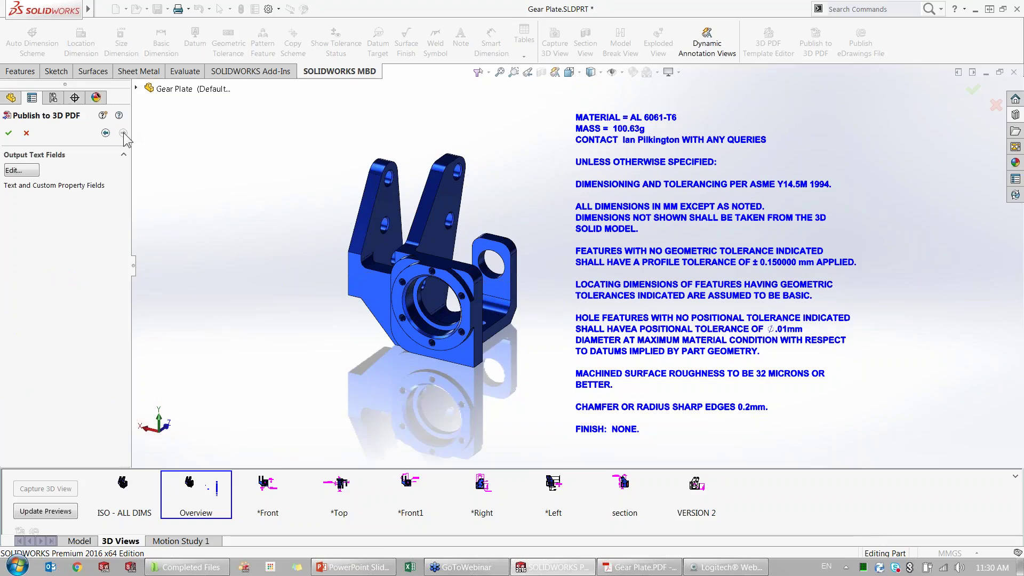
Review the Custom Property Text table, close the publish settings, and bring up Gear Plate.PDF.
left_click(21, 170)
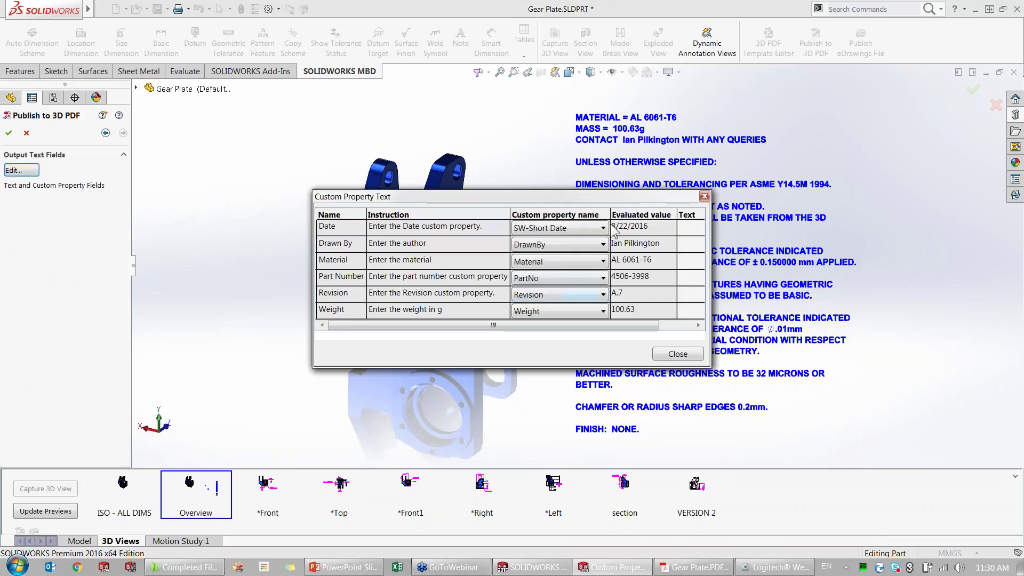
left_click_drag(614, 200, 597, 201)
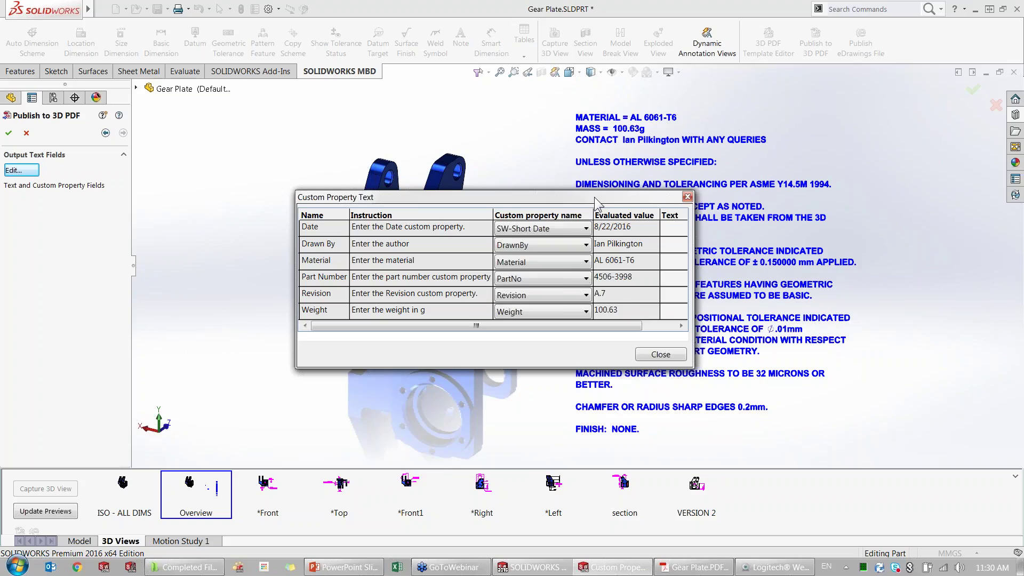
left_click(660, 354)
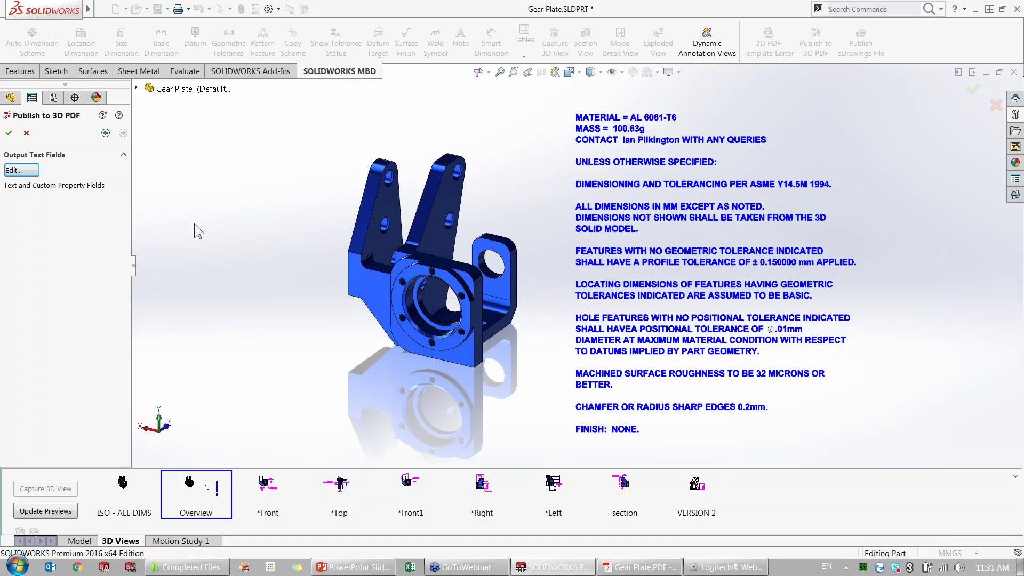
left_click(25, 133)
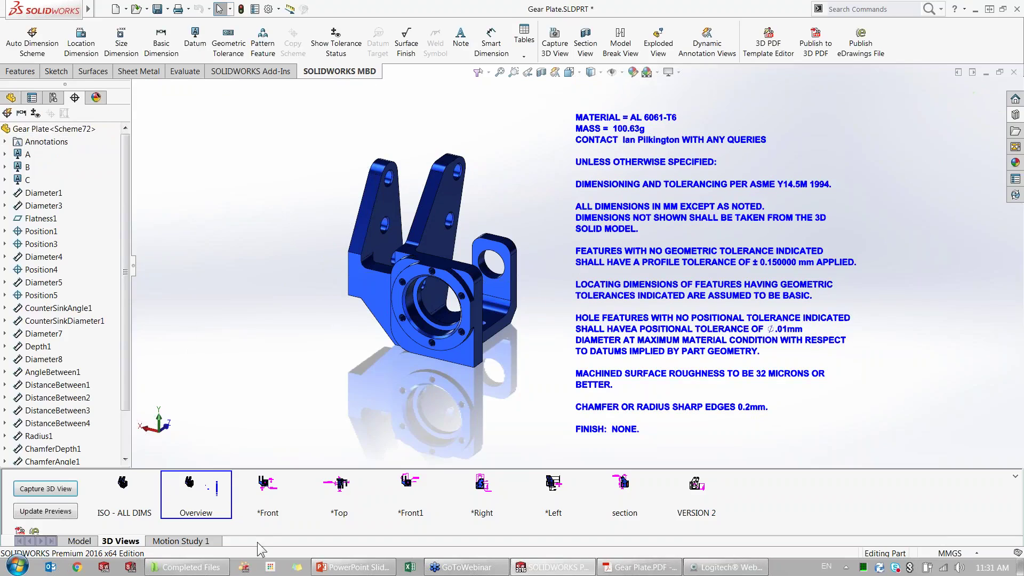
left_click(640, 567)
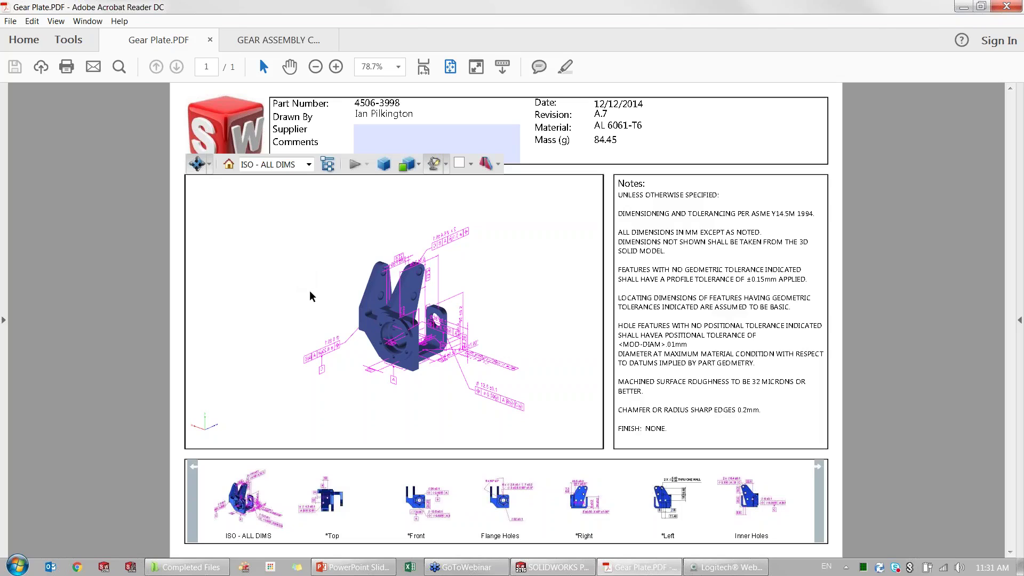
Step the Gear Plate PDF through Top, Front, Flange Holes and Right views, tilting it obliquely.
mouse_move(312, 297)
left_mouse_down()
mouse_move(297, 333)
mouse_move(251, 334)
mouse_move(507, 349)
mouse_move(476, 358)
left_mouse_up()
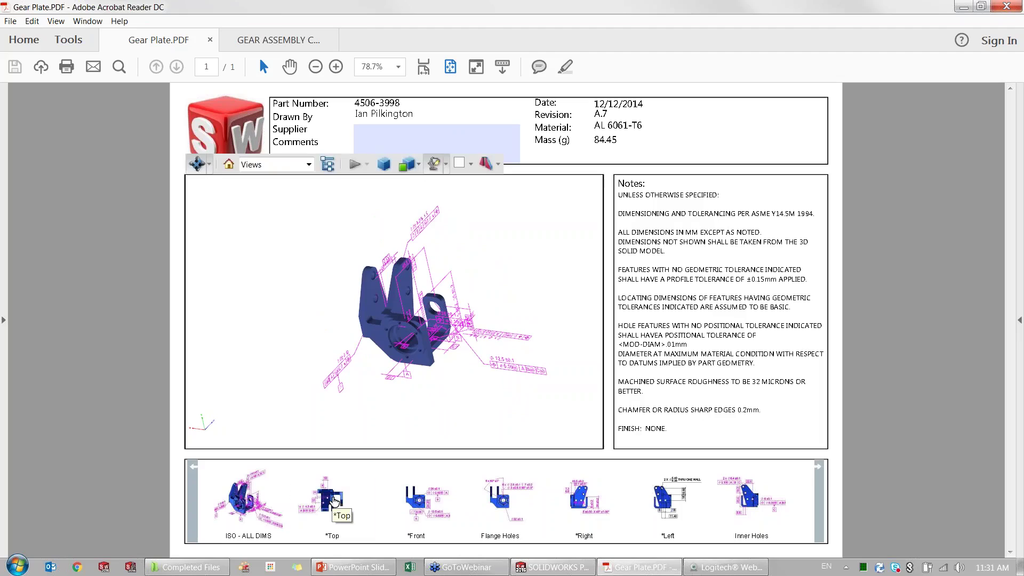
left_click(334, 500)
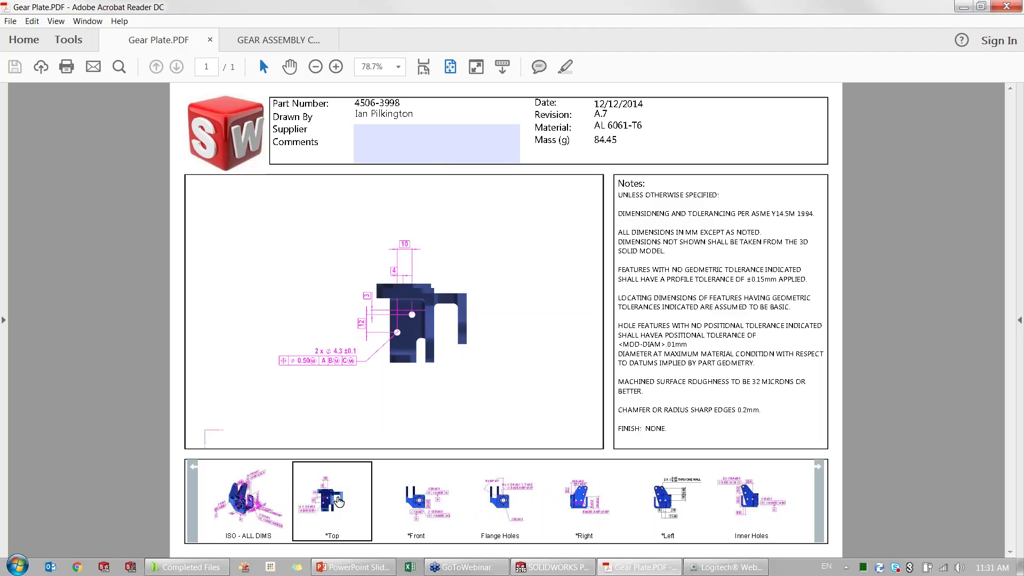
left_click(422, 502)
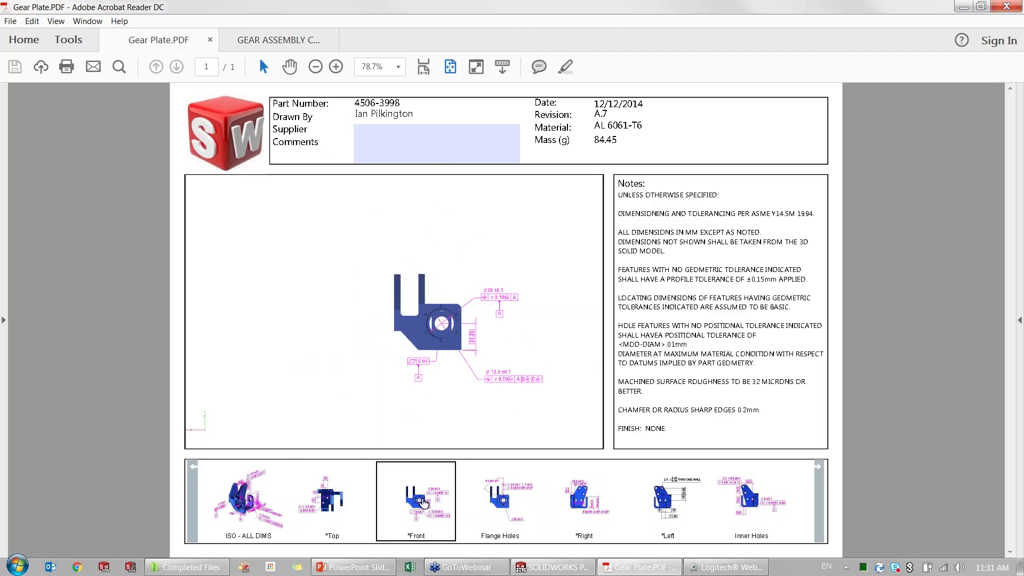
left_click(503, 501)
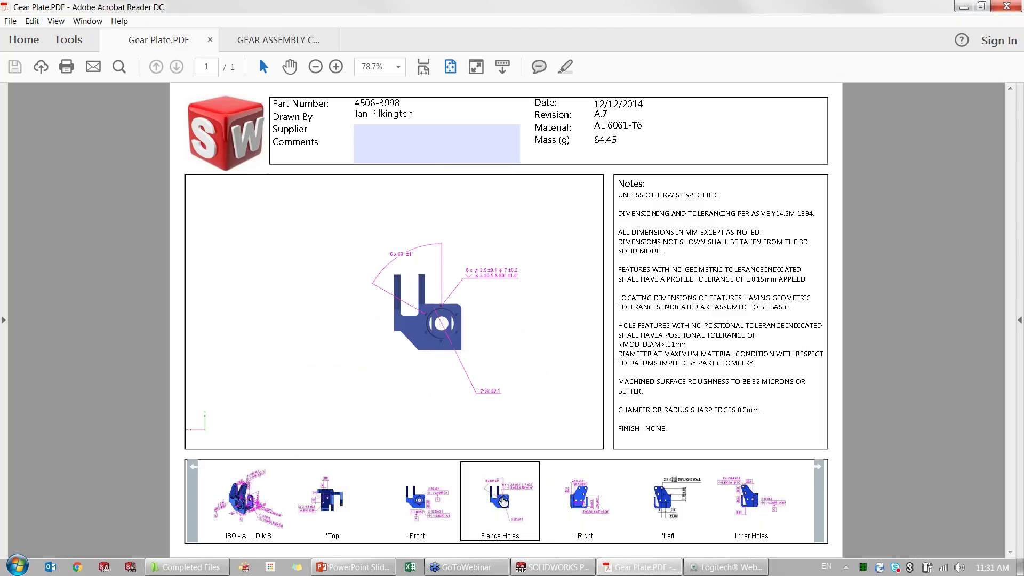
left_click(583, 502)
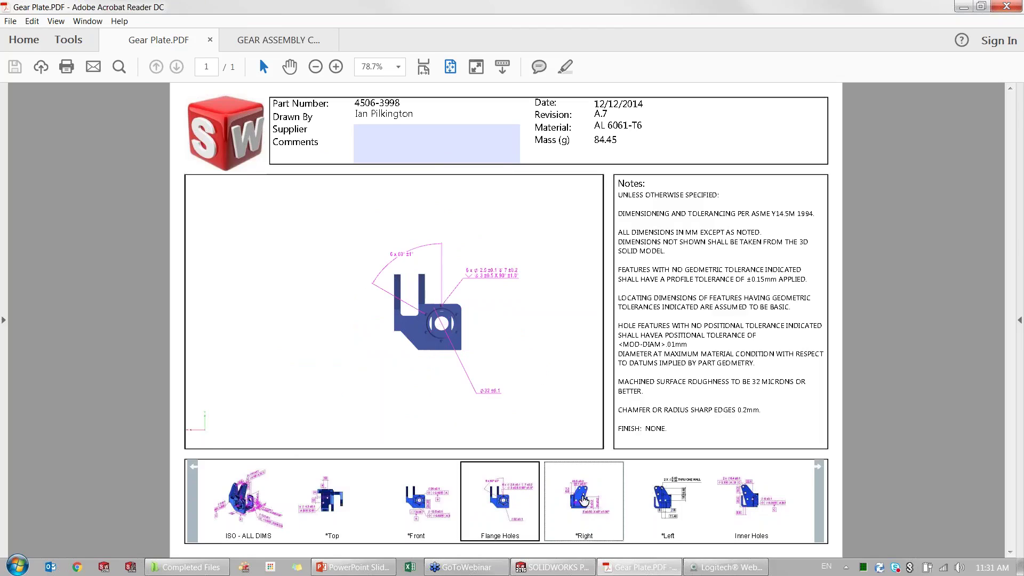
left_click_drag(519, 278, 421, 318)
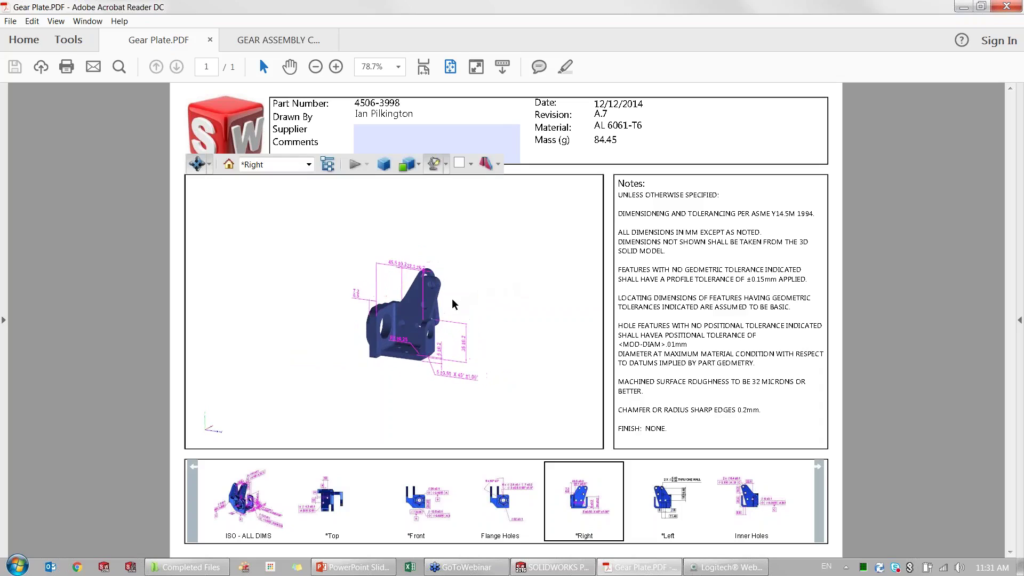
Zoom and orbit the gear plate and its dimensions, then reset to the saved view.
scroll(421, 317, "up", 2)
scroll(421, 317, "up", 4)
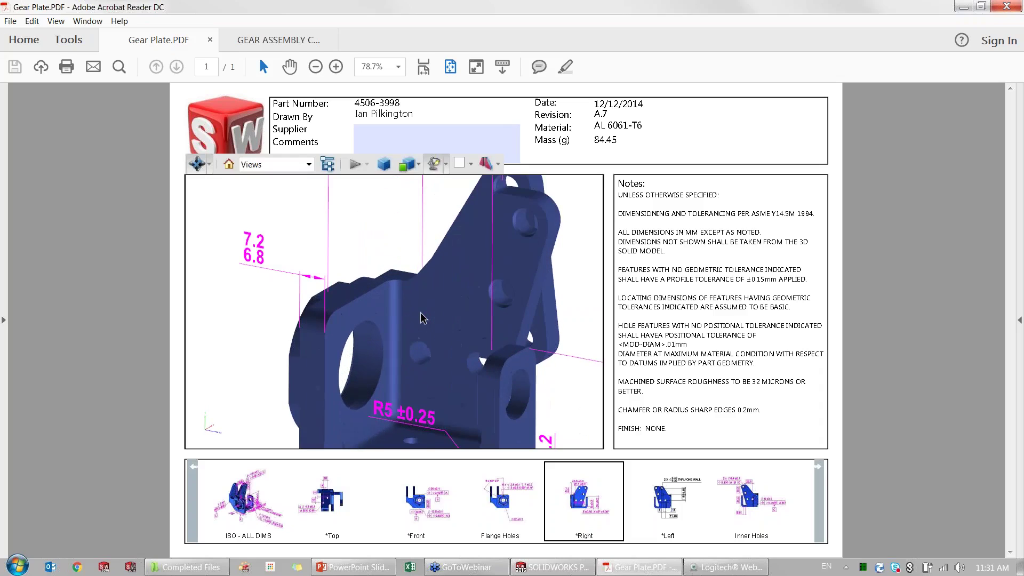
scroll(421, 319, "down", 3)
scroll(421, 319, "down", 2)
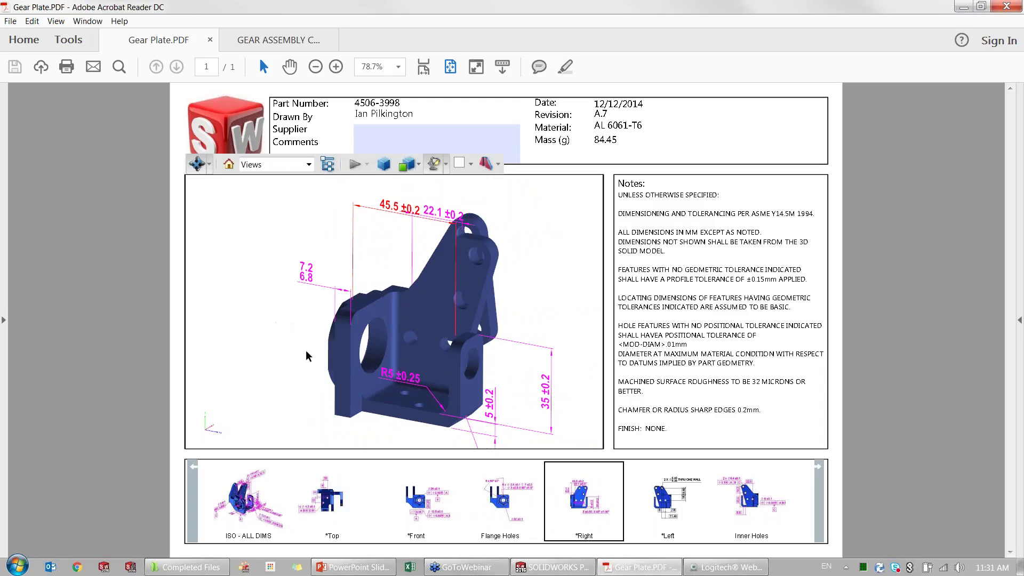
mouse_move(277, 352)
left_mouse_down()
mouse_move(422, 356)
mouse_move(411, 362)
left_mouse_up()
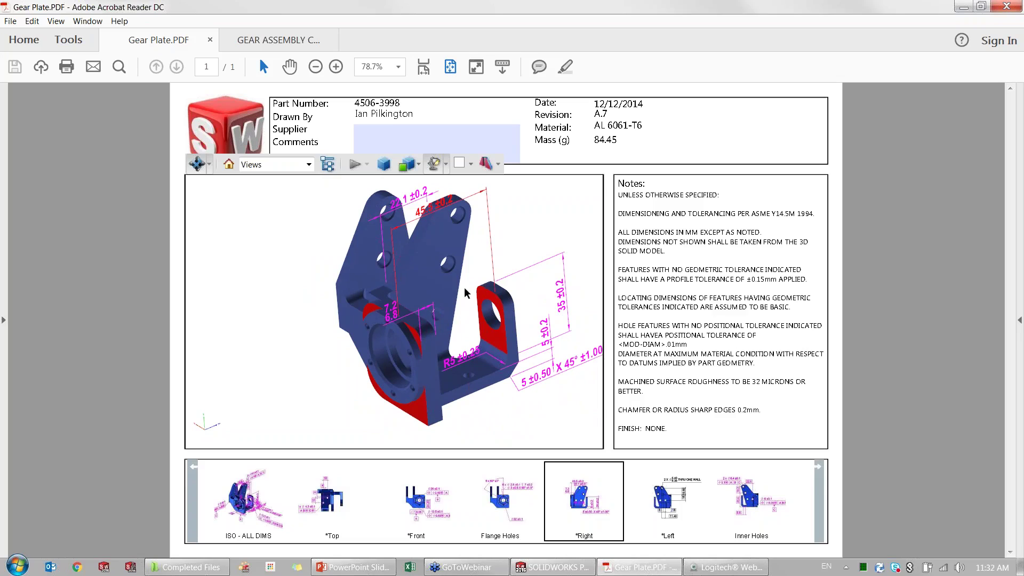
left_click_drag(478, 248, 501, 228)
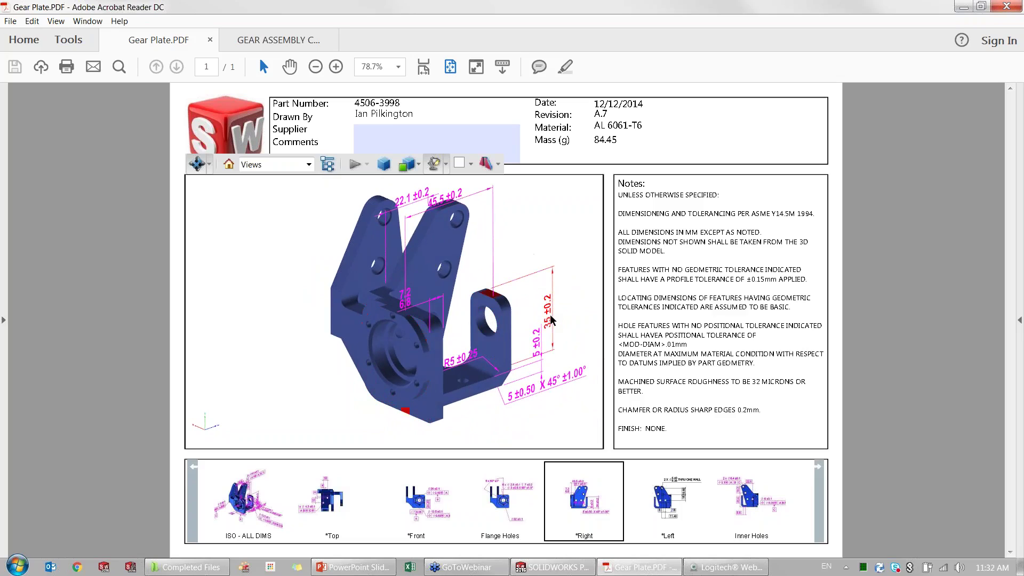
mouse_move(549, 313)
left_mouse_down()
mouse_move(453, 340)
mouse_move(328, 263)
mouse_move(543, 340)
left_mouse_up()
key("Home")
Show the Left and Inner Holes views and highlight the 2x ⌀6.4±0.1 hole callout.
left_click(664, 503)
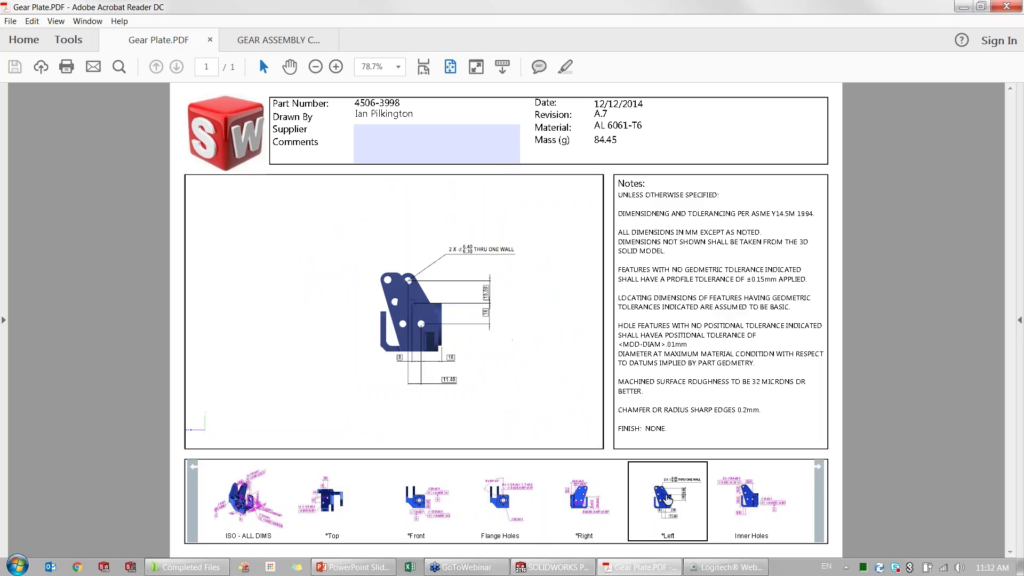
left_click(745, 499)
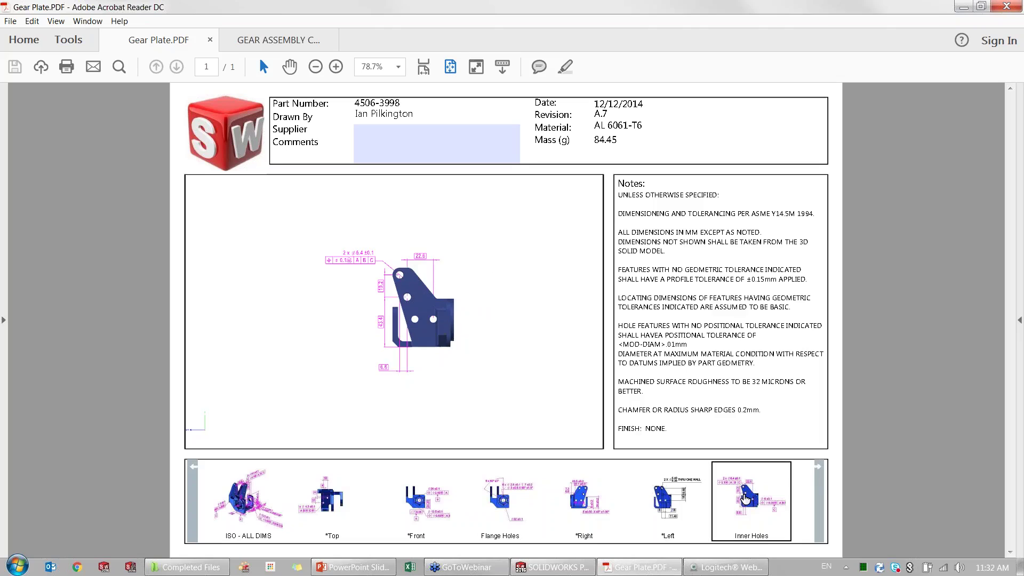
left_click(819, 507)
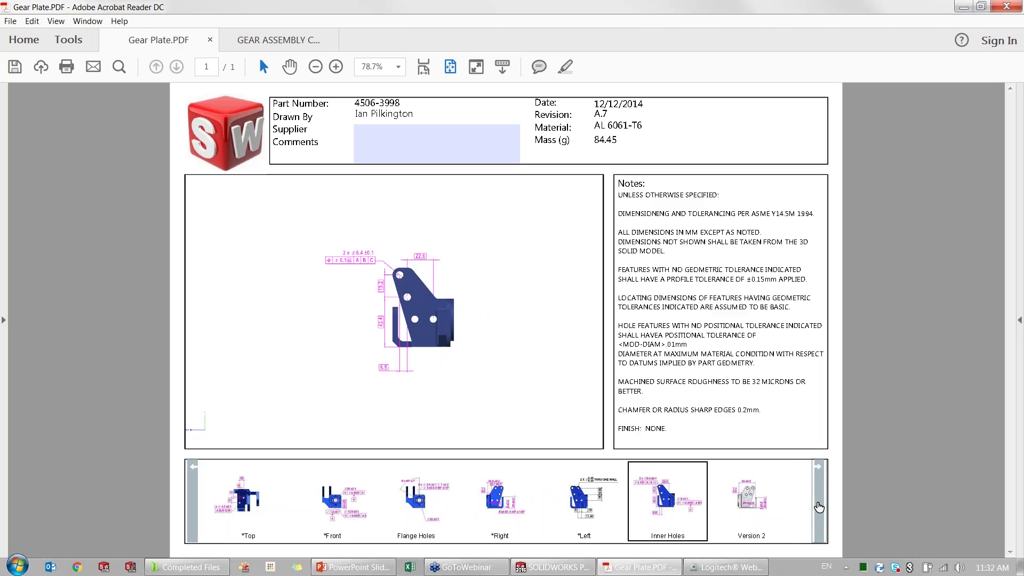
mouse_move(317, 291)
left_mouse_down()
mouse_move(351, 300)
mouse_move(516, 293)
left_mouse_up()
scroll(516, 293, "up", 3)
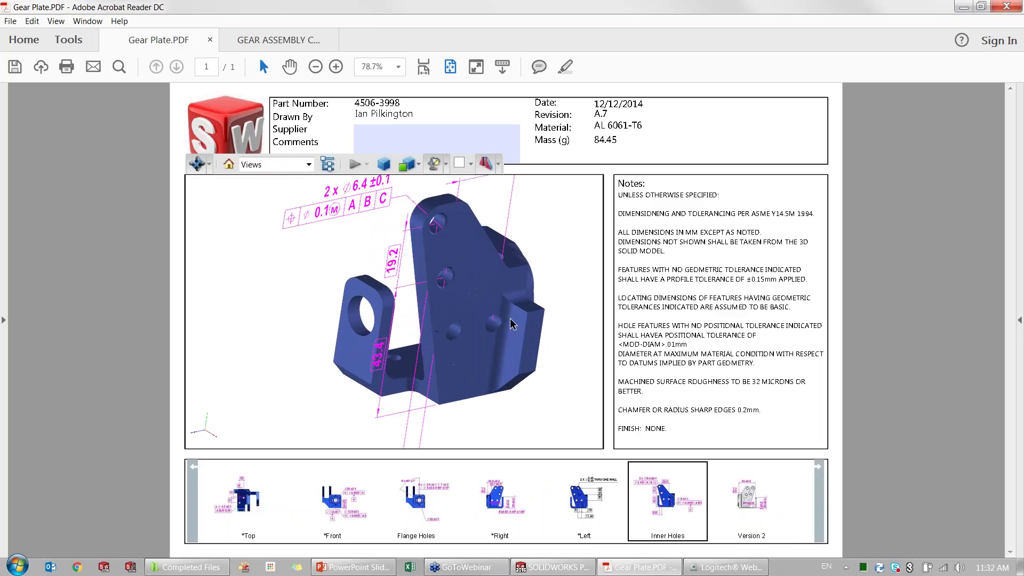
left_click(347, 196)
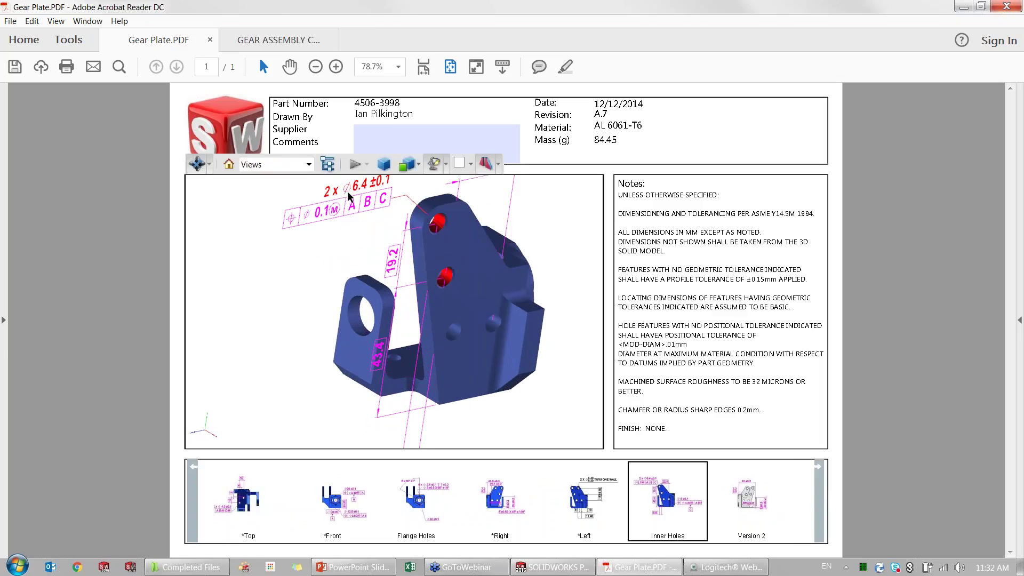
left_click_drag(389, 234, 378, 245)
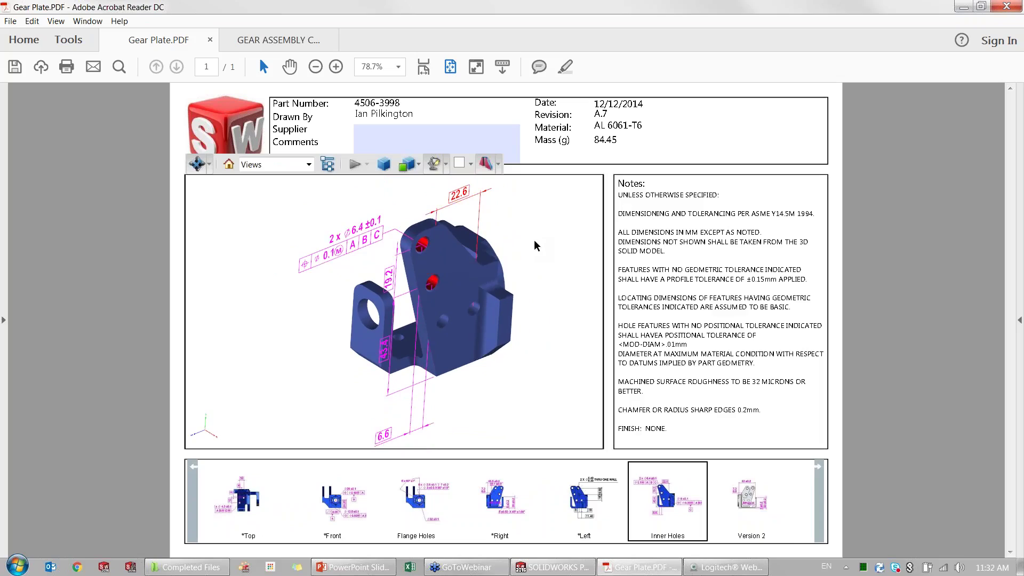
Show the grey Version 2 model and orbit it to an oblique angle.
left_click(744, 499)
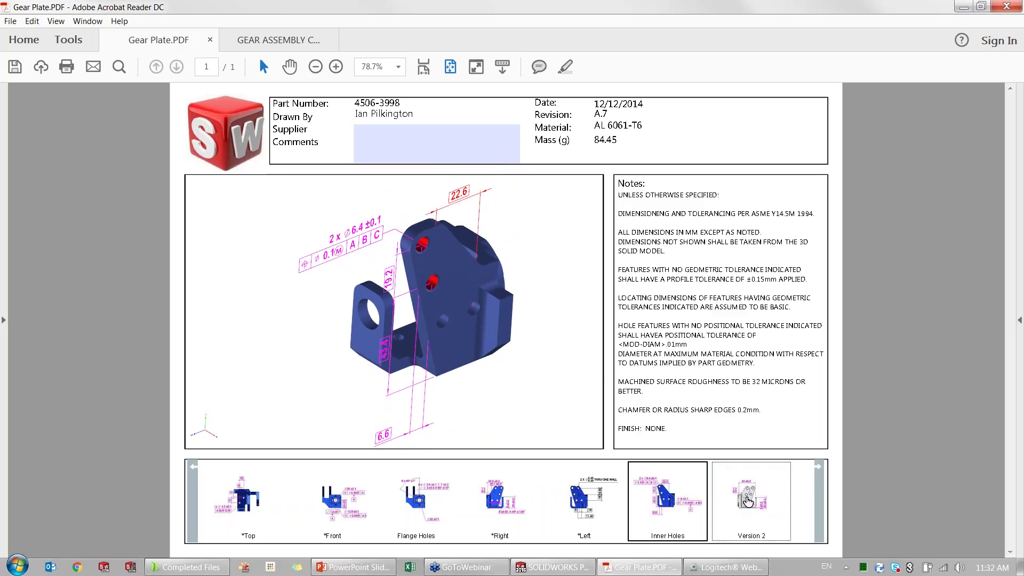
left_click_drag(433, 304, 413, 228)
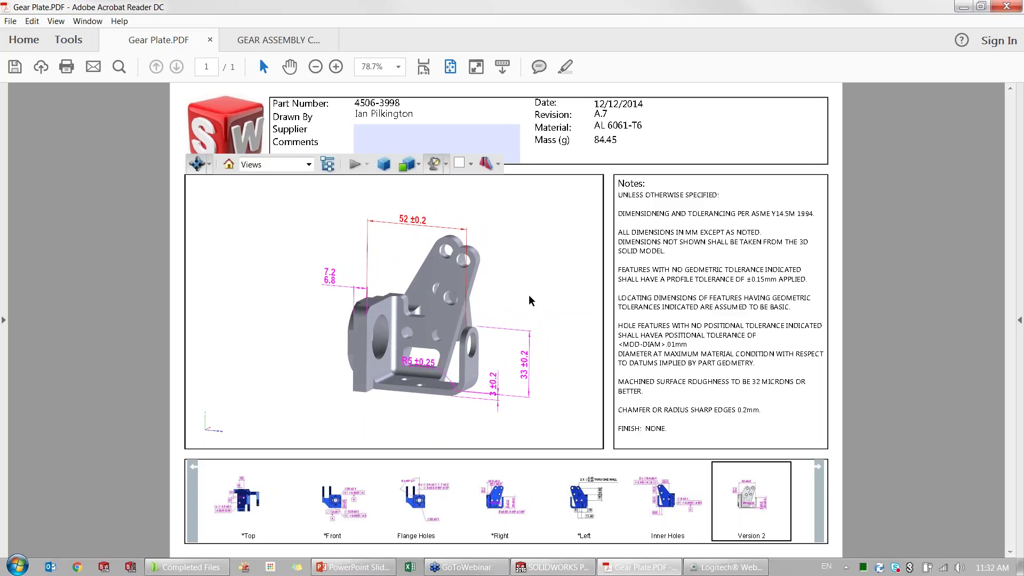
mouse_move(322, 308)
left_mouse_down()
mouse_move(356, 302)
mouse_move(319, 315)
left_mouse_up()
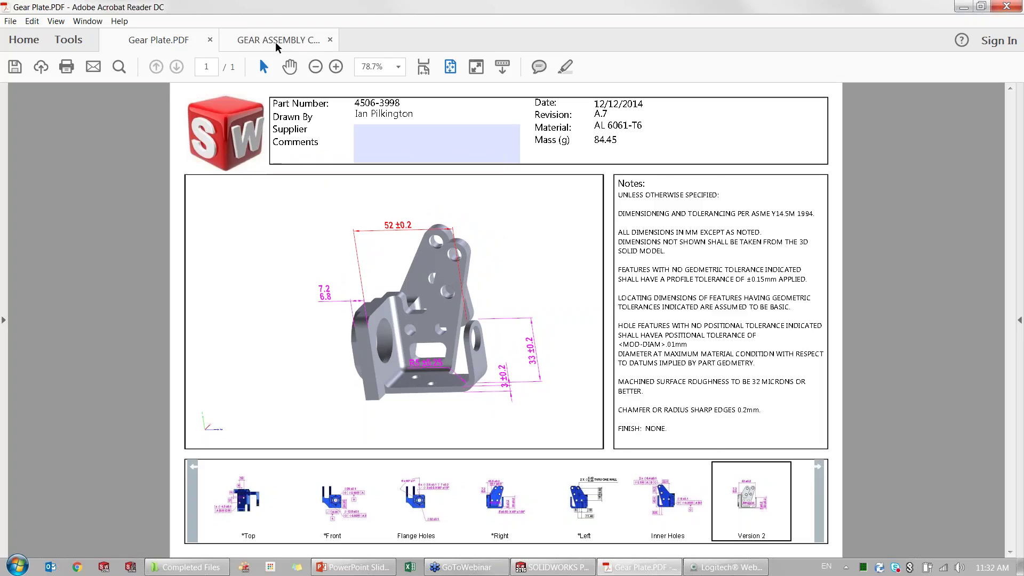
Open GEAR ASSEMBLY COMPLETE.PDF, orbit its Right view, then show the Exploded view.
left_click(275, 42)
mouse_move(482, 254)
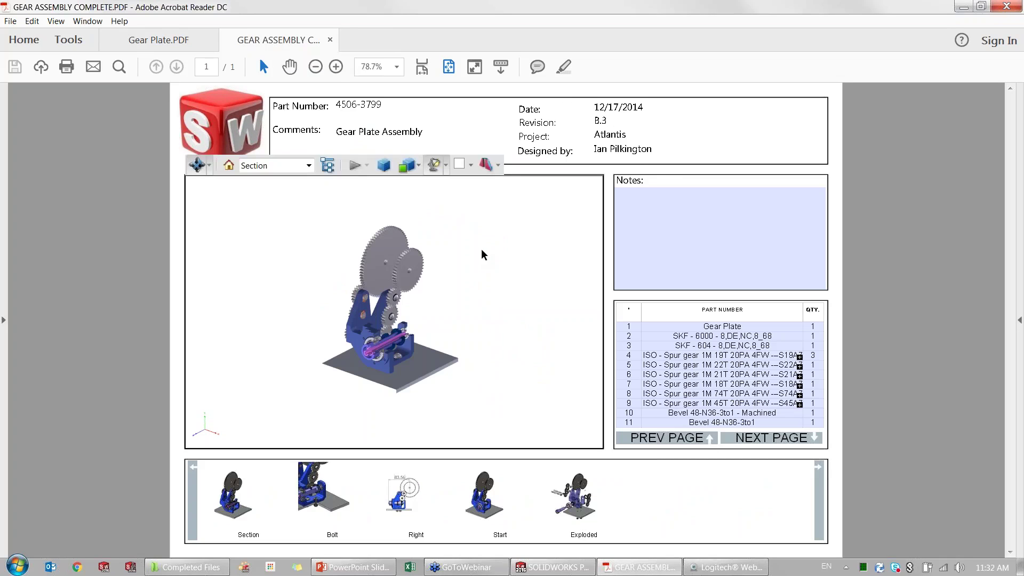
left_click(404, 503)
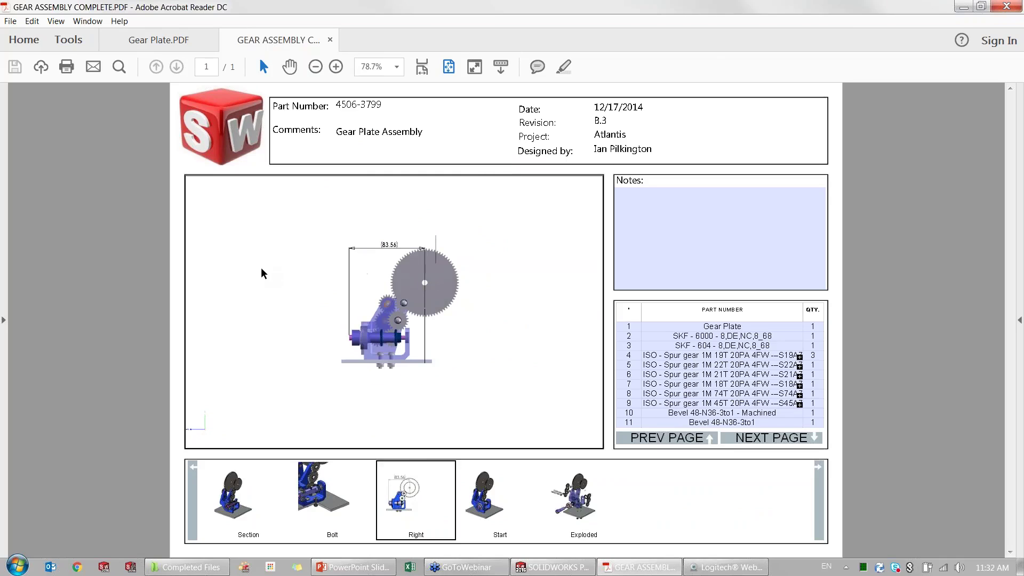
left_click_drag(261, 273, 322, 294)
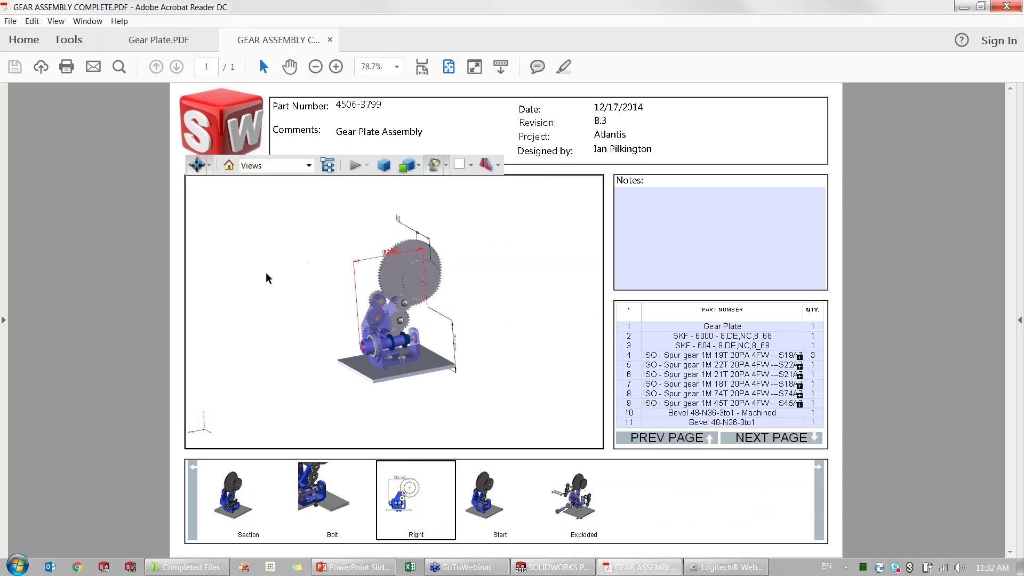
left_click_drag(268, 277, 293, 286)
scroll(505, 377, "up", 3)
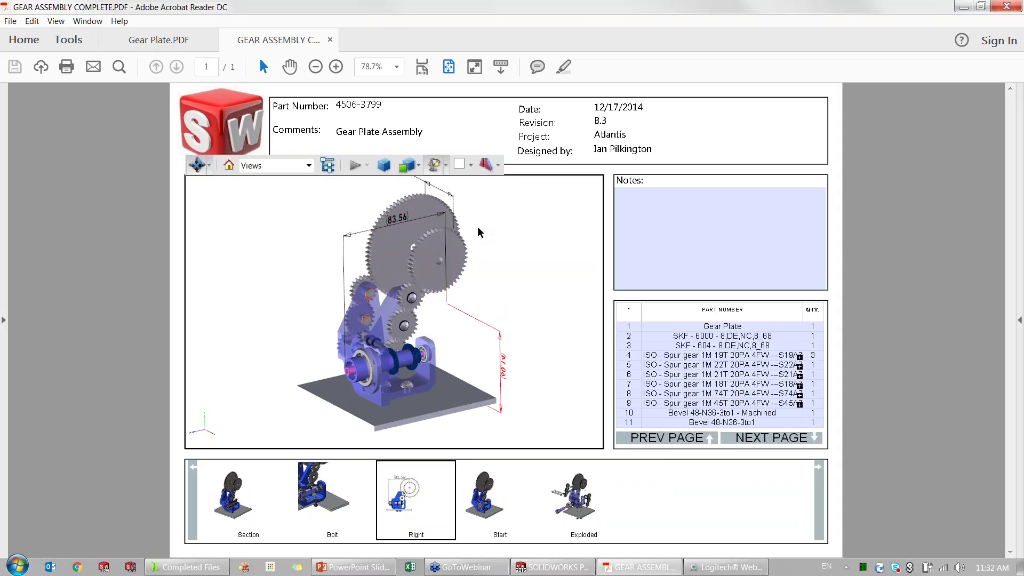
scroll(478, 240, "down", 2)
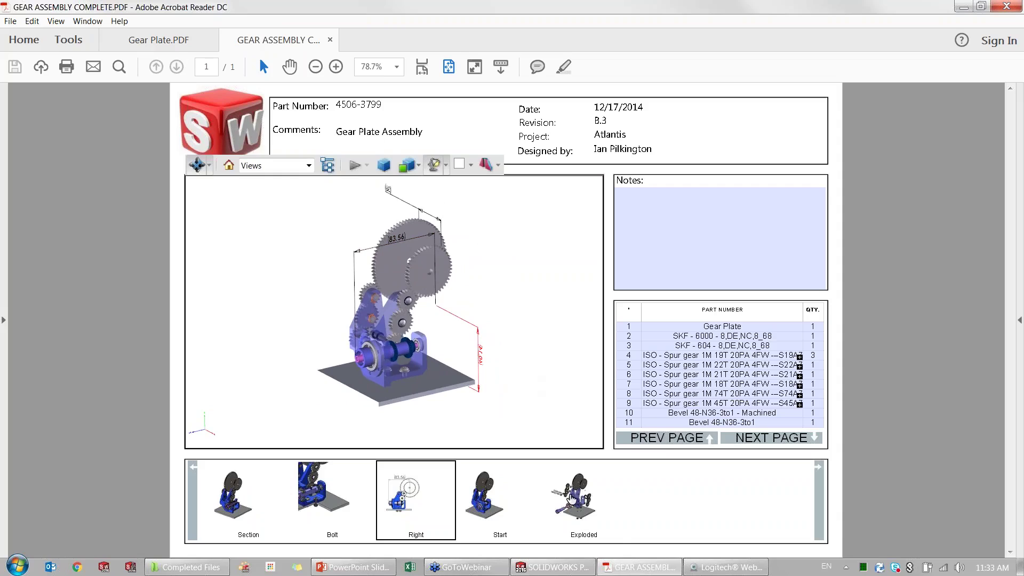
left_click(579, 507)
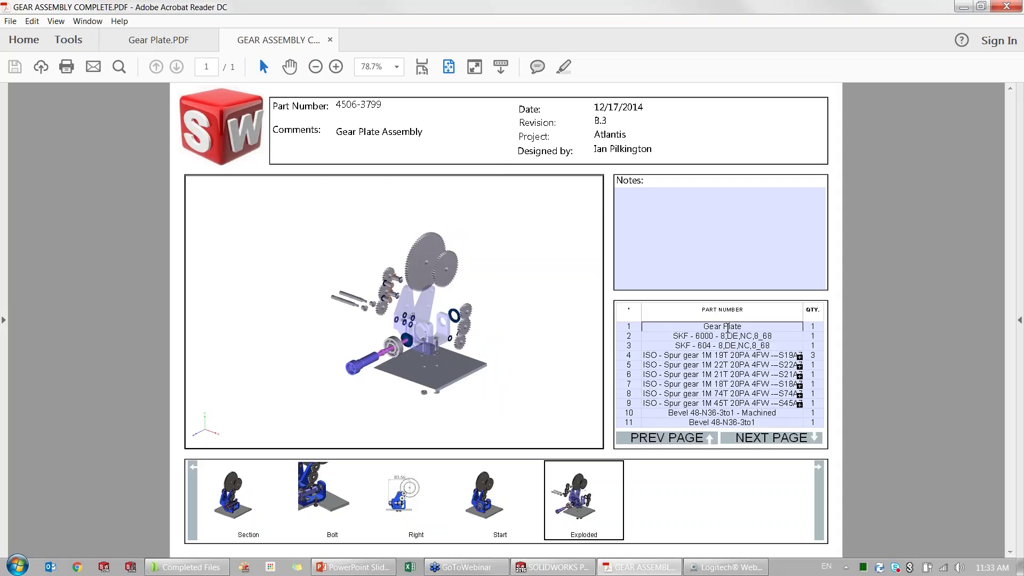
Highlight the Gear Plate, SKF 6000 and 604 bearings, and 22T, 21T, 18T, 74T spur gears.
left_click(725, 327)
left_click(733, 336)
left_click(731, 346)
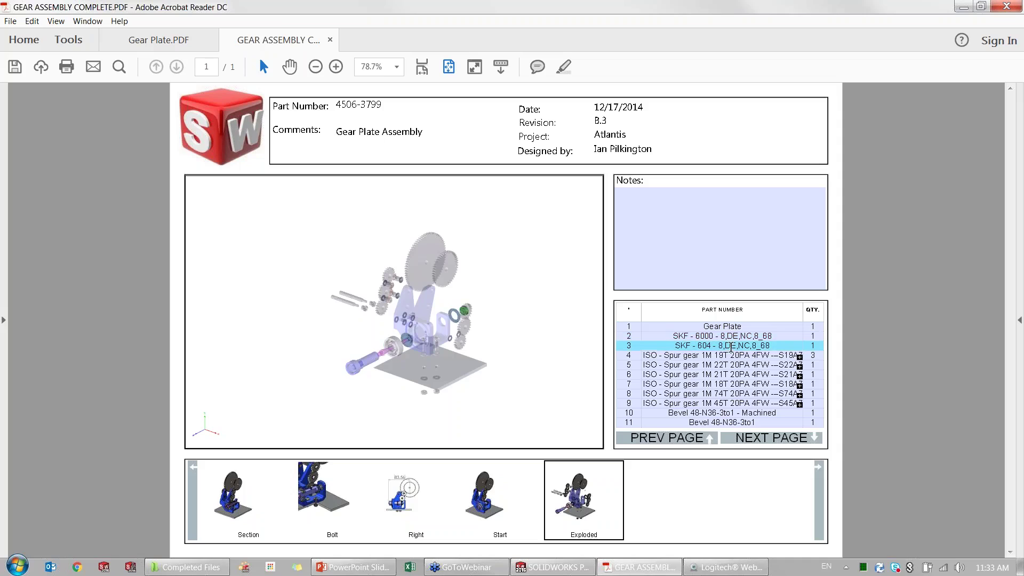
left_click(728, 365)
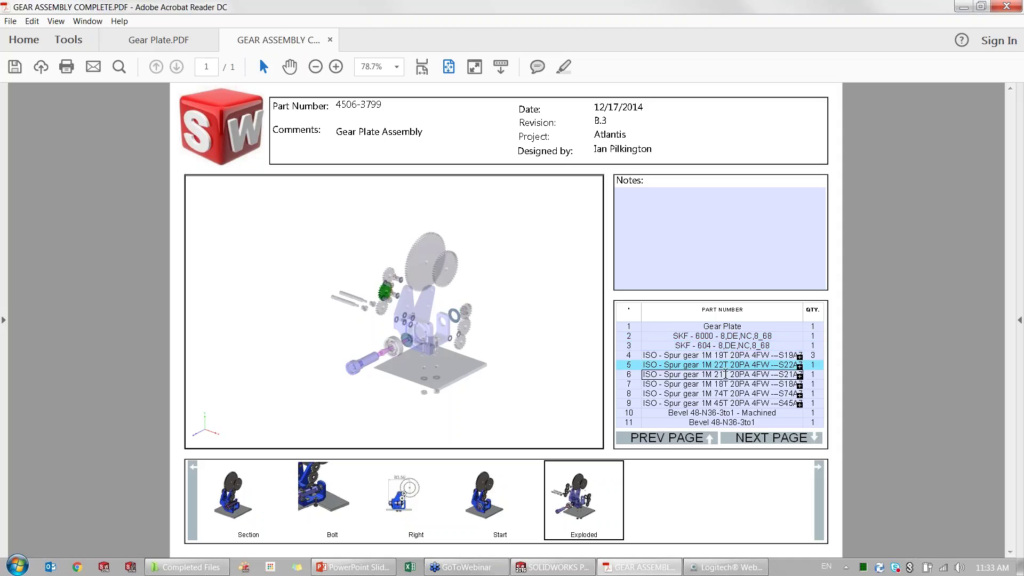
left_click(725, 374)
scroll(429, 323, "up", 3)
left_click(689, 384)
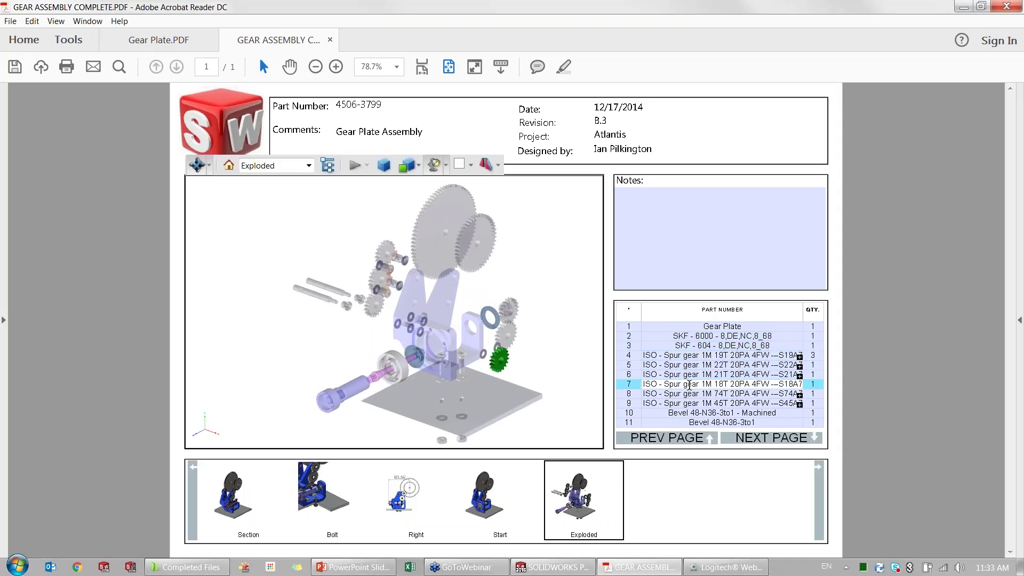
left_click(689, 394)
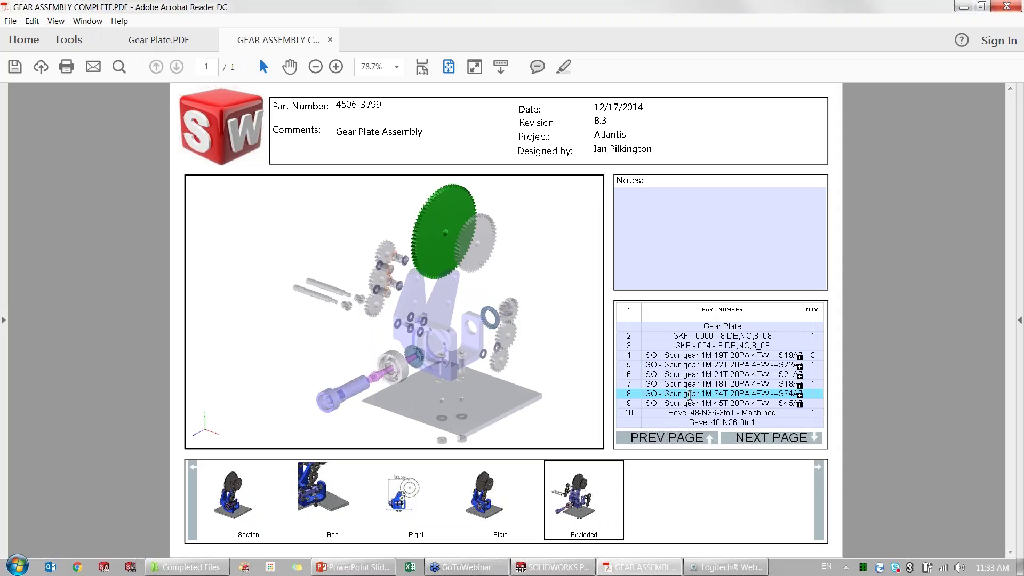
left_click(689, 384)
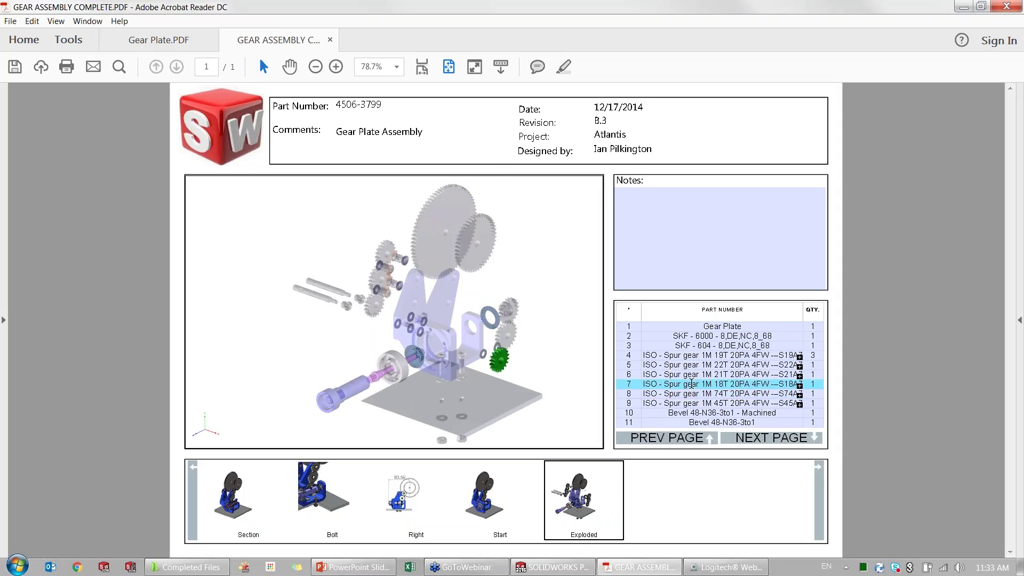
Highlight Focus Shaft, Bevel 48-N12 and InputShaft-Inside, select the 74-tooth gear, return to PowerPoint.
left_click(506, 334)
left_click(713, 374)
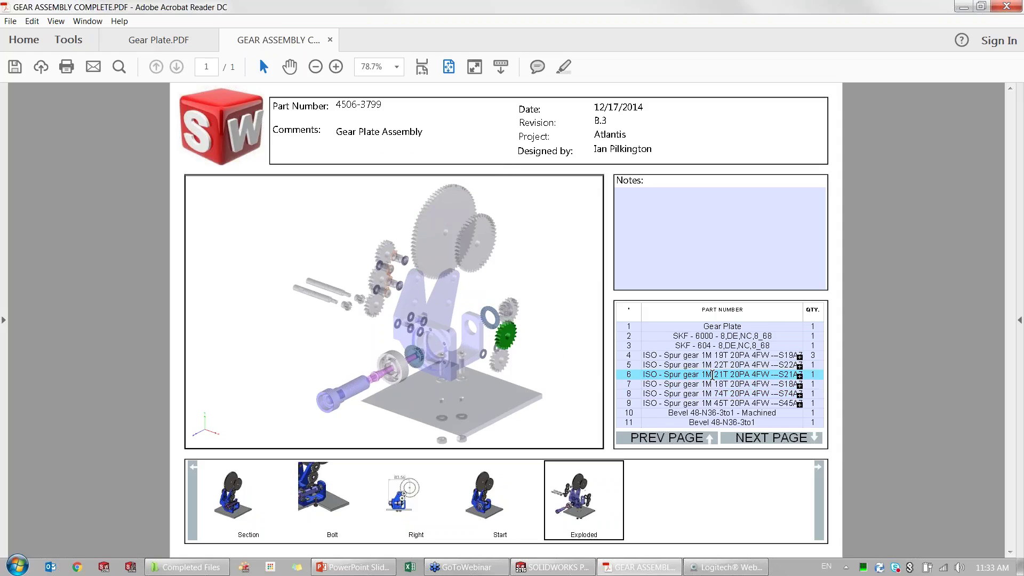
left_click(315, 300)
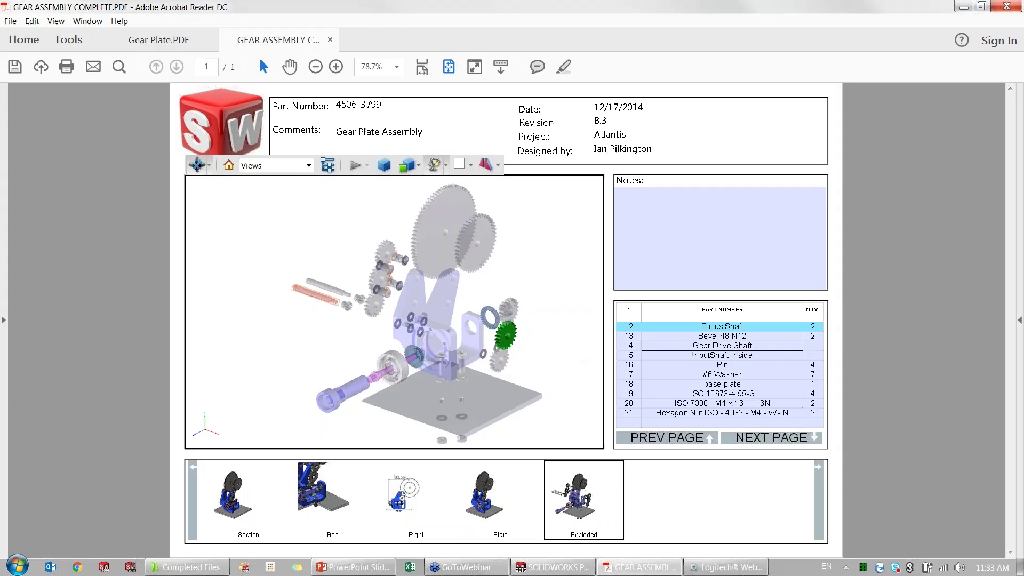
left_click(696, 326)
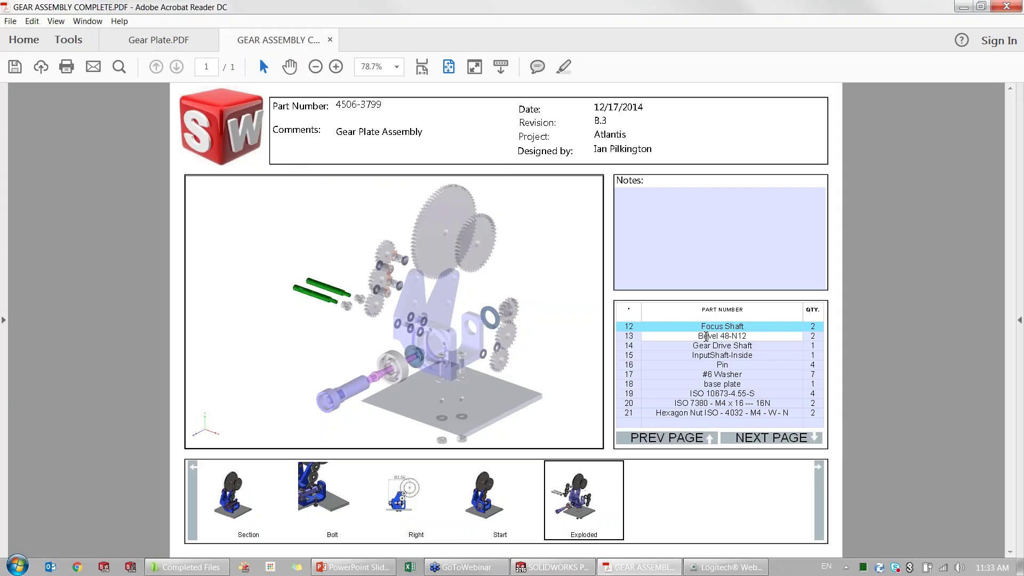
left_click(704, 336)
left_click(707, 355)
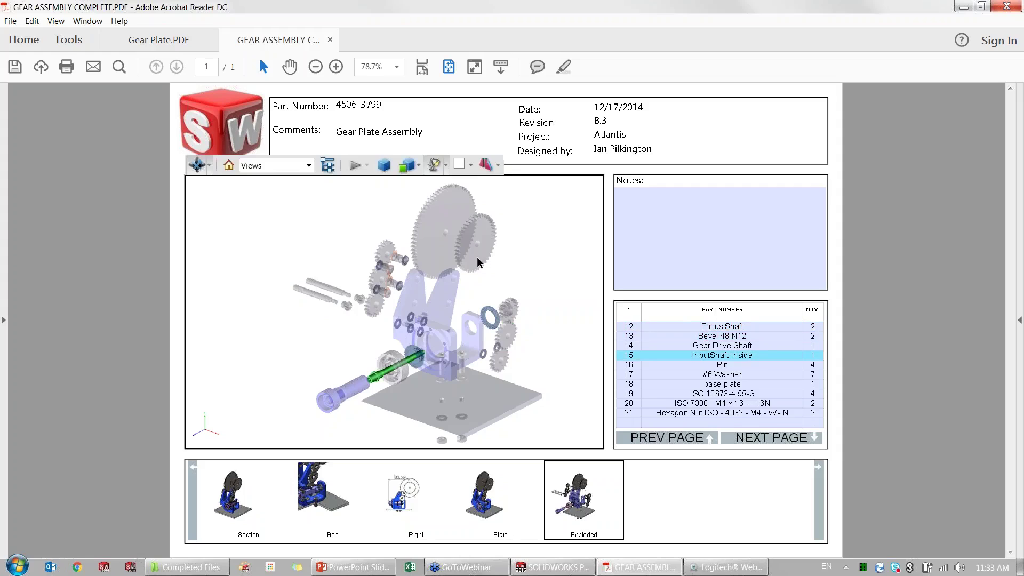
left_click(442, 213)
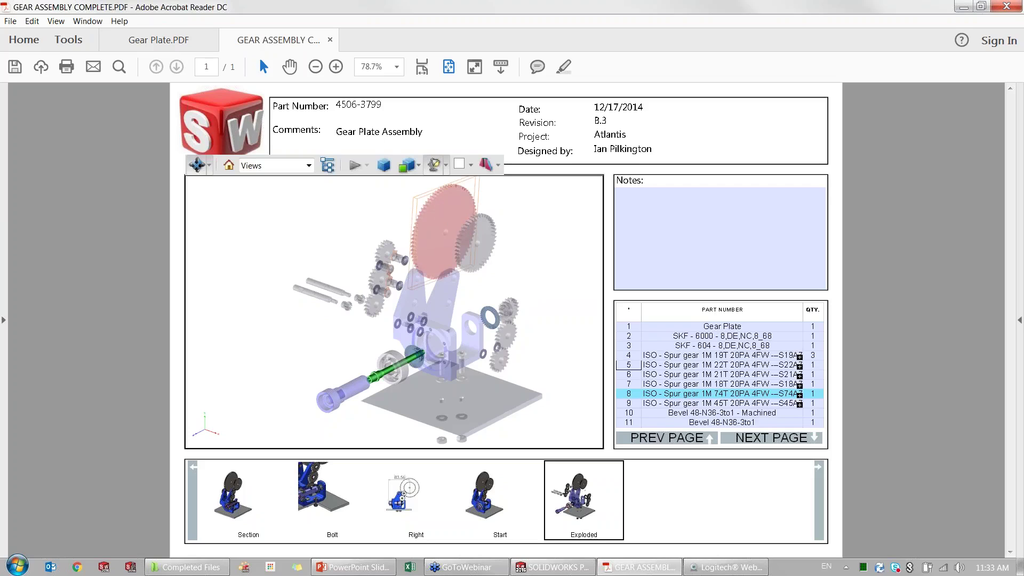
left_click(679, 393)
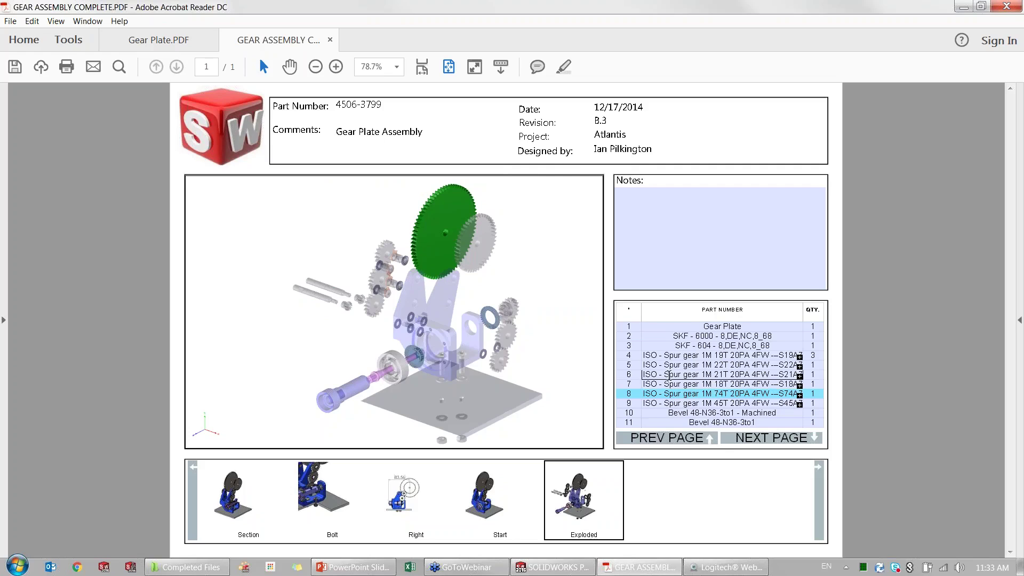
left_click(345, 567)
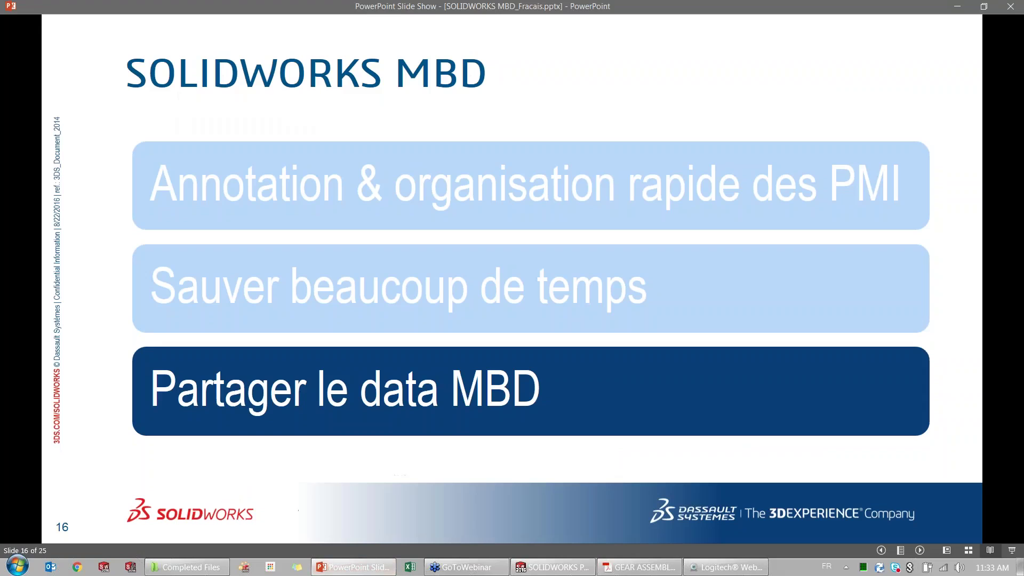
Advance the slide show to slide 18, then switch back to SOLIDWORKS.
left_click(406, 289)
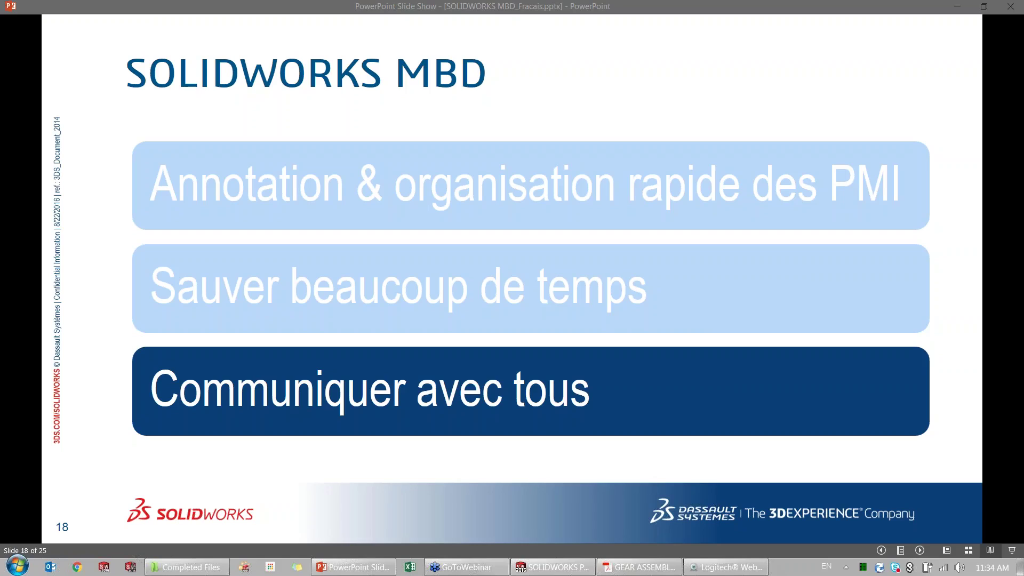
left_click(552, 566)
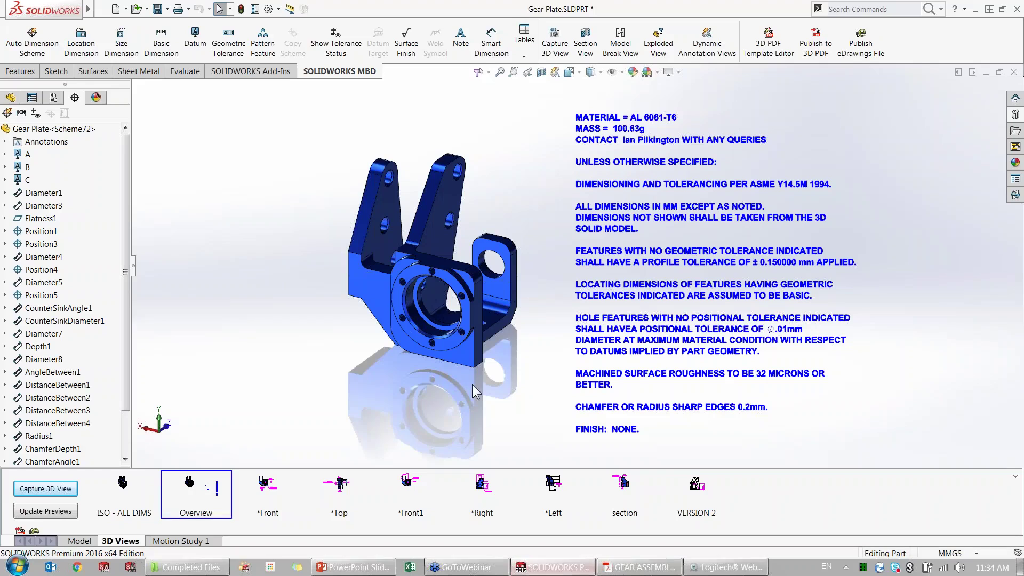
In the Gear Plate PDF, measure an 18.0 mm distance between two plate edges and place the label.
left_click(639, 567)
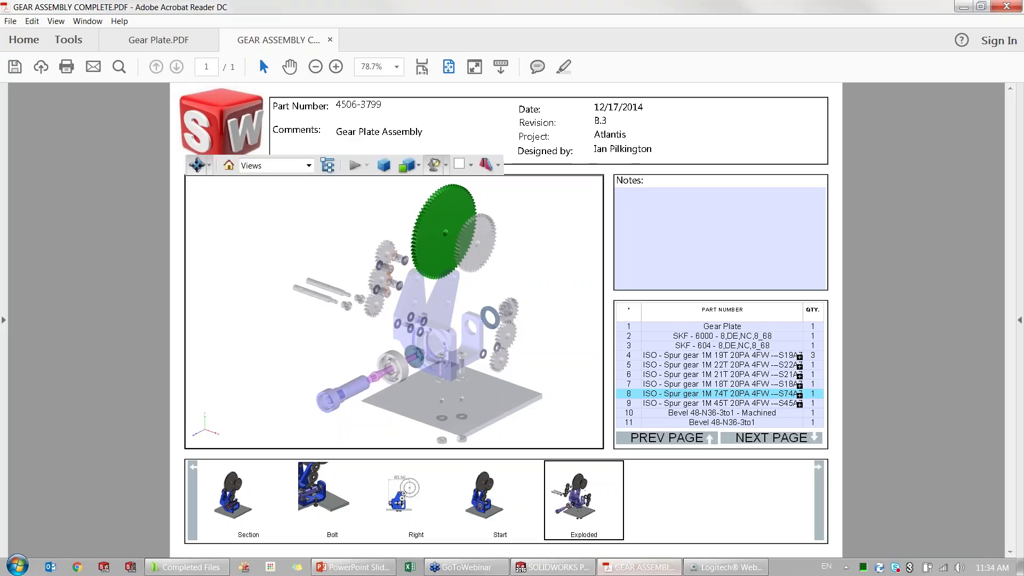
left_click(159, 43)
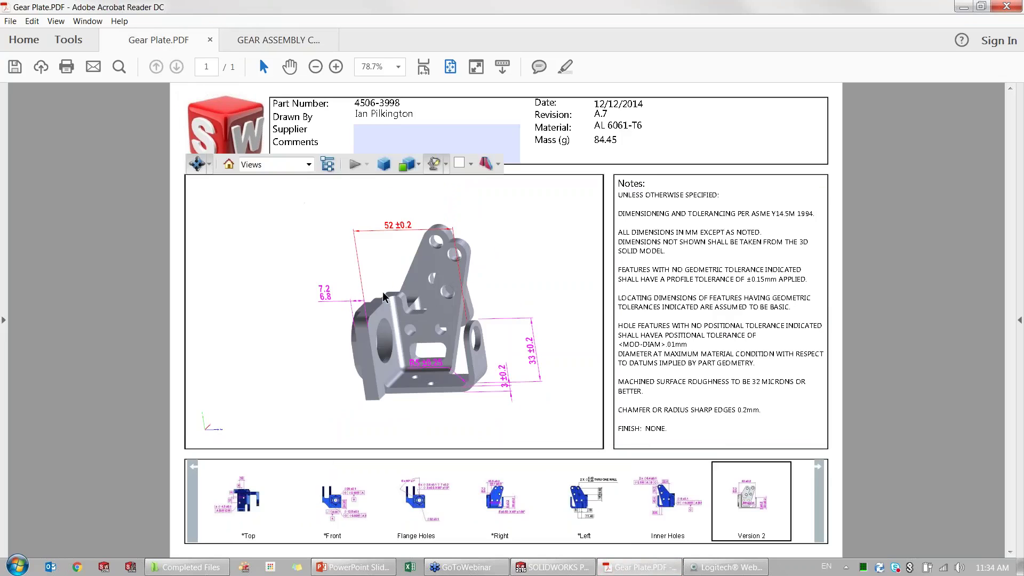
left_click(198, 164)
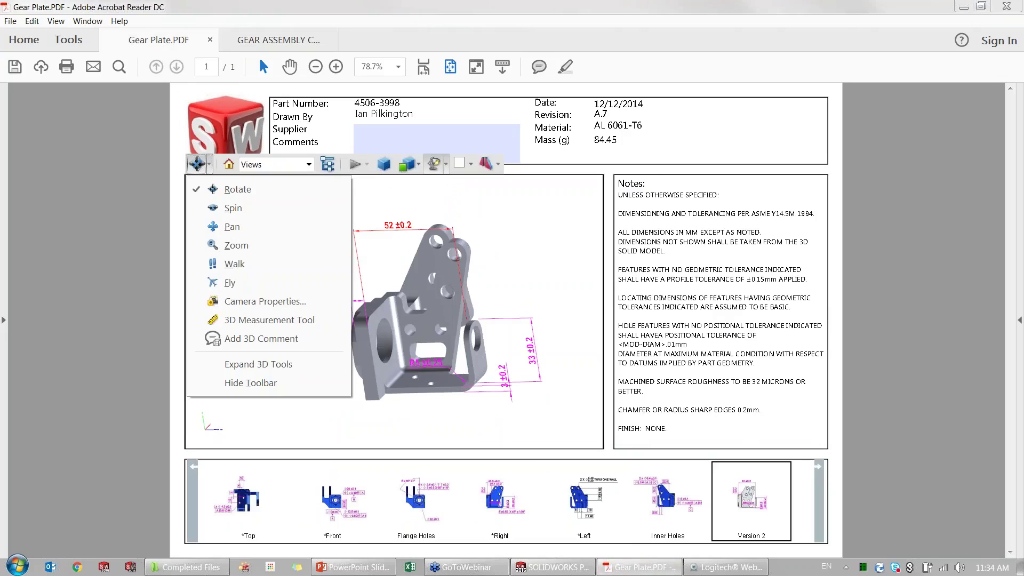
left_click(266, 322)
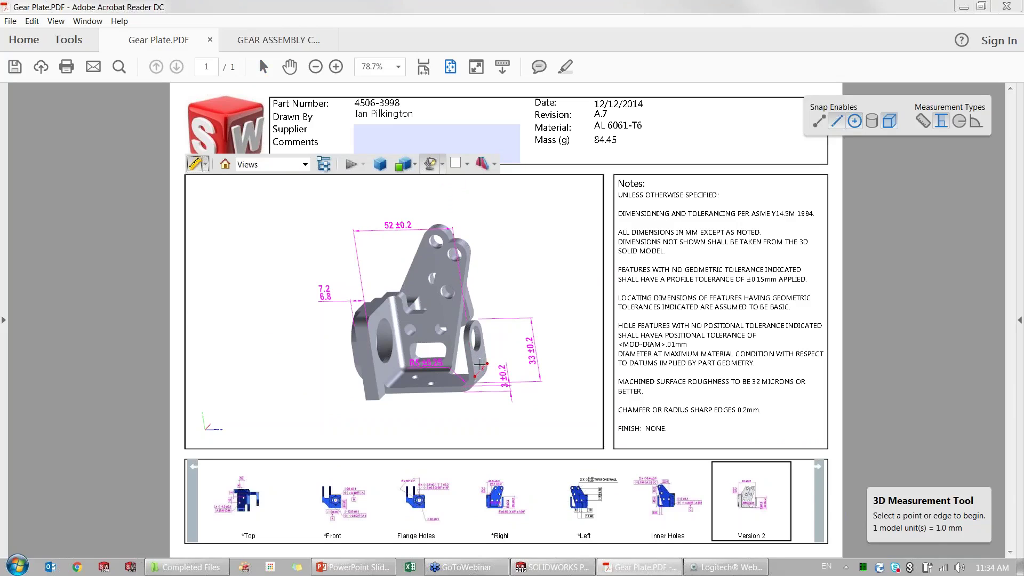
left_click(482, 364)
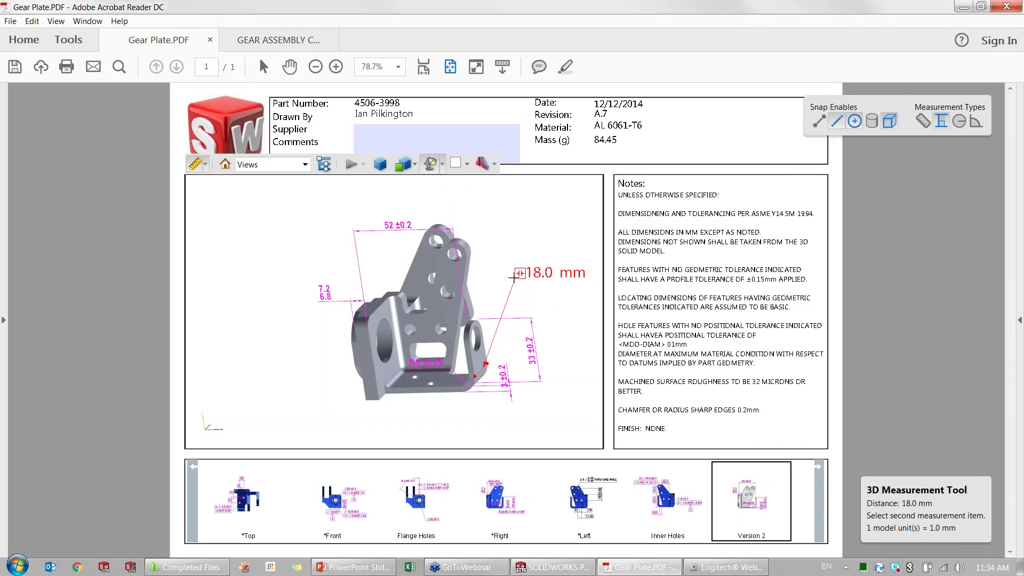
left_click(480, 331)
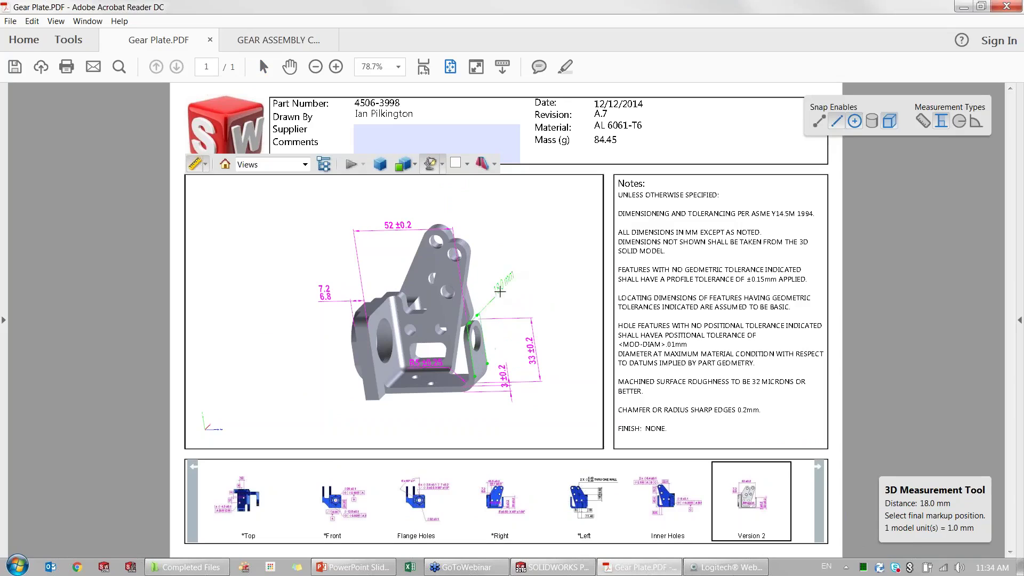
left_click(497, 273)
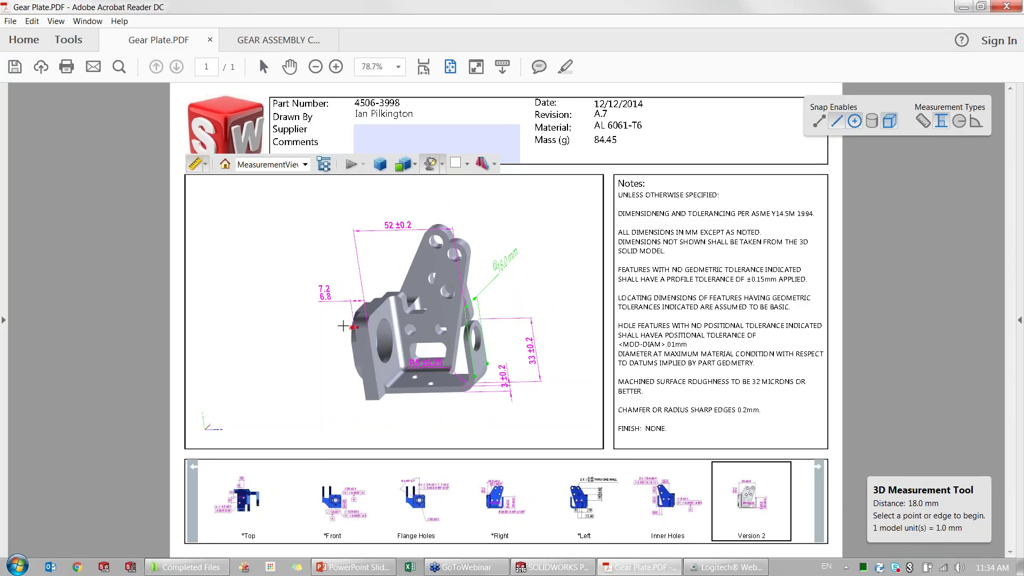
Rotate the Gear Plate model to view the measurement, then return to the PowerPoint slide show.
left_click_drag(440, 327, 529, 362)
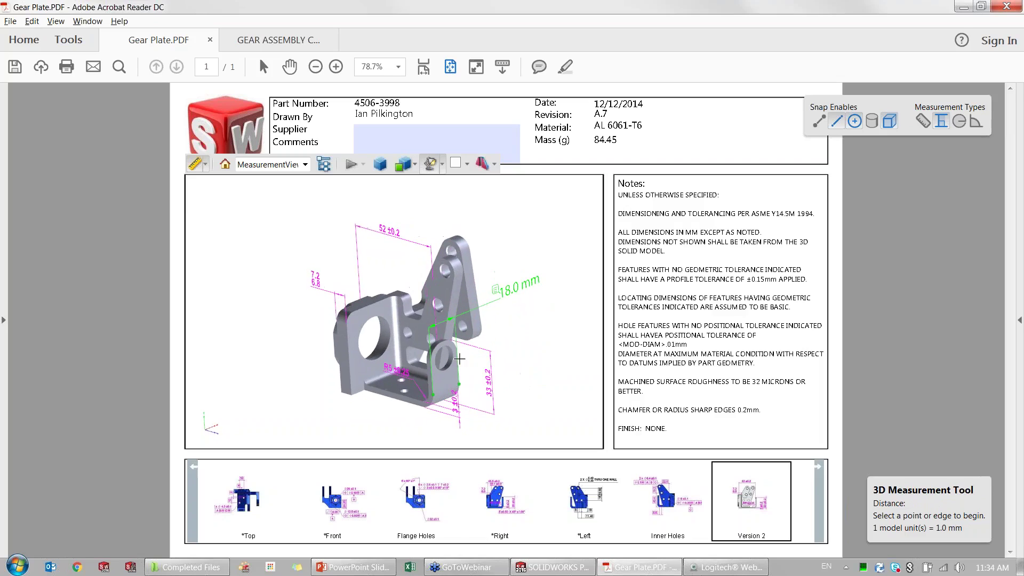
scroll(529, 361, "up", 1)
scroll(530, 362, "up", 1)
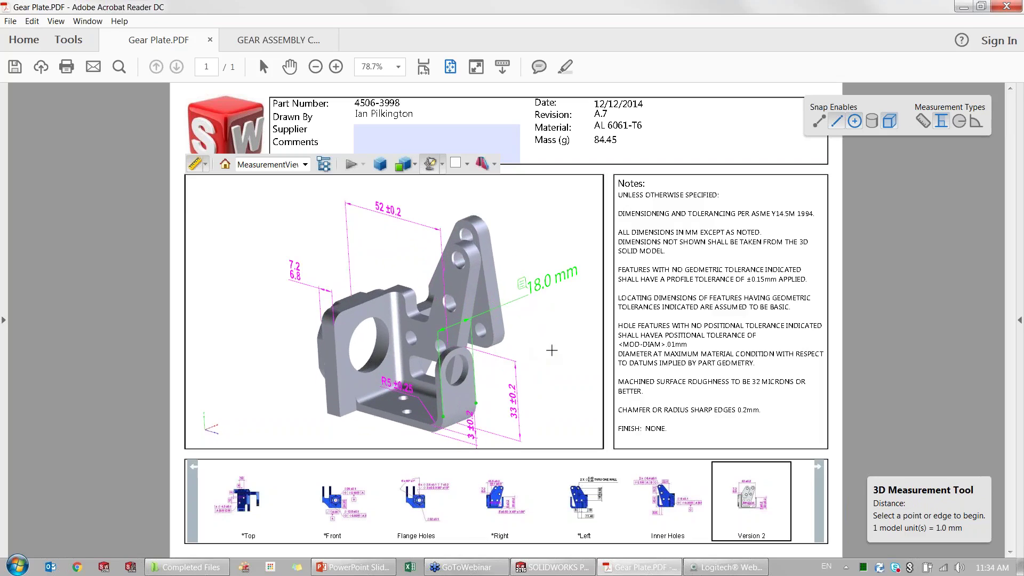
left_click_drag(554, 364, 534, 369)
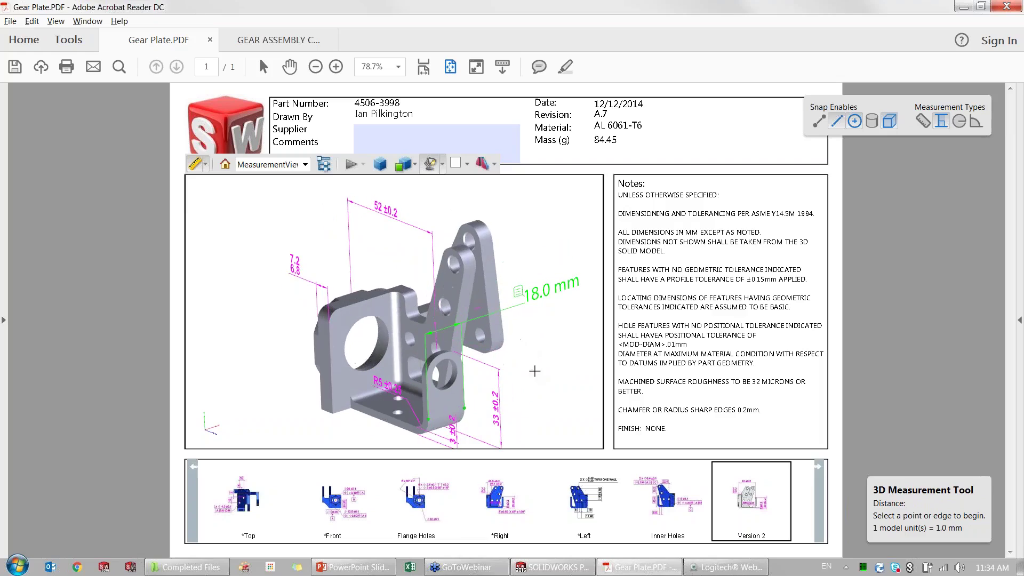
key("alt")
left_click_drag(507, 355, 534, 368)
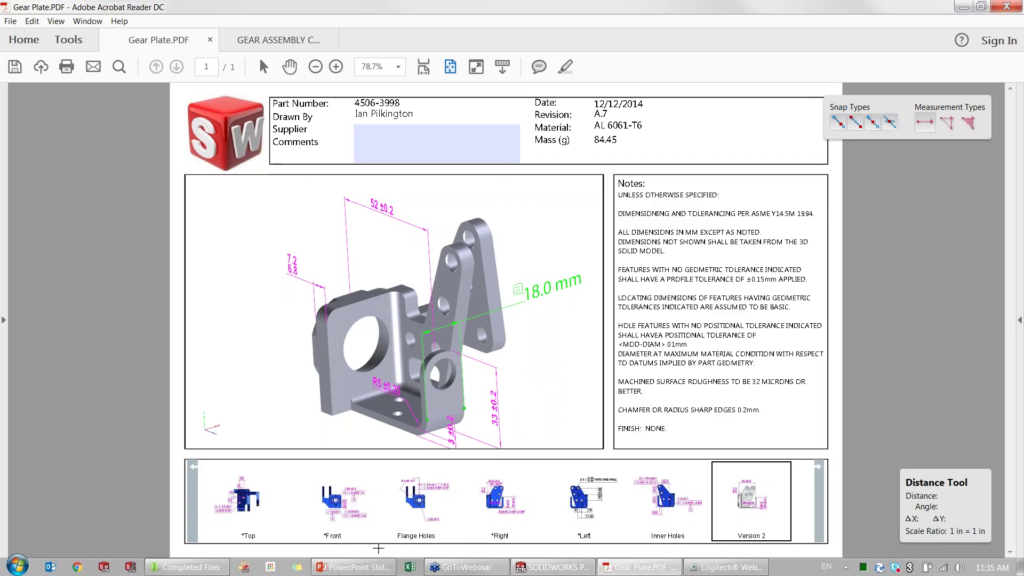
left_click(353, 566)
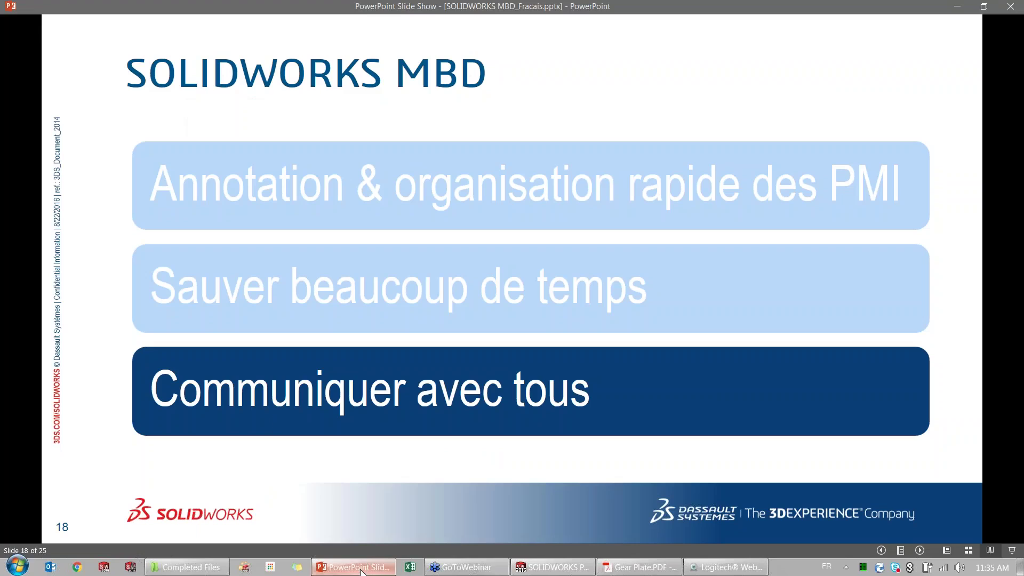
Advance to slide 19, 'SOLIDWORKS MBD', listing annotation, time savings and communication benefits.
left_click(261, 489)
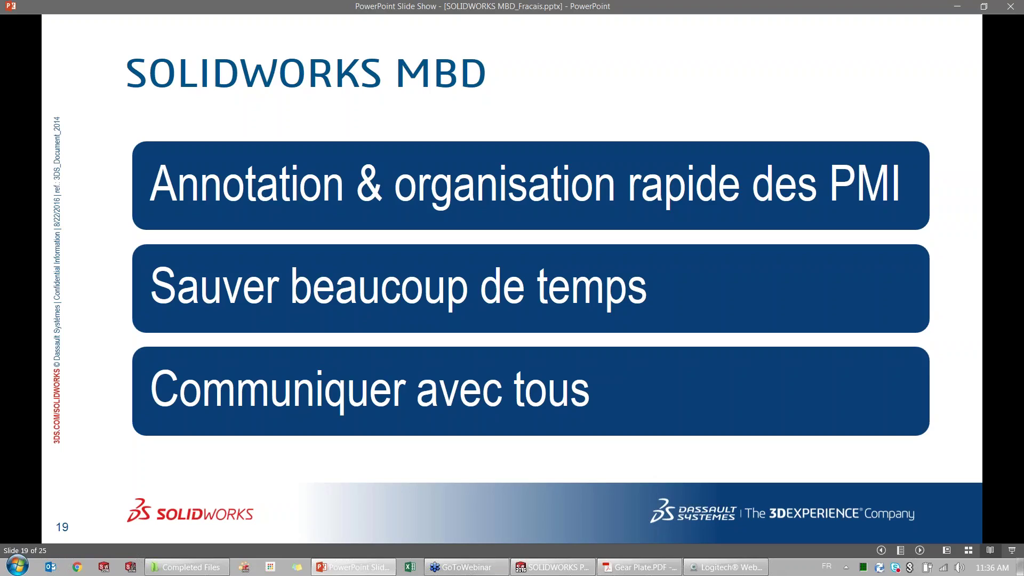
Go through the 'MBD is HOT!' logos slide to the GE Oil & Gas quote slide.
key("Right")
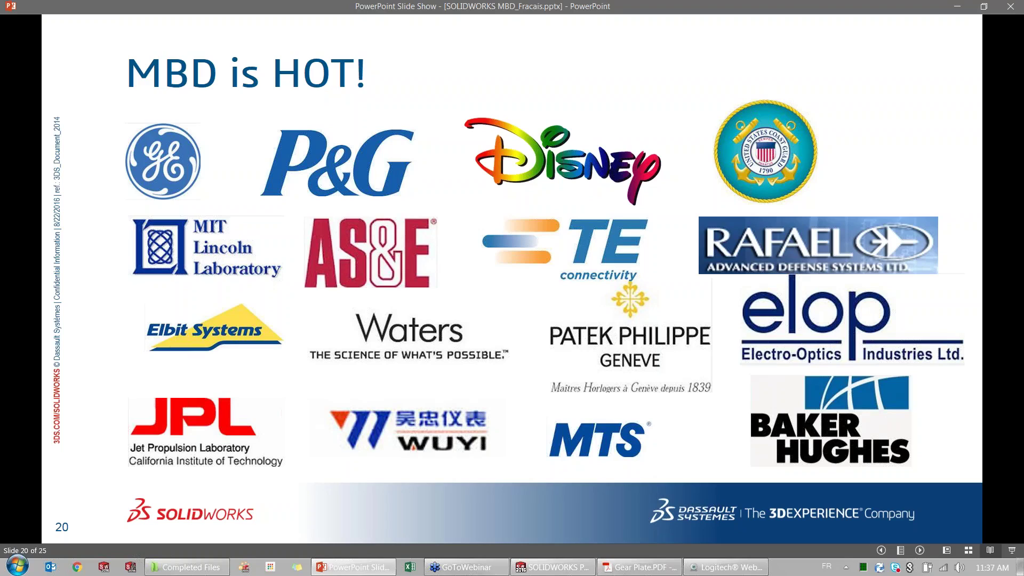
key("Right")
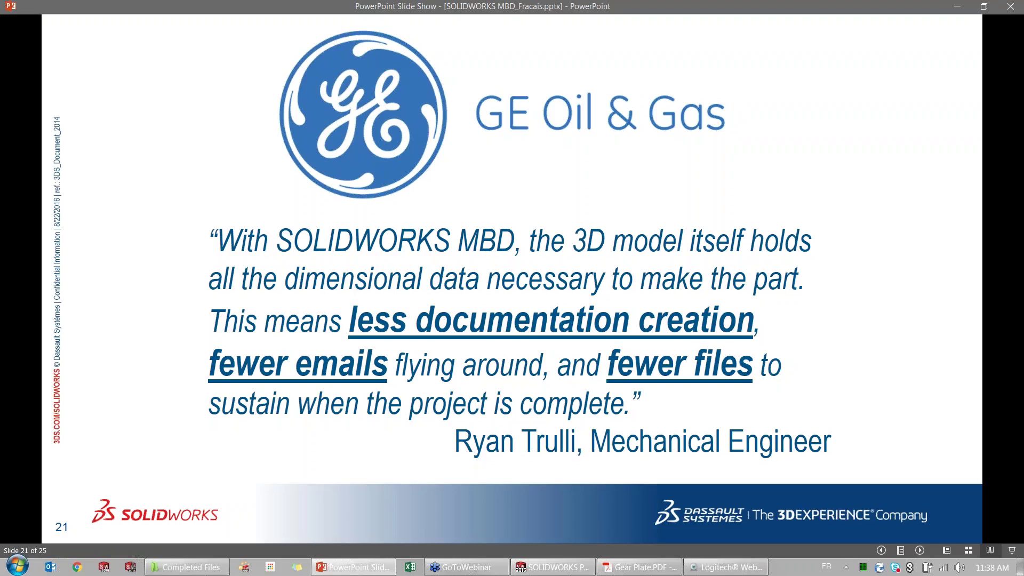
Advance to slide 22, 'Nous sommes ici pour aider', showing the two contacts.
key("Right")
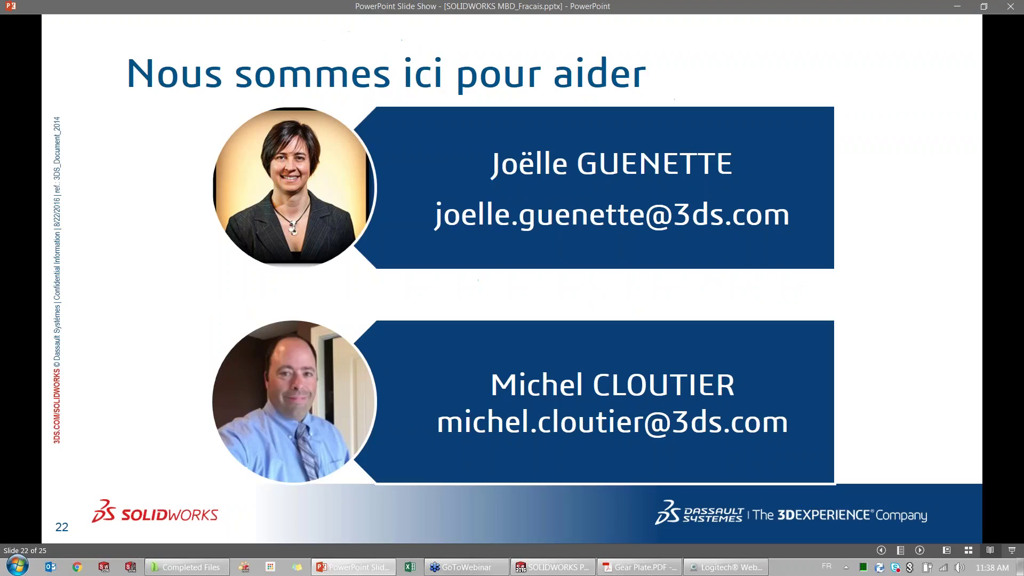